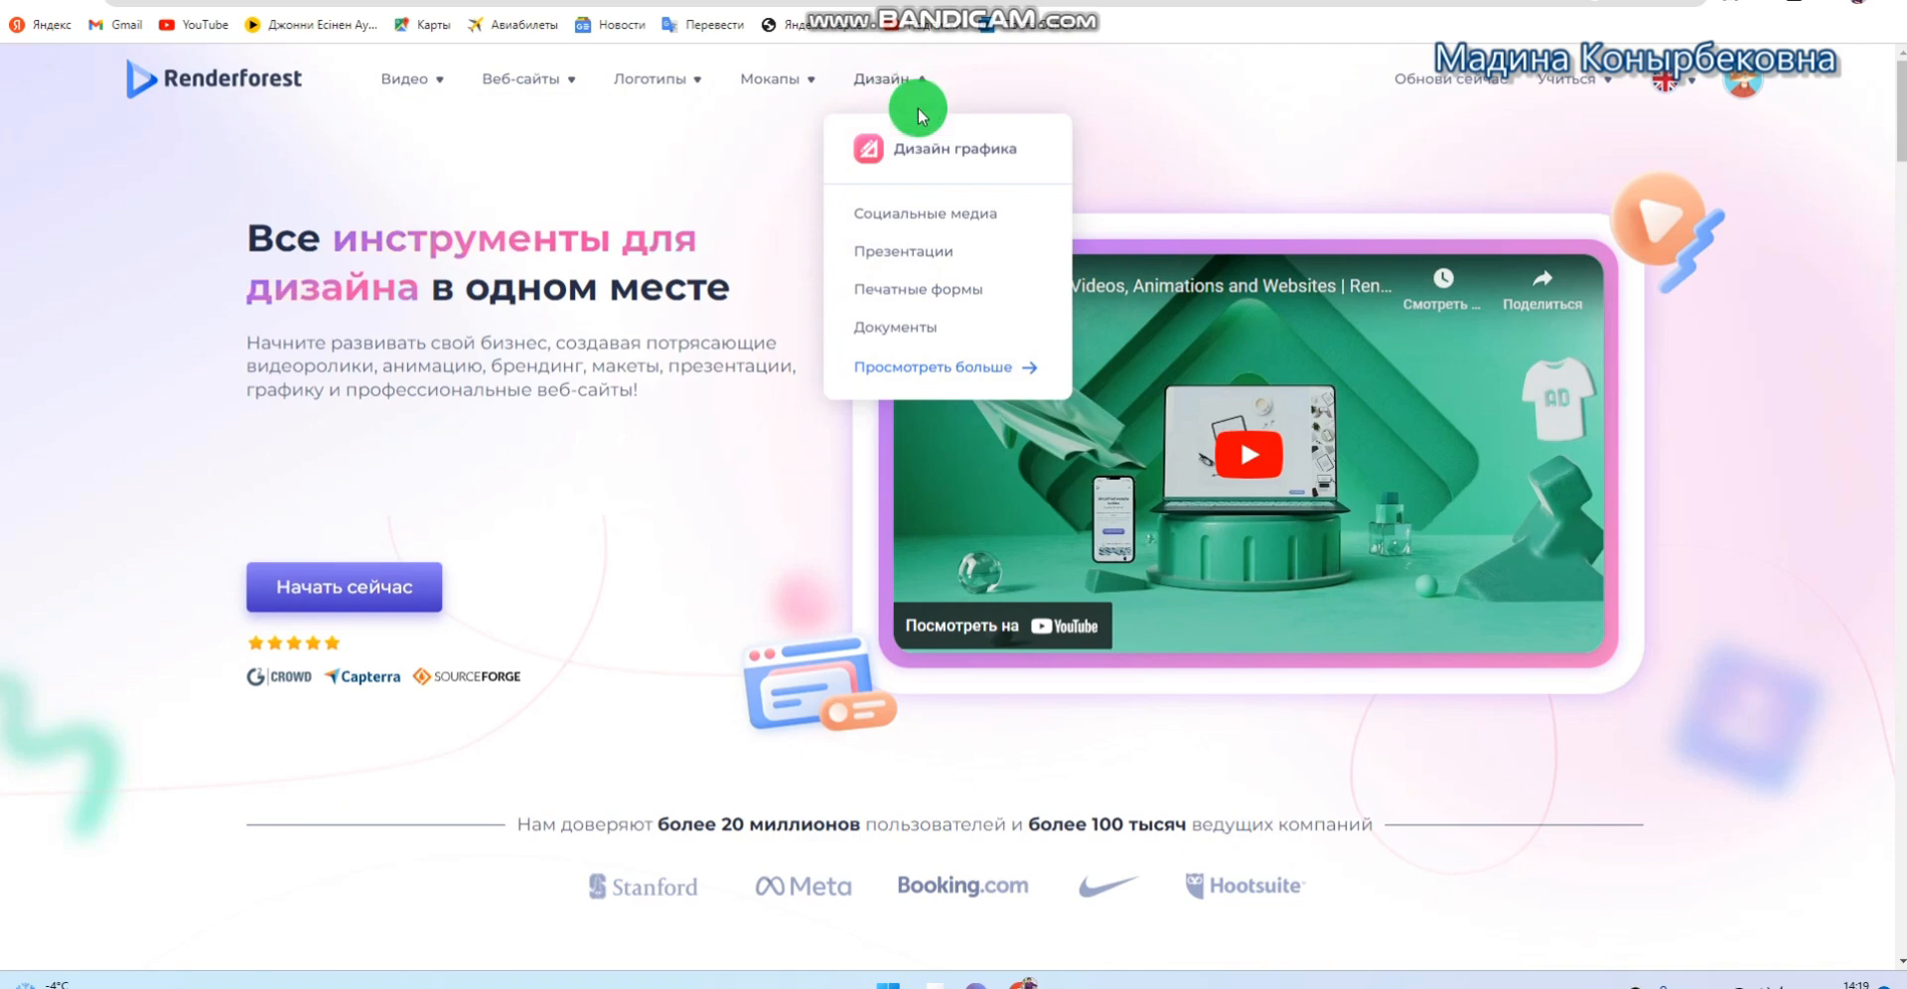
Open the presentation design templates and check the sorting and items-per-page options
left_click(951, 261)
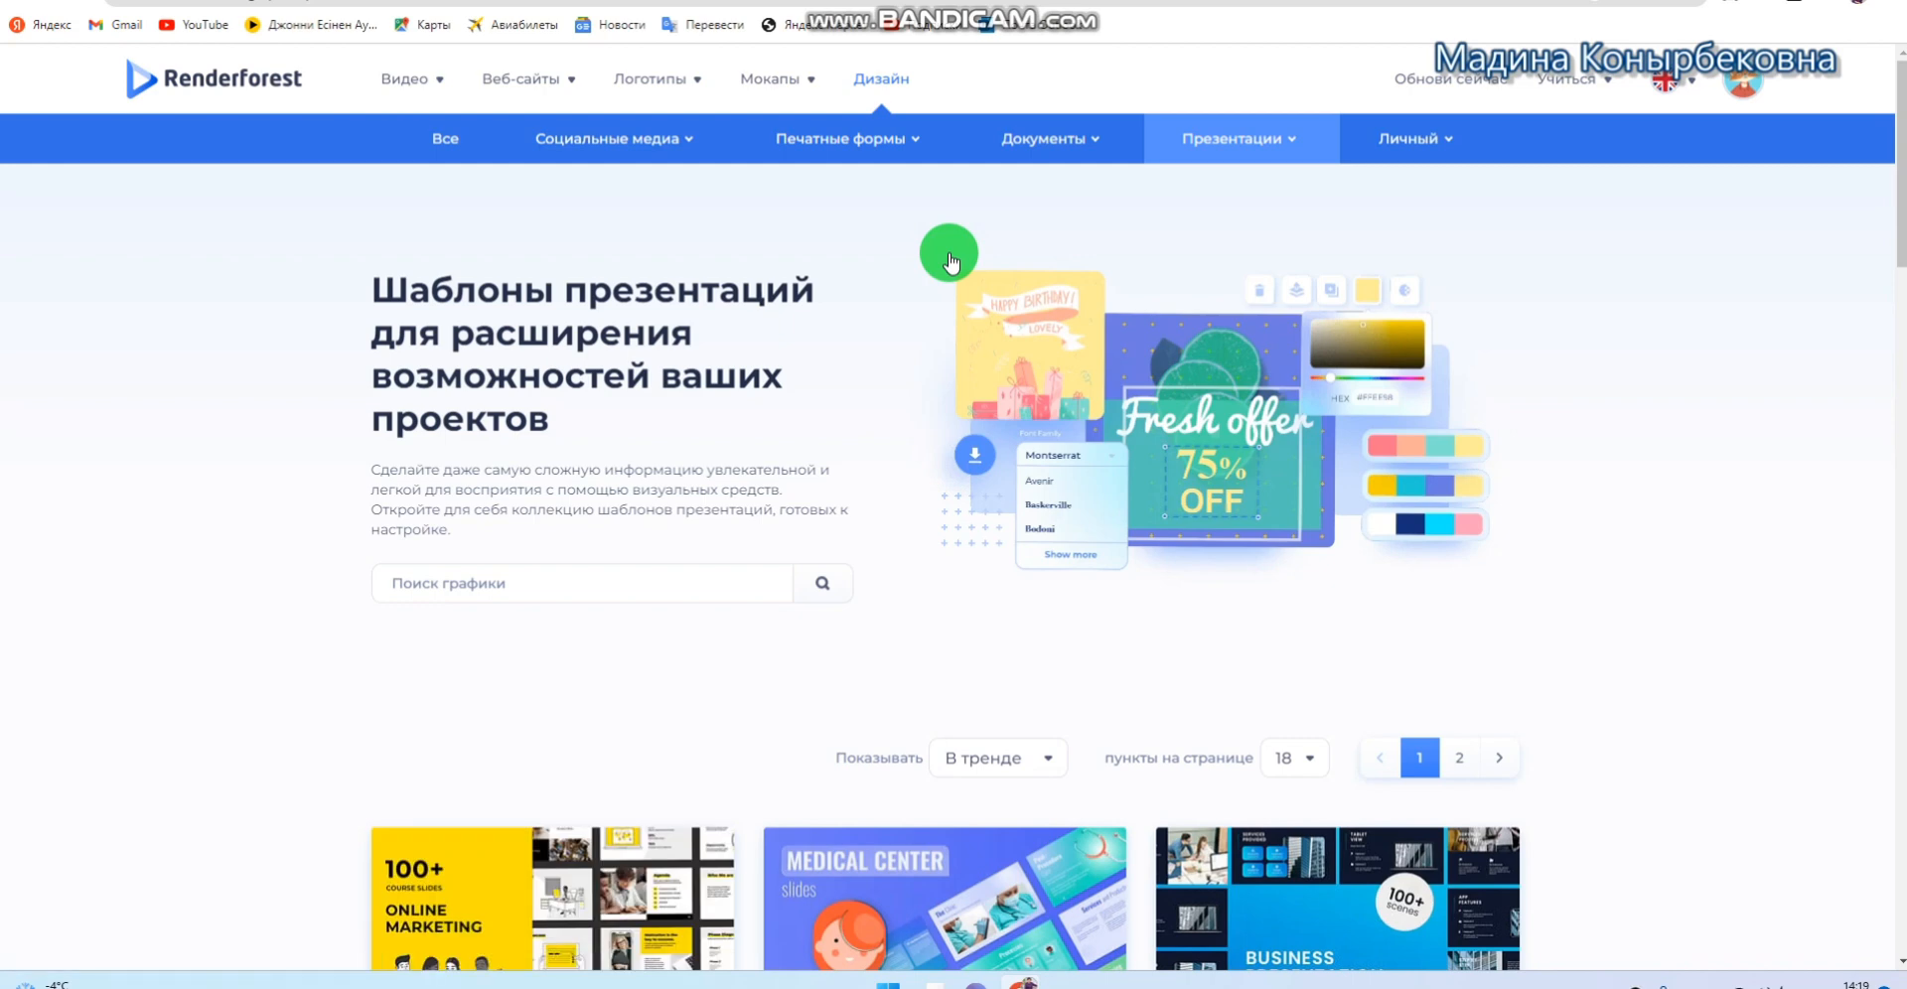
scroll(1665, 770, "down", 3)
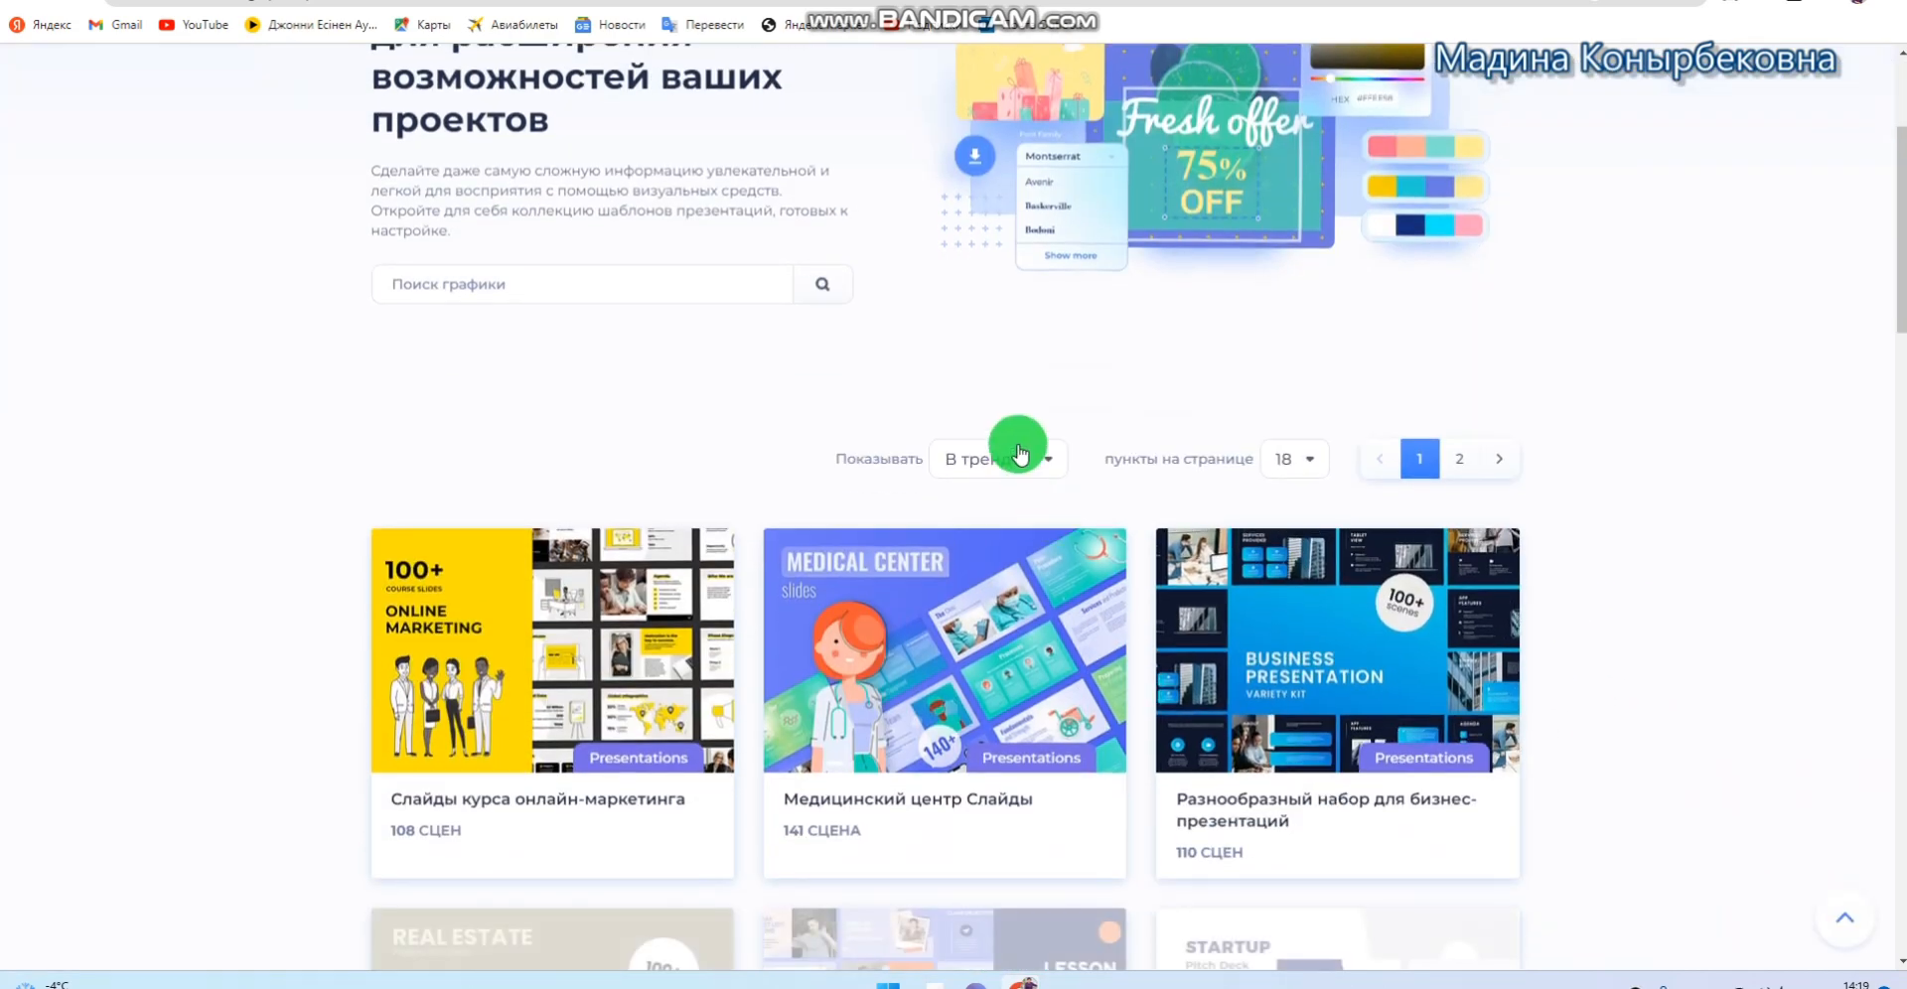
left_click(1049, 466)
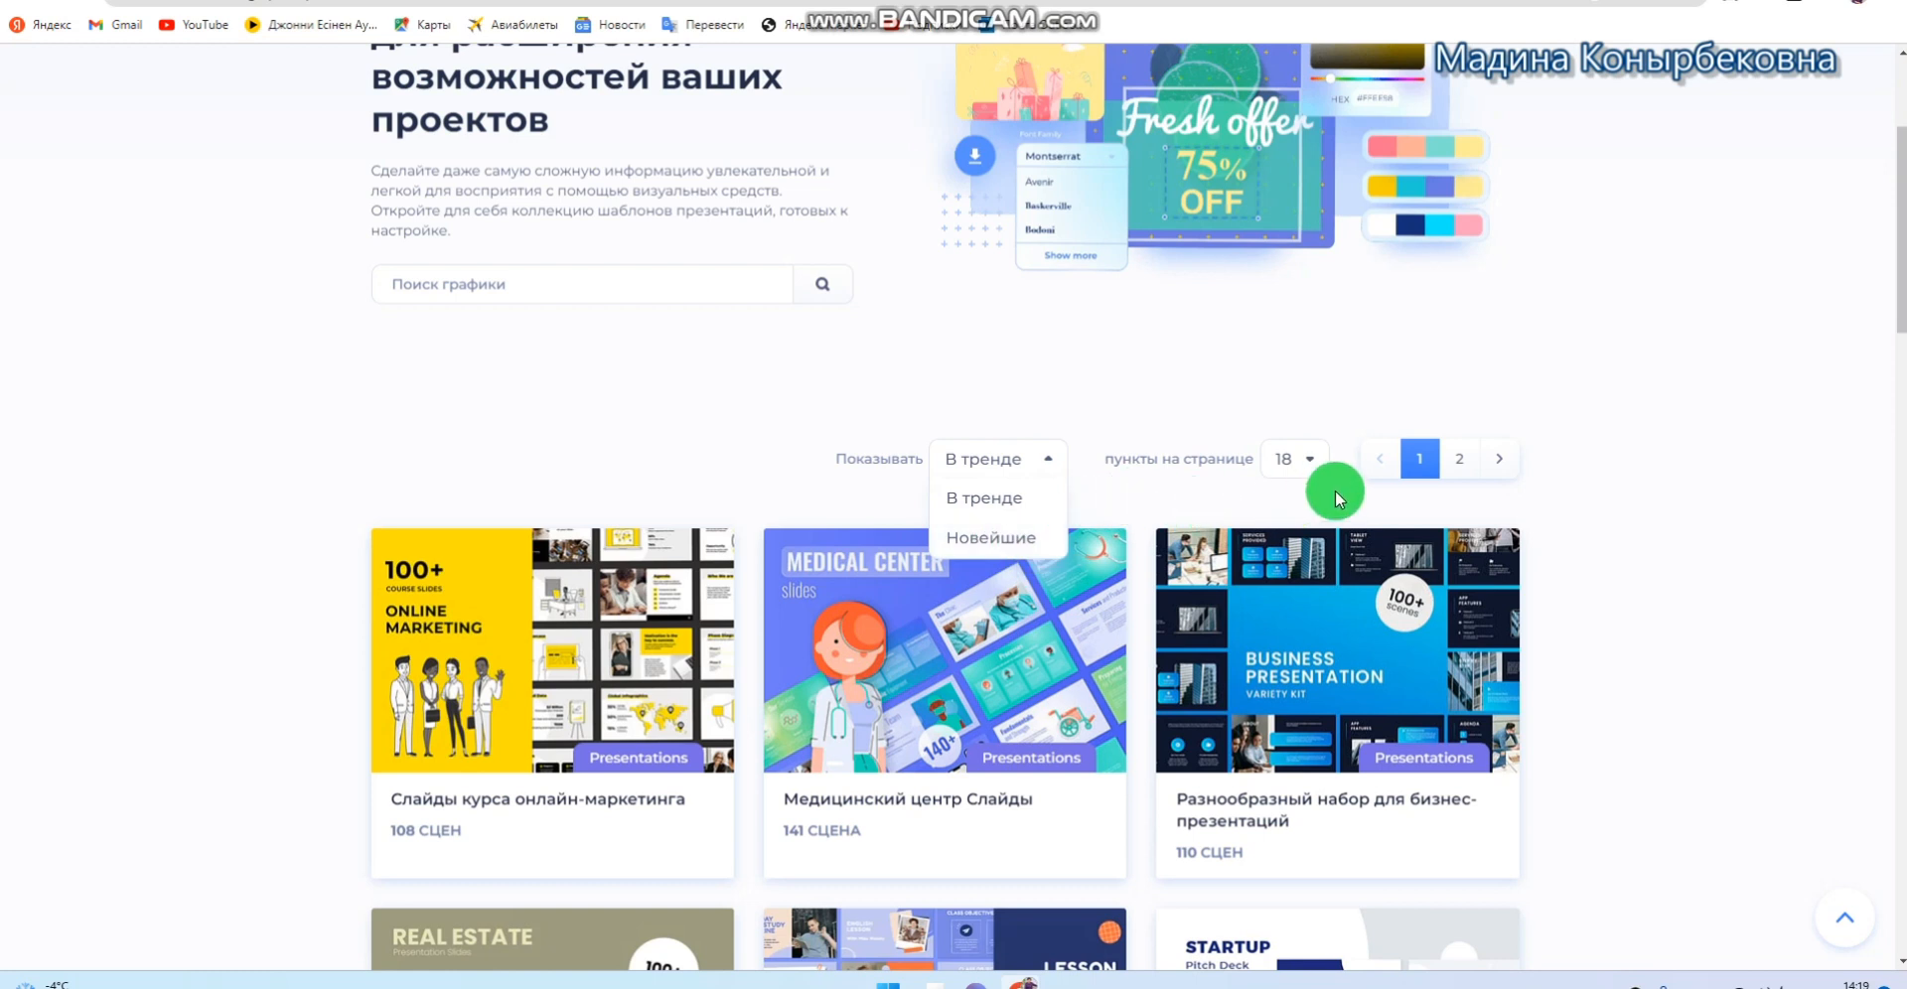
left_click(1317, 463)
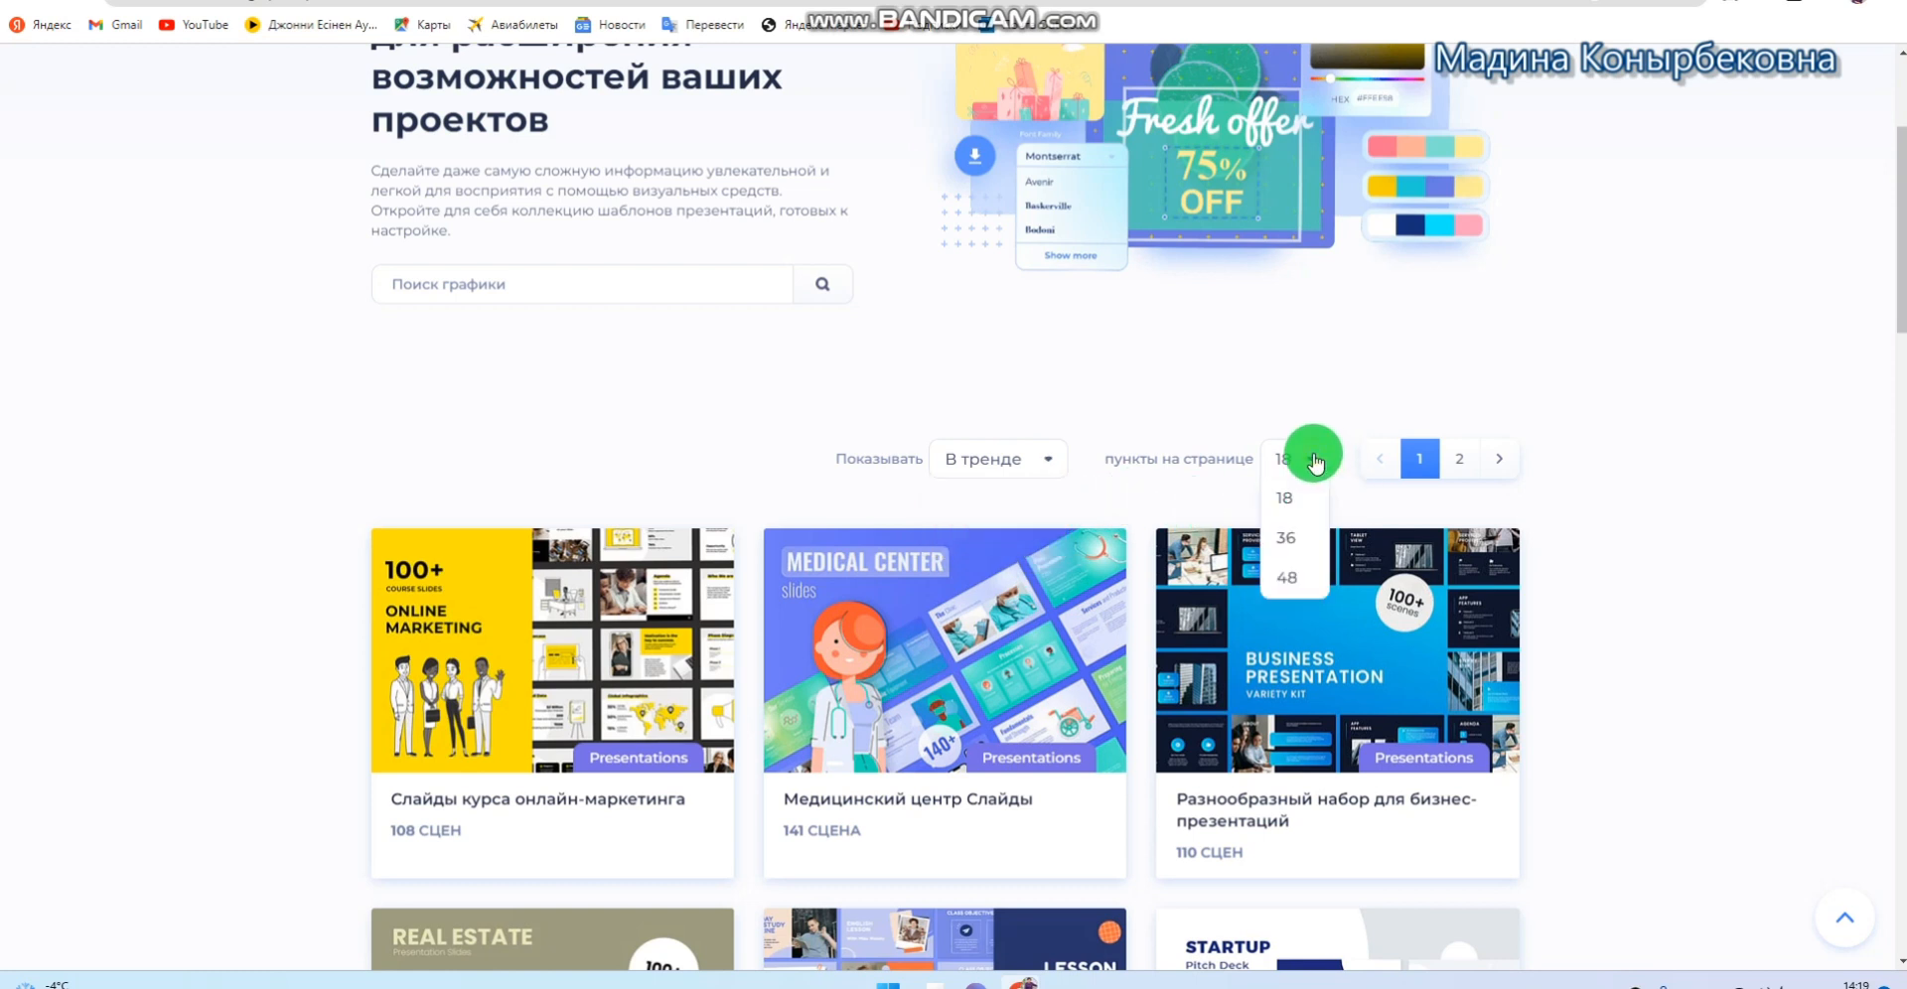
left_click(1300, 544)
Browse the presentation templates on the first and second pages of the gallery
scroll(1371, 646, "down", 6)
left_click(1395, 695)
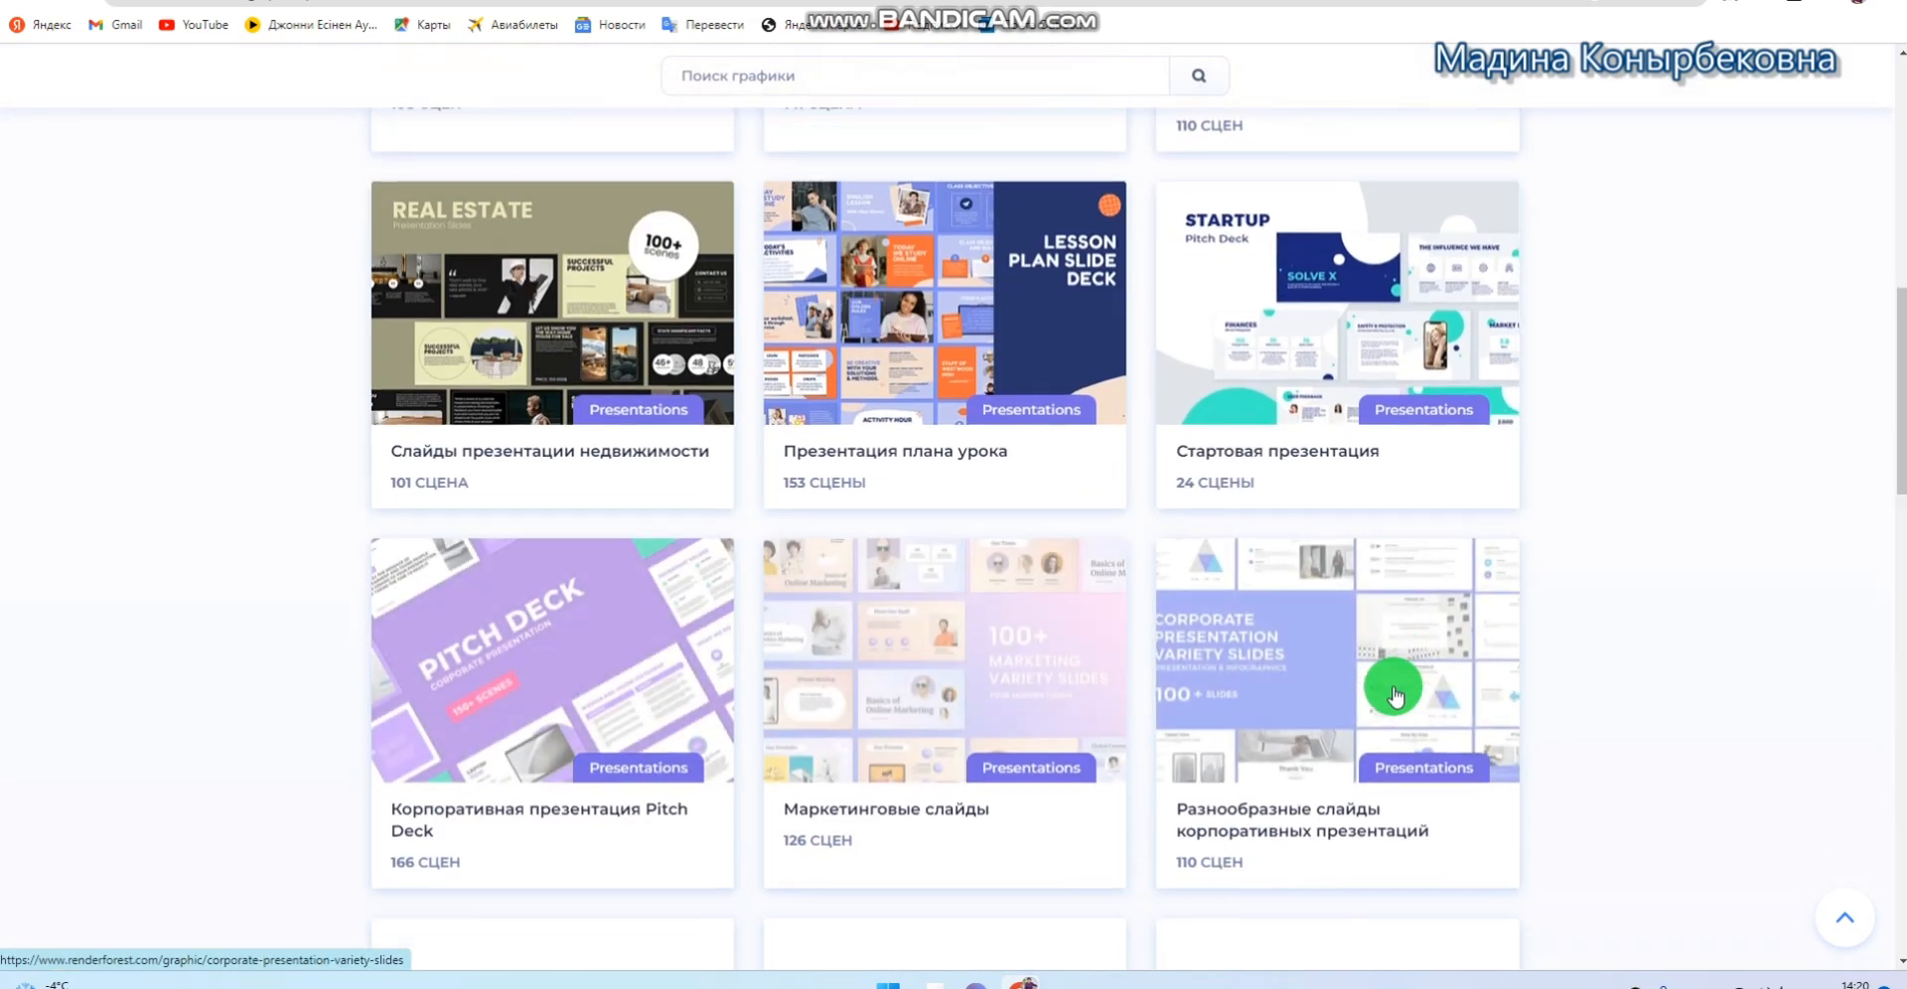
scroll(1392, 687, "down", 20)
scroll(1392, 687, "up", 5)
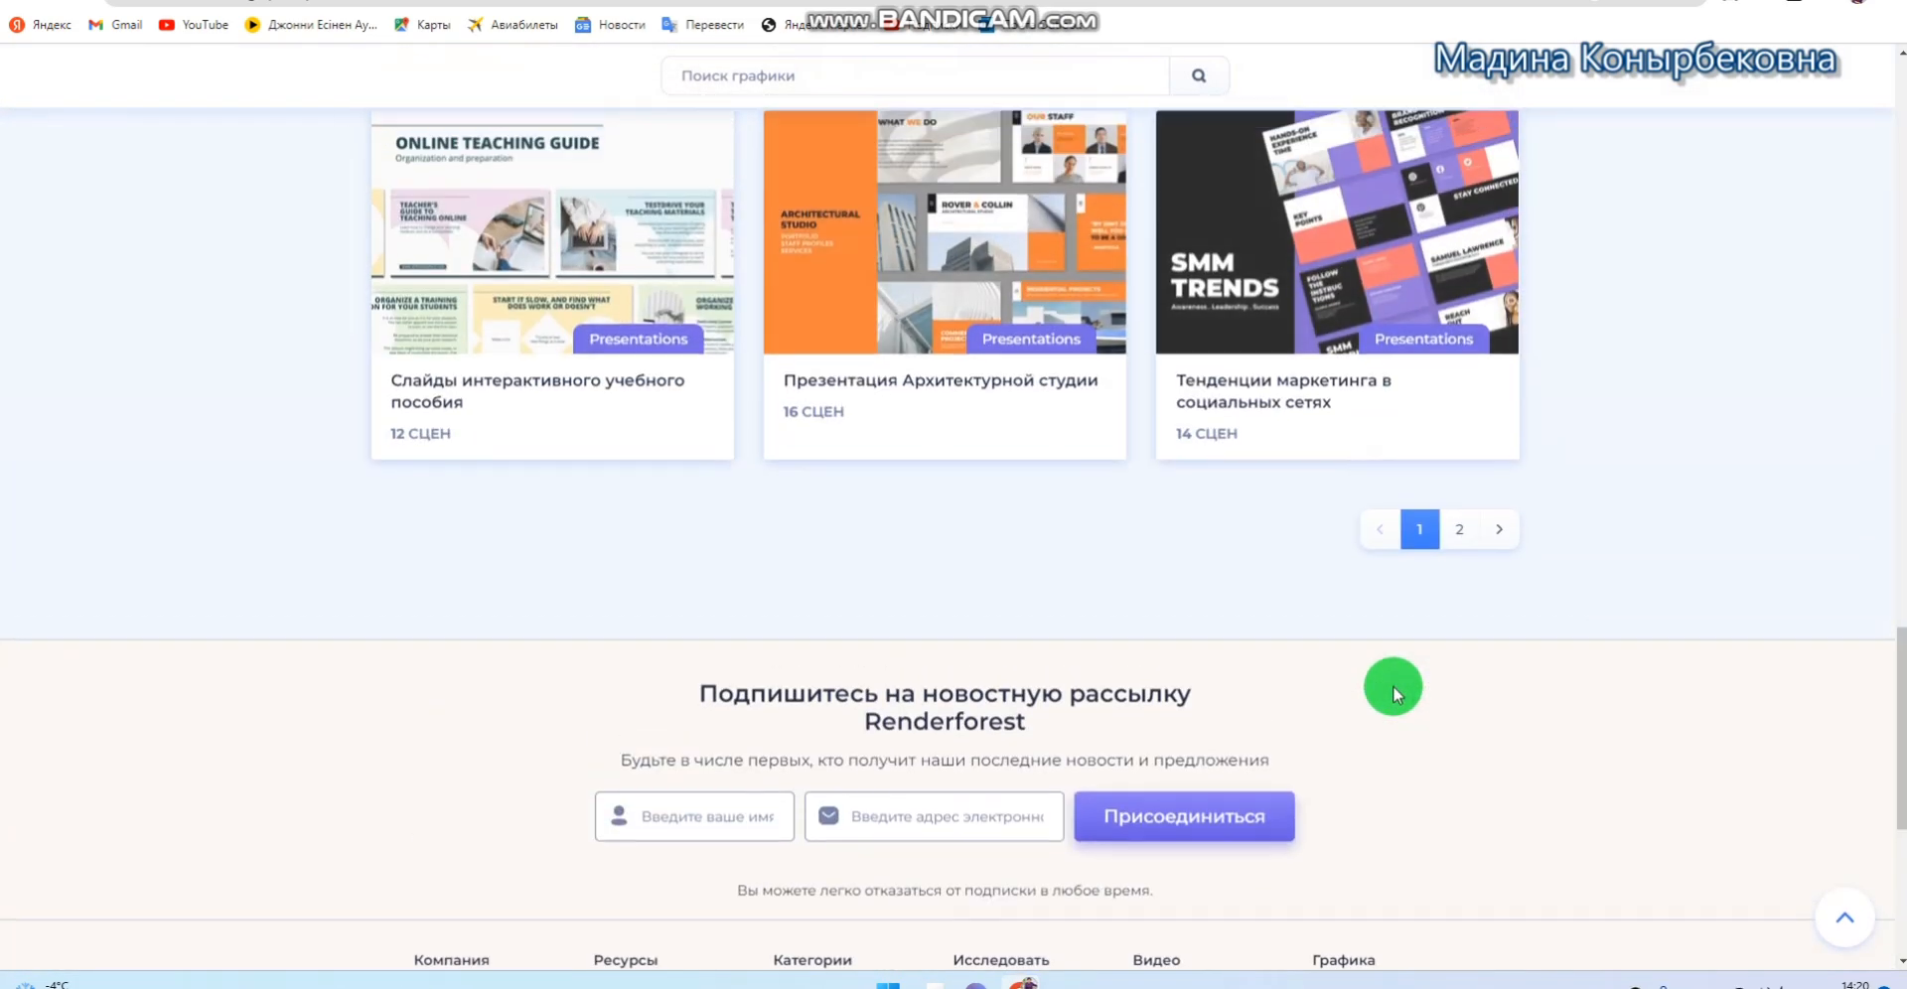
scroll(1393, 685, "up", 1)
left_click(1468, 630)
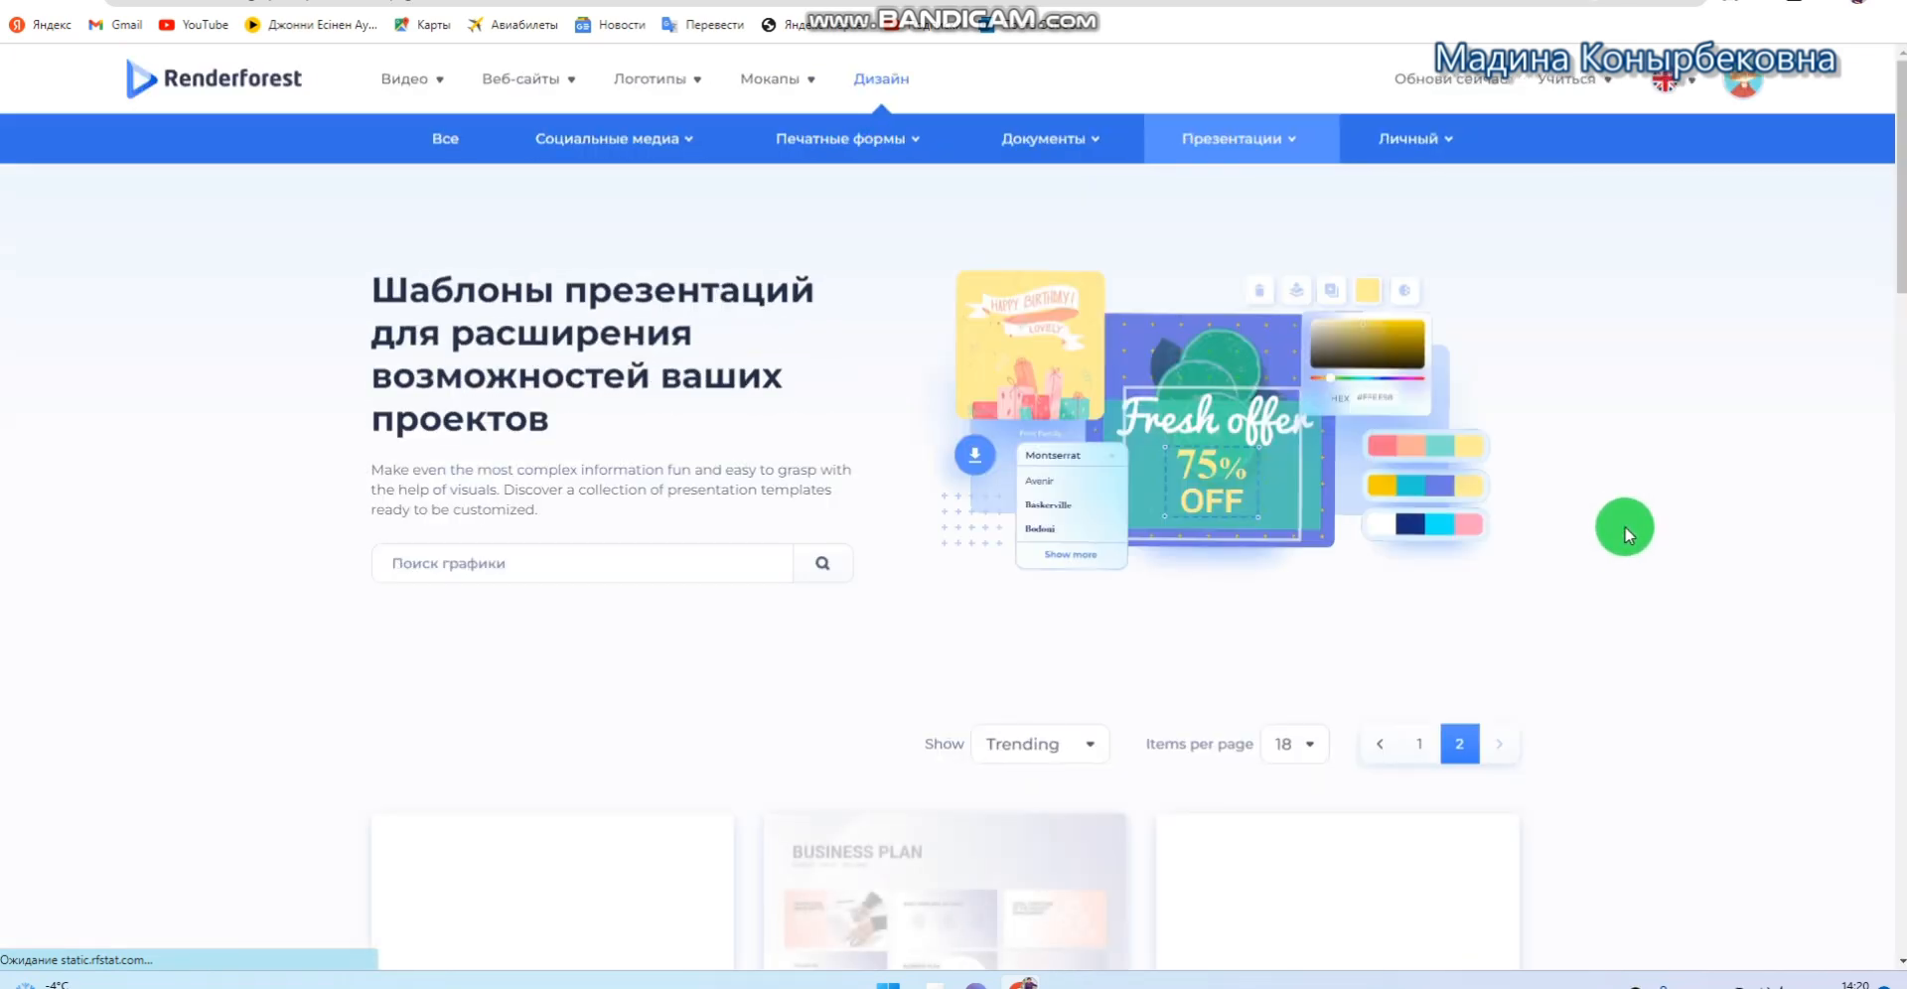
scroll(1624, 527, "down", 8)
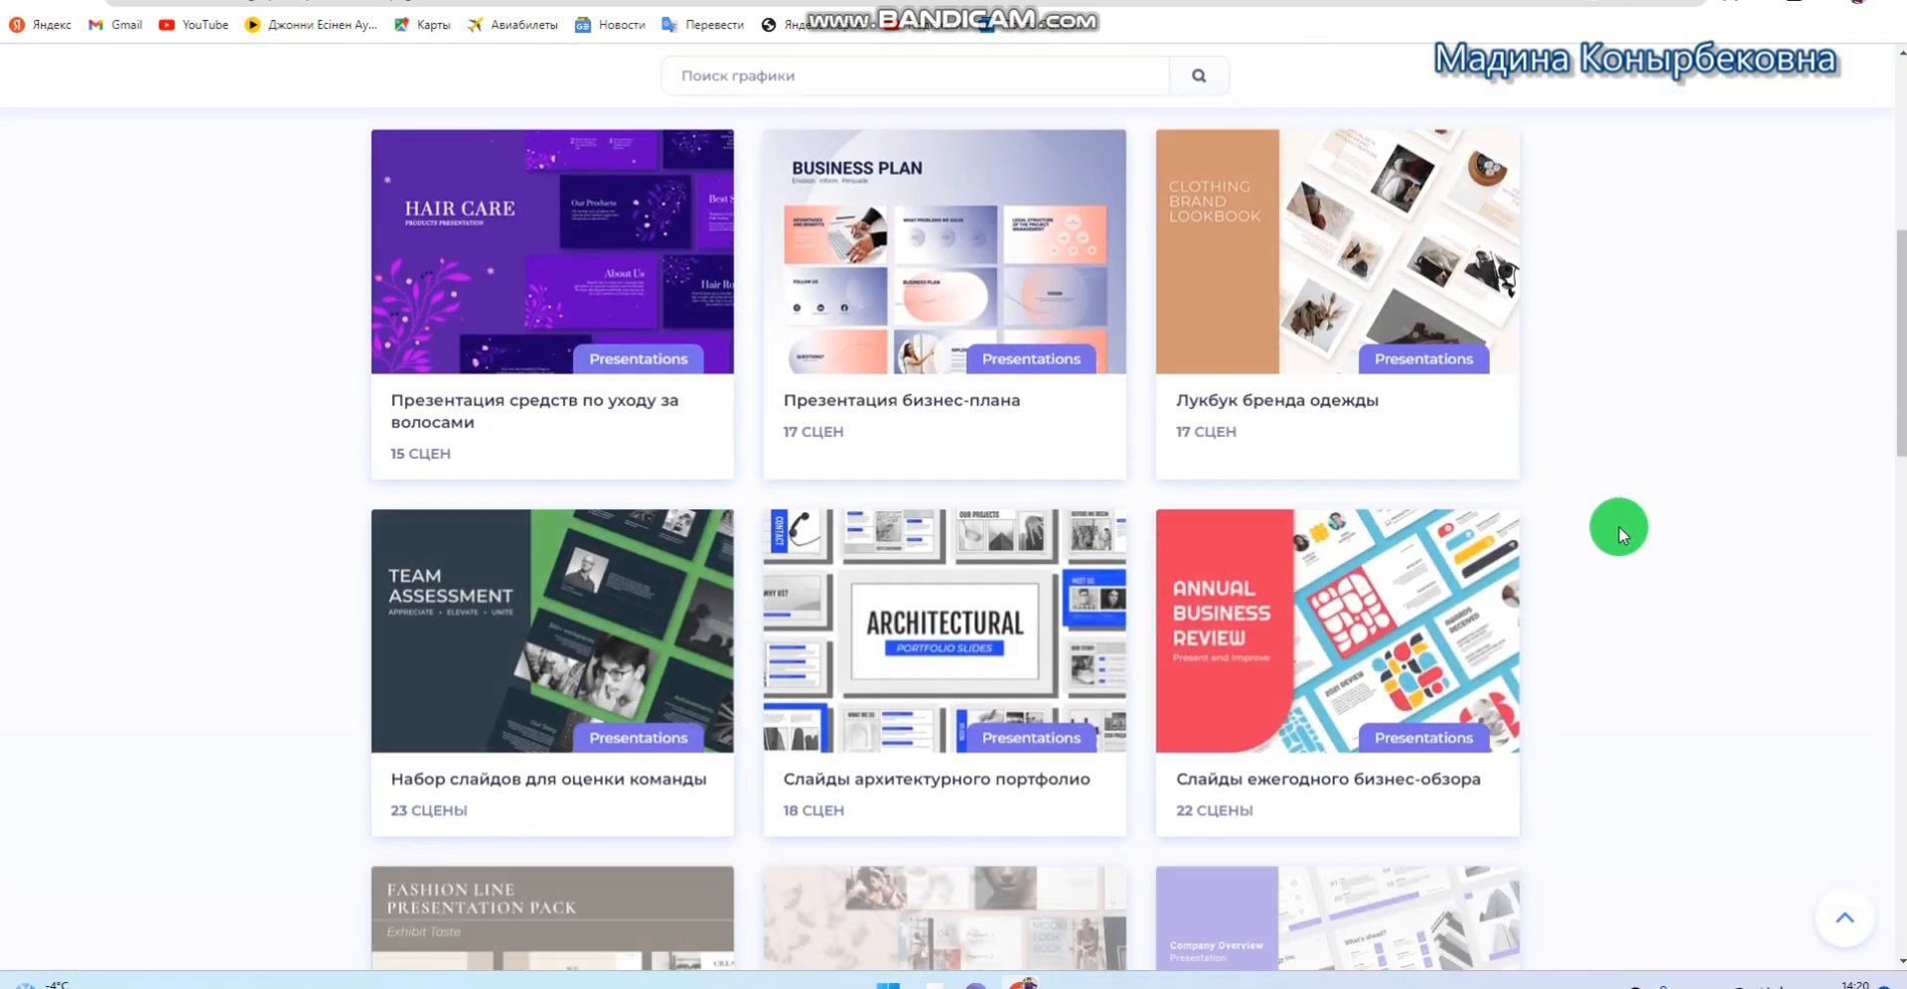
scroll(1618, 526, "down", 6)
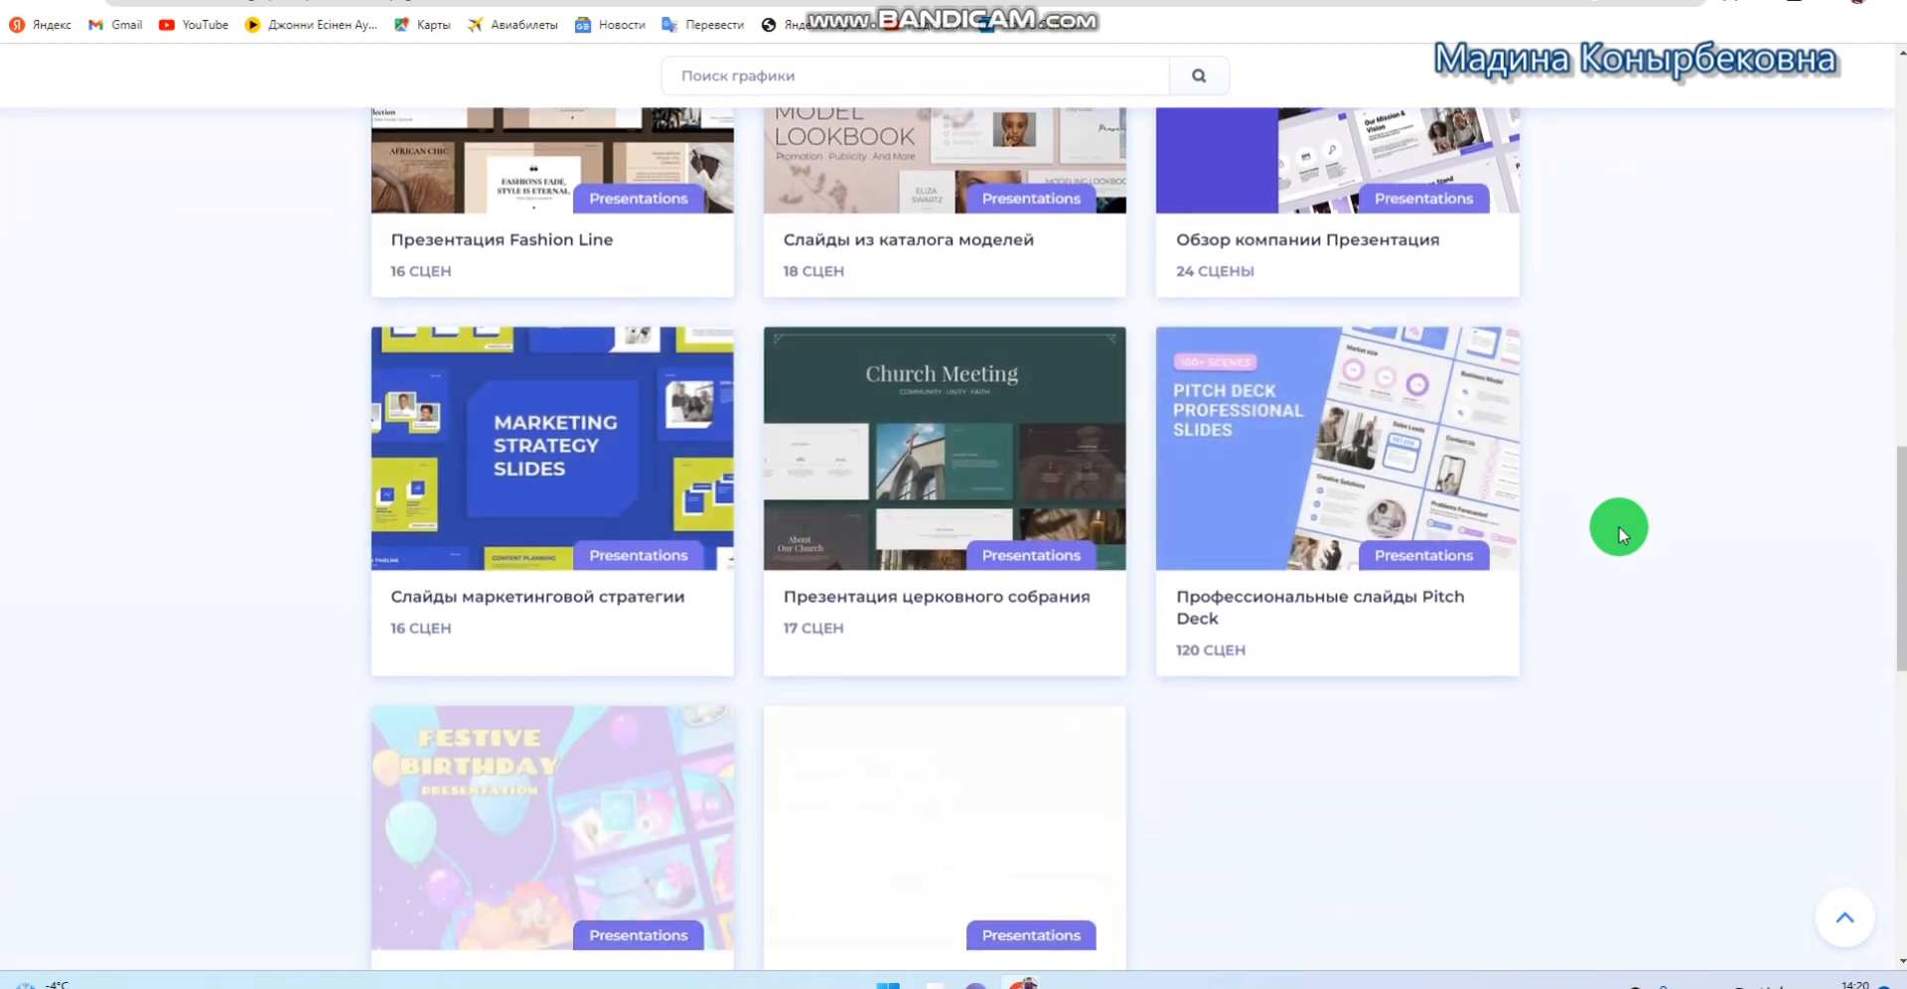
scroll(1619, 527, "down", 6)
scroll(1618, 527, "up", 1)
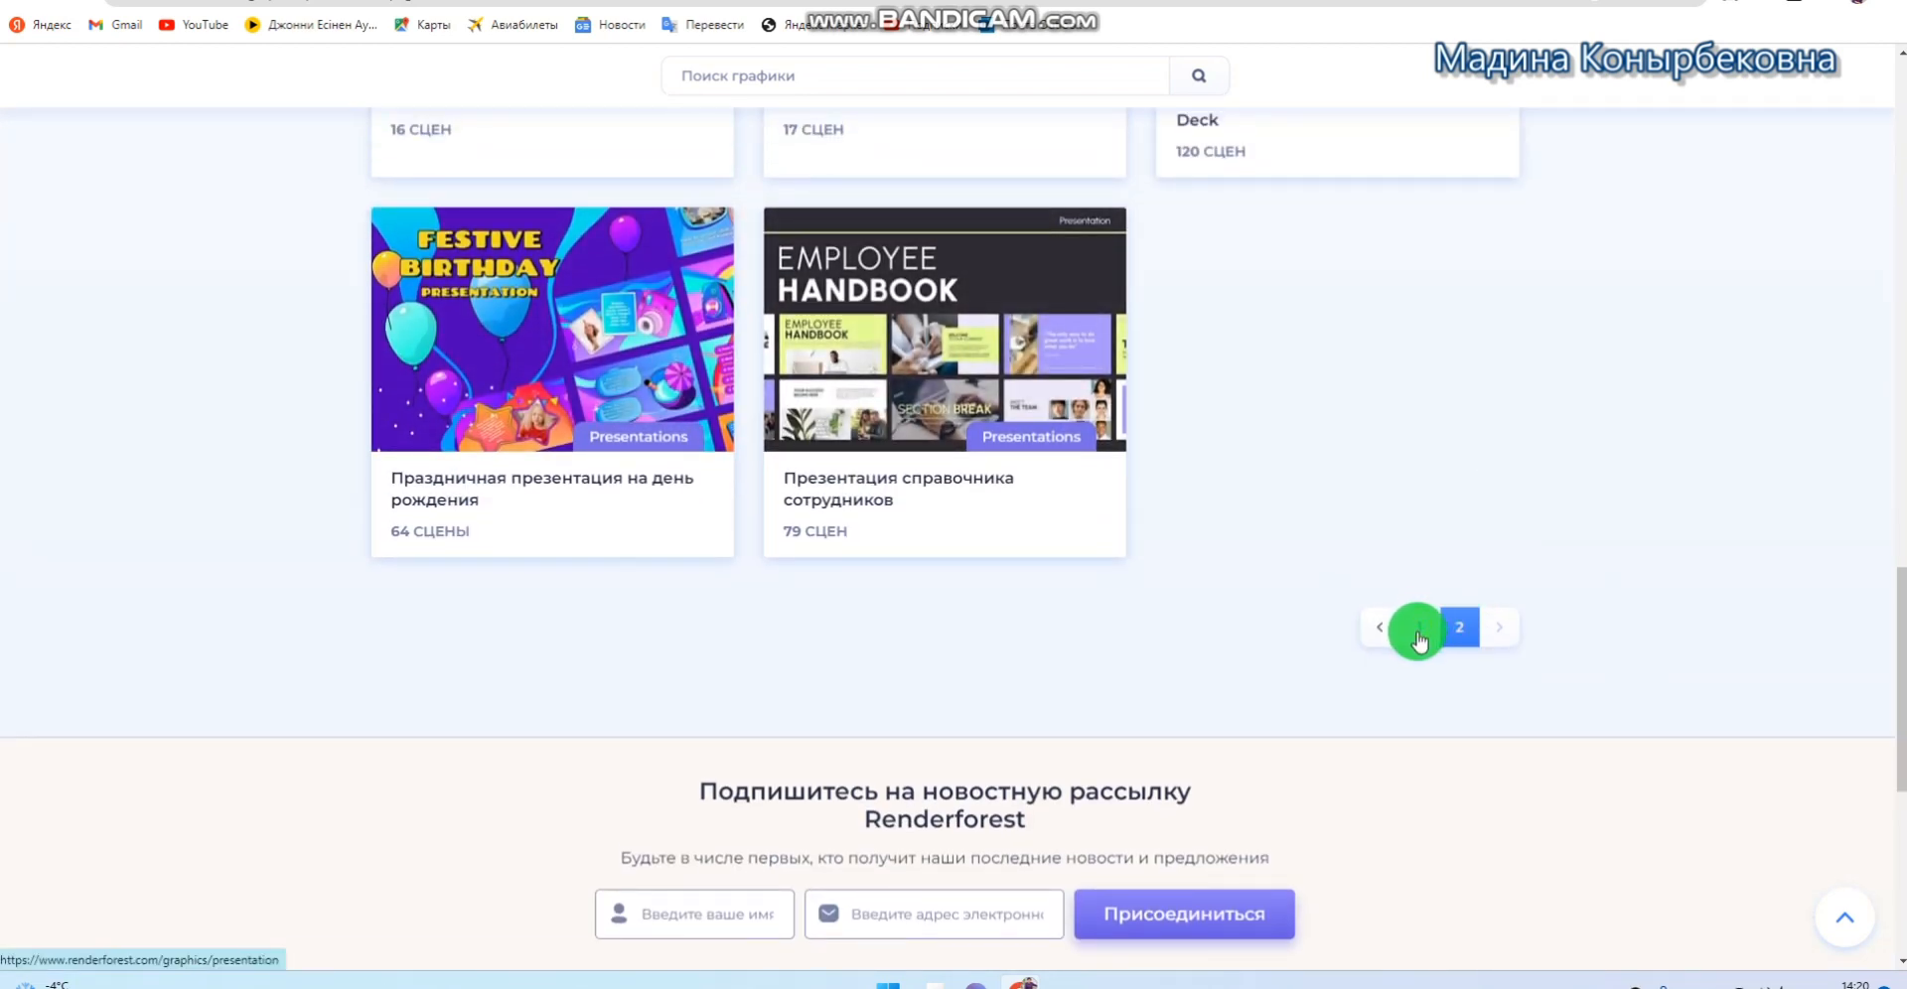
Return to the first page of templates and open "Разнообразный набор для бизнес-презентаций"
left_click(1419, 628)
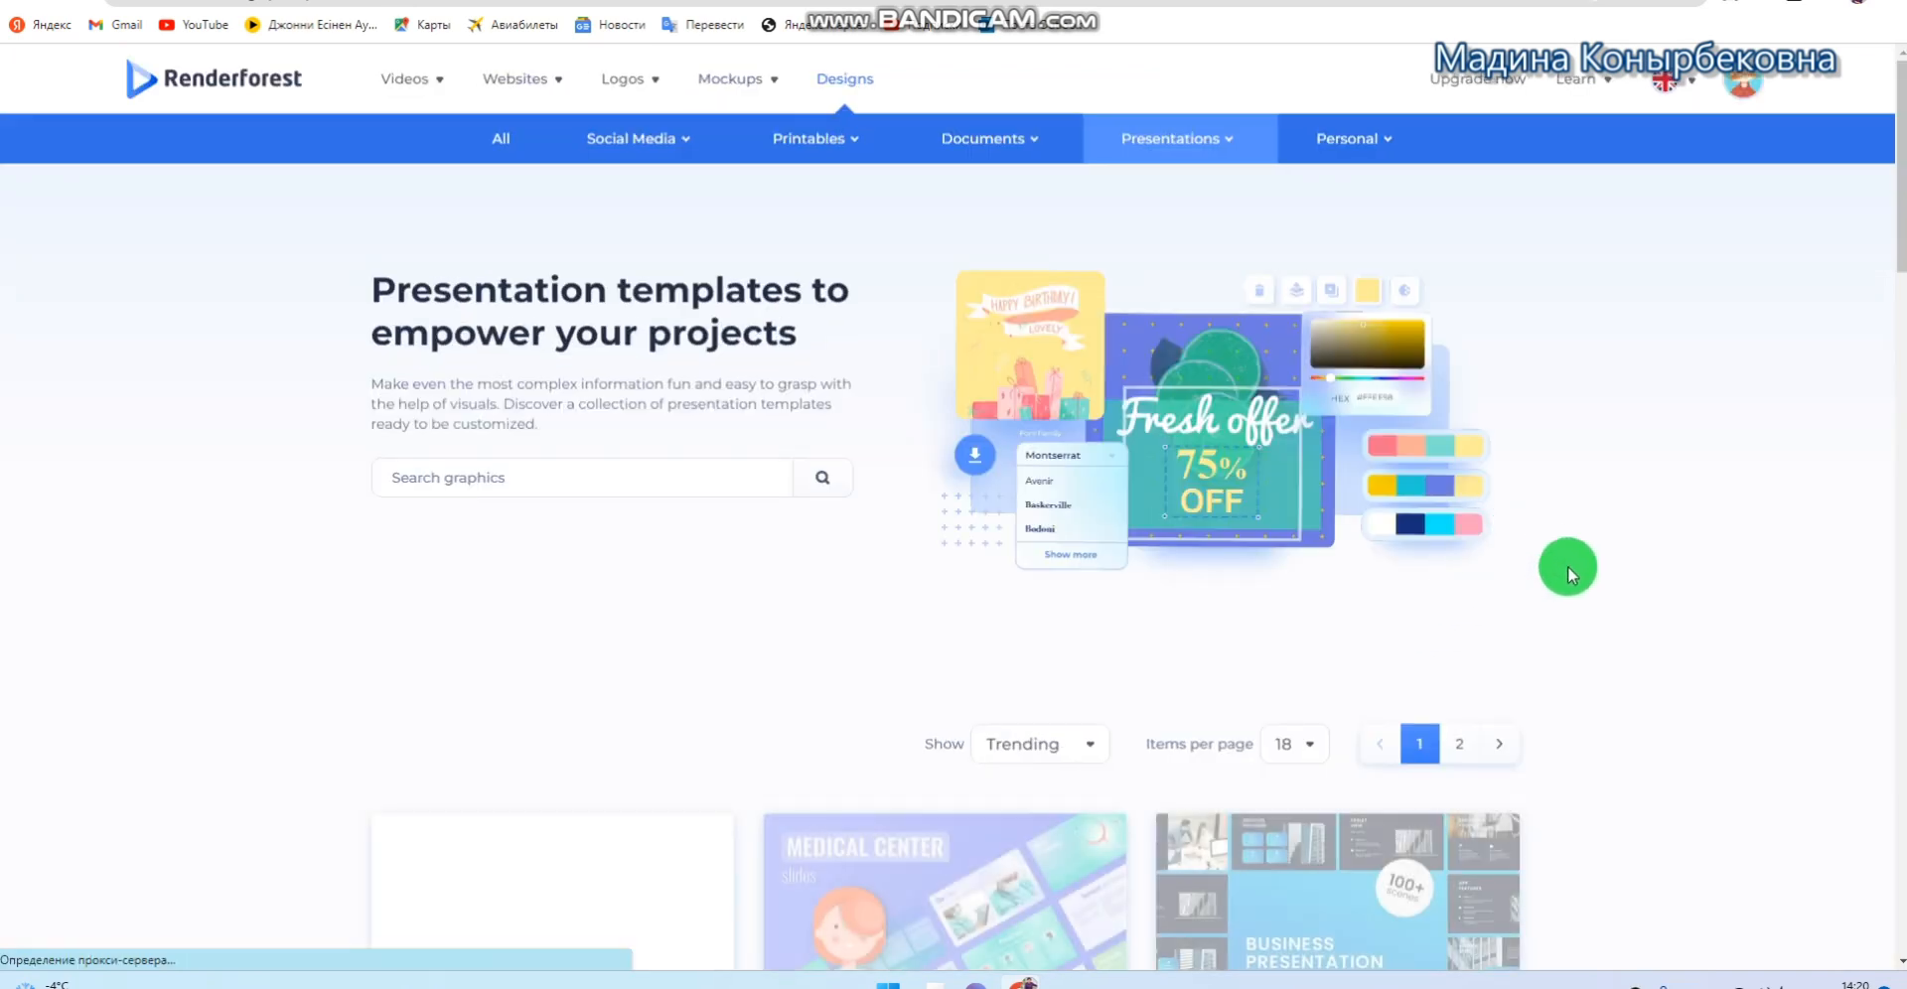
scroll(1571, 564, "down", 5)
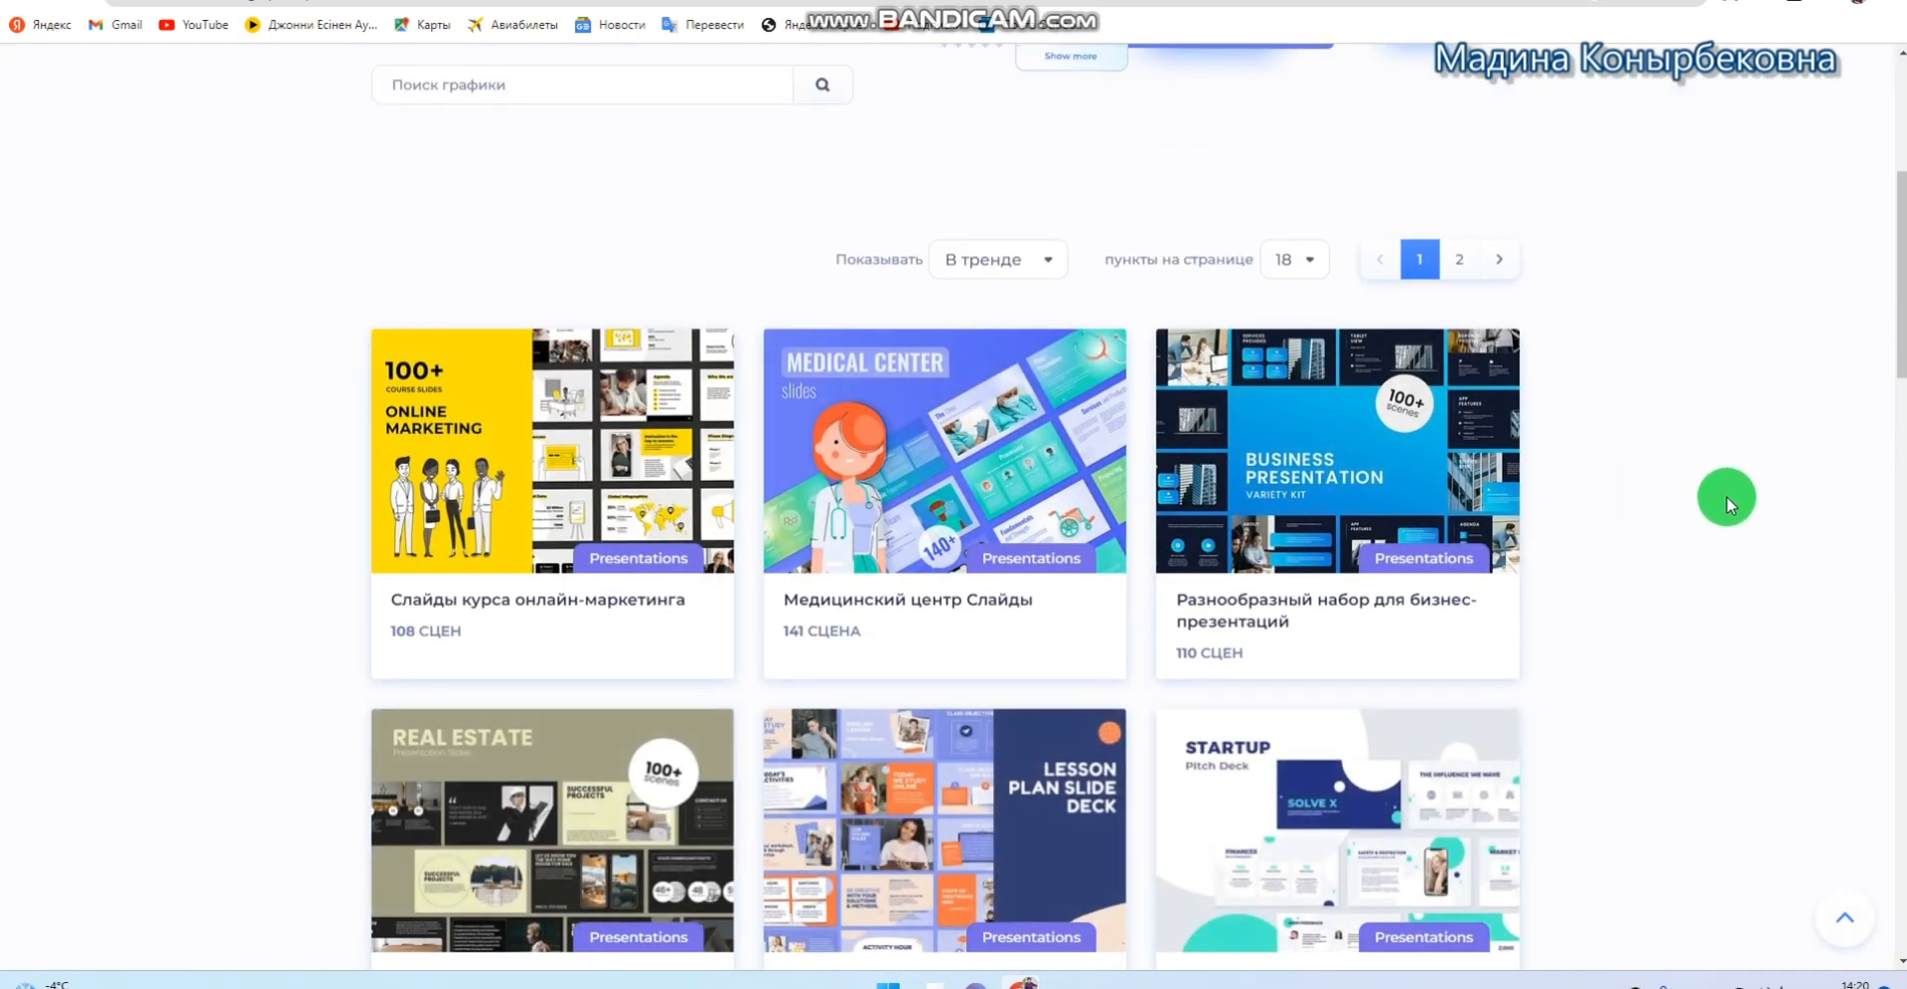
scroll(1725, 491, "down", 3)
scroll(1728, 504, "down", 4)
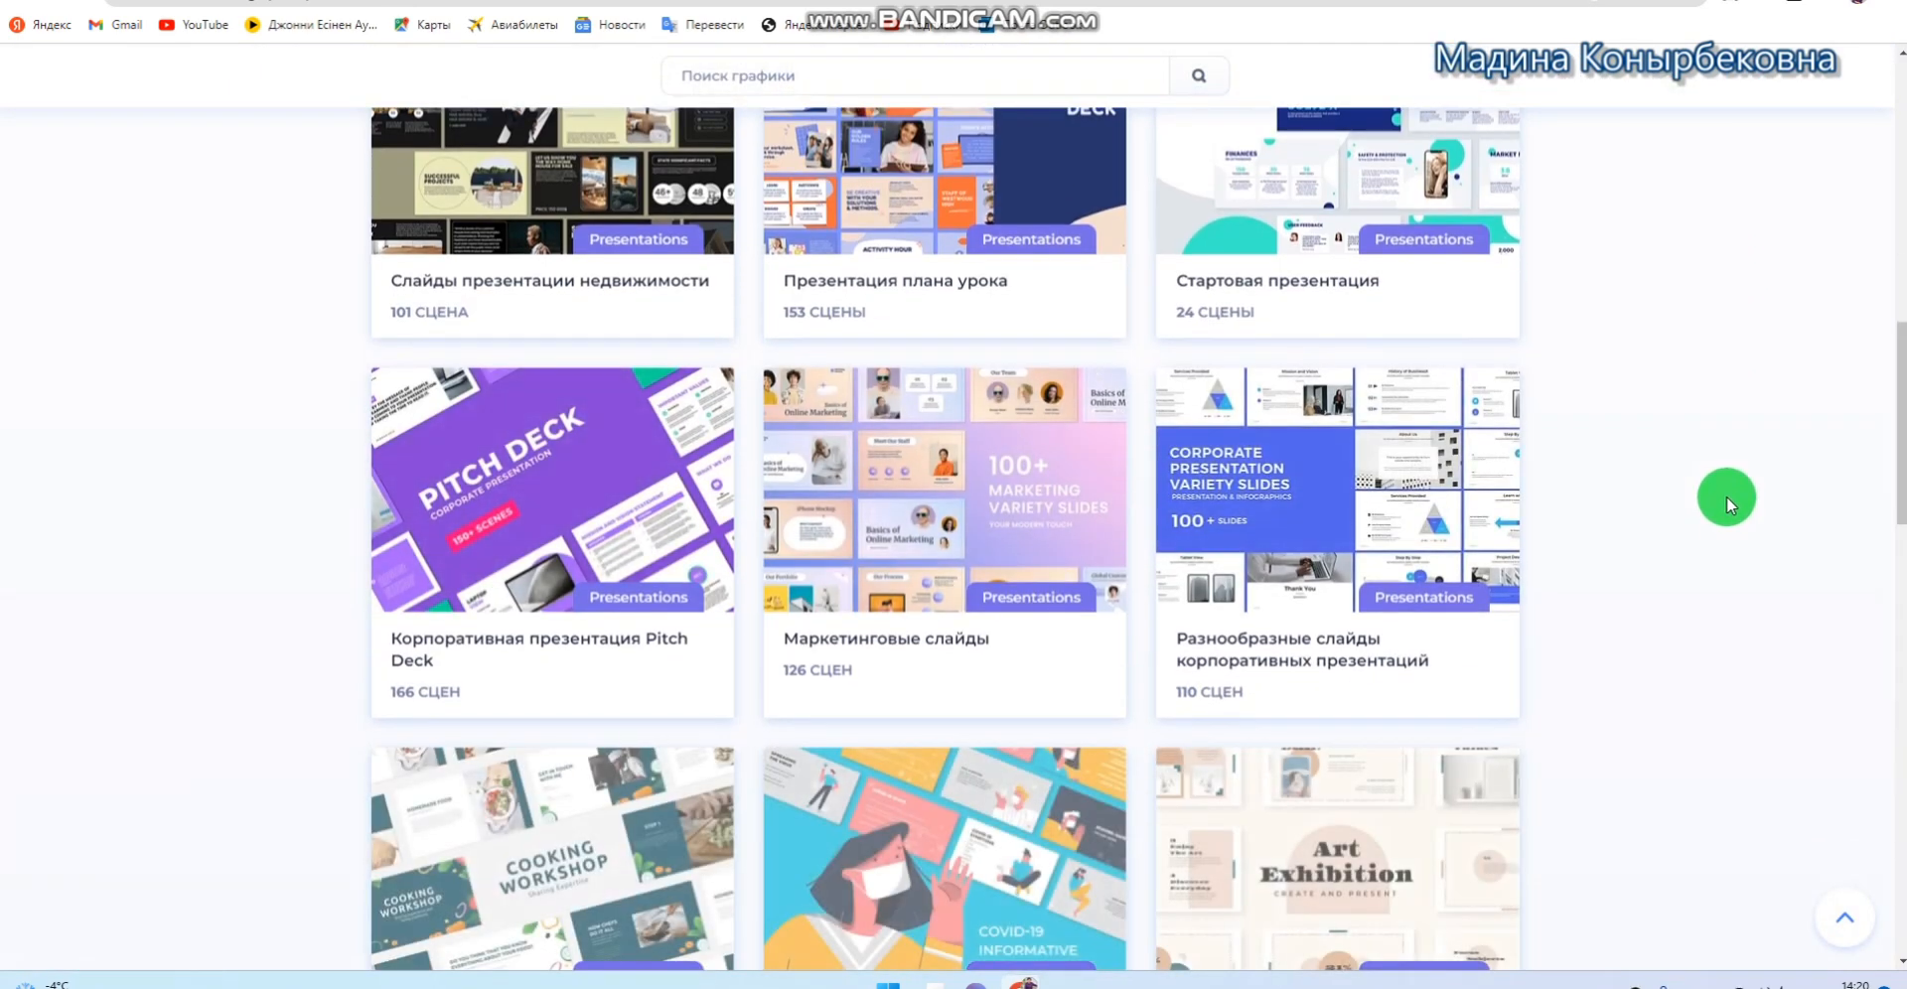
scroll(1729, 504, "up", 3)
scroll(1728, 505, "up", 5)
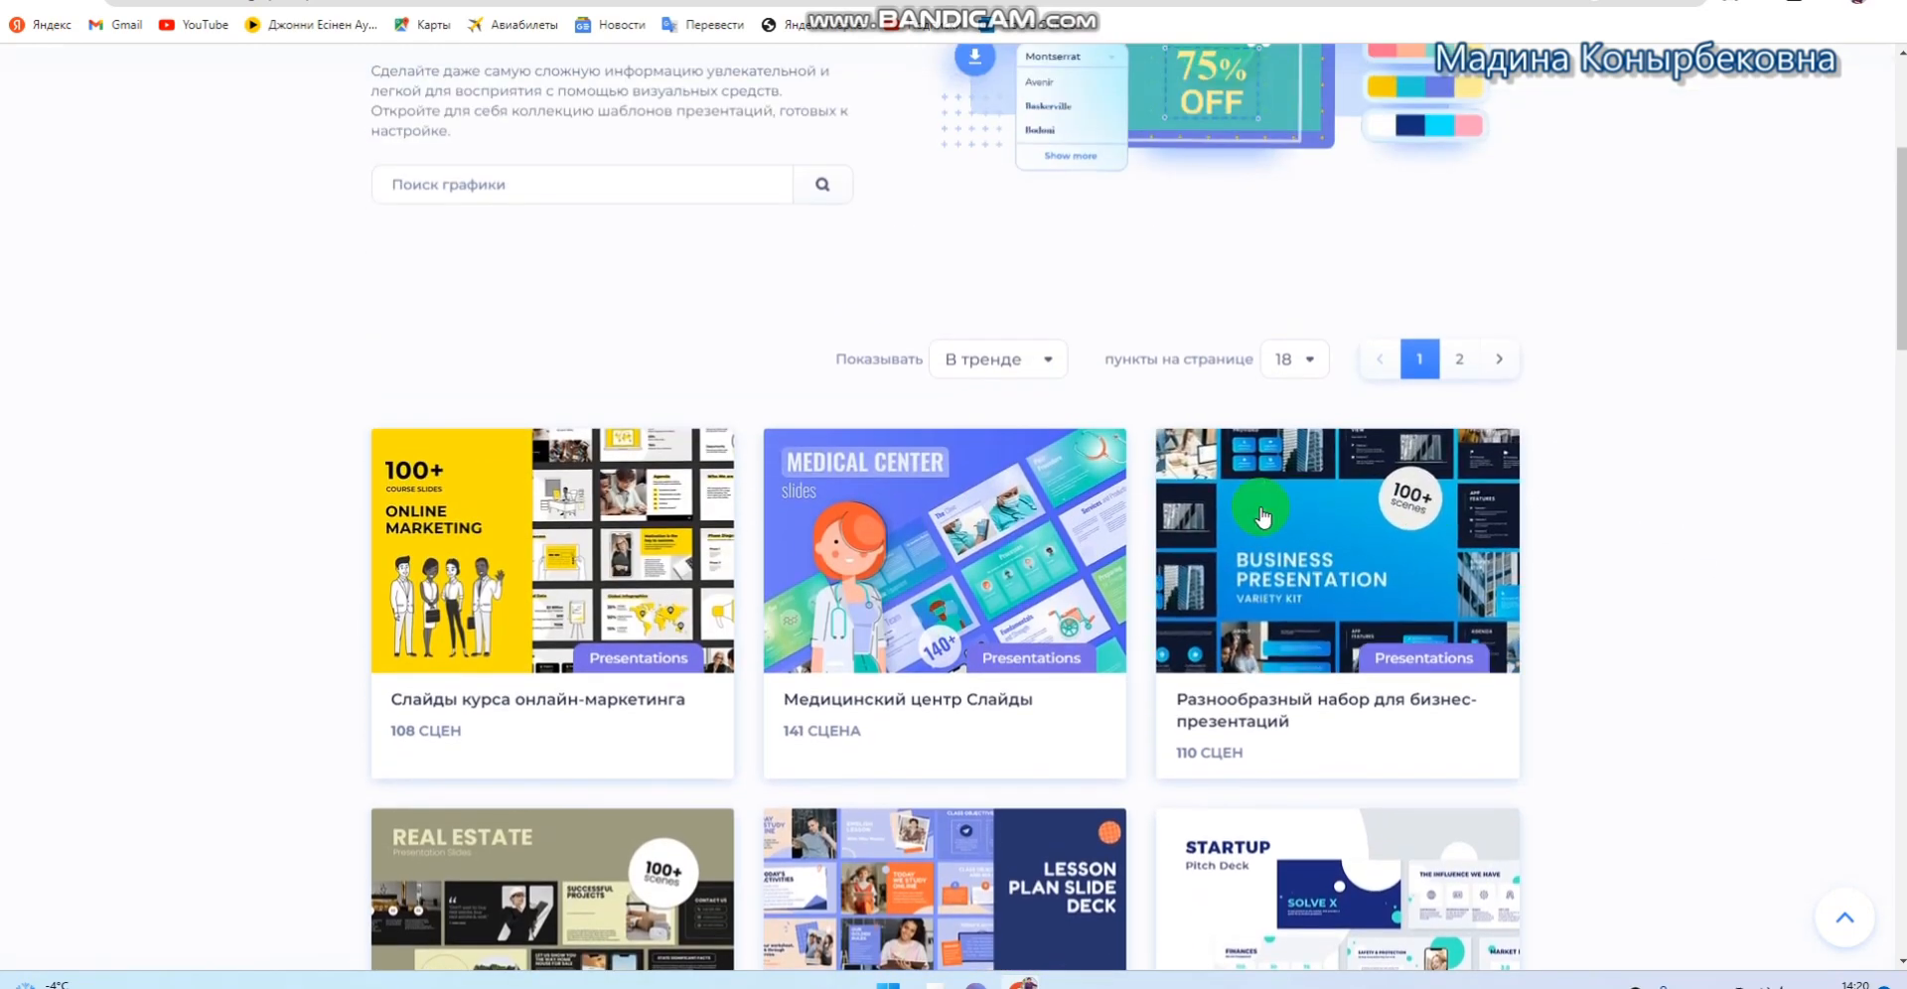
left_click(1311, 561)
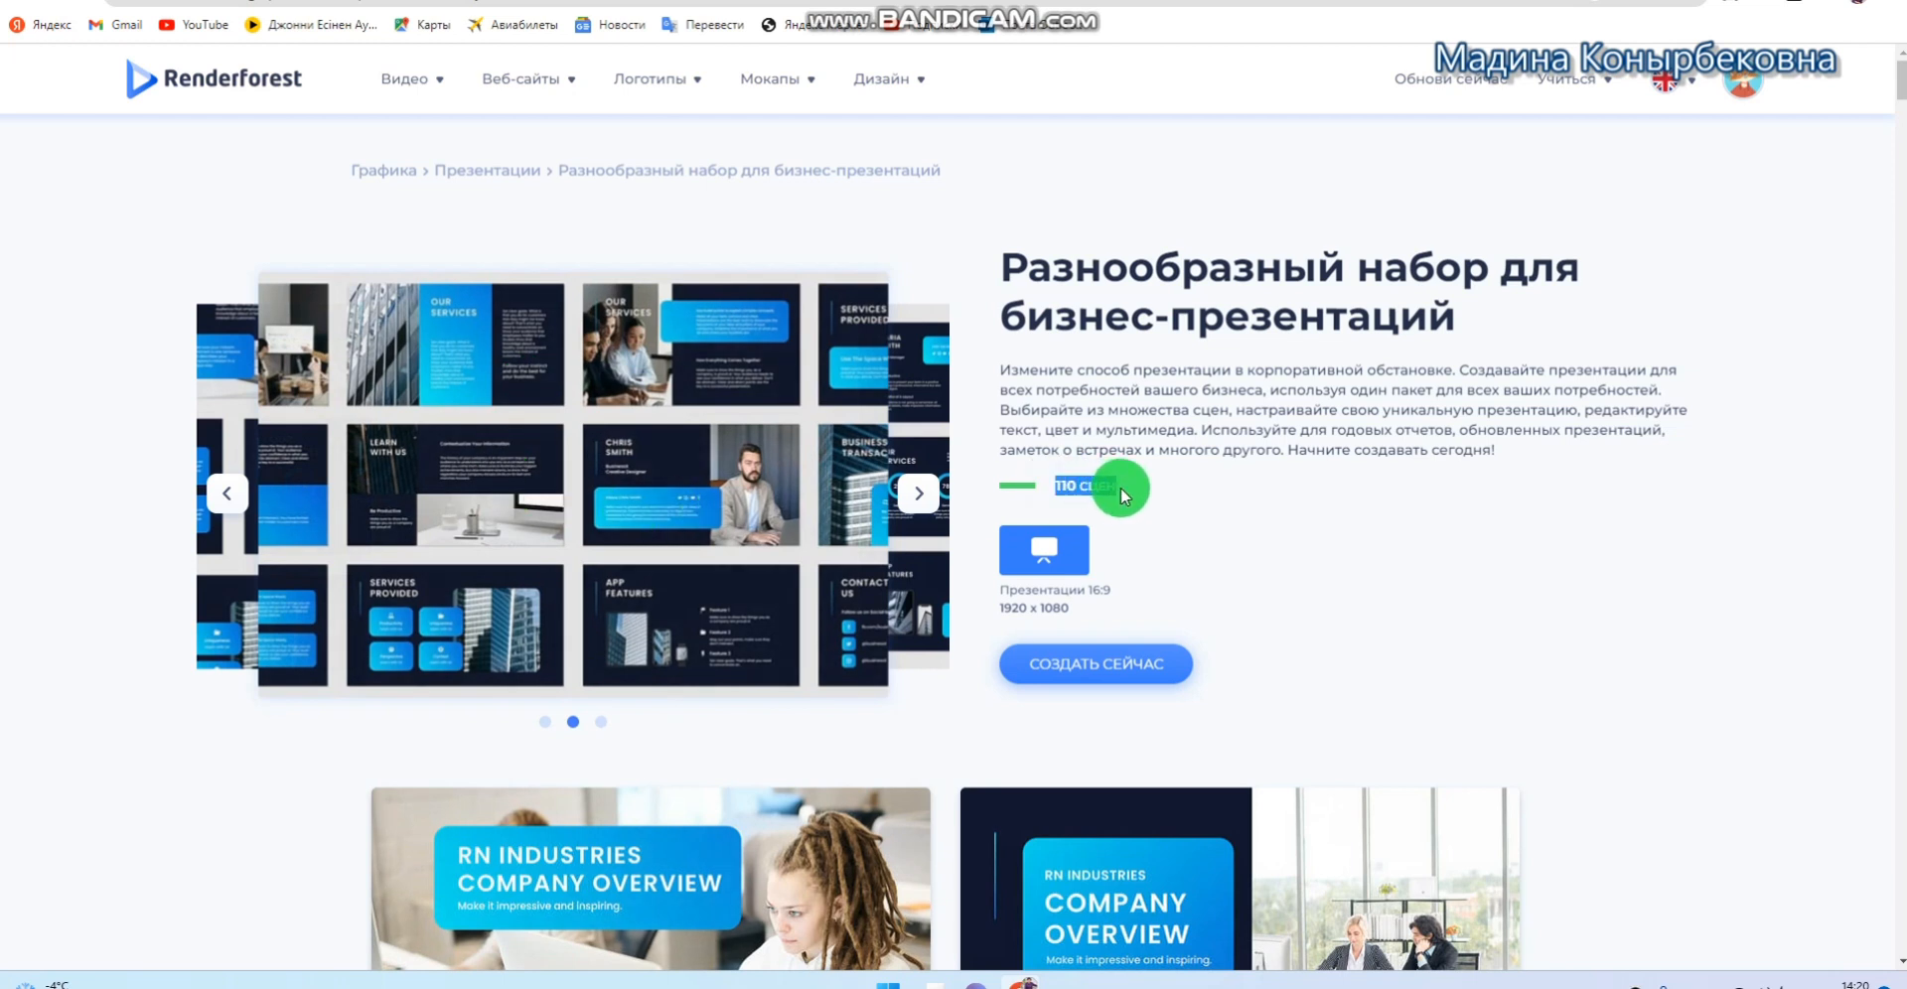
Look through the sample slides of the business presentation template
left_click(1304, 552)
scroll(1303, 553, "down", 6)
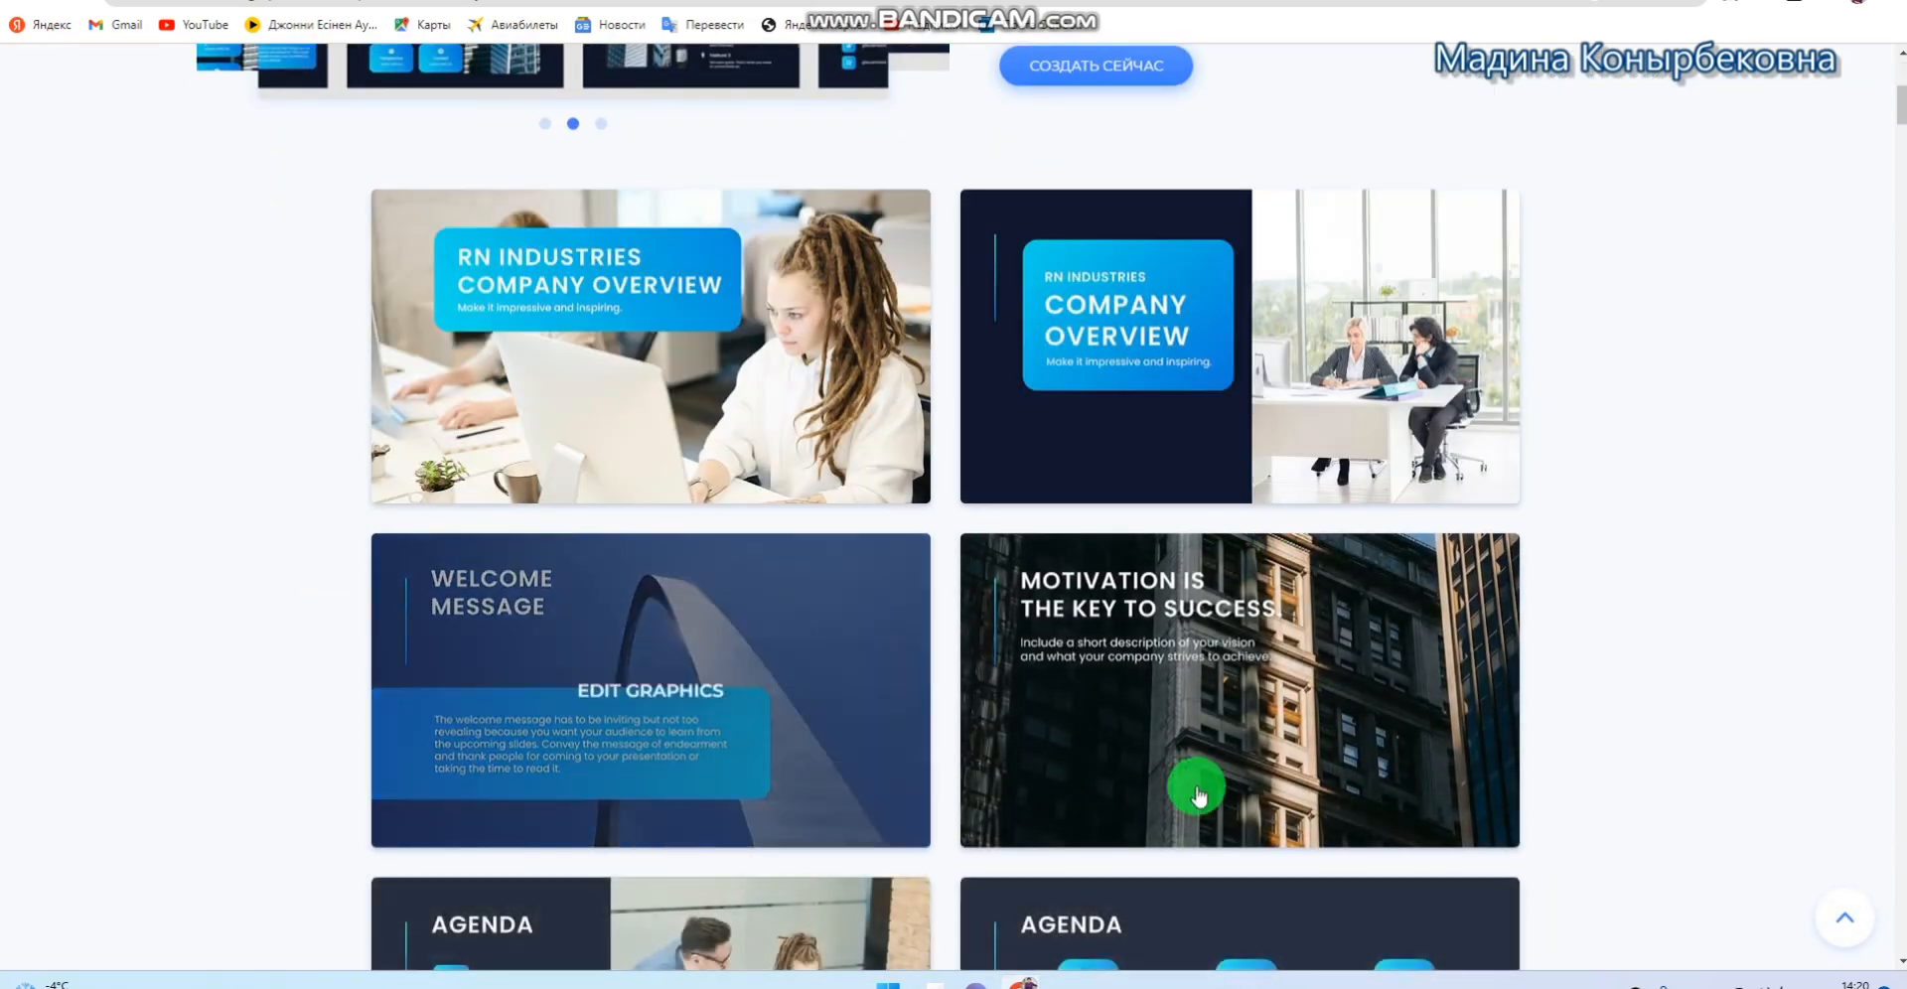
scroll(1201, 789, "down", 5)
scroll(1201, 788, "up", 11)
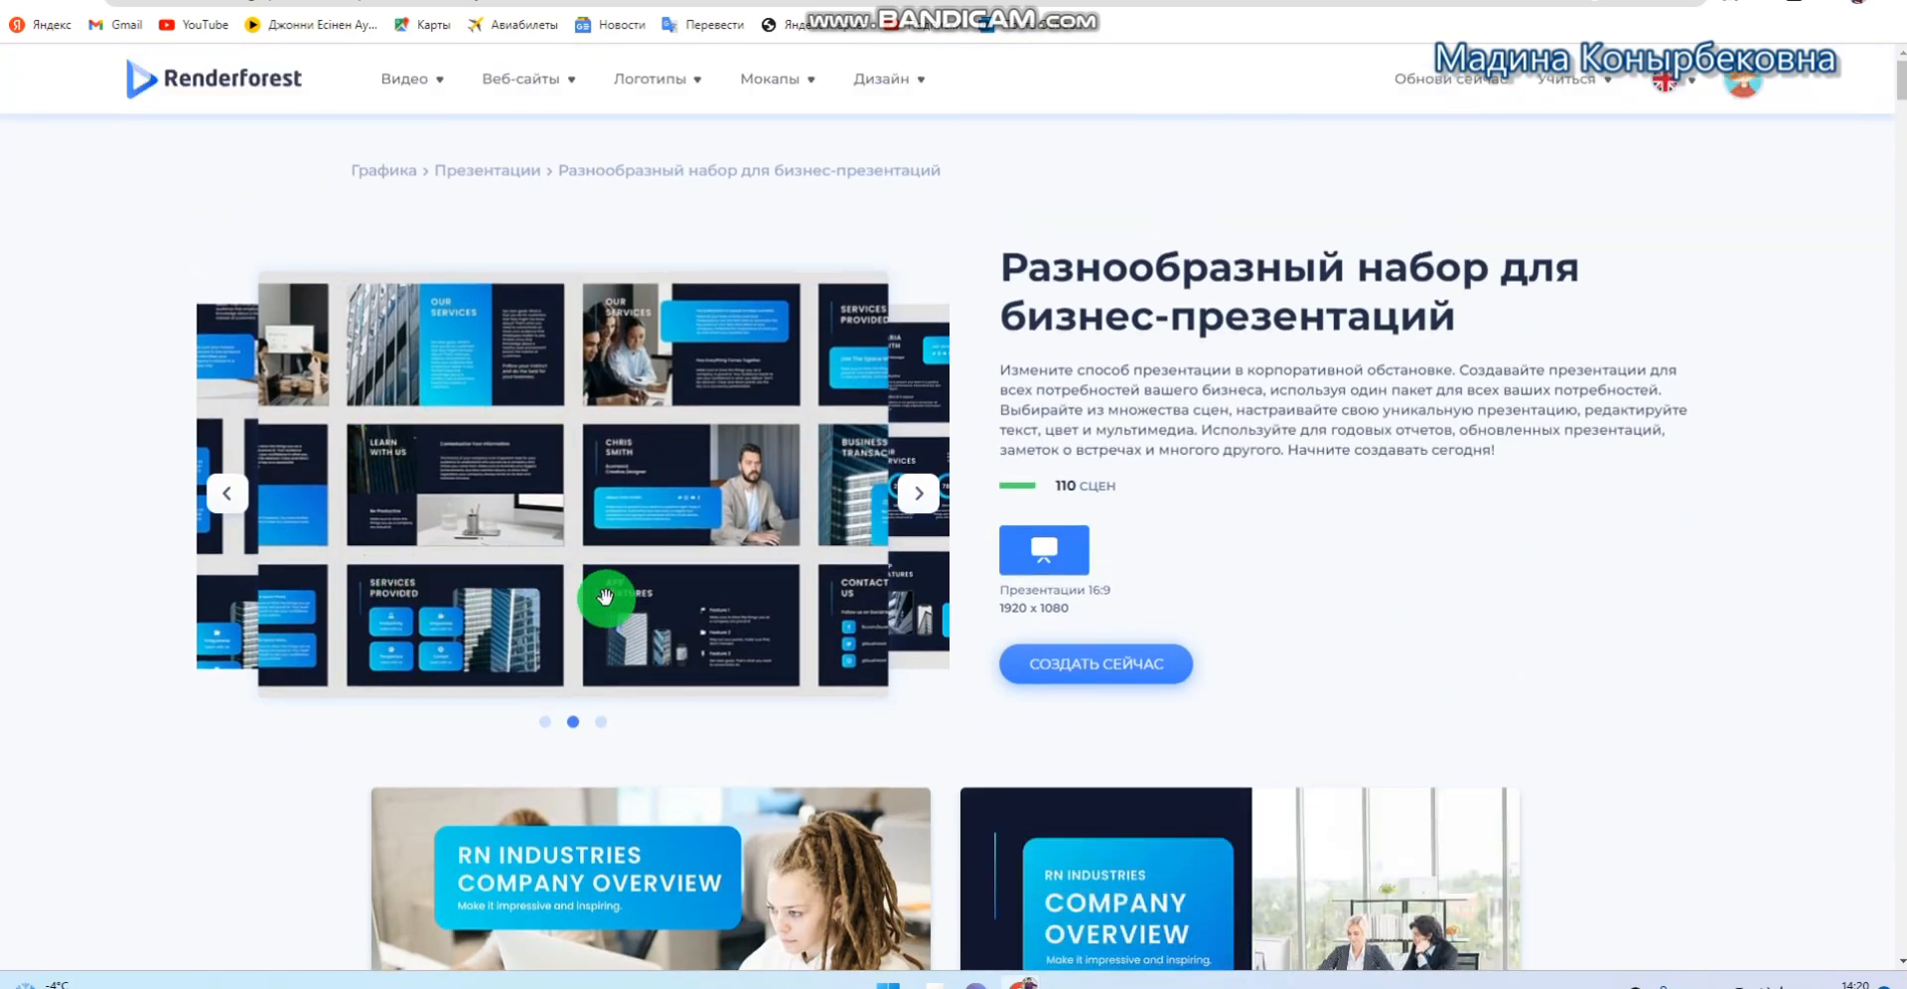
View the template's preview images and start creating a presentation from it
left_click(928, 497)
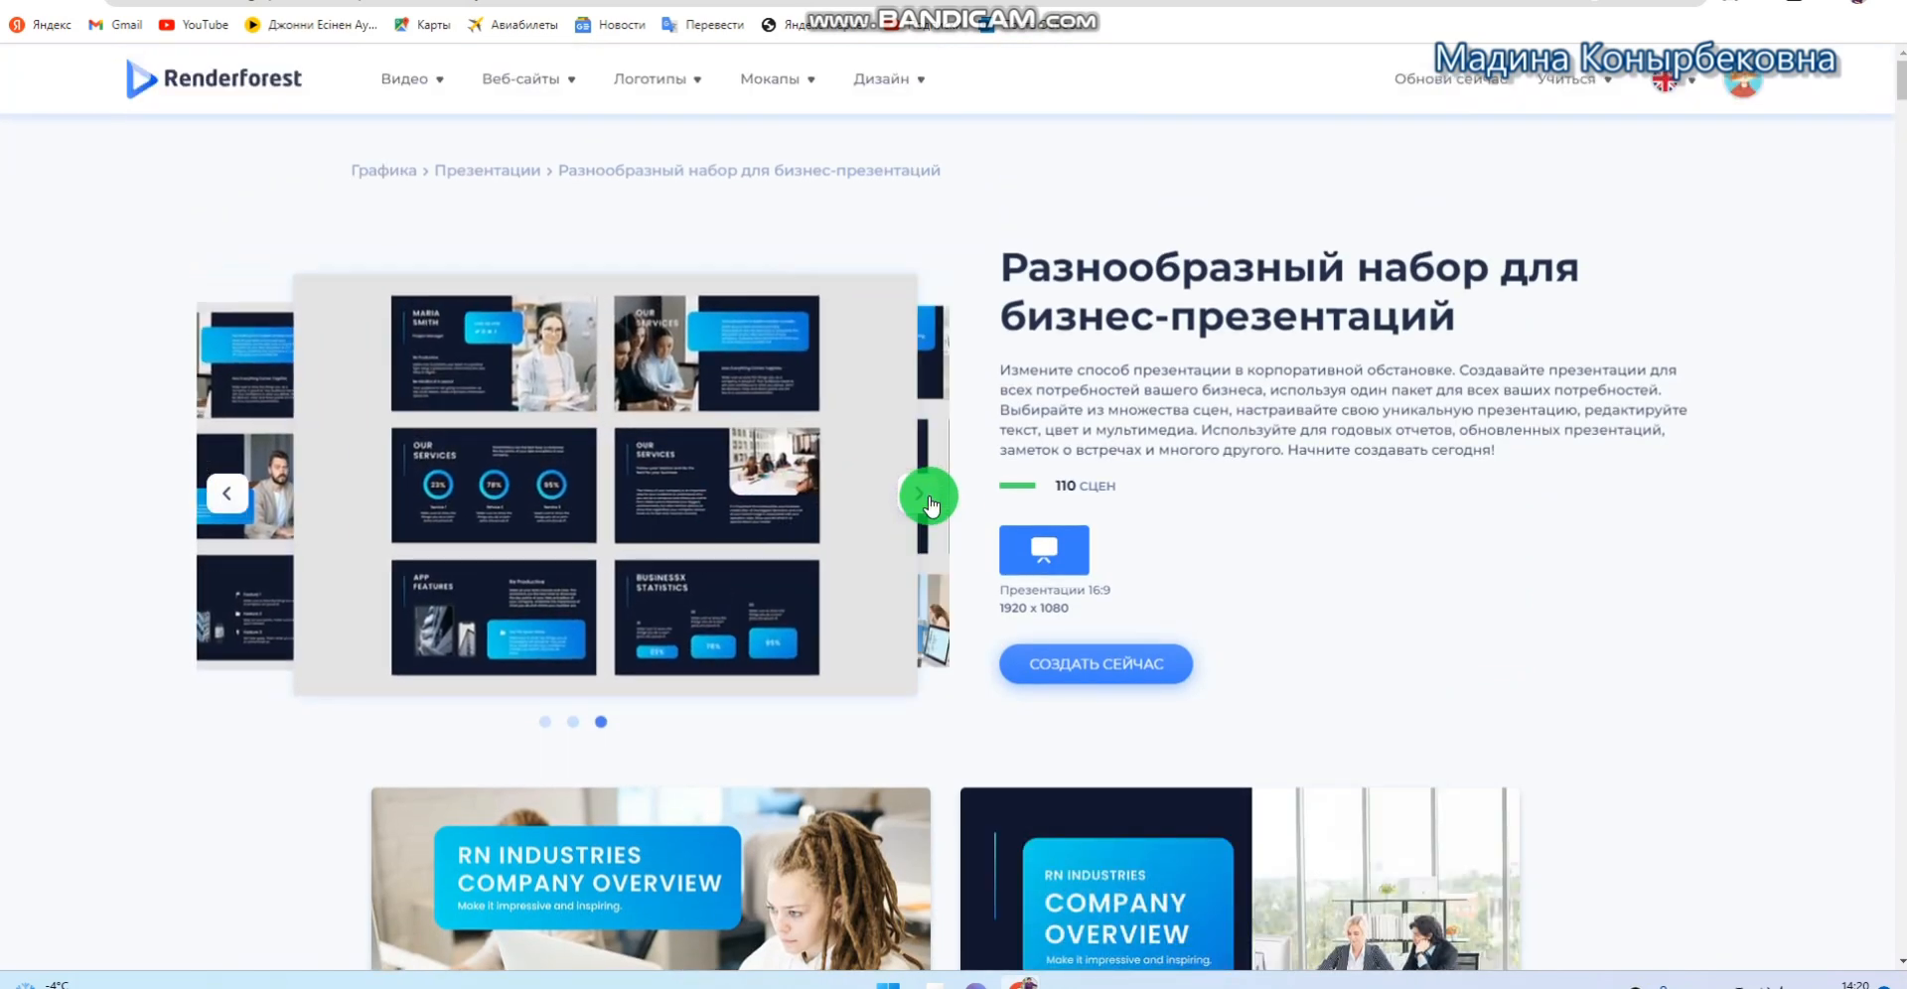
left_click(929, 496)
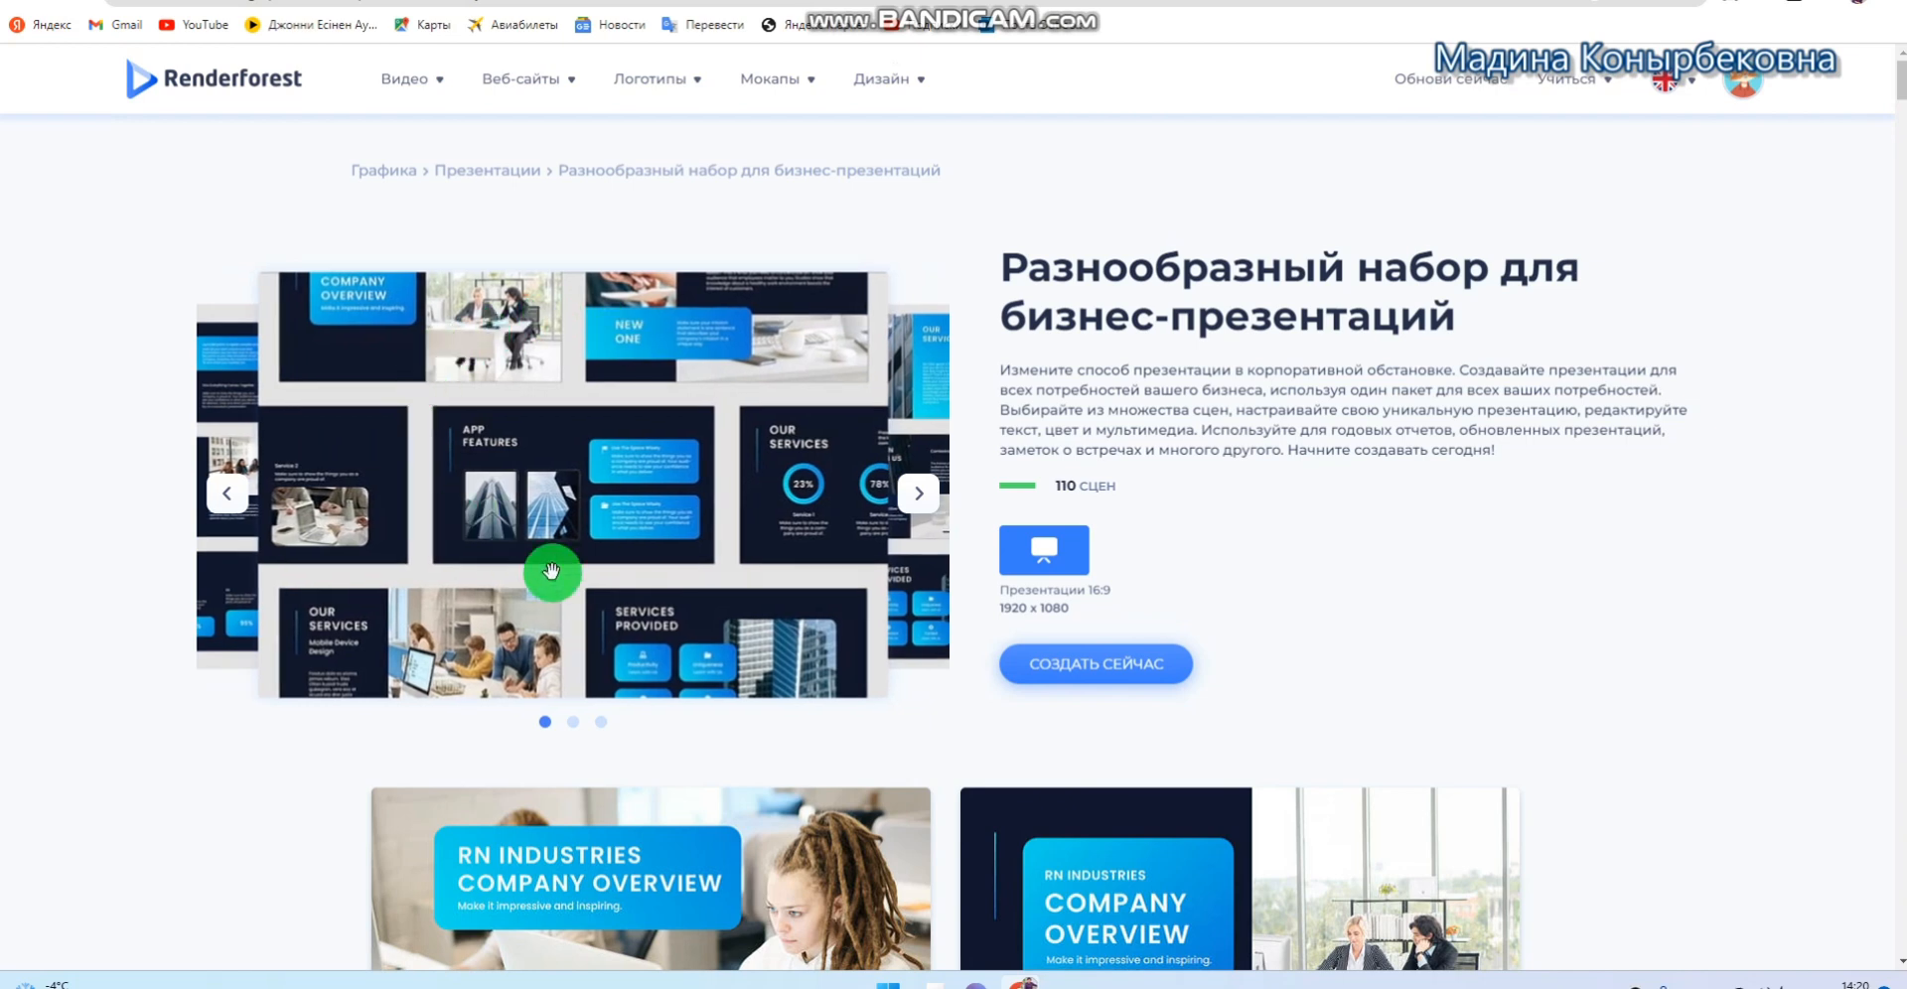
left_click(931, 499)
left_click(1099, 668)
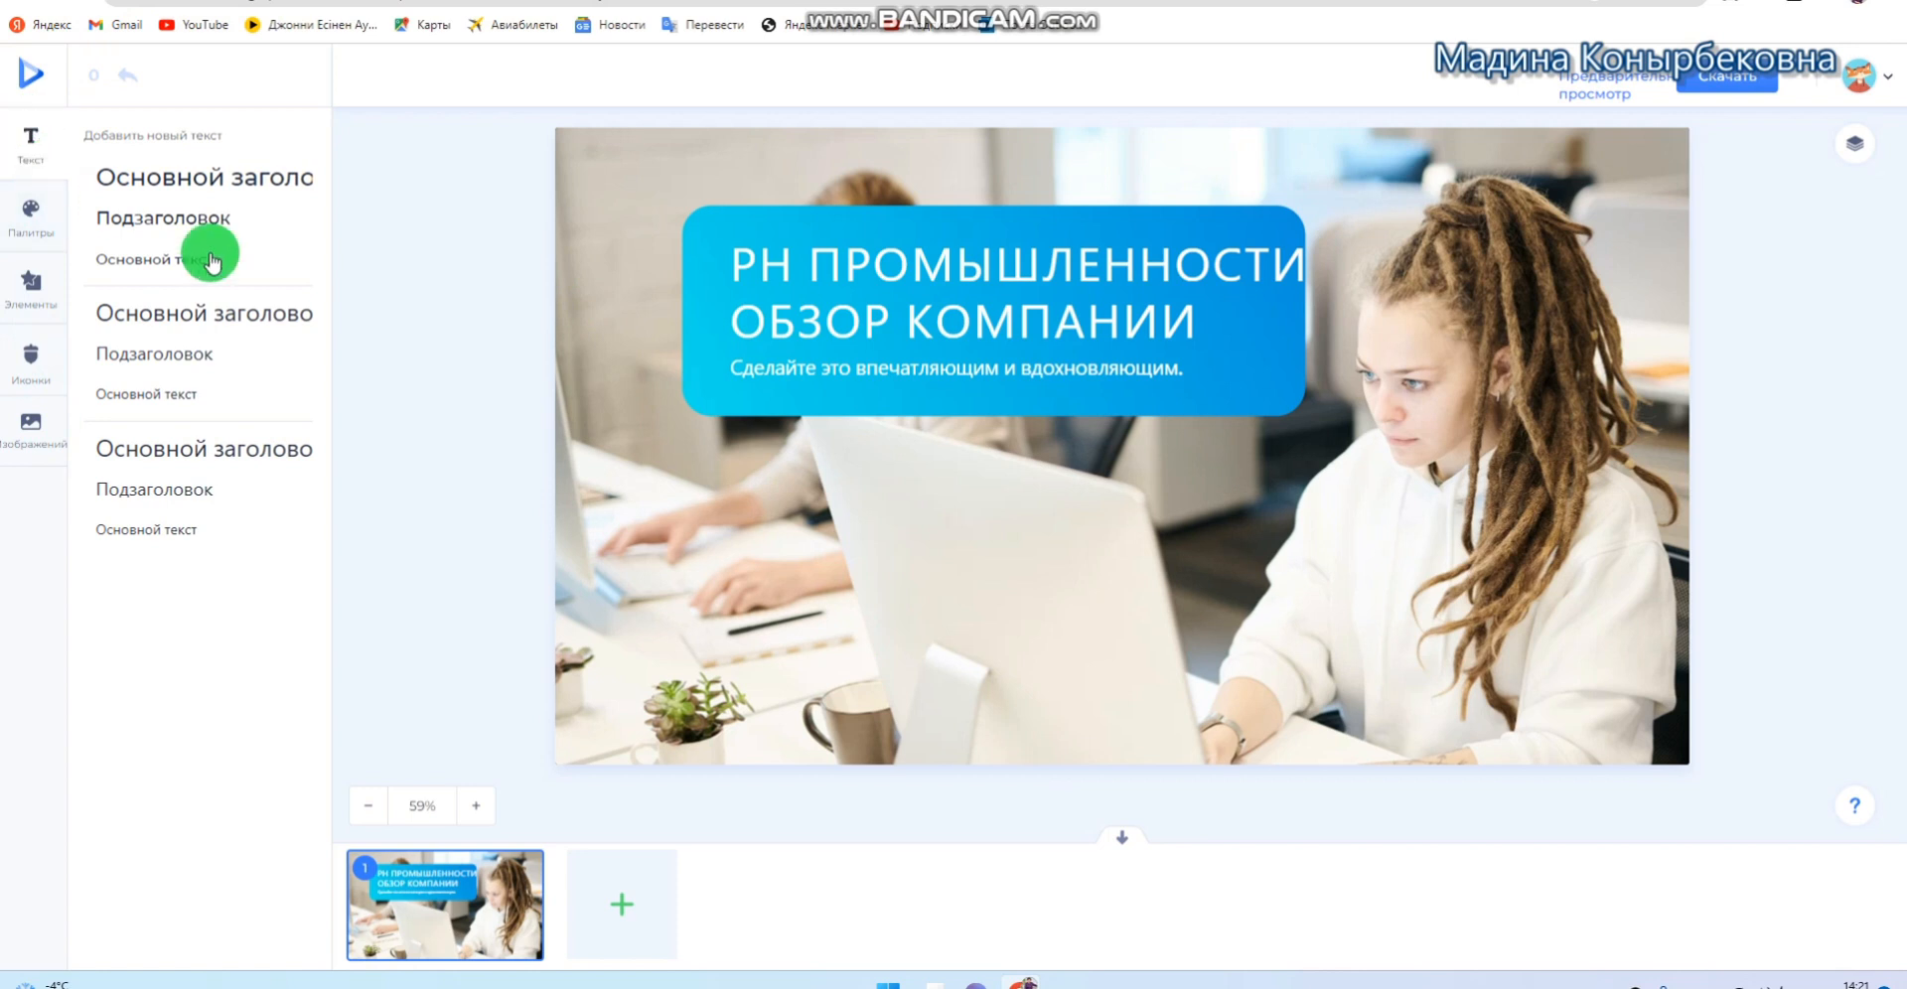
Examine the font families available for the first slide's title text
left_click(755, 318)
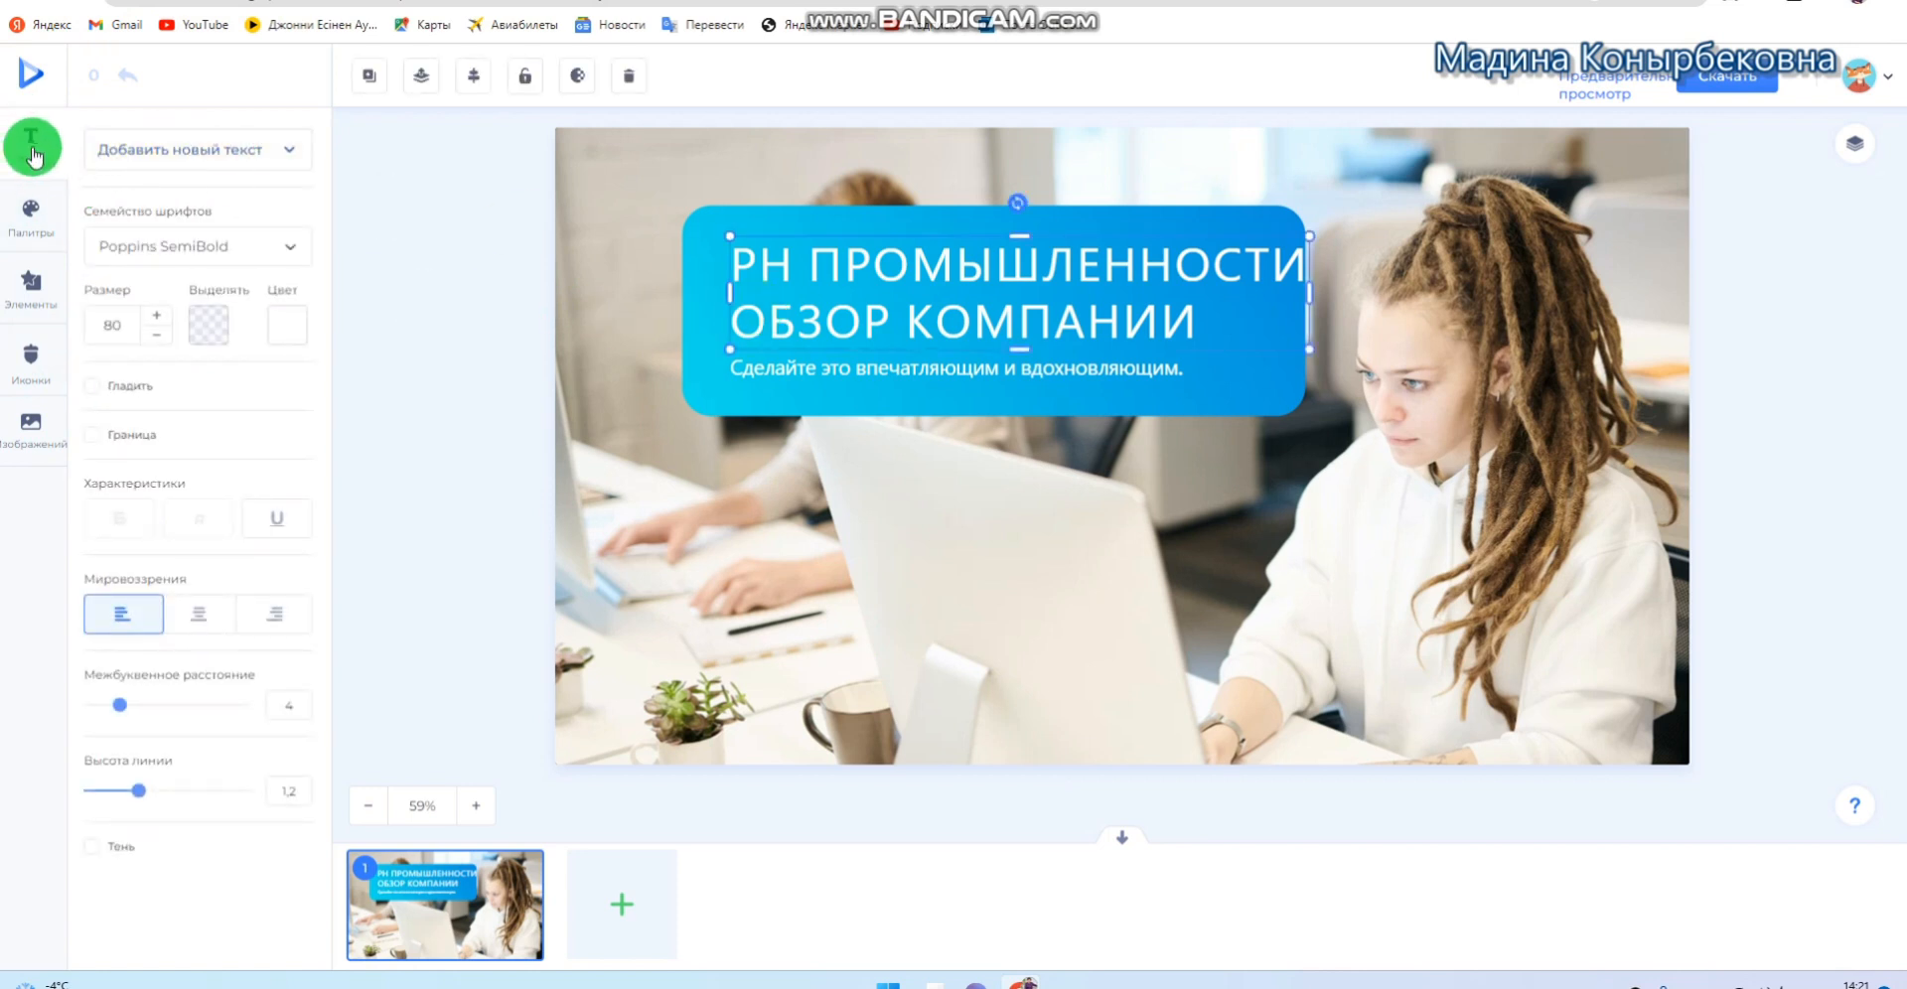
left_click(298, 248)
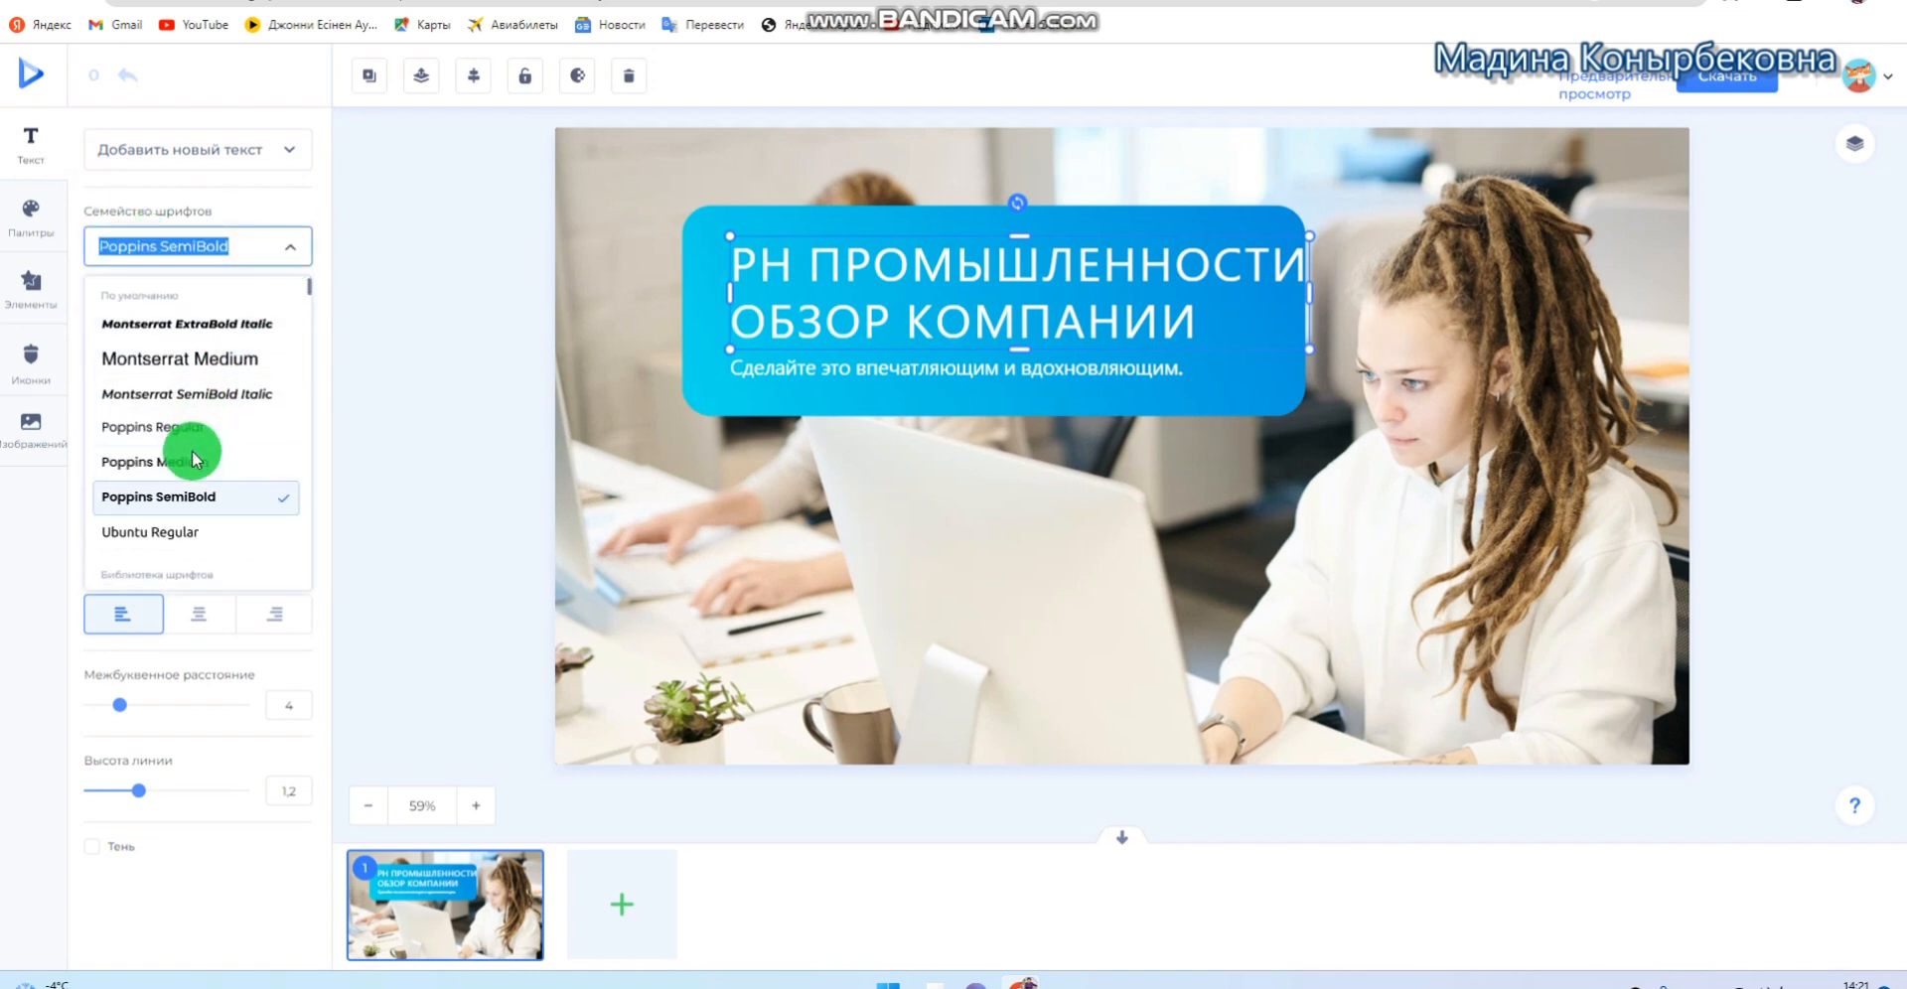
scroll(194, 458, "down", 10)
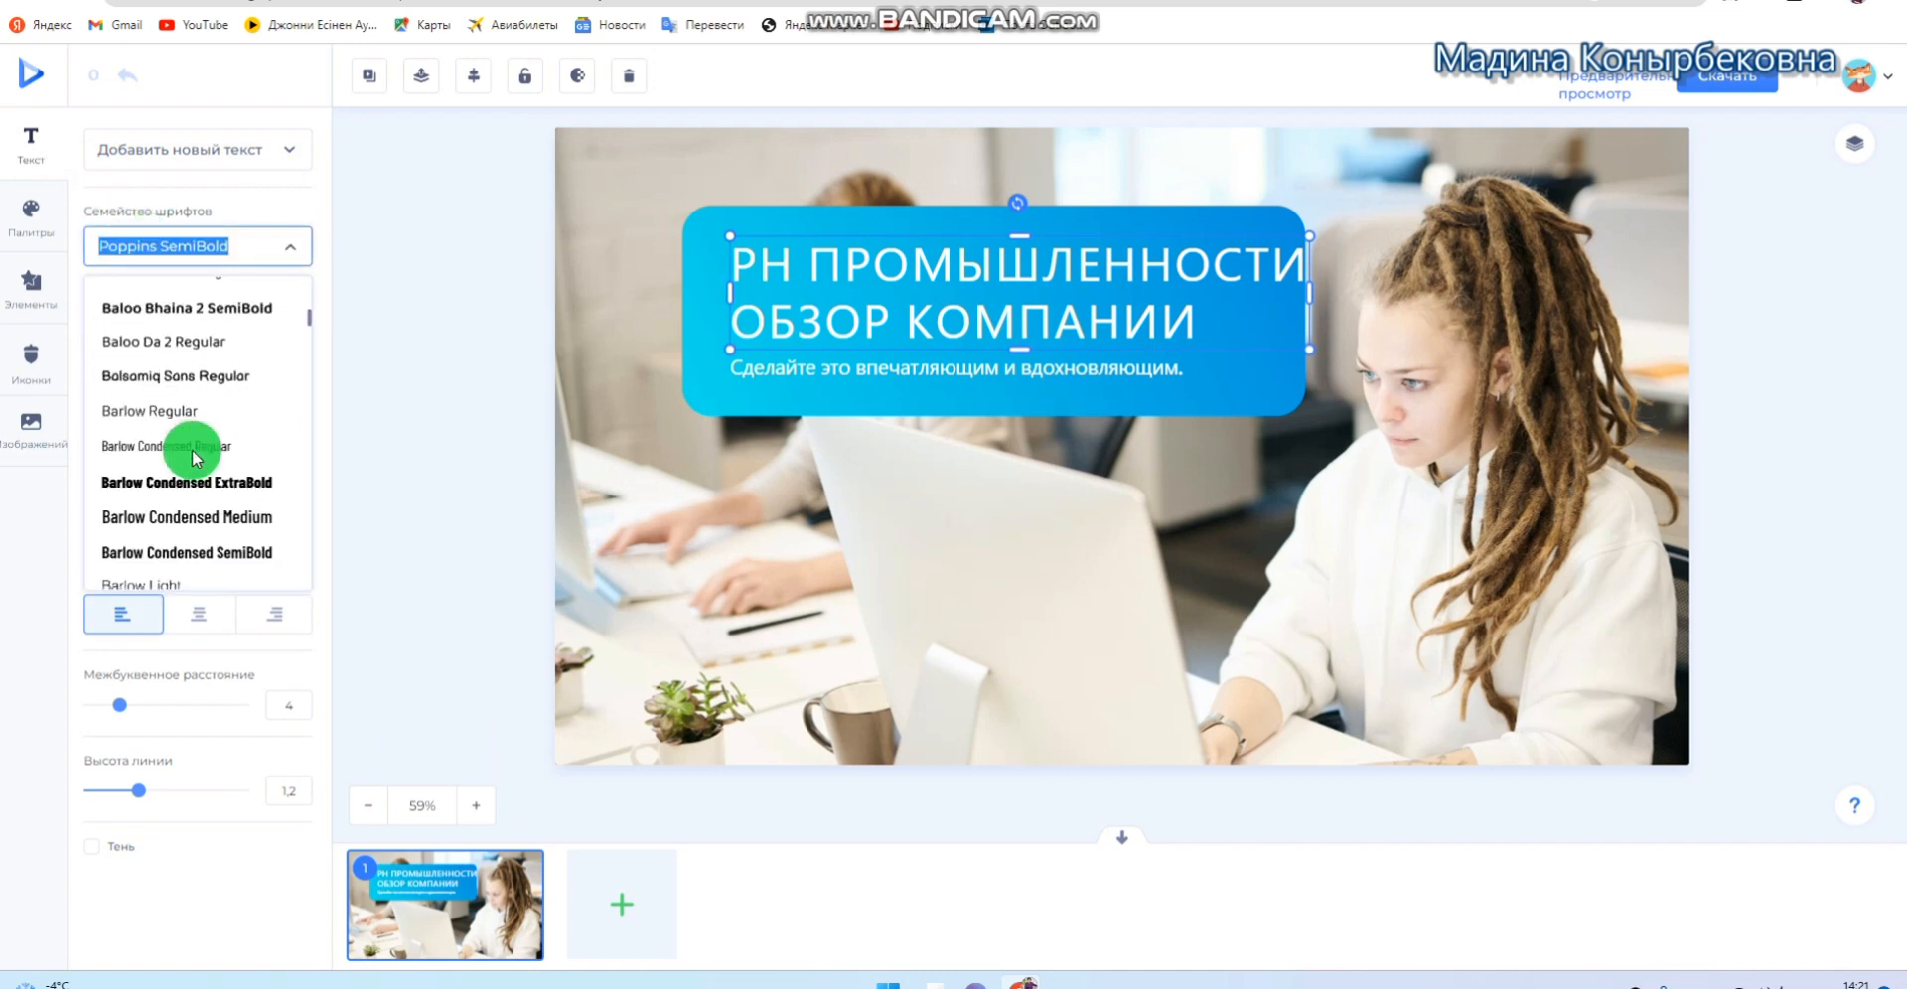
scroll(229, 437, "down", 3)
left_click(396, 361)
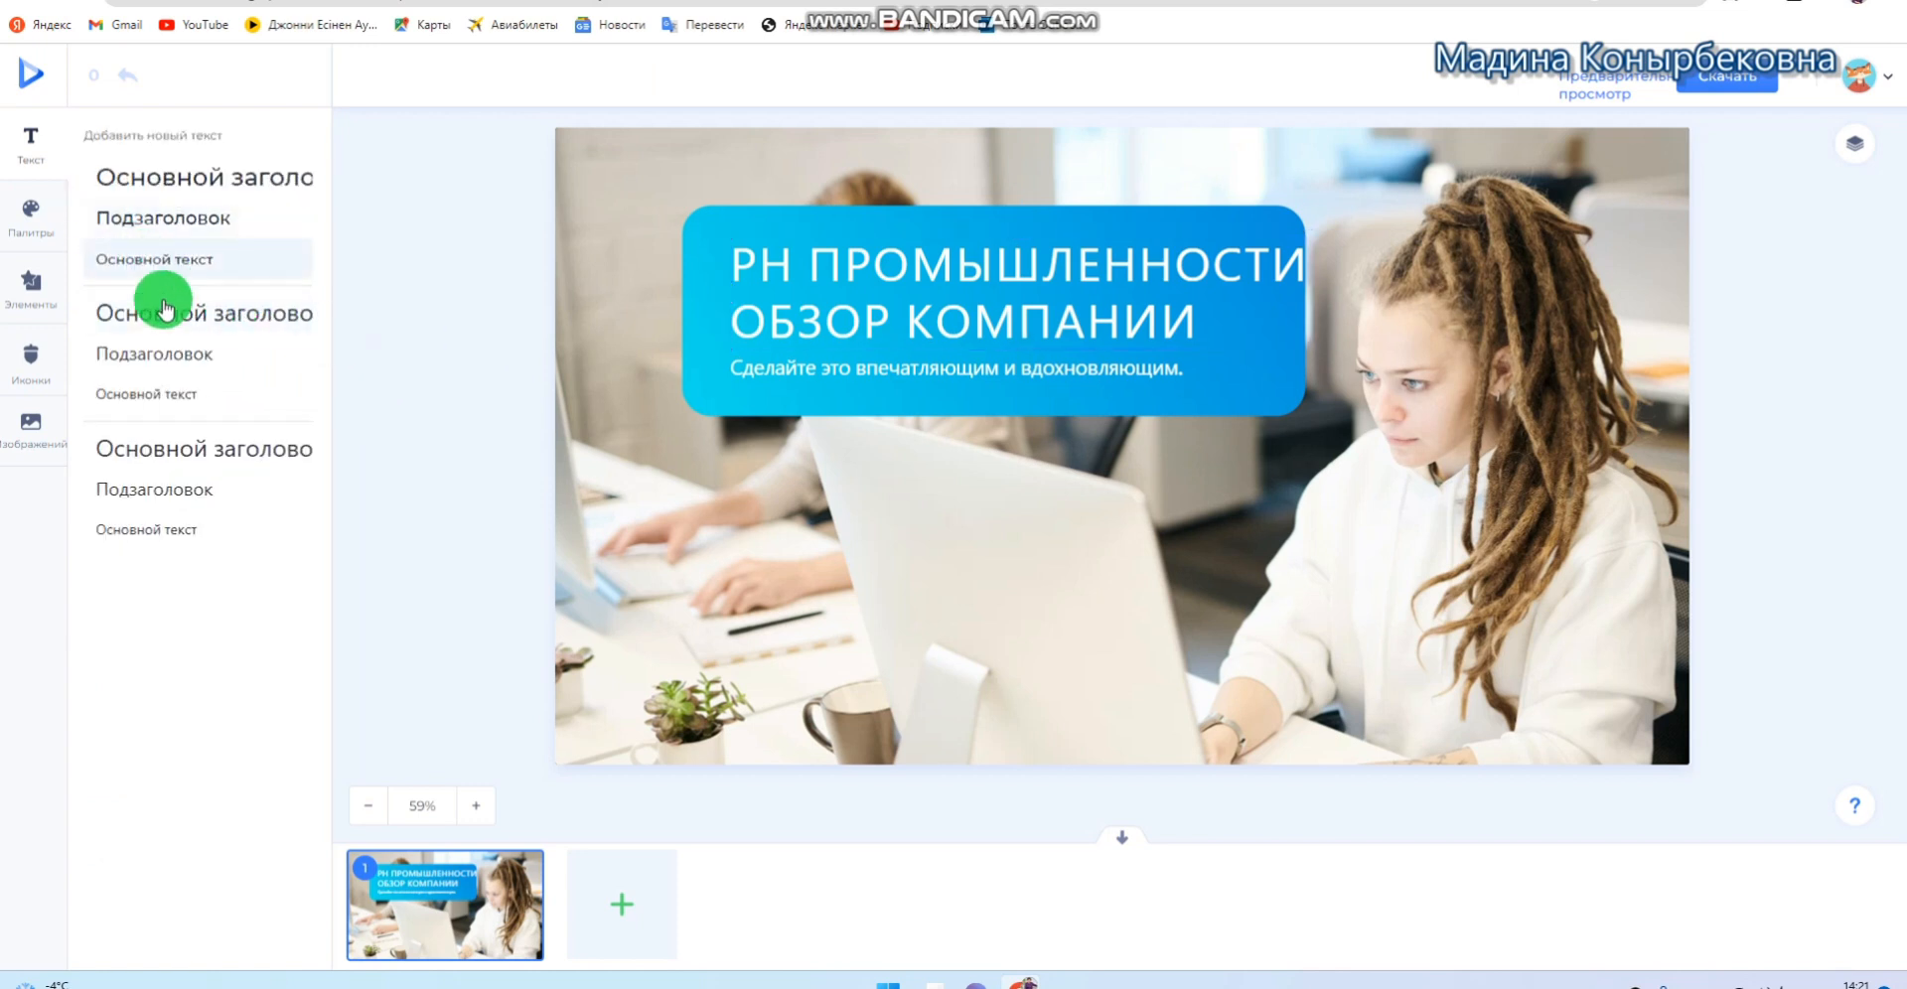
Examine the colour palettes and the shapes offered in the element library
left_click(32, 233)
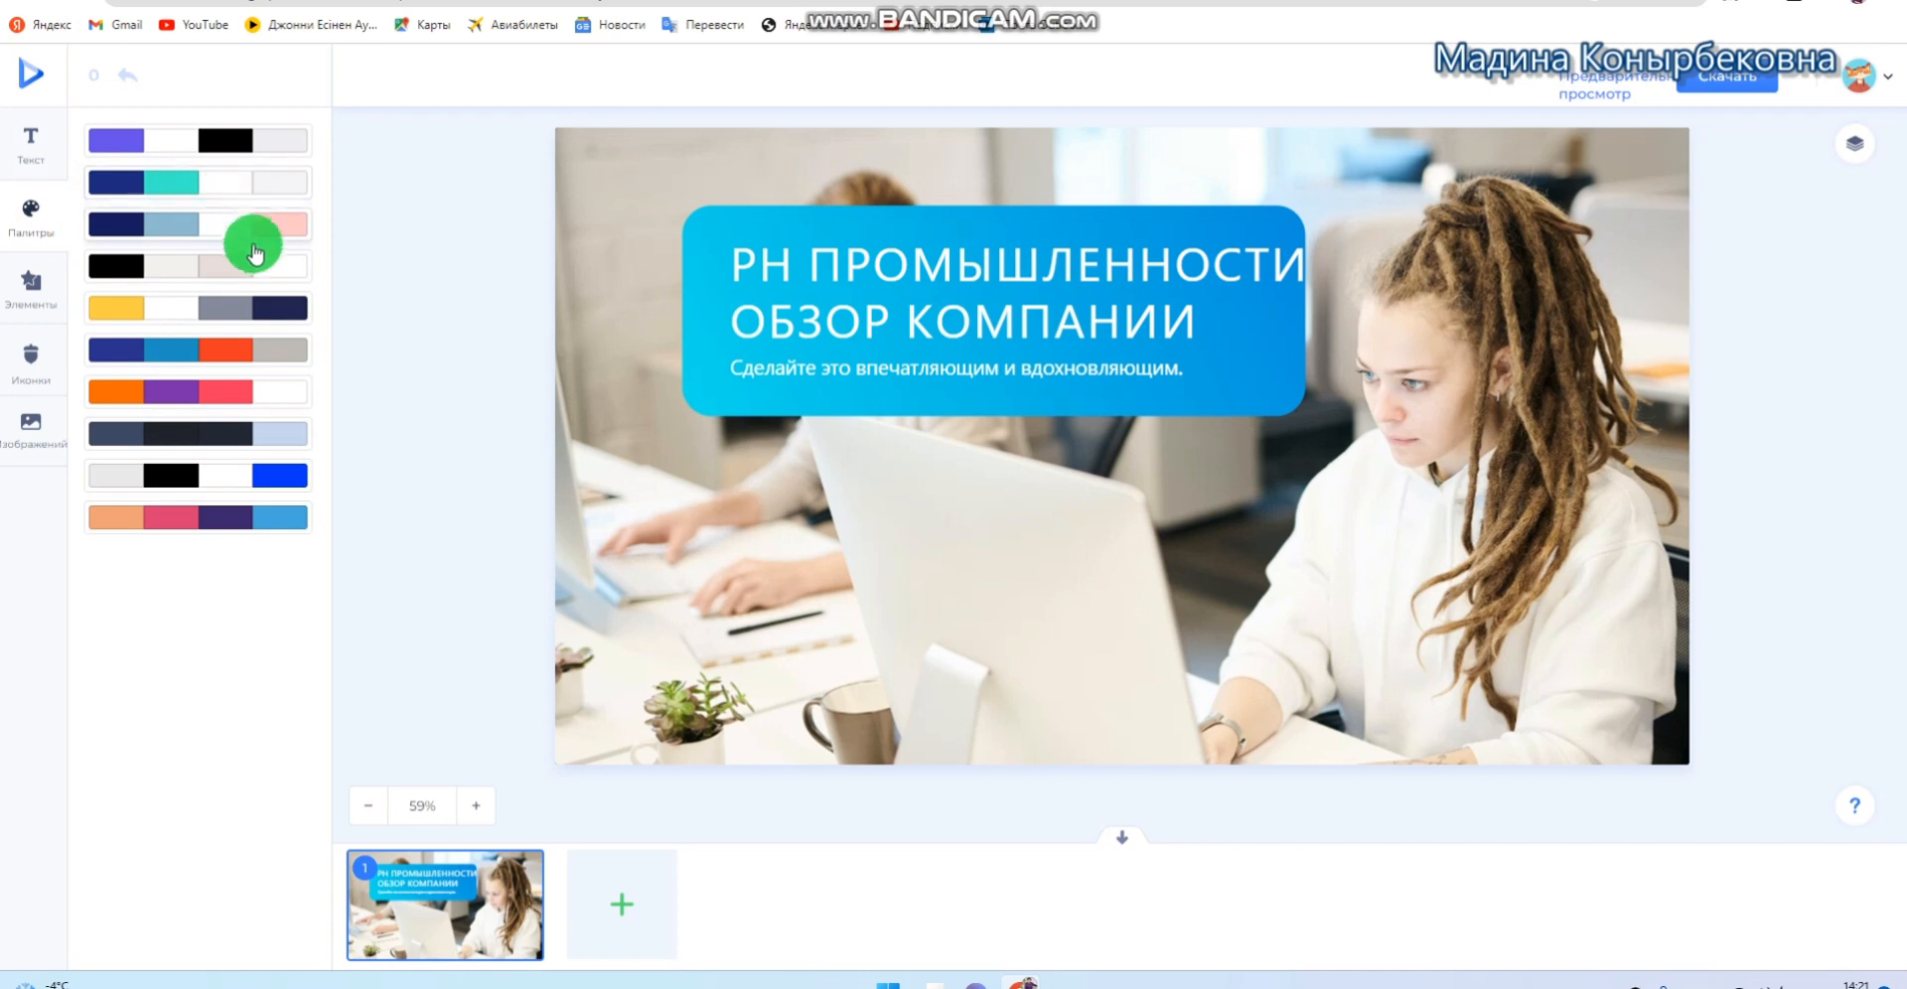
left_click(32, 298)
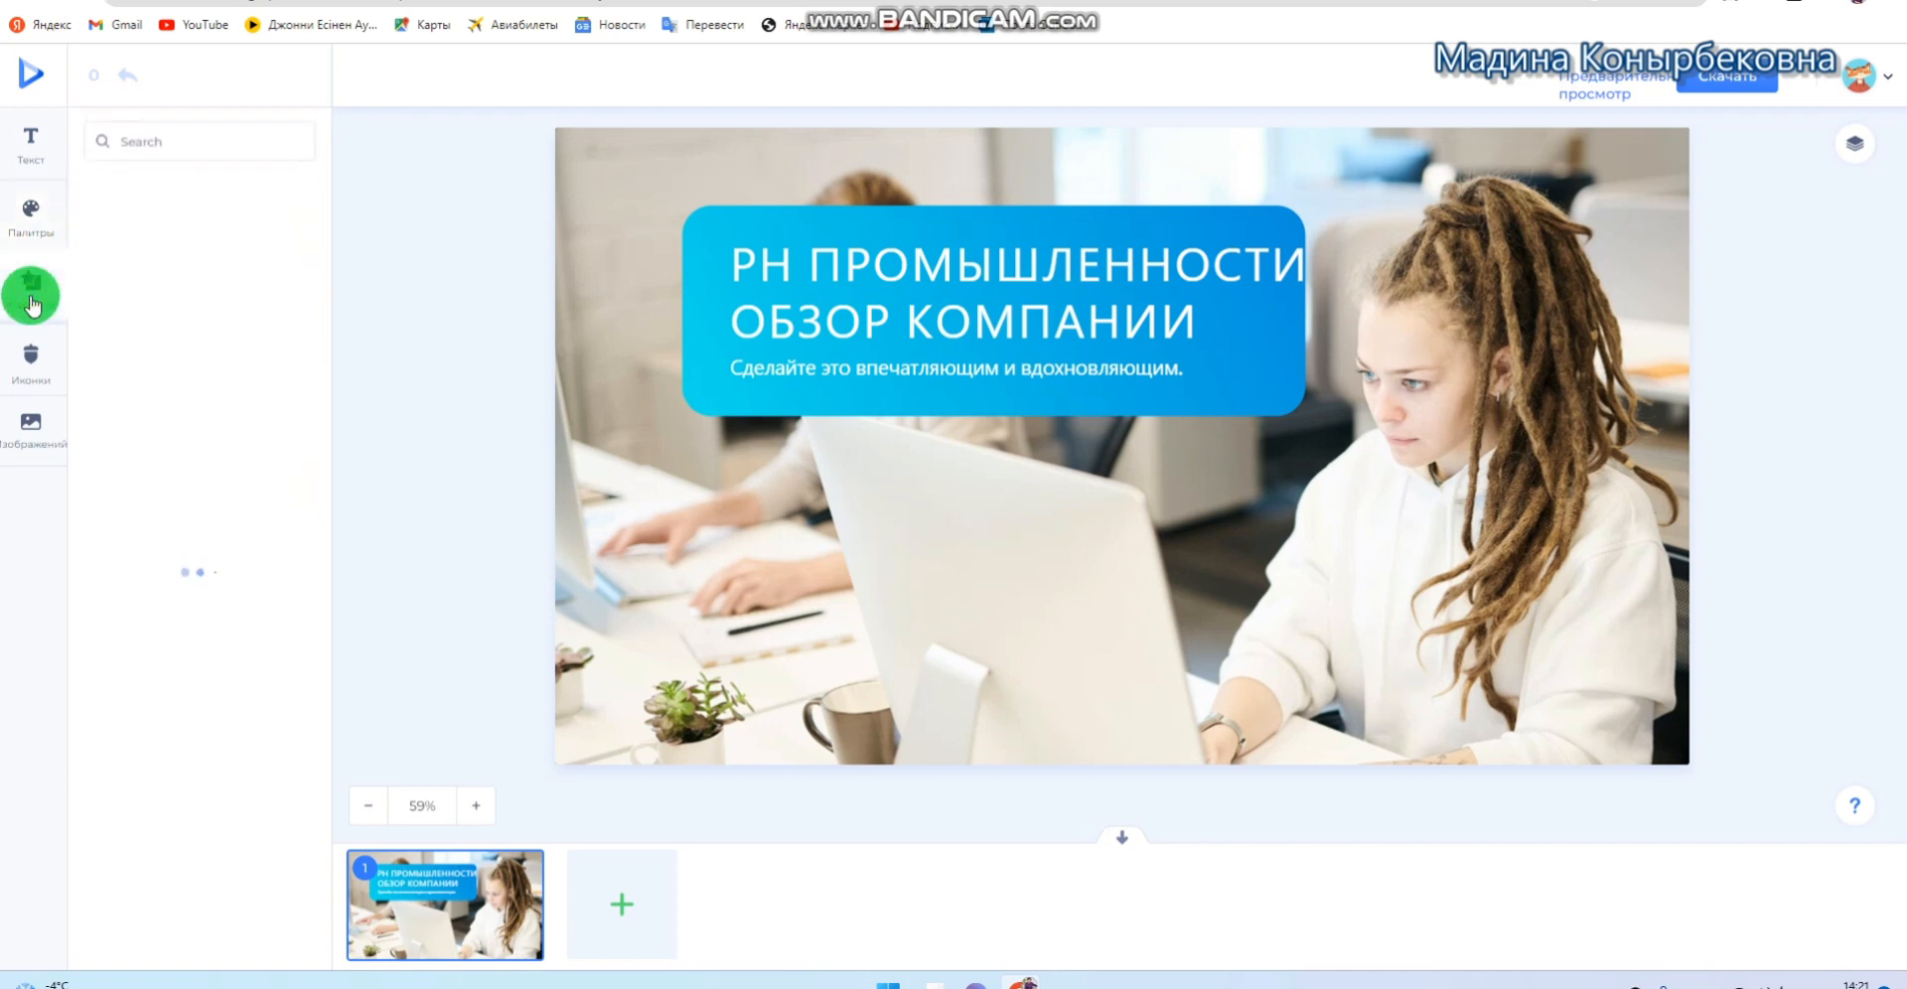
left_click(135, 143)
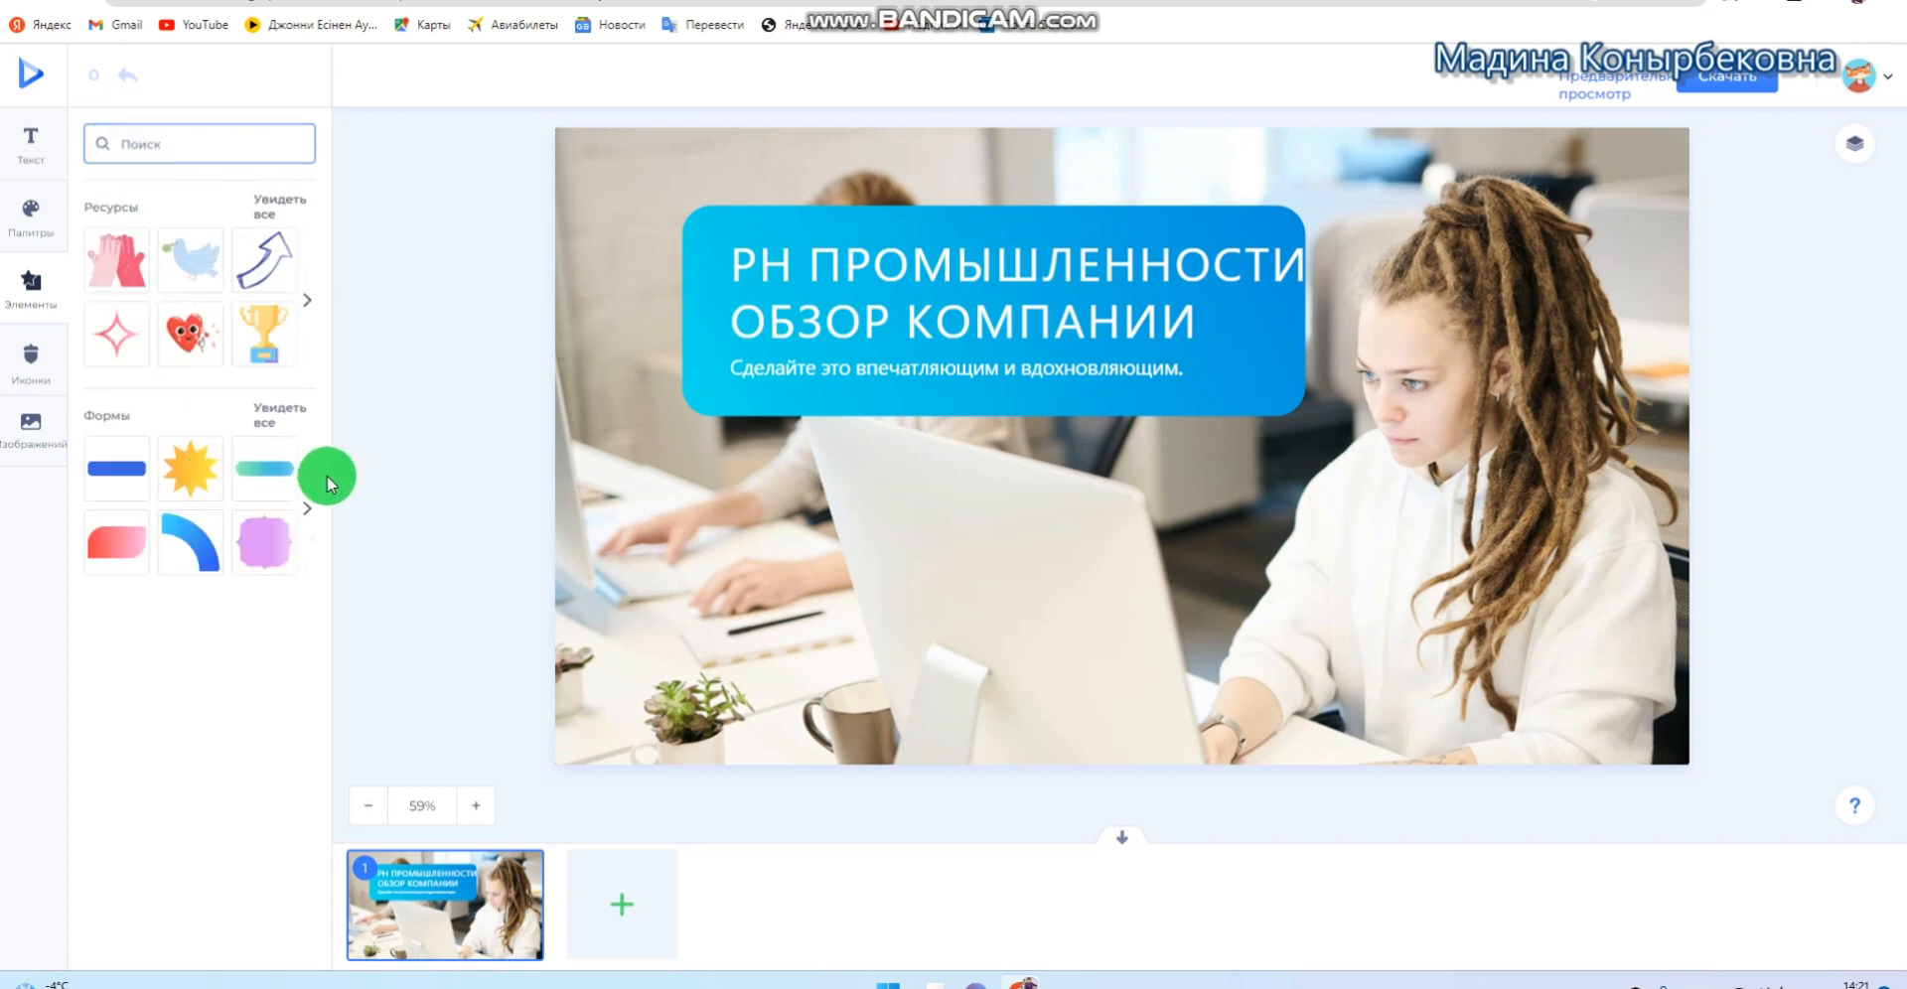
left_click(306, 515)
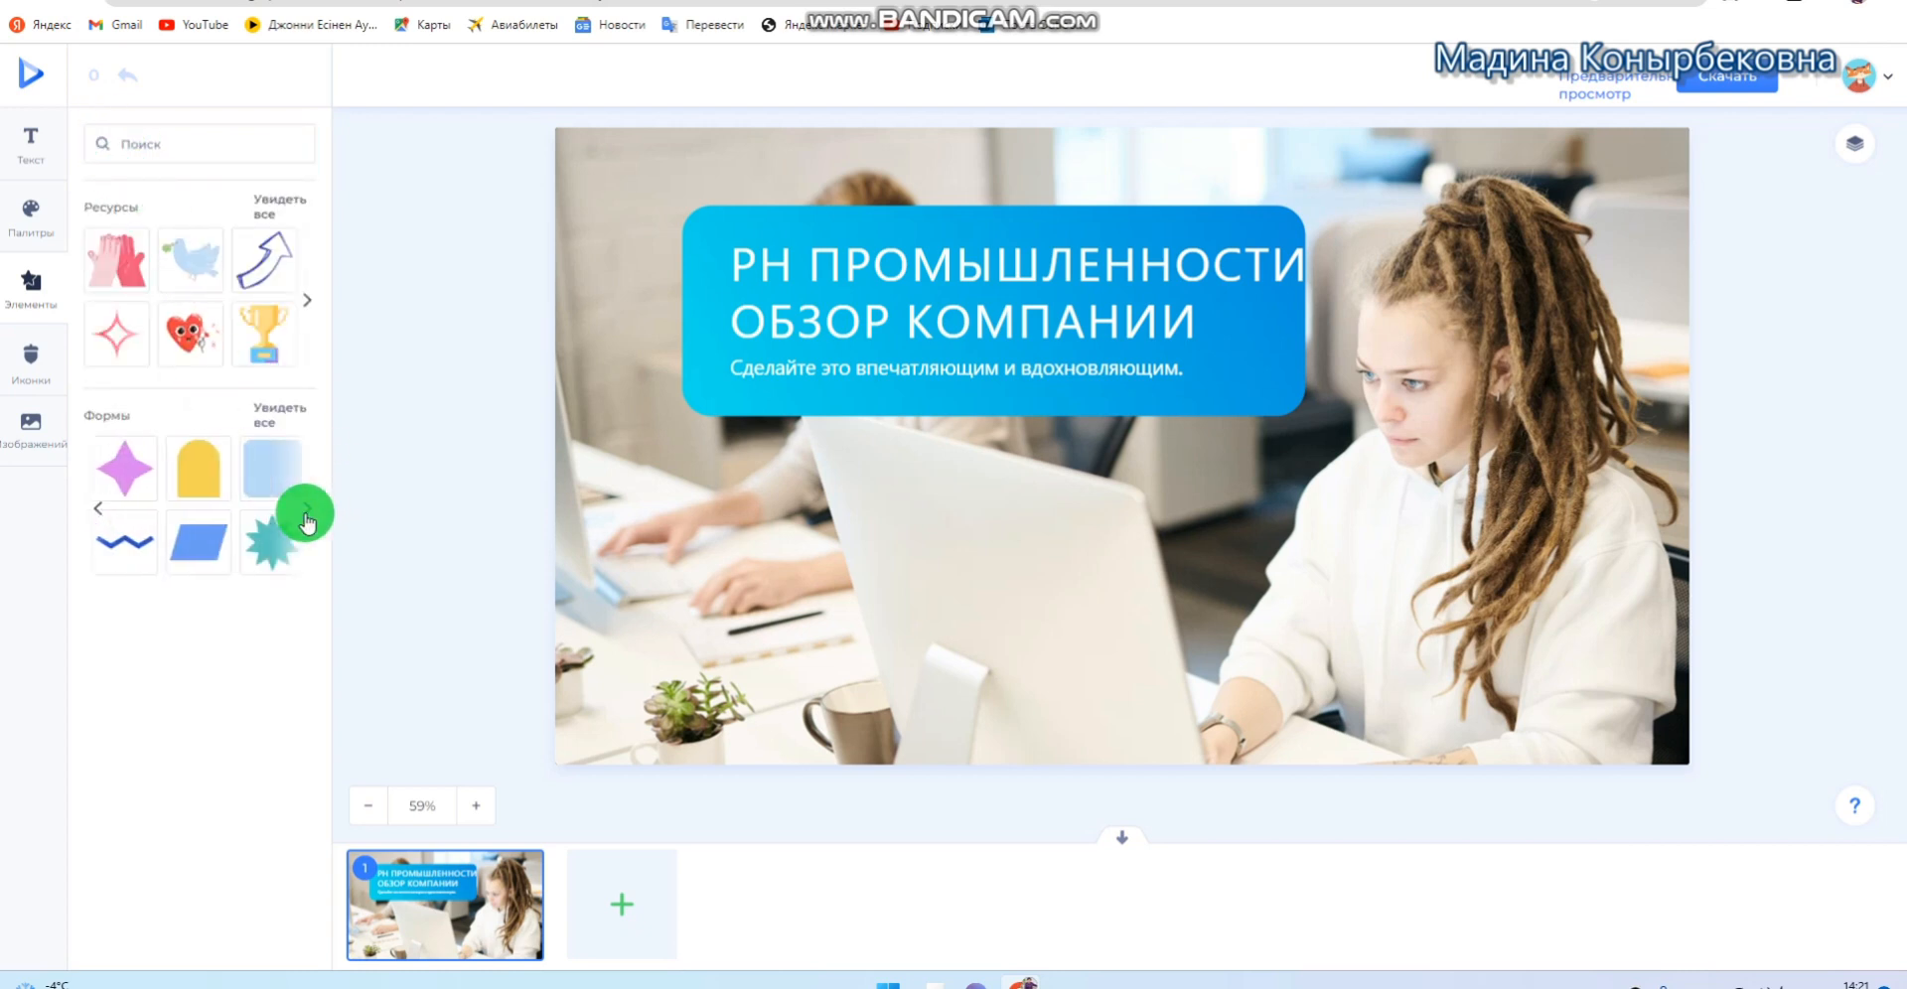
left_click(92, 501)
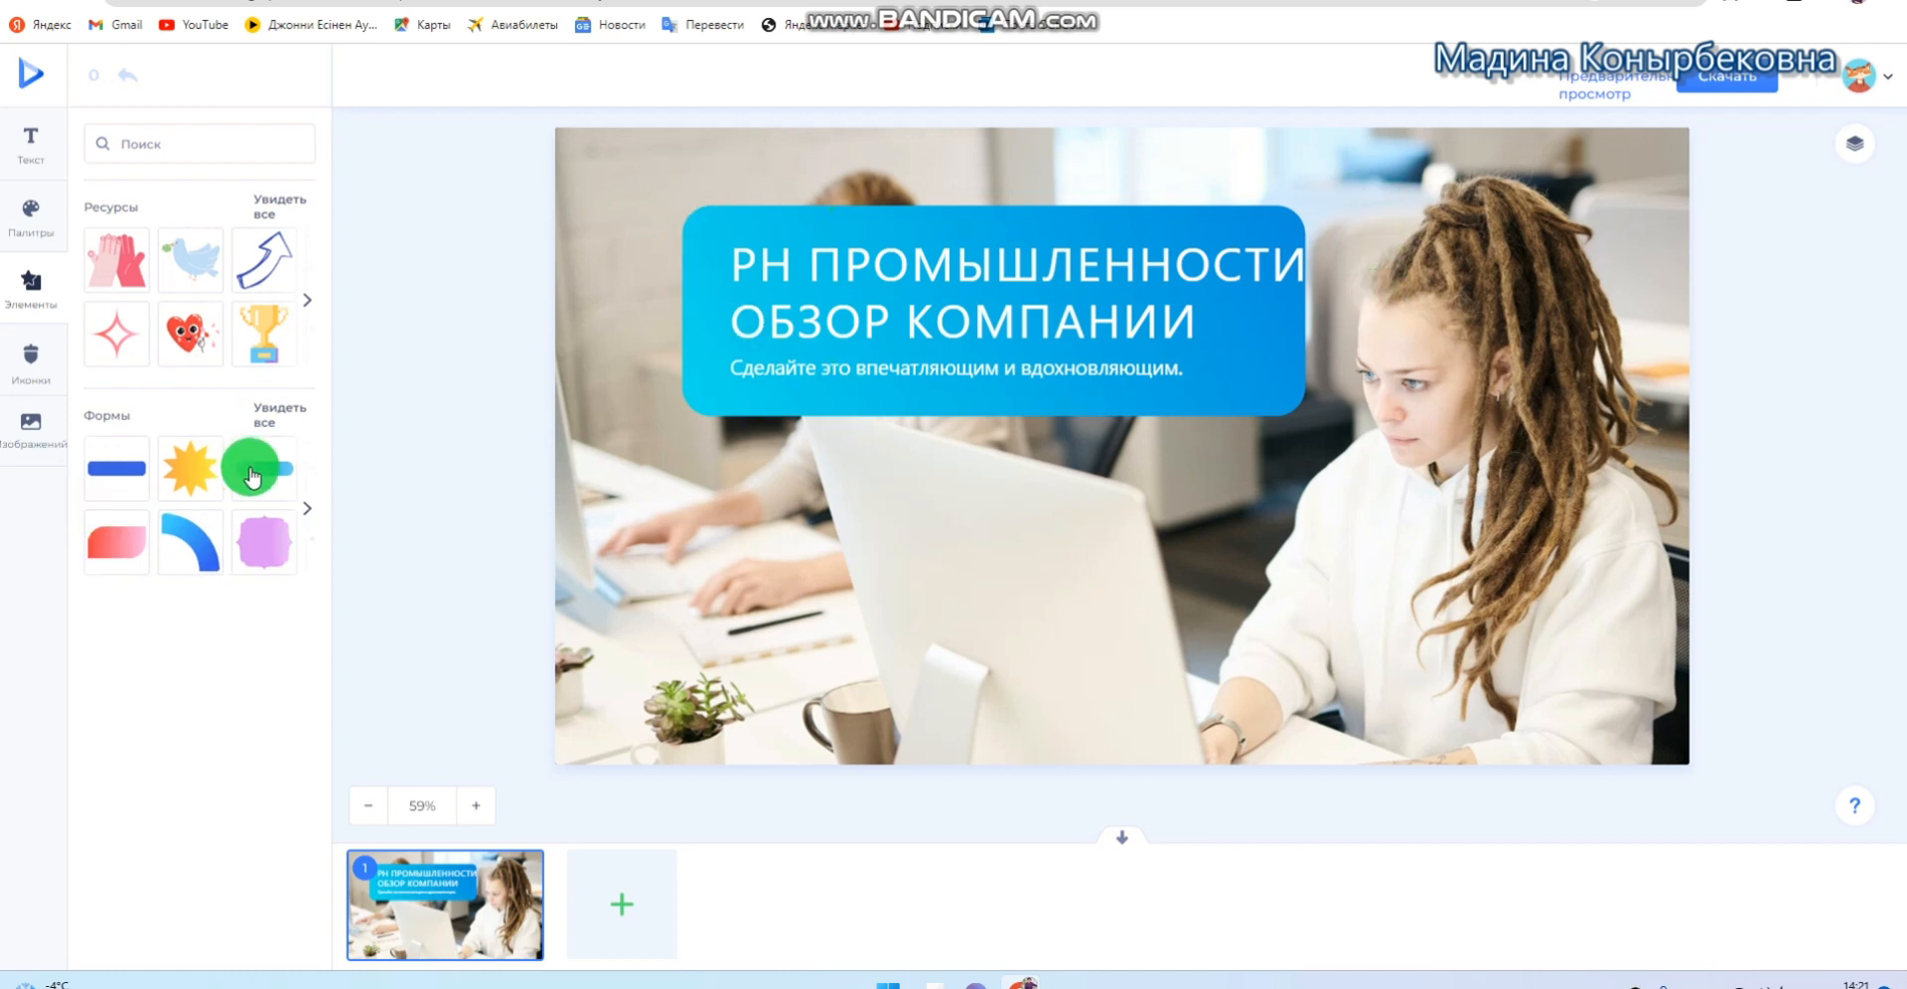
Add the red-to-pink gradient shape with two rounded corners, shrink it and move it off the slide's lower edge
left_click(132, 552)
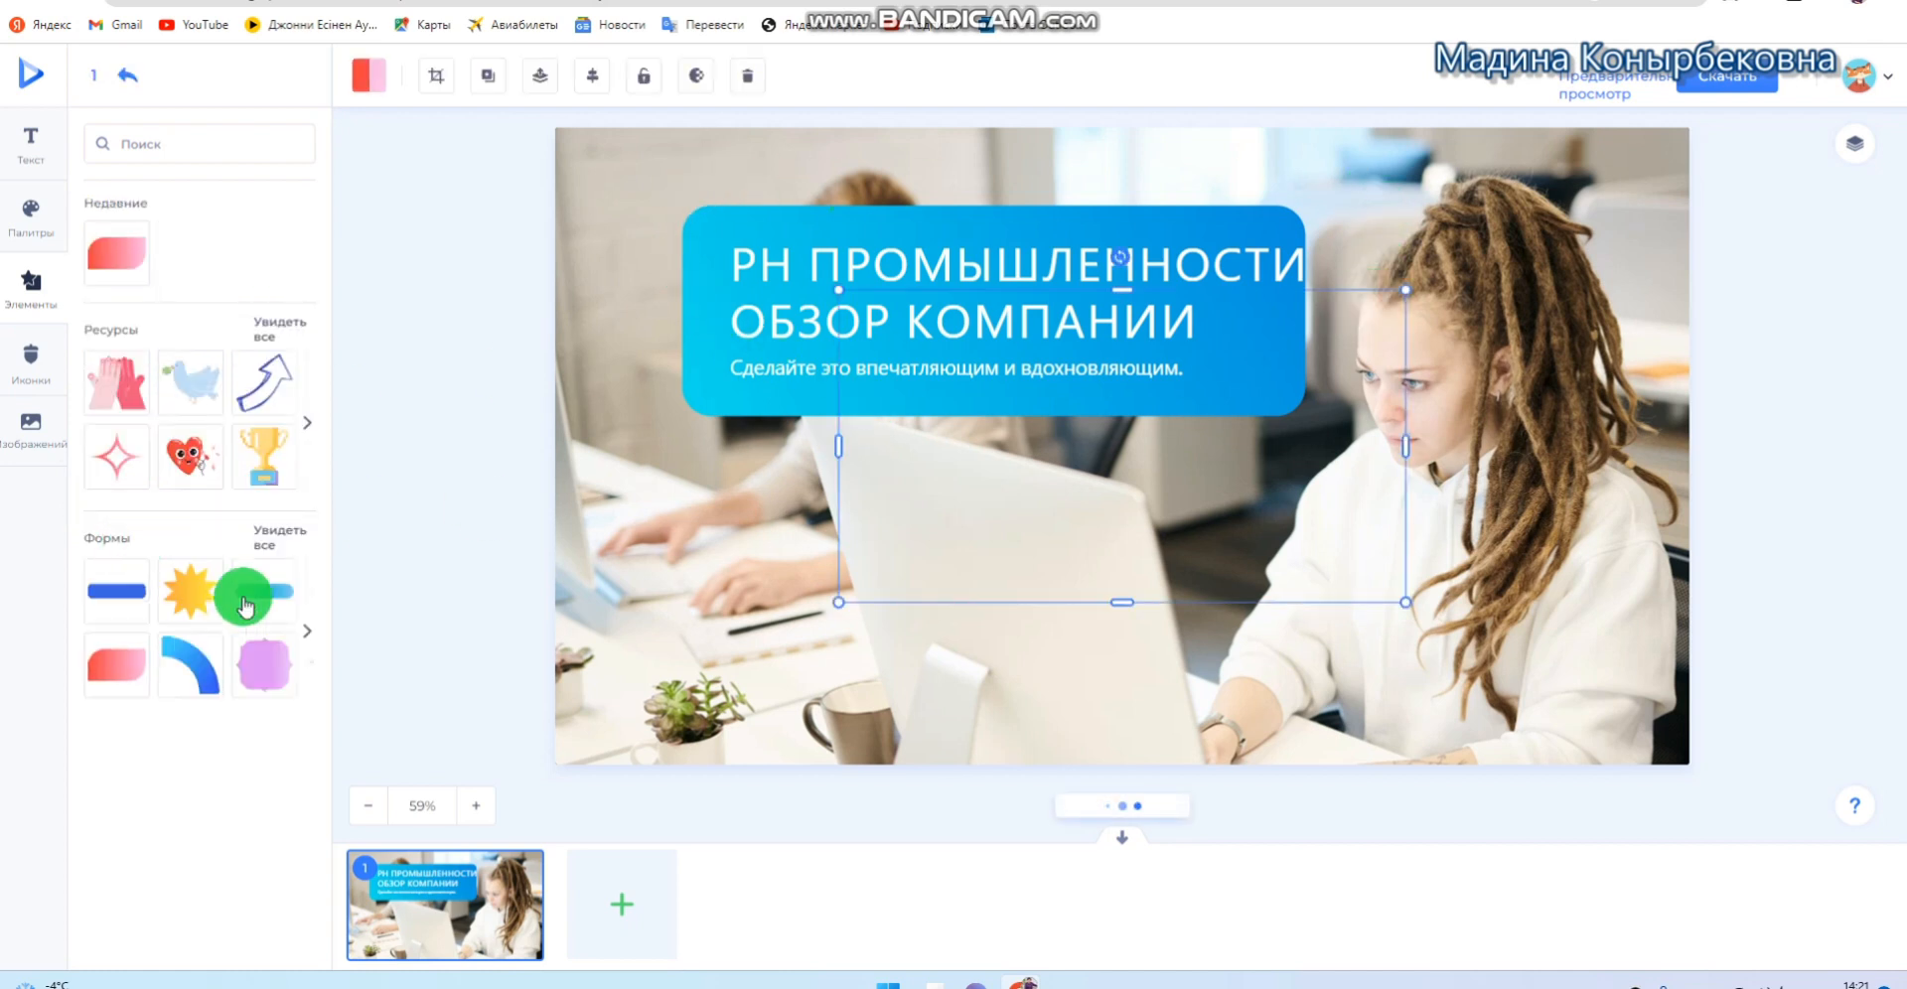
left_click_drag(1043, 608, 1038, 621)
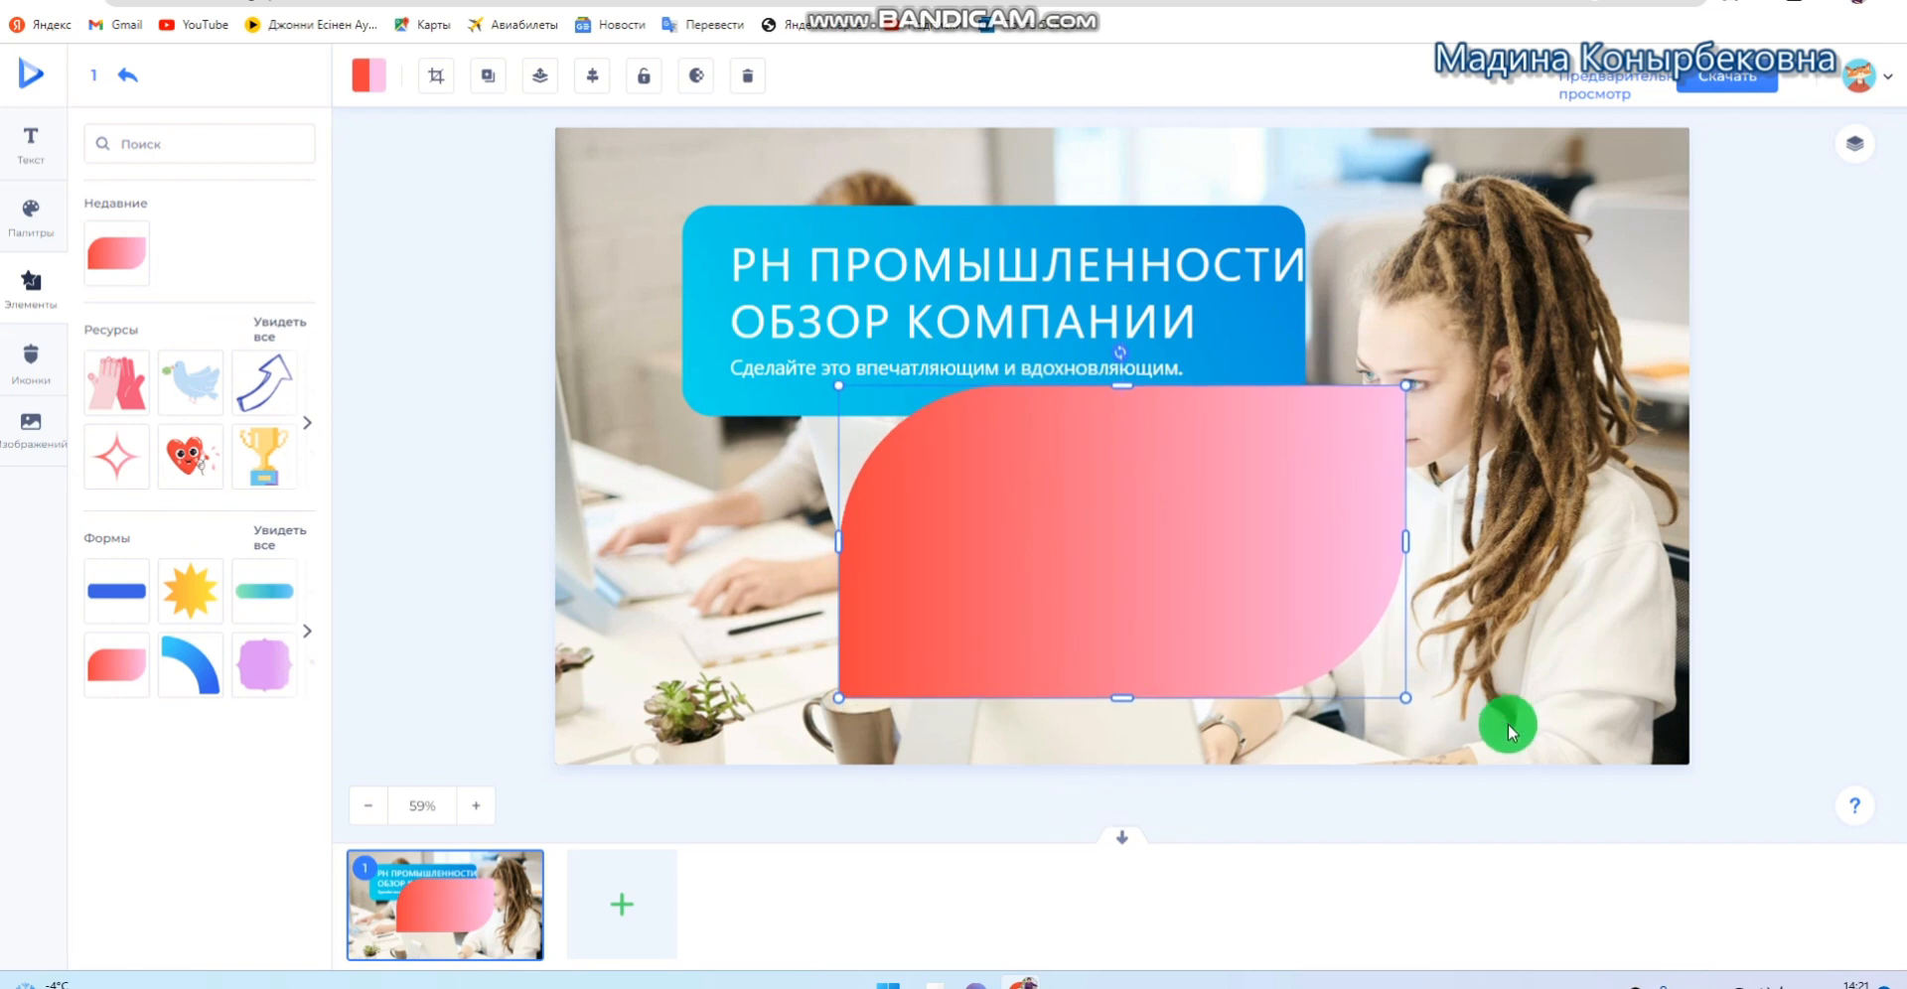
left_click_drag(1405, 695, 1118, 540)
left_click_drag(1122, 462, 1182, 870)
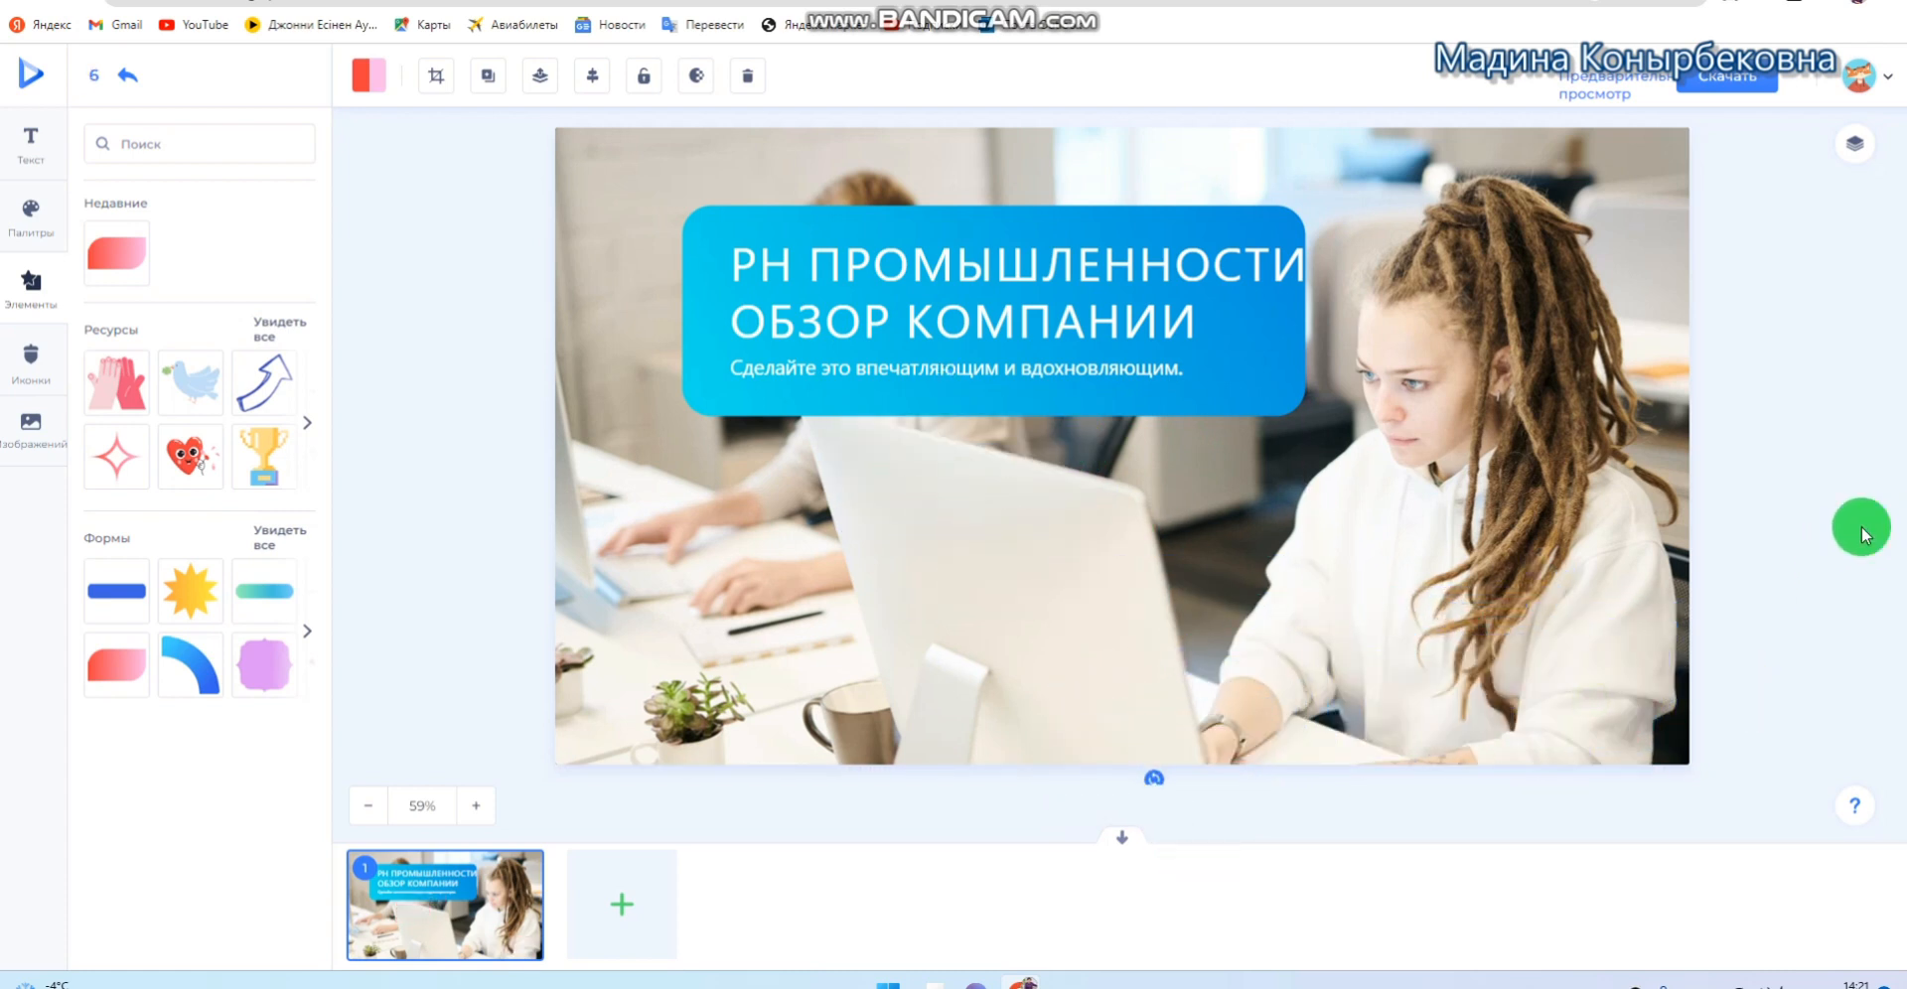
left_click(1830, 536)
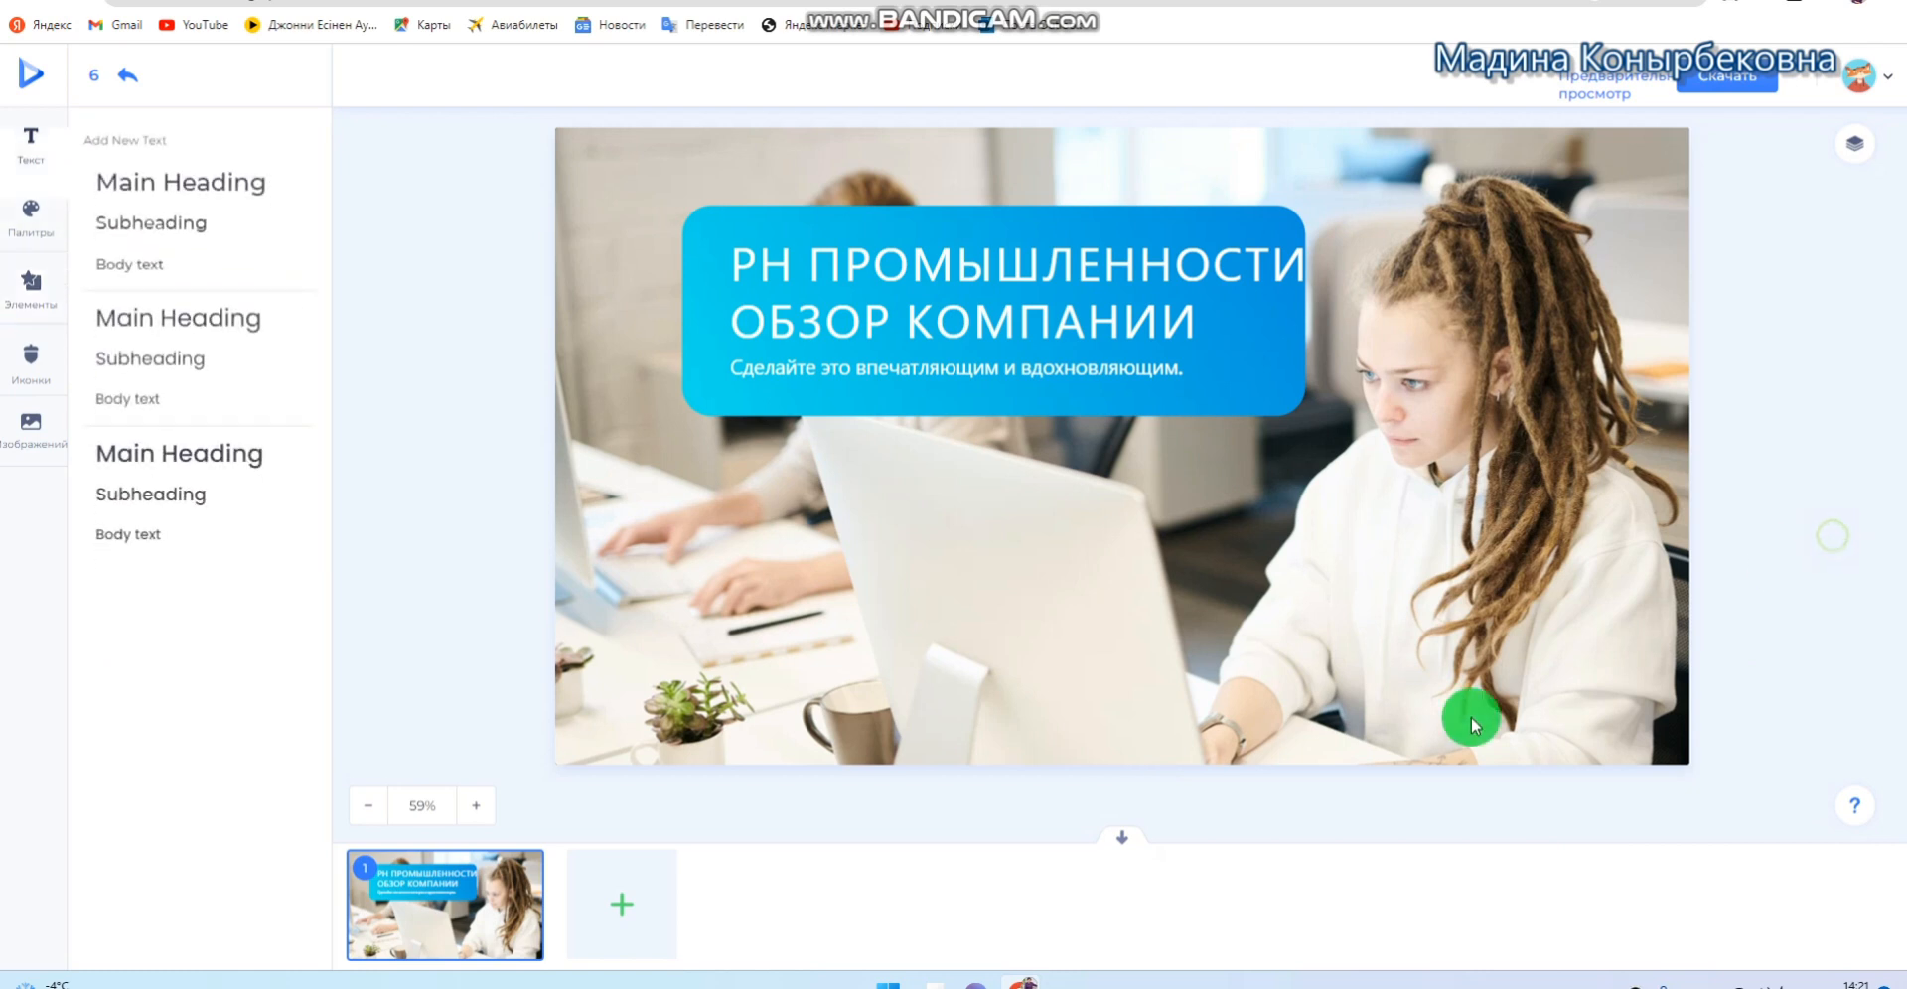
Examine the resources and shapes in the element library and the icons offered in the icon library
left_click(30, 281)
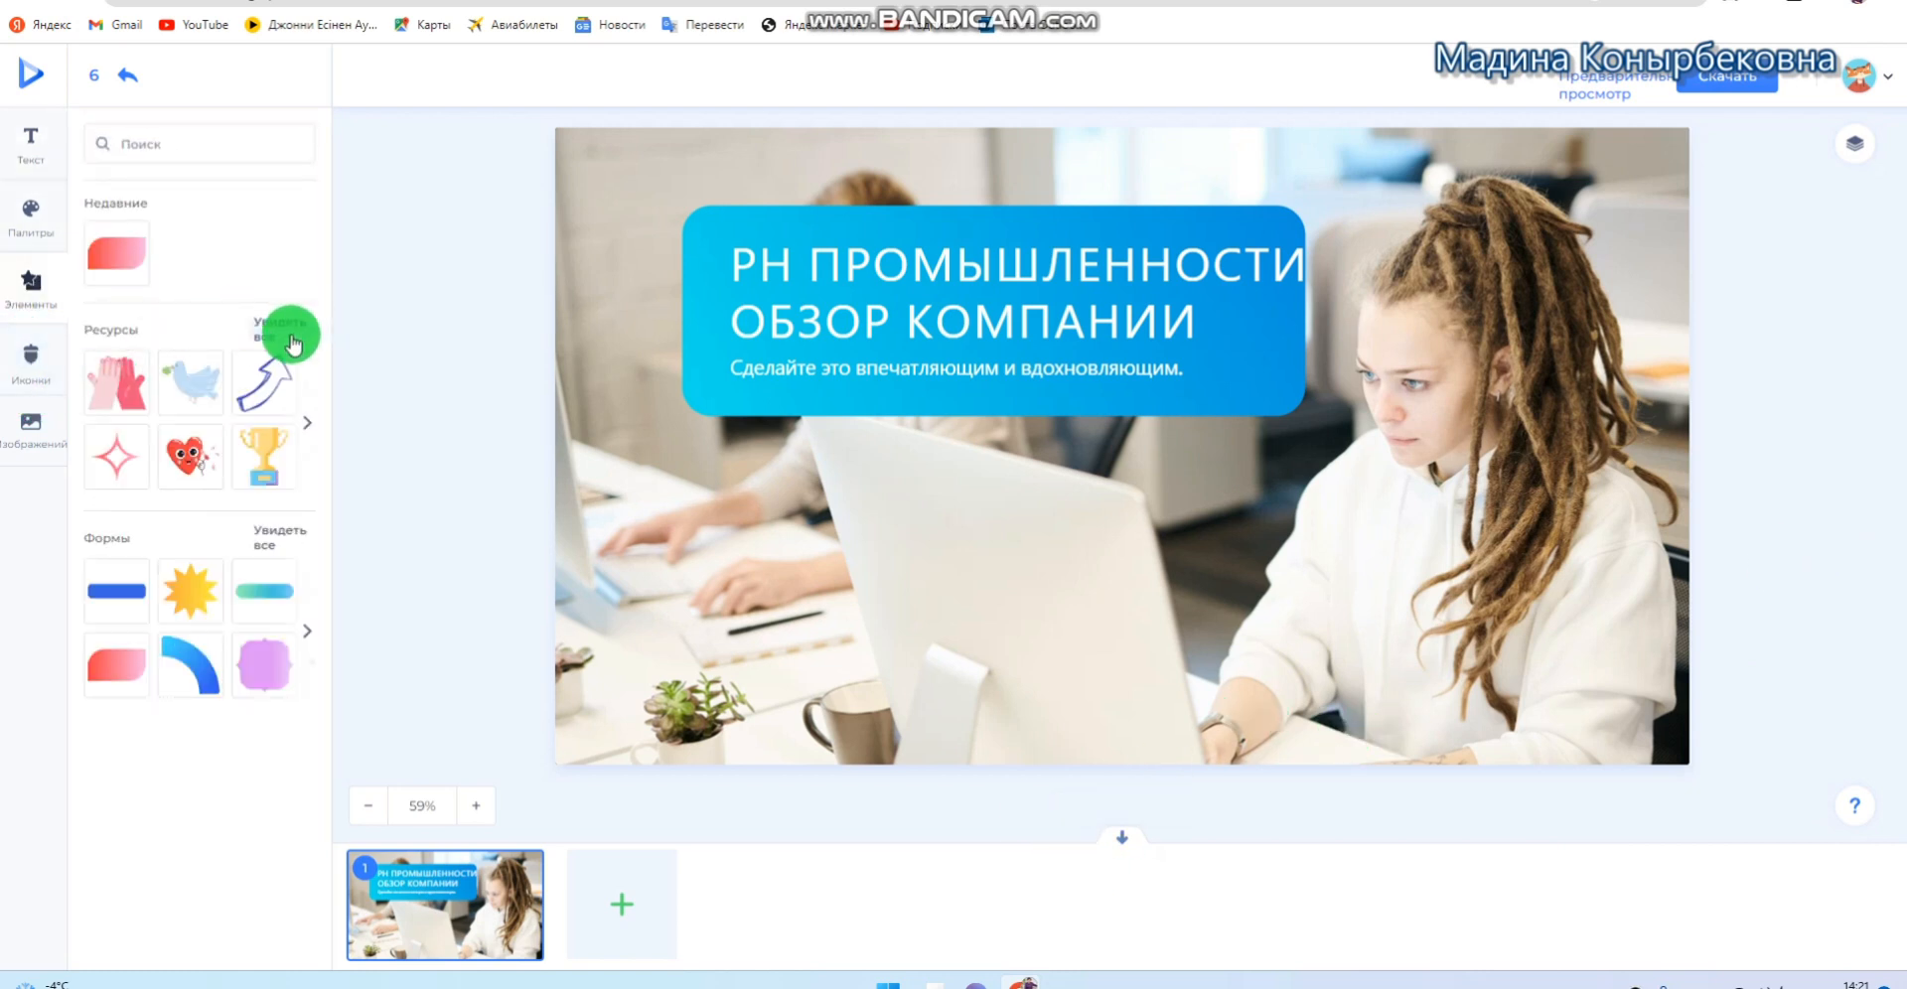
left_click(308, 636)
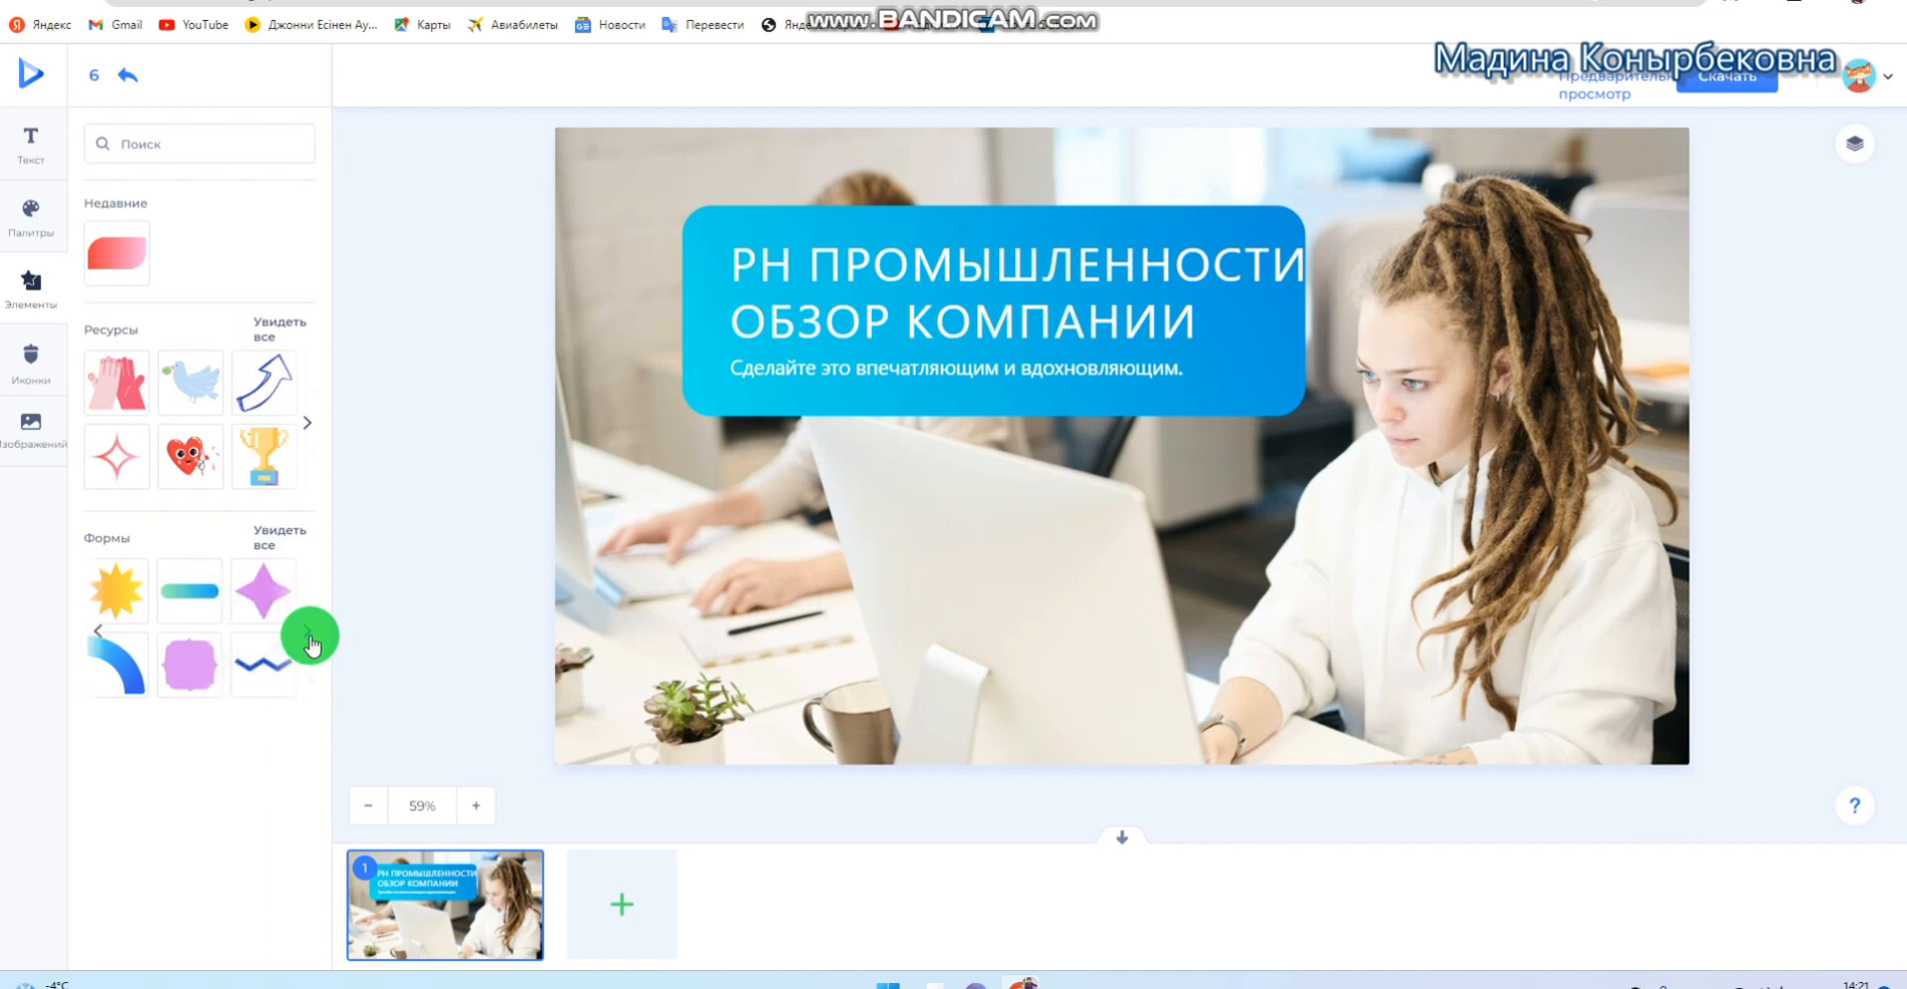
left_click(308, 425)
left_click(308, 426)
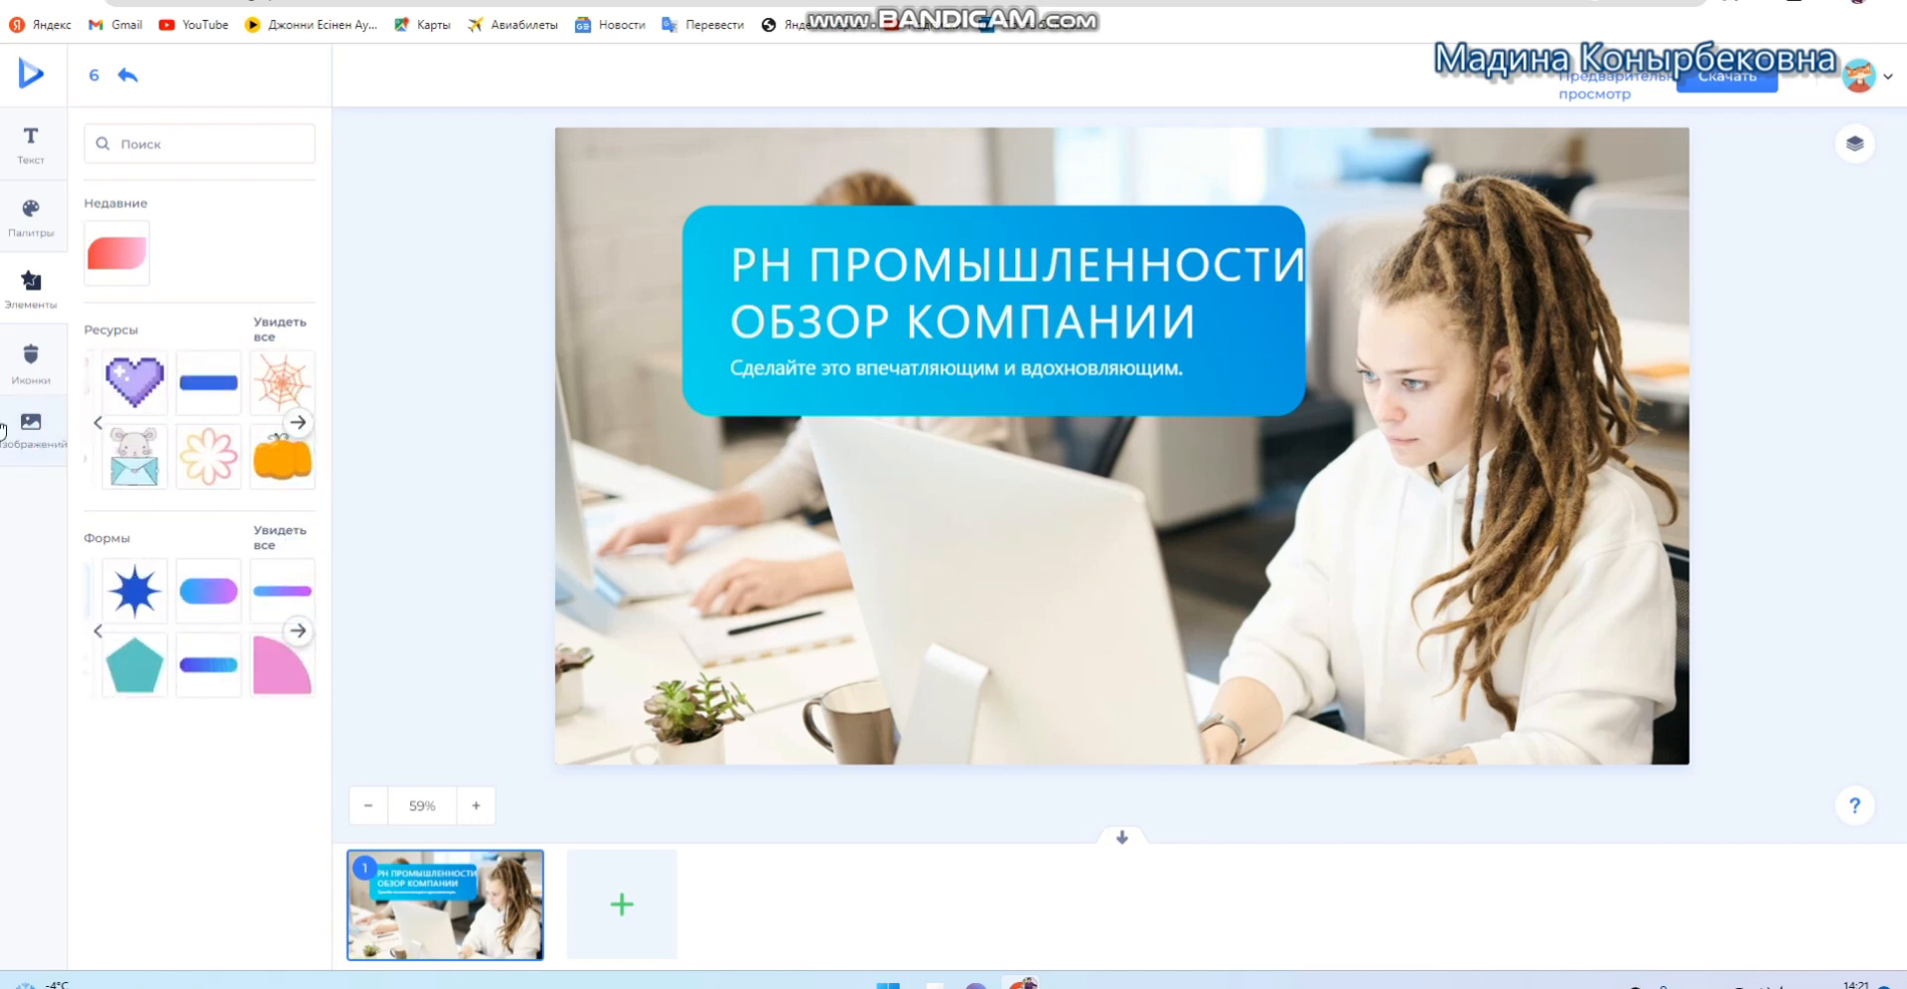
left_click(28, 377)
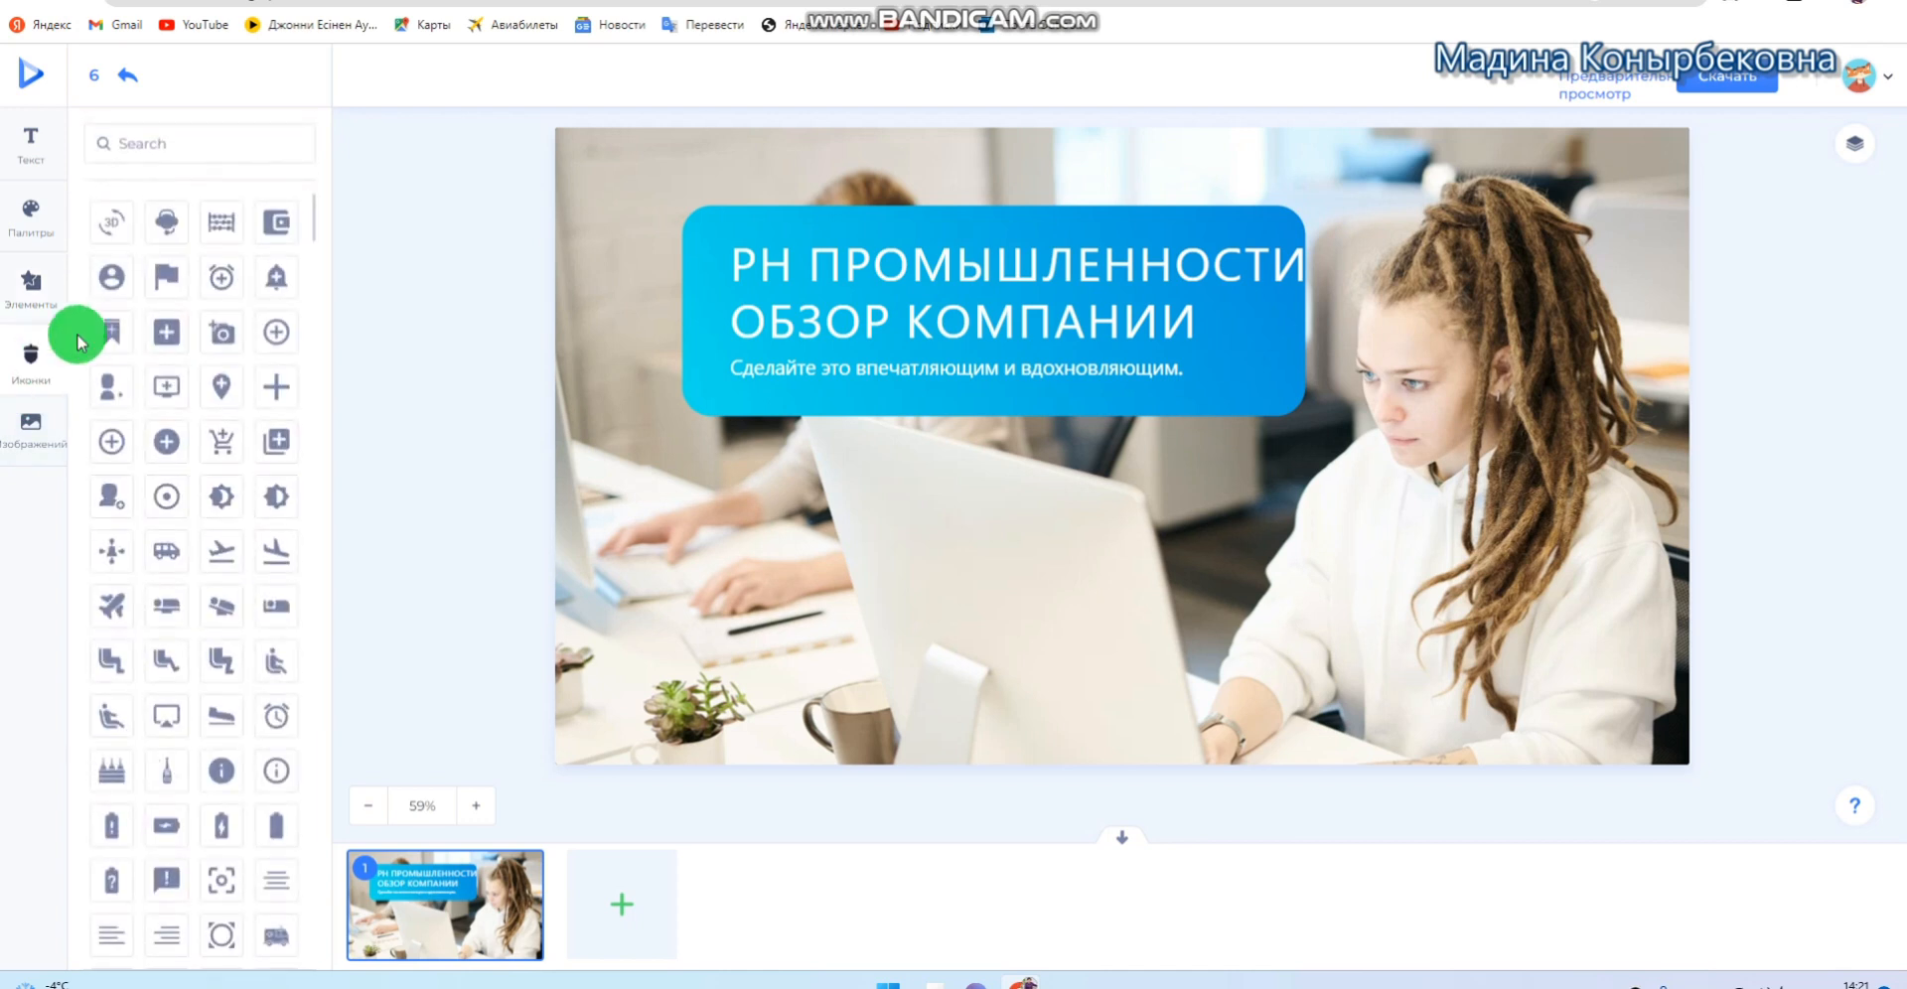
scroll(231, 561, "down", 8)
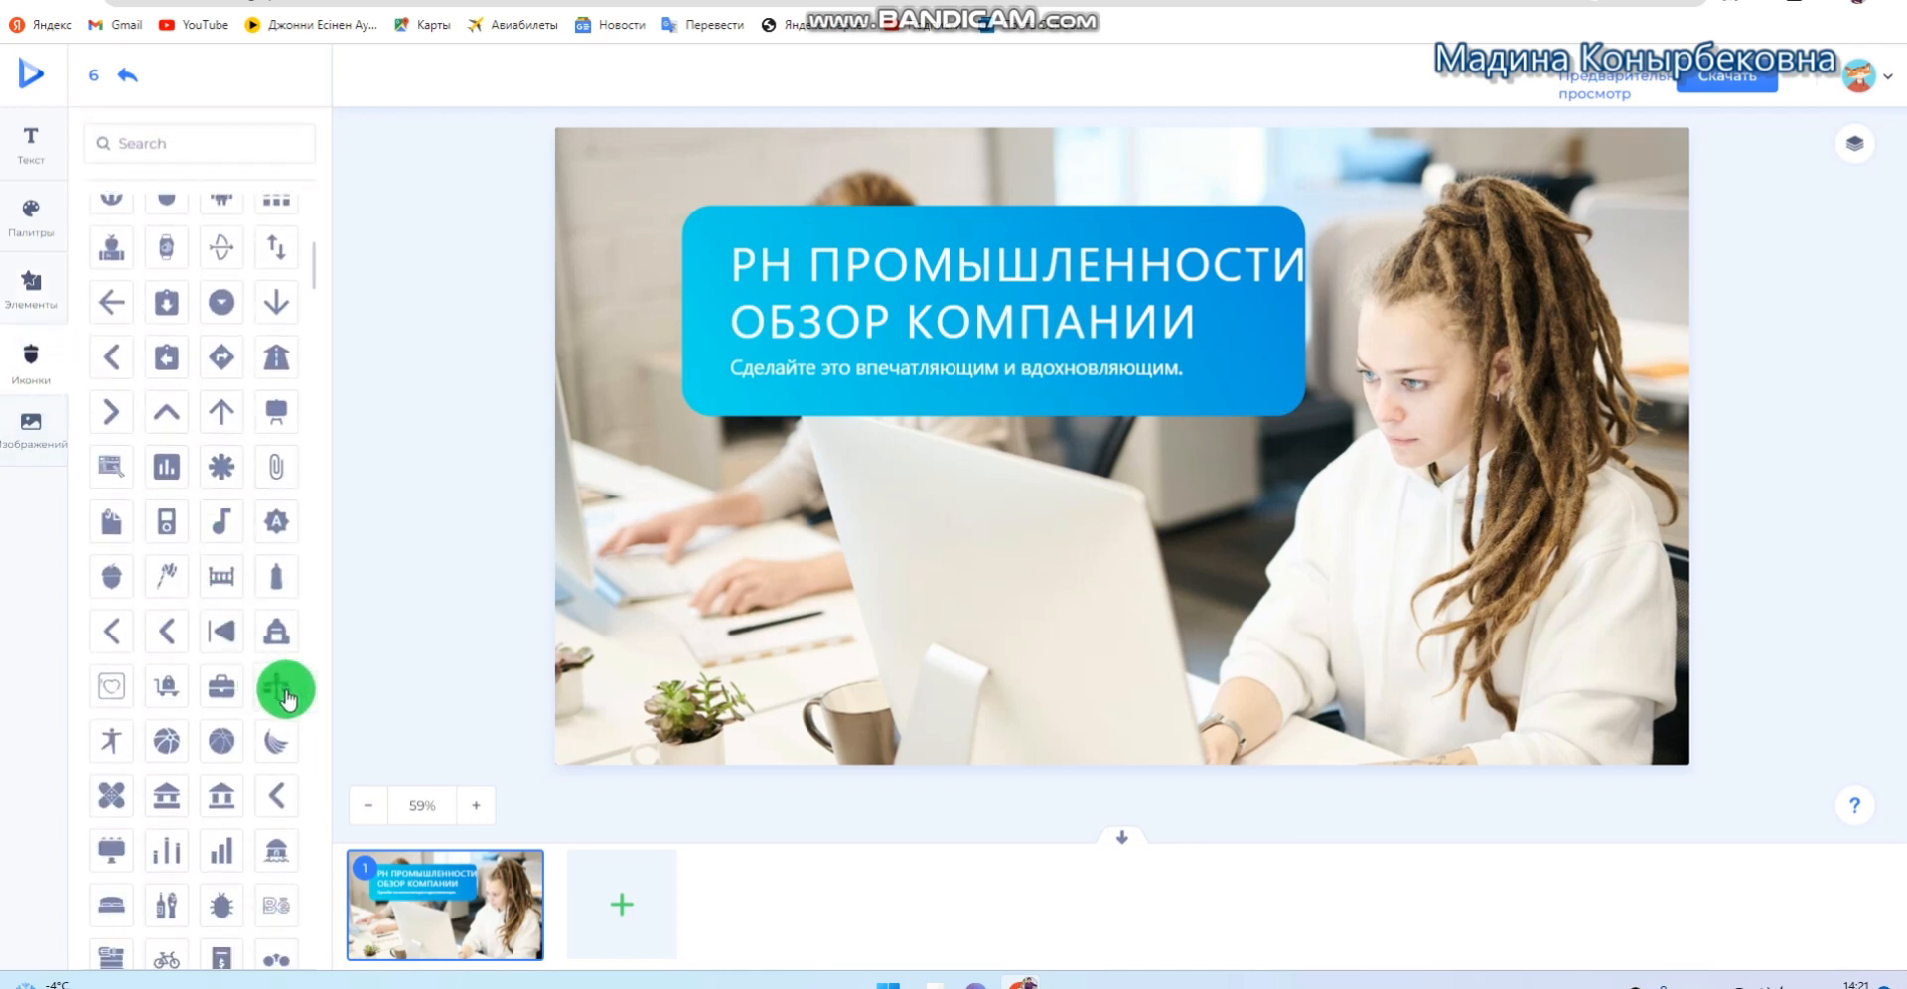
scroll(178, 501, "up", 1)
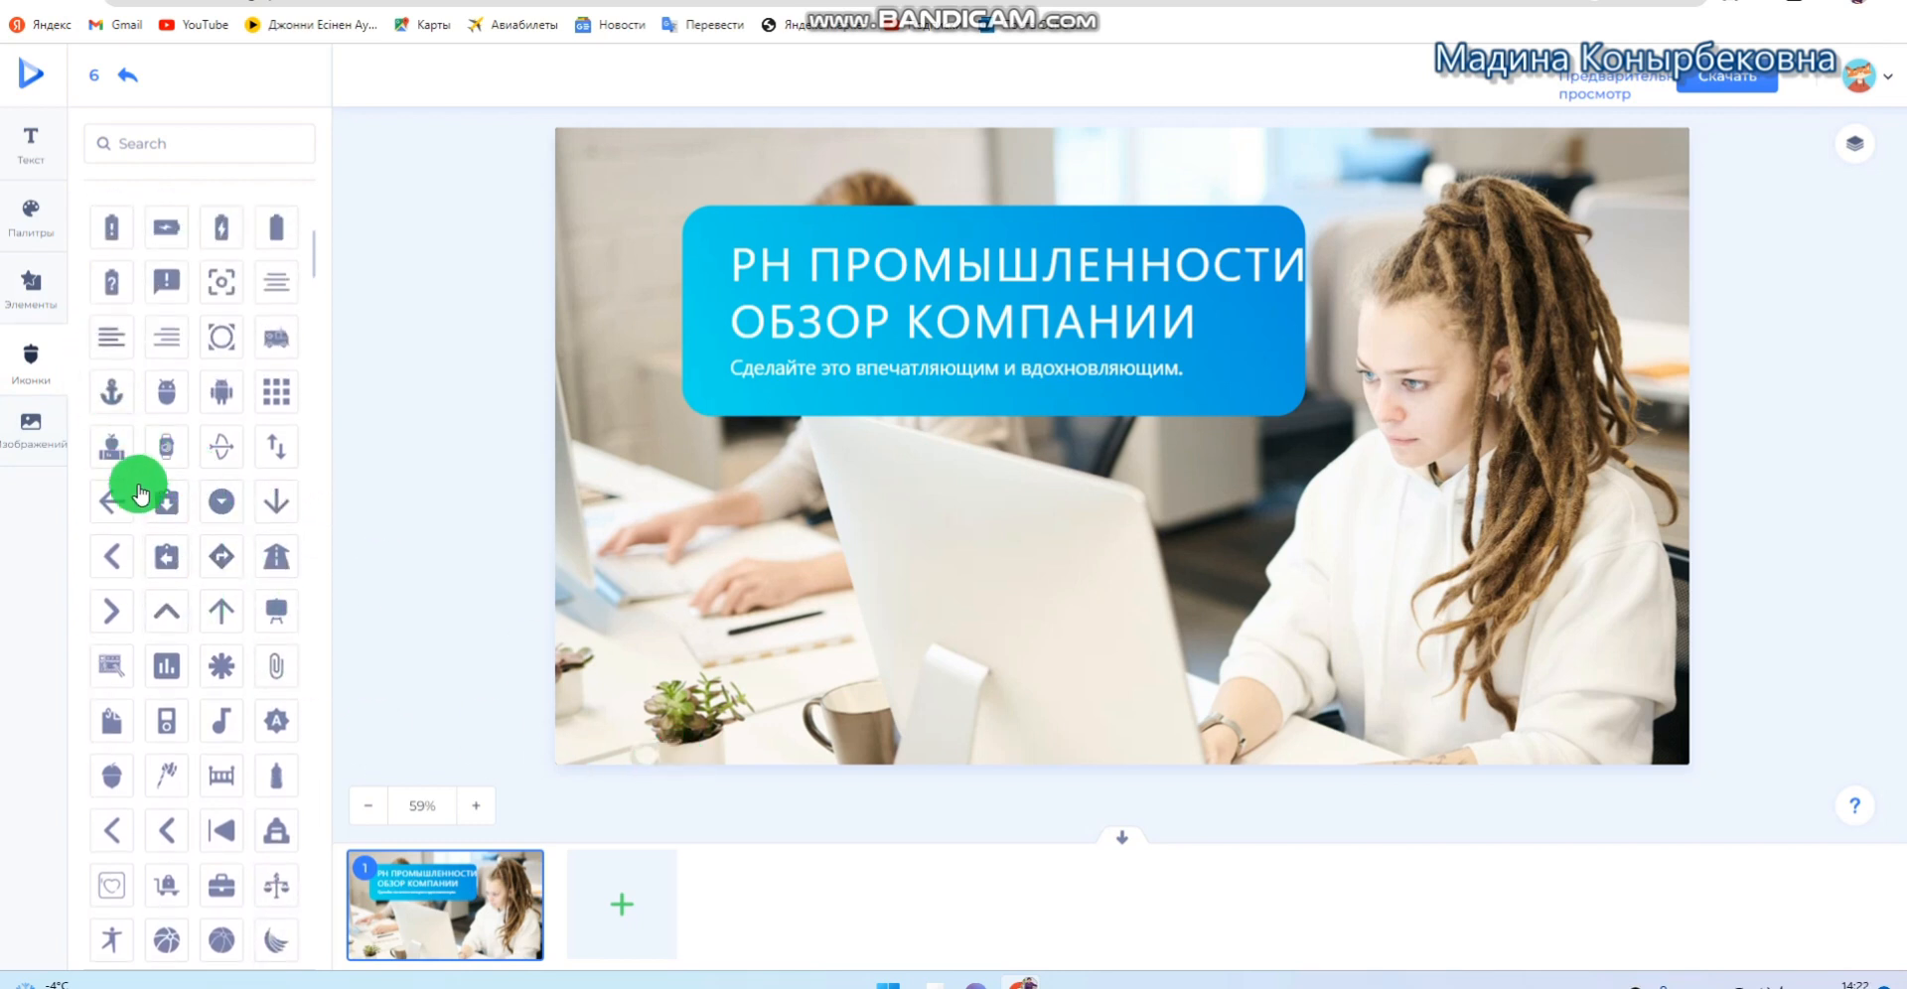
scroll(186, 695, "down", 3)
scroll(187, 699, "down", 8)
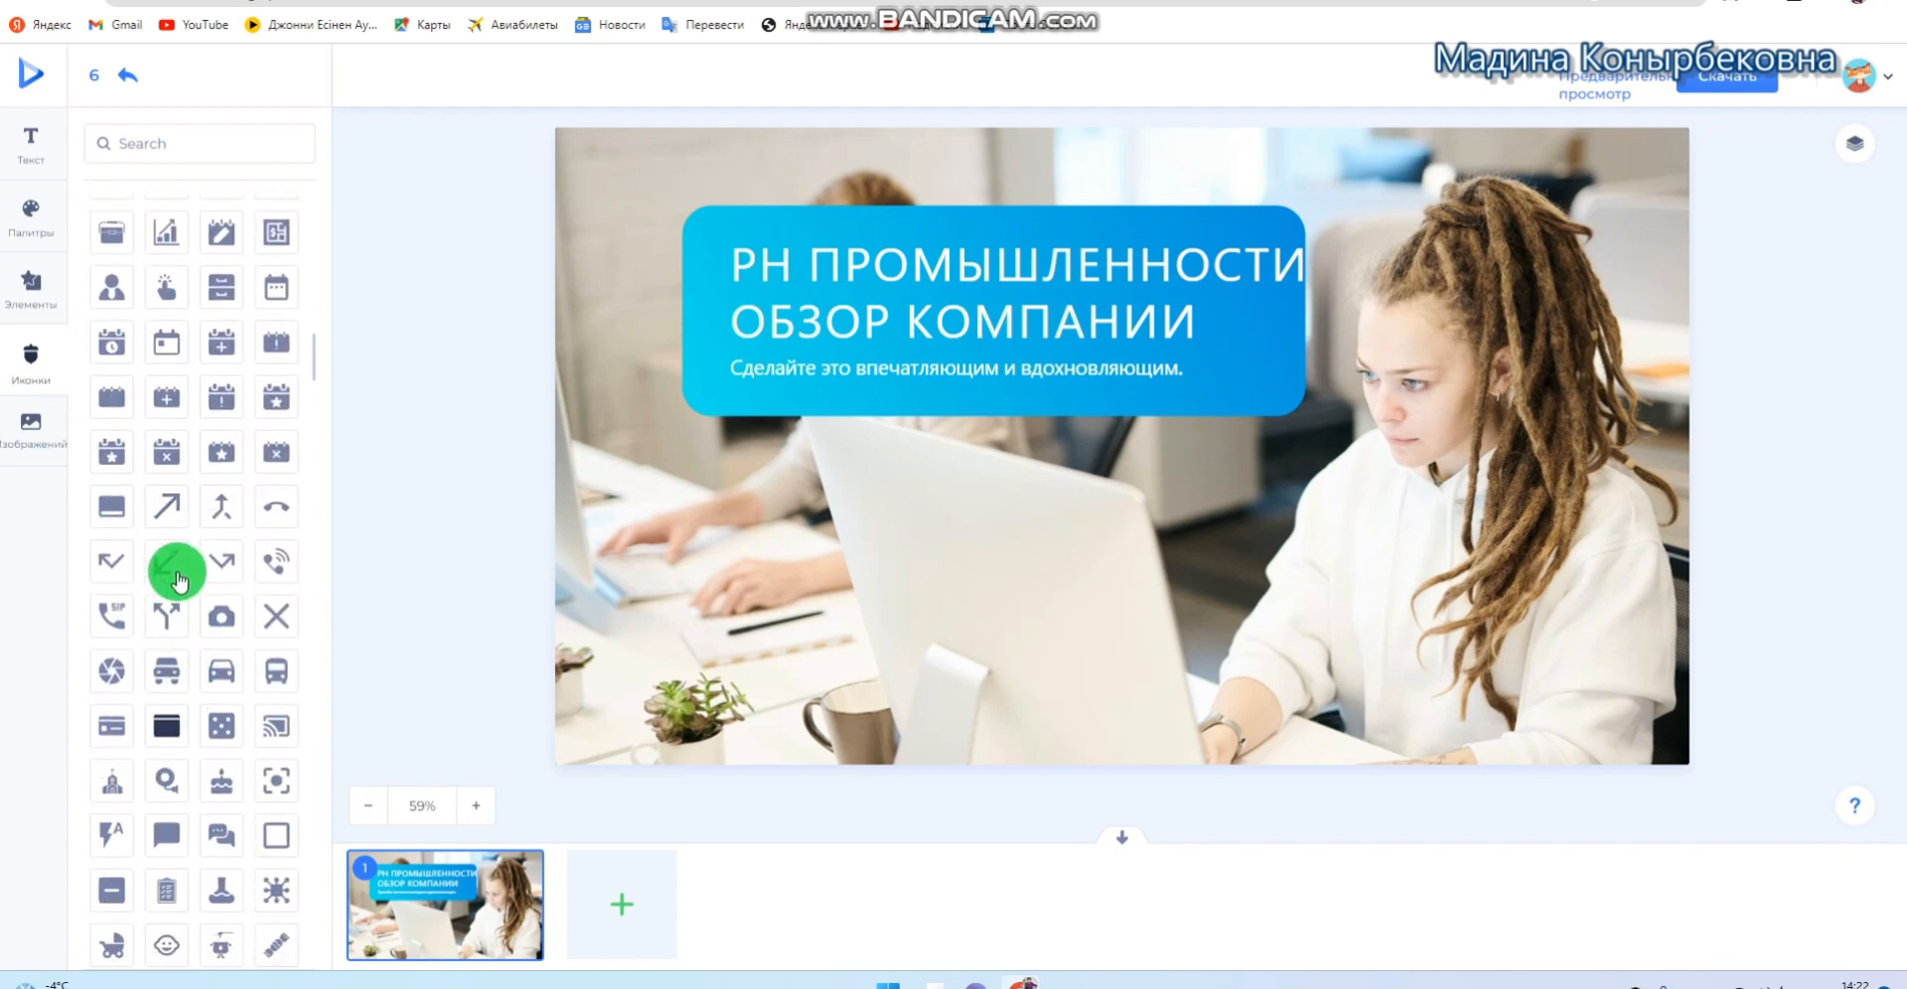
Try out the diagonal up-right arrow icon at a reduced size beside the blue title box, and delete it
left_click(159, 516)
left_click_drag(1117, 471, 643, 435)
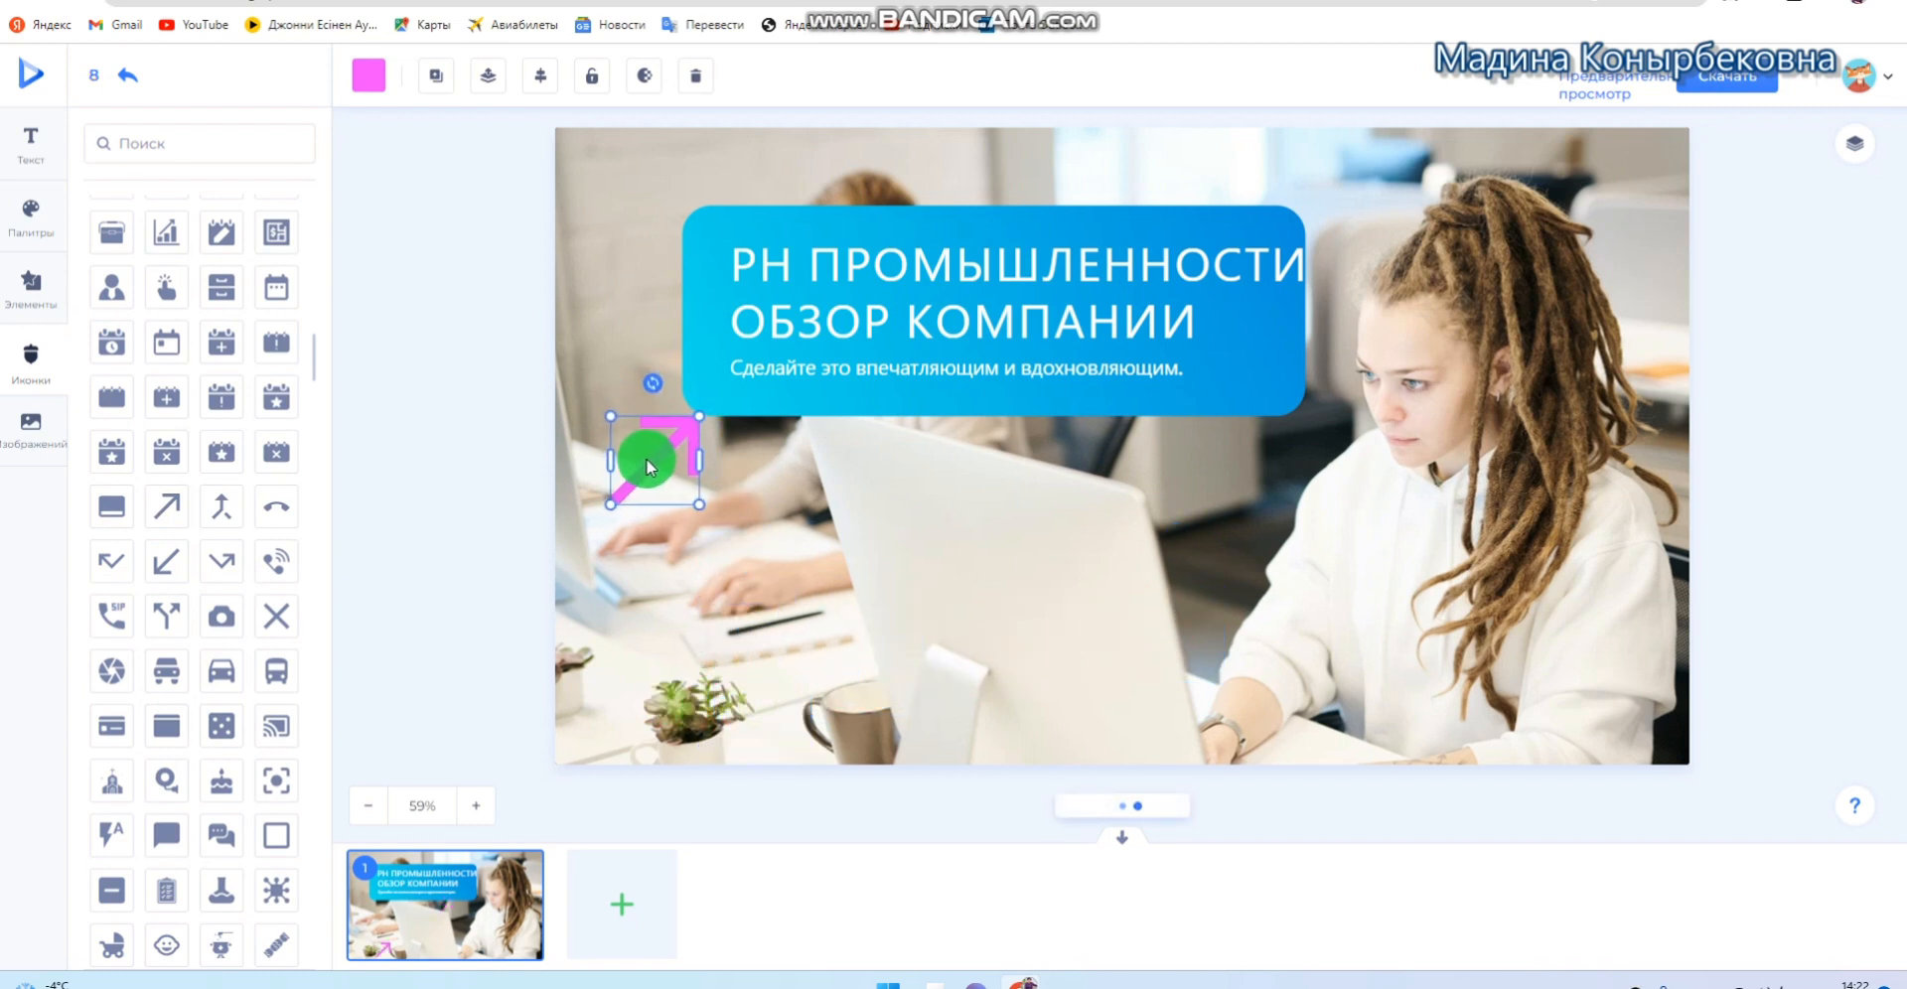
left_click_drag(613, 509, 670, 445)
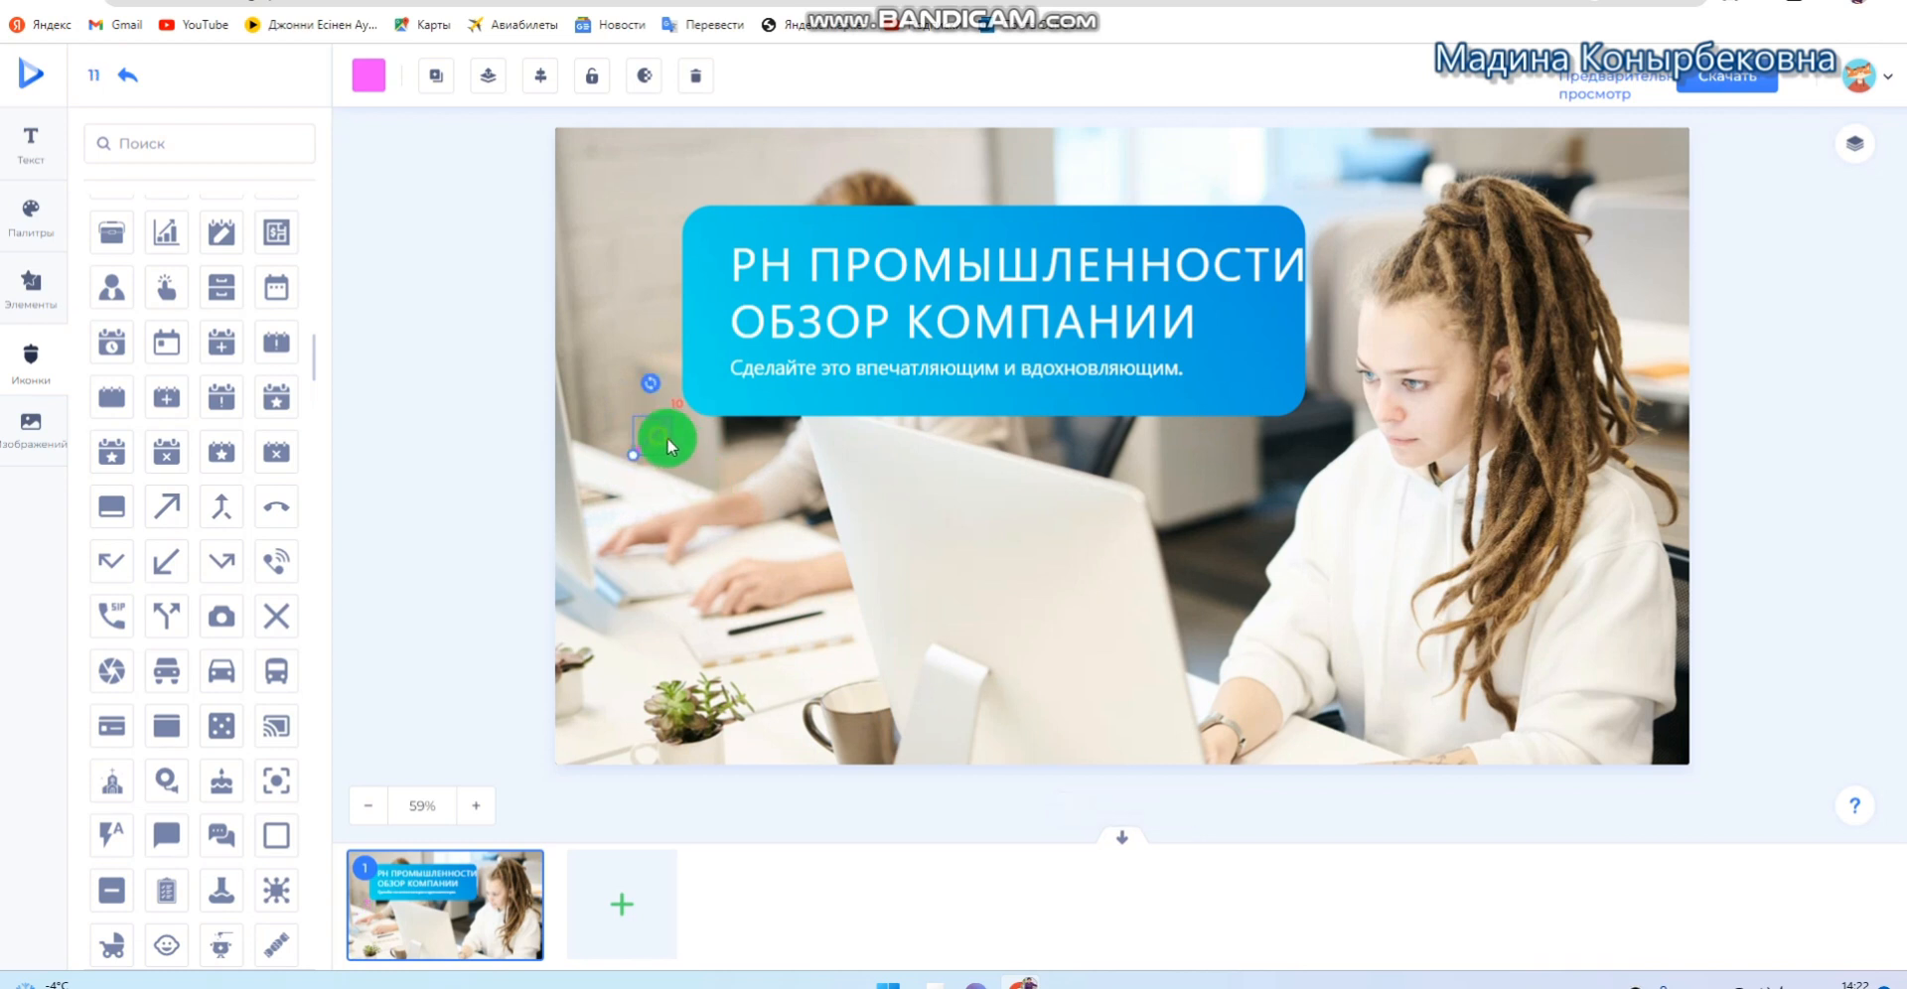
left_click(713, 471)
left_click(689, 414)
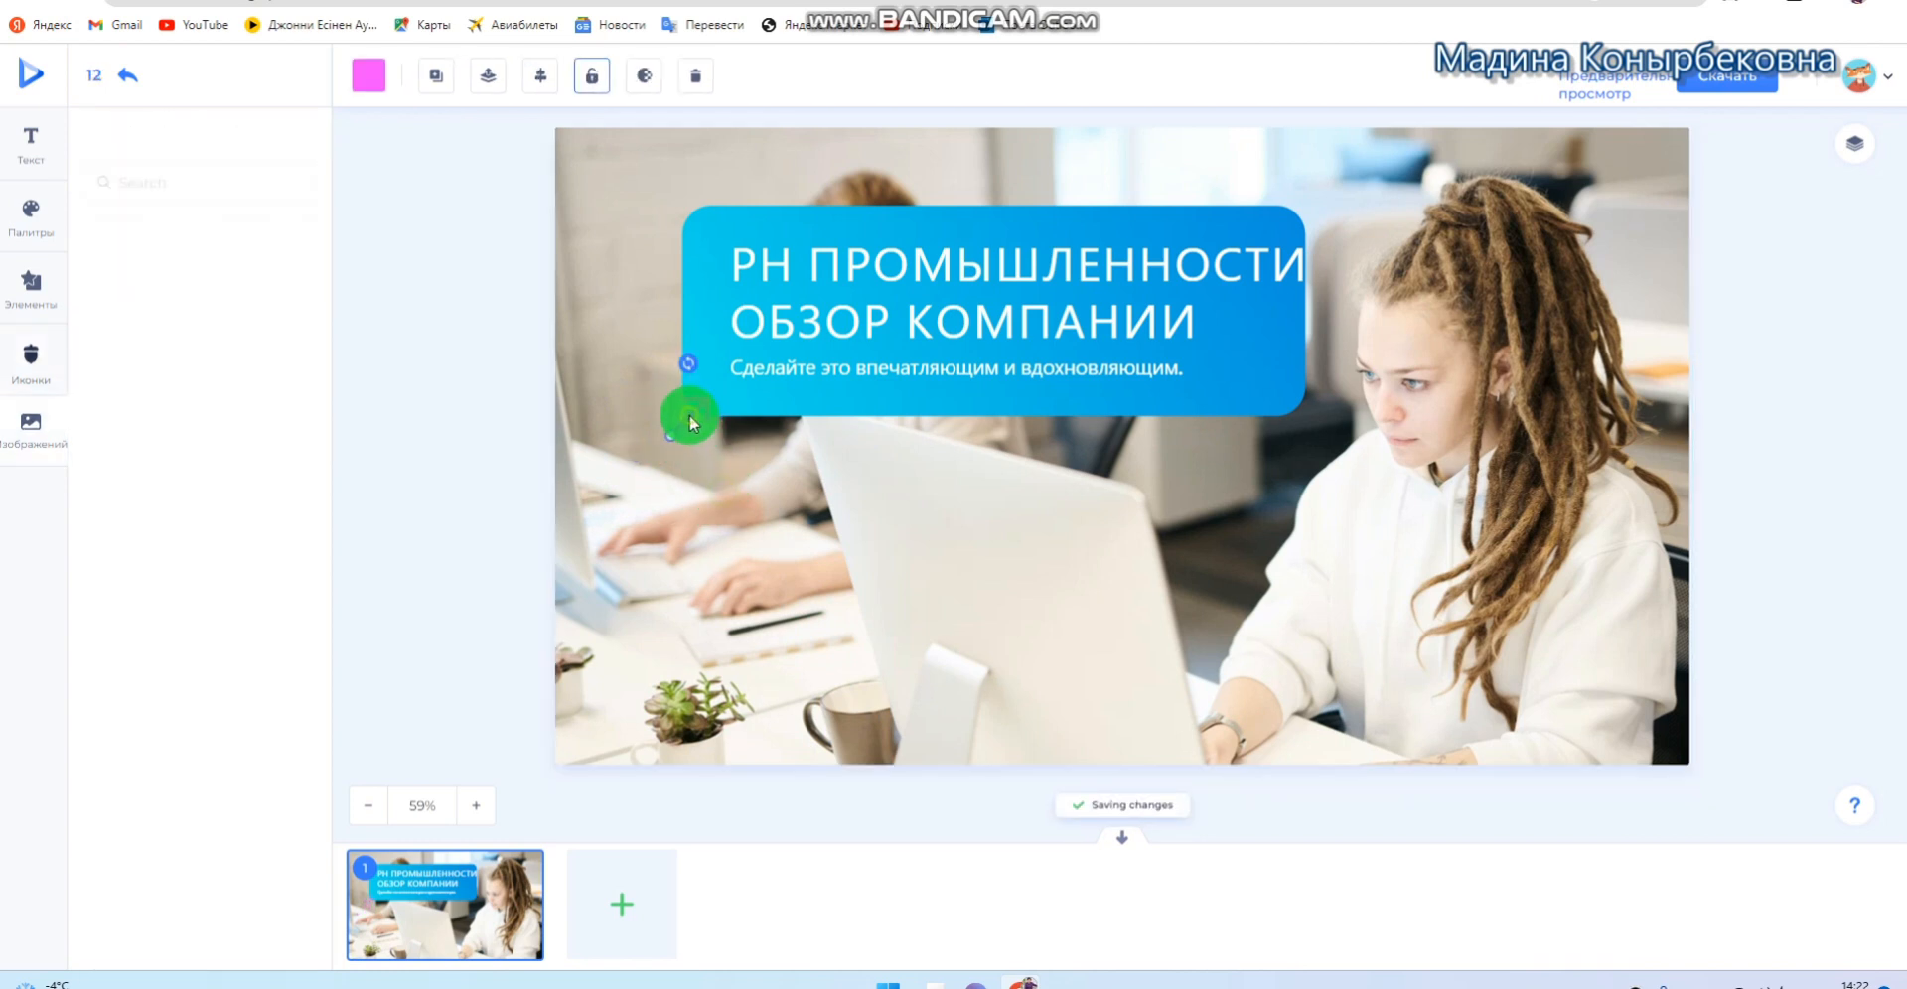
left_click(696, 75)
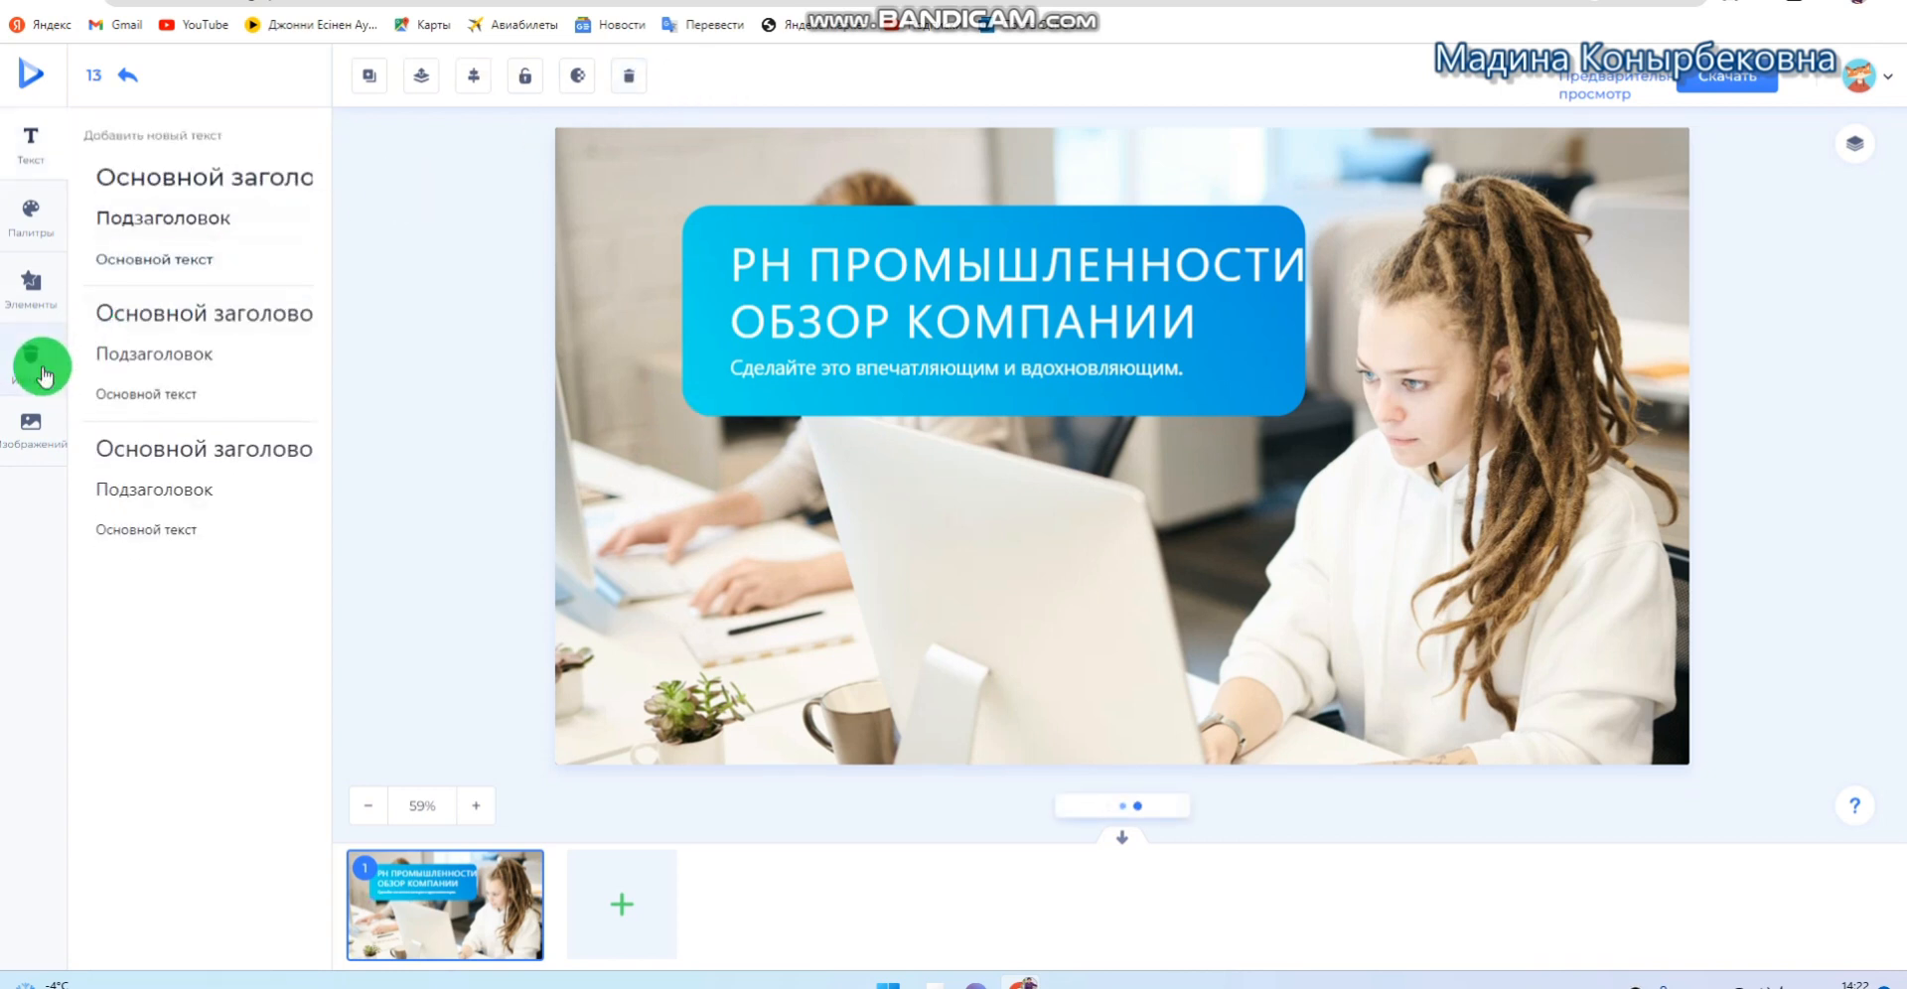
Examine the stock images available for the presentation
left_click(34, 425)
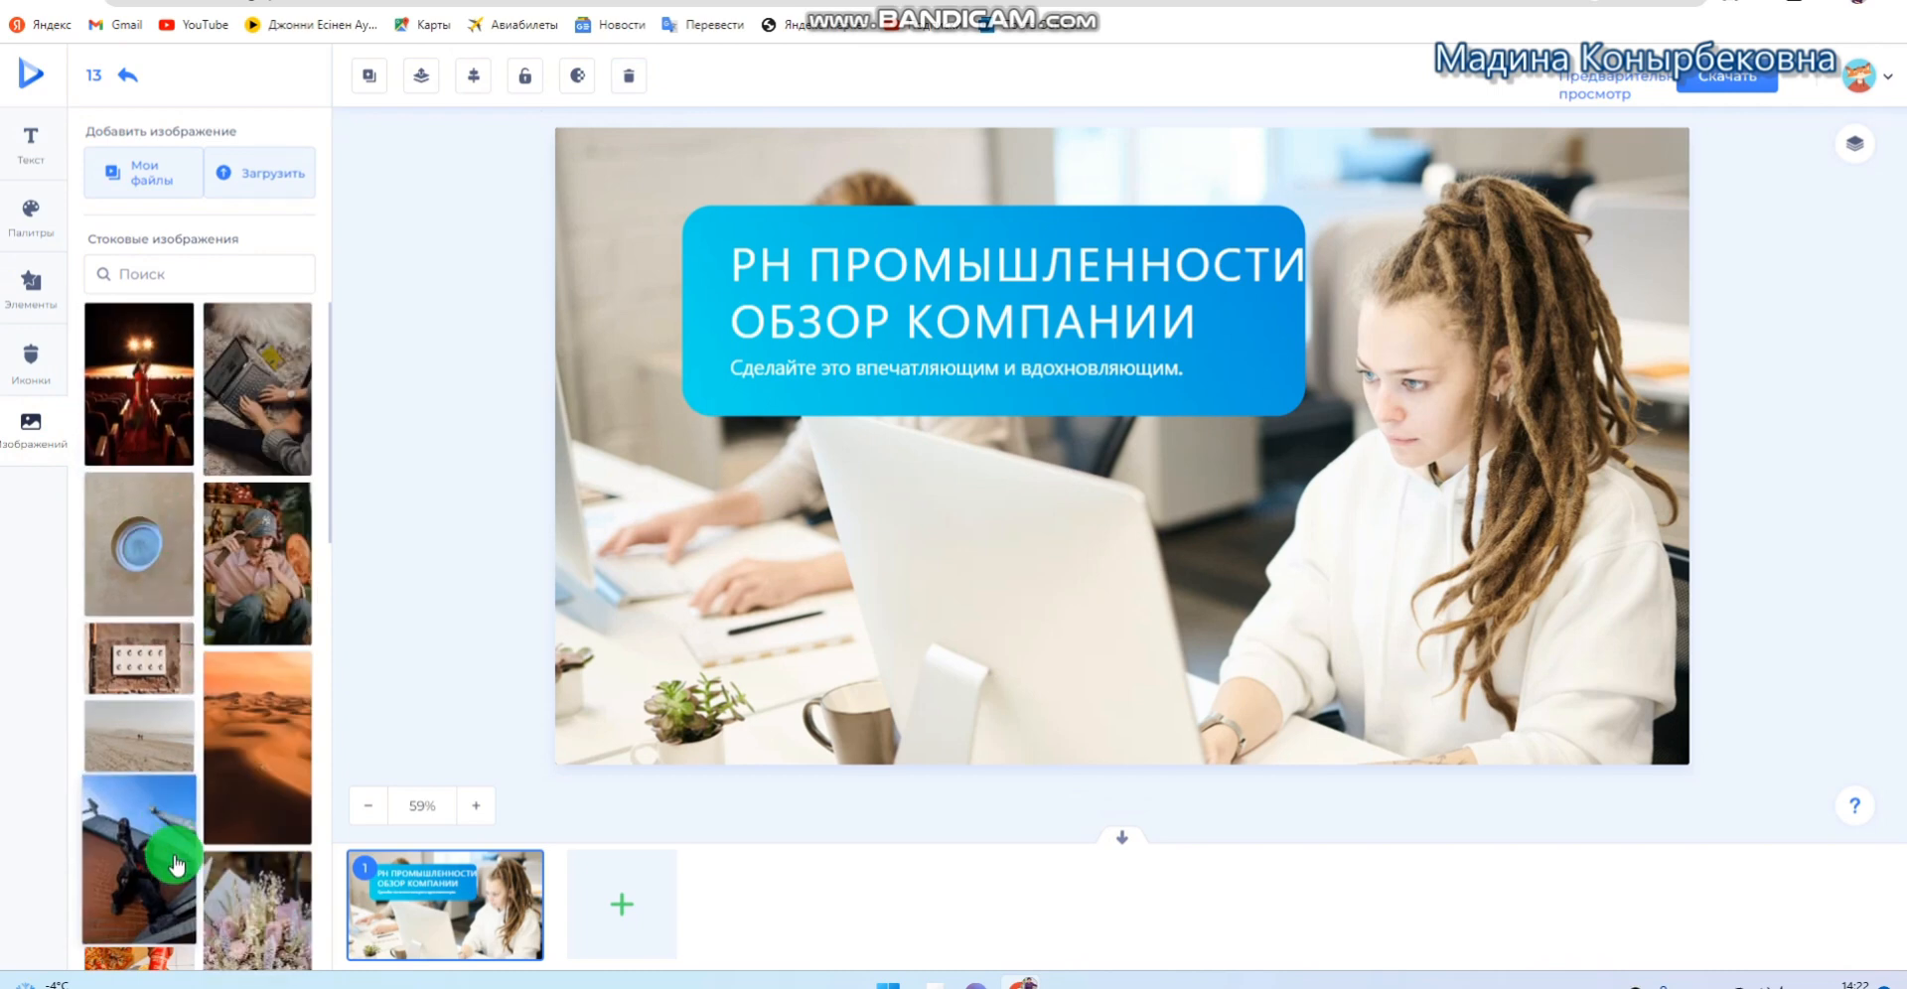
scroll(255, 733, "down", 6)
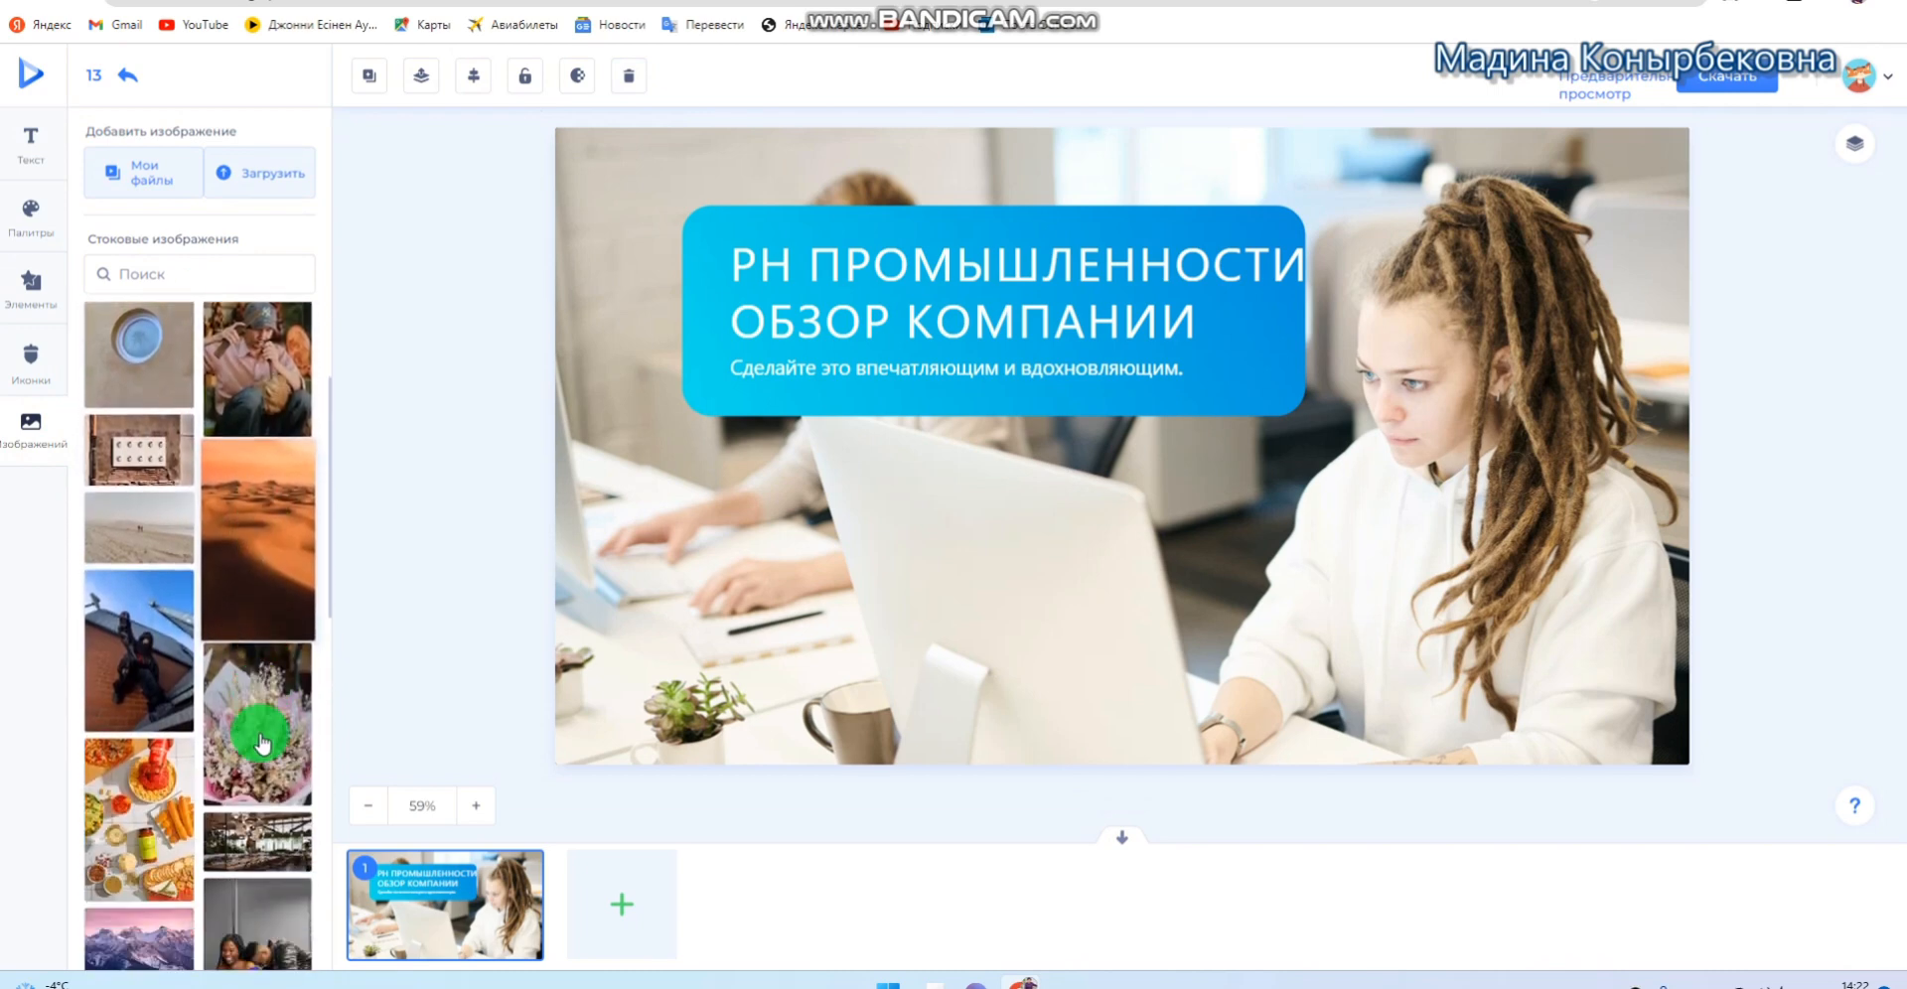
scroll(260, 743, "down", 10)
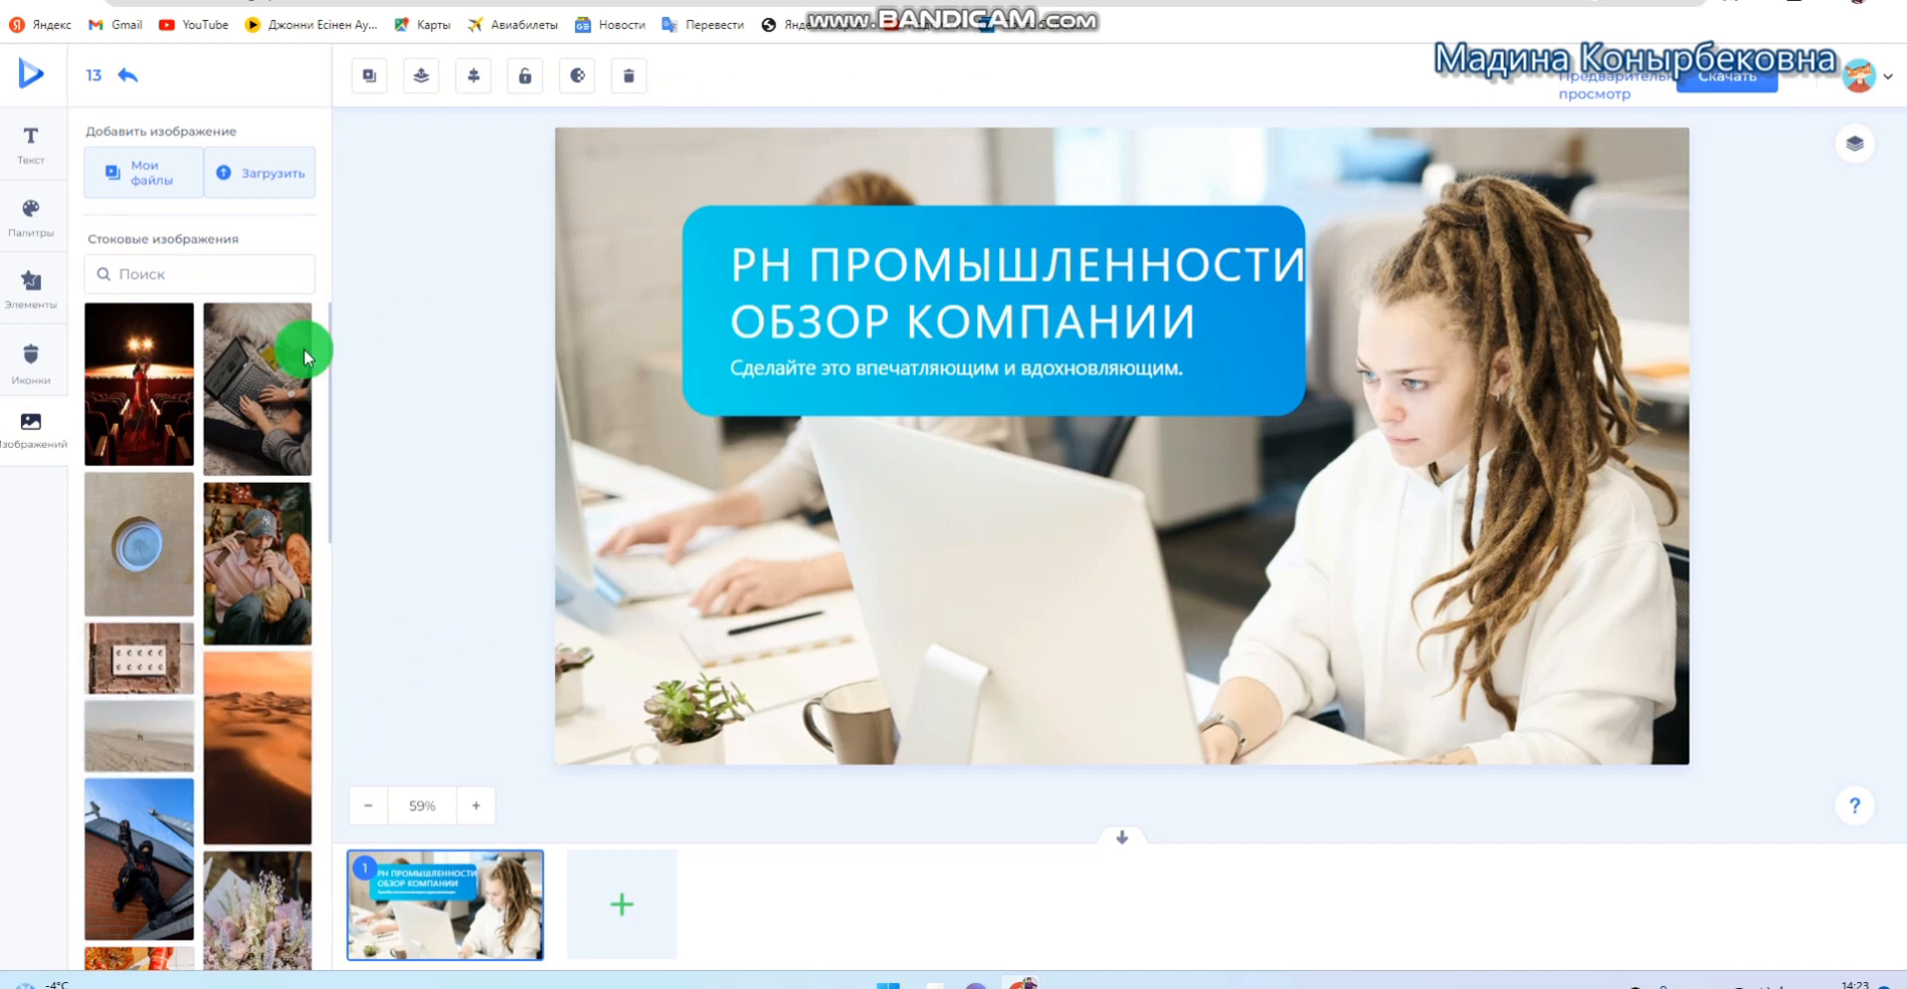
left_click(875, 312)
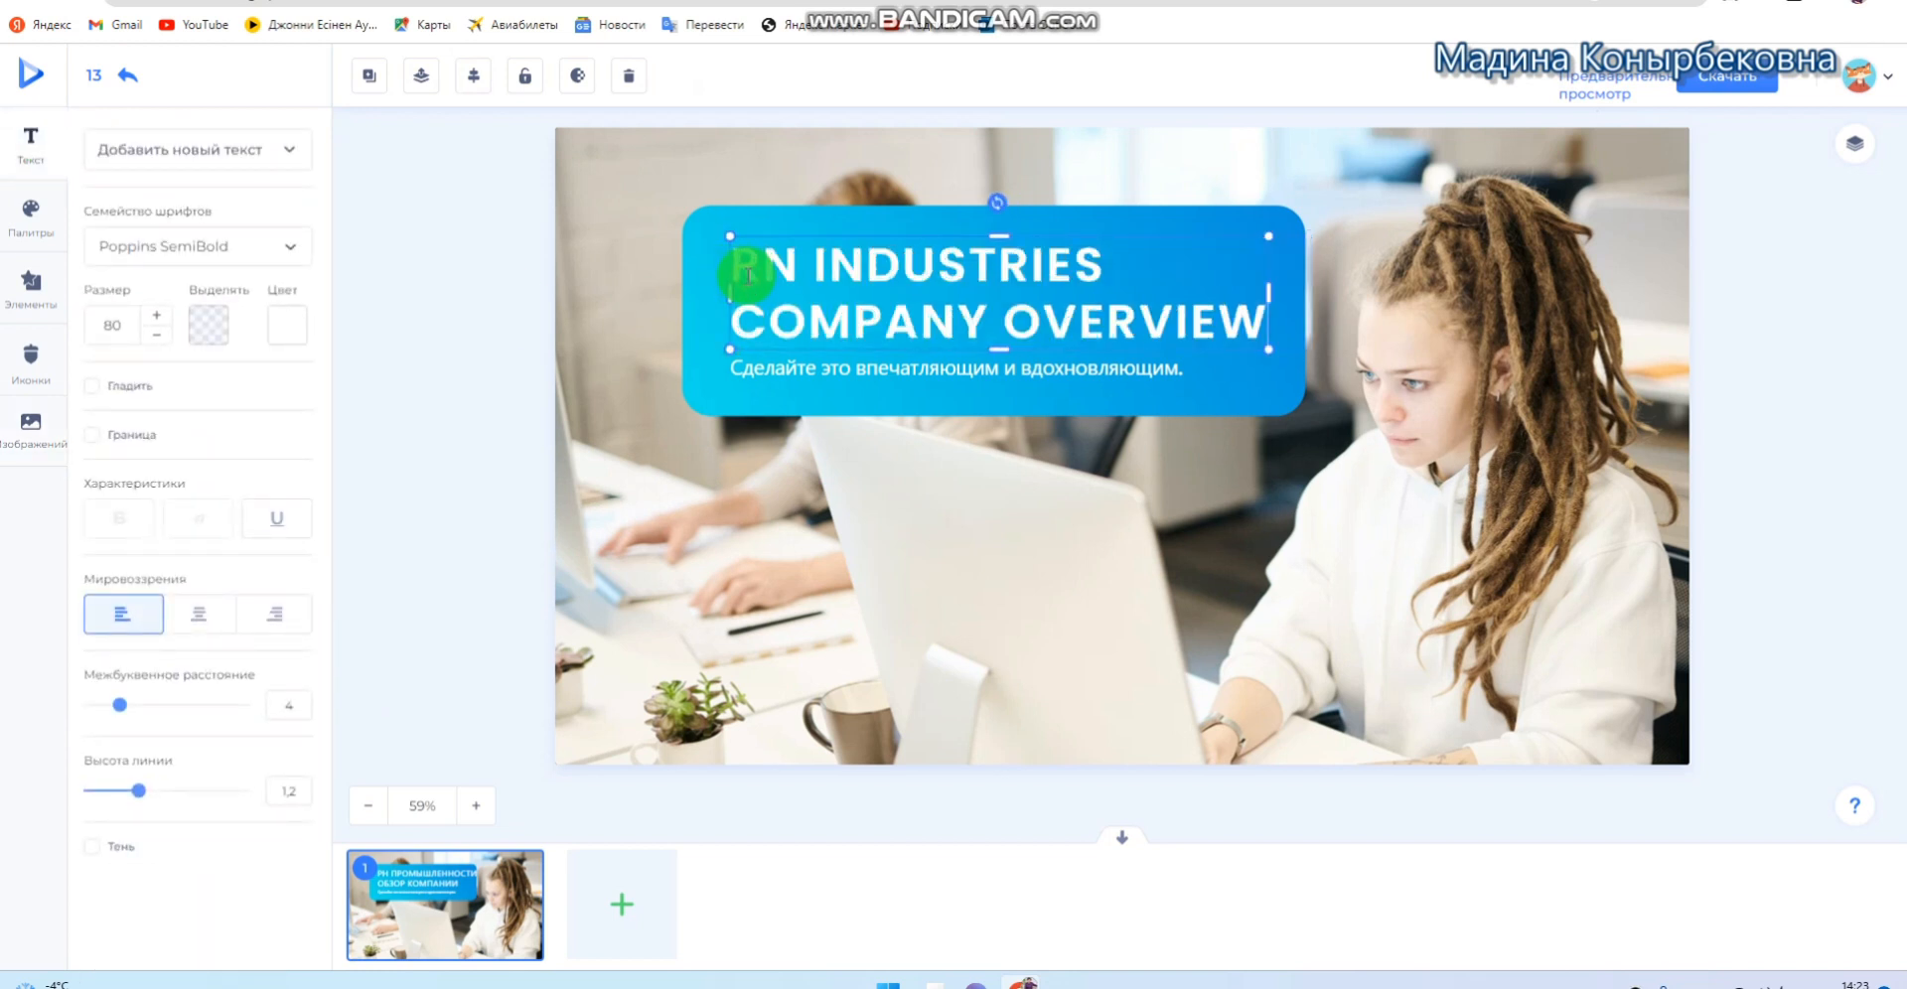
left_click_drag(732, 265, 1222, 308)
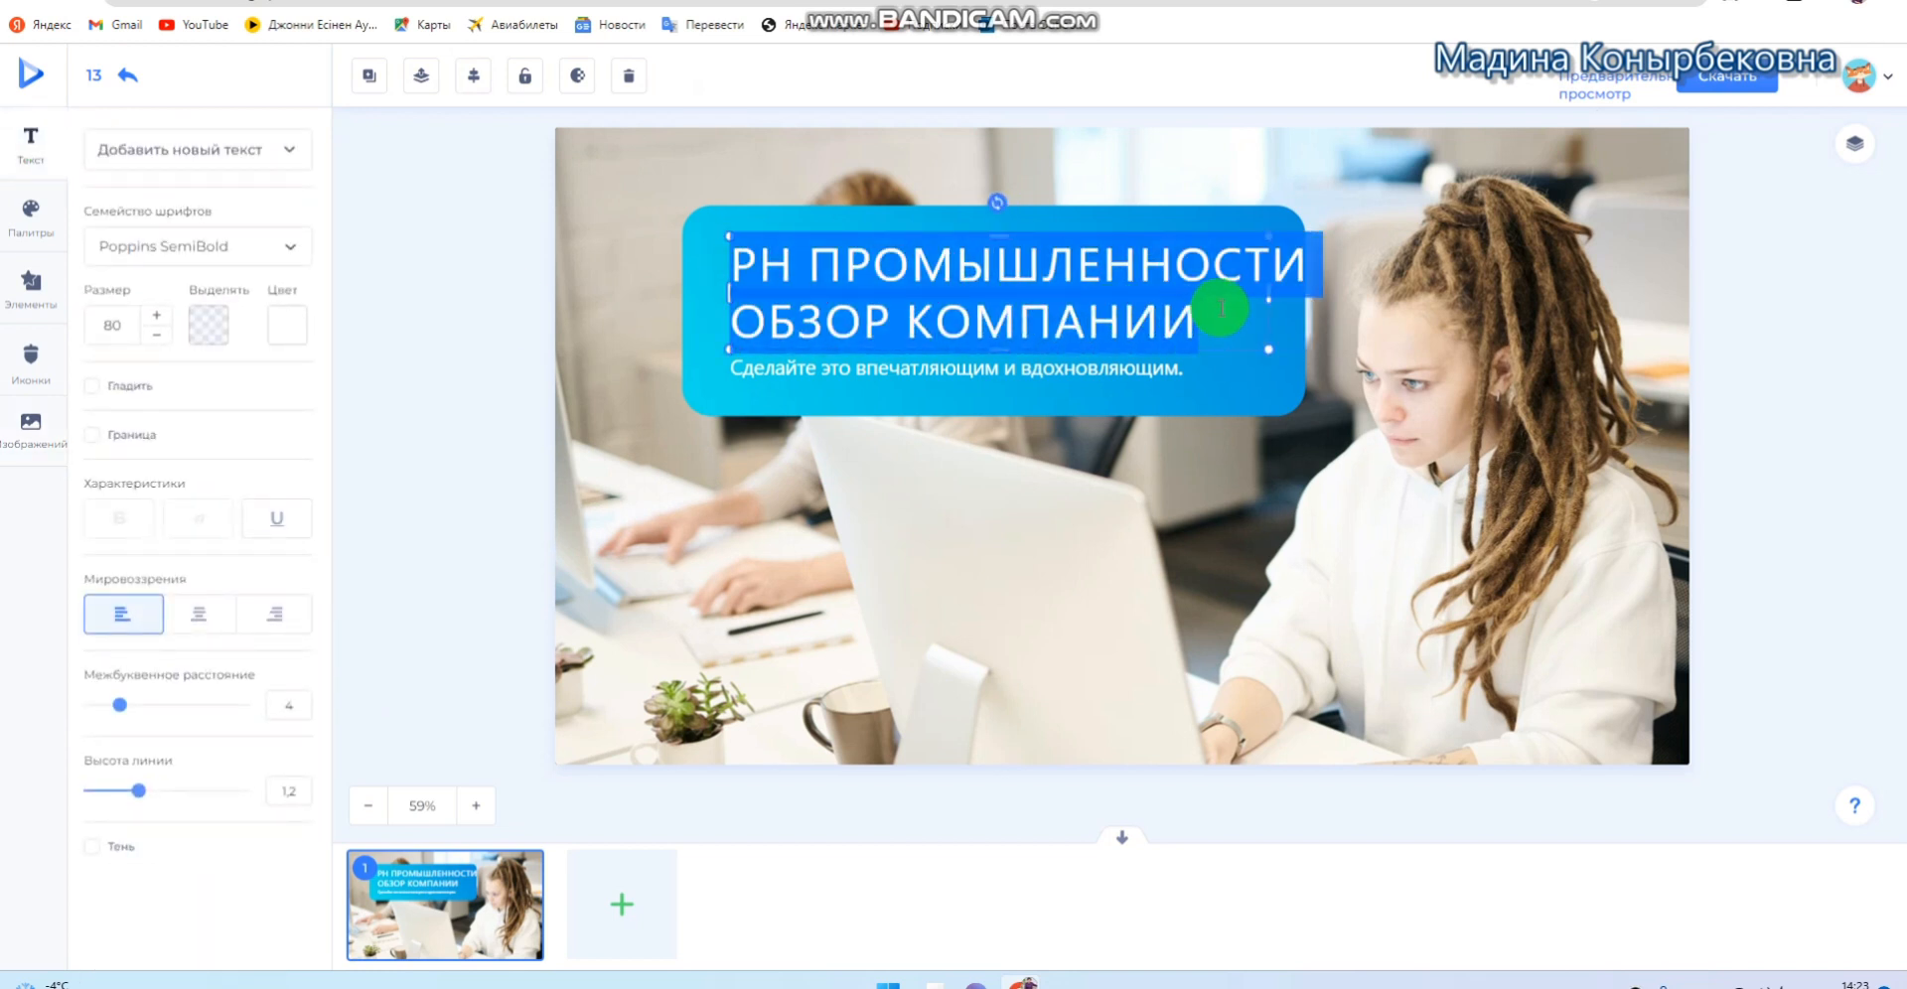
Search the stock images for "школа" and replace the slide's background photo with the brick-walled hall with tall windows
left_click(1430, 313)
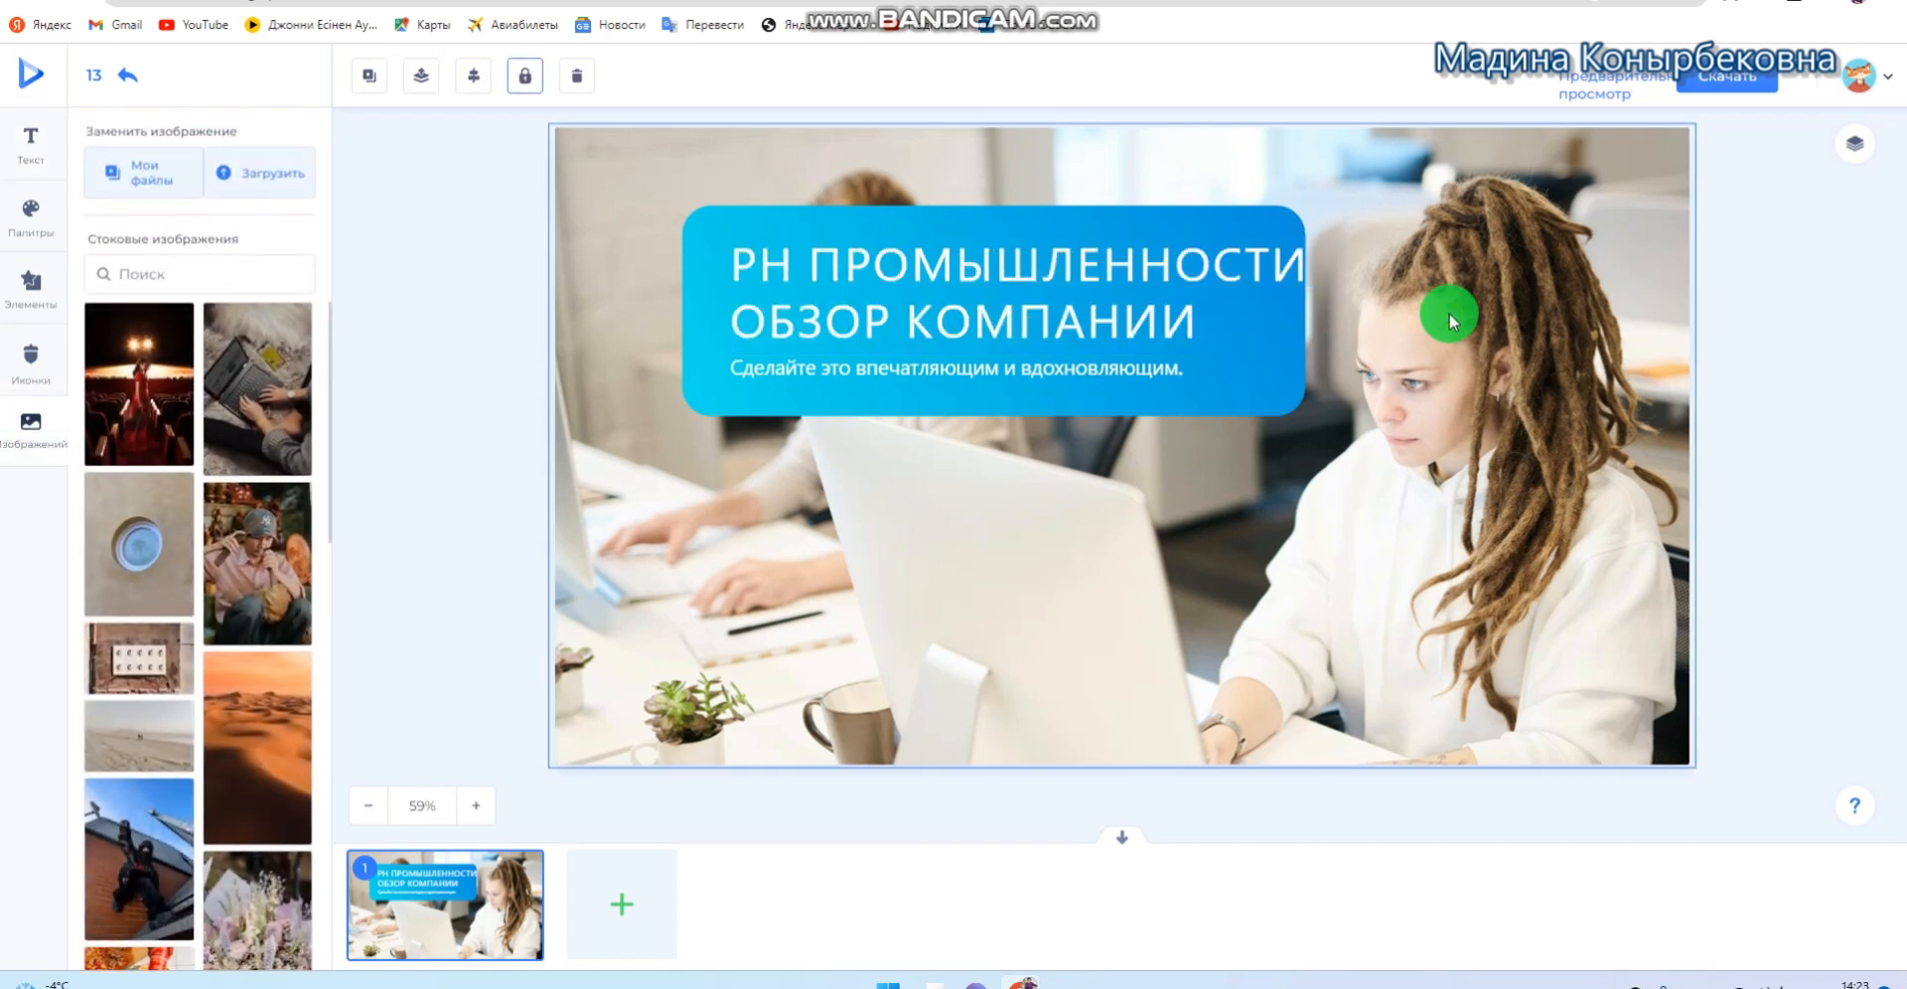
left_click(206, 268)
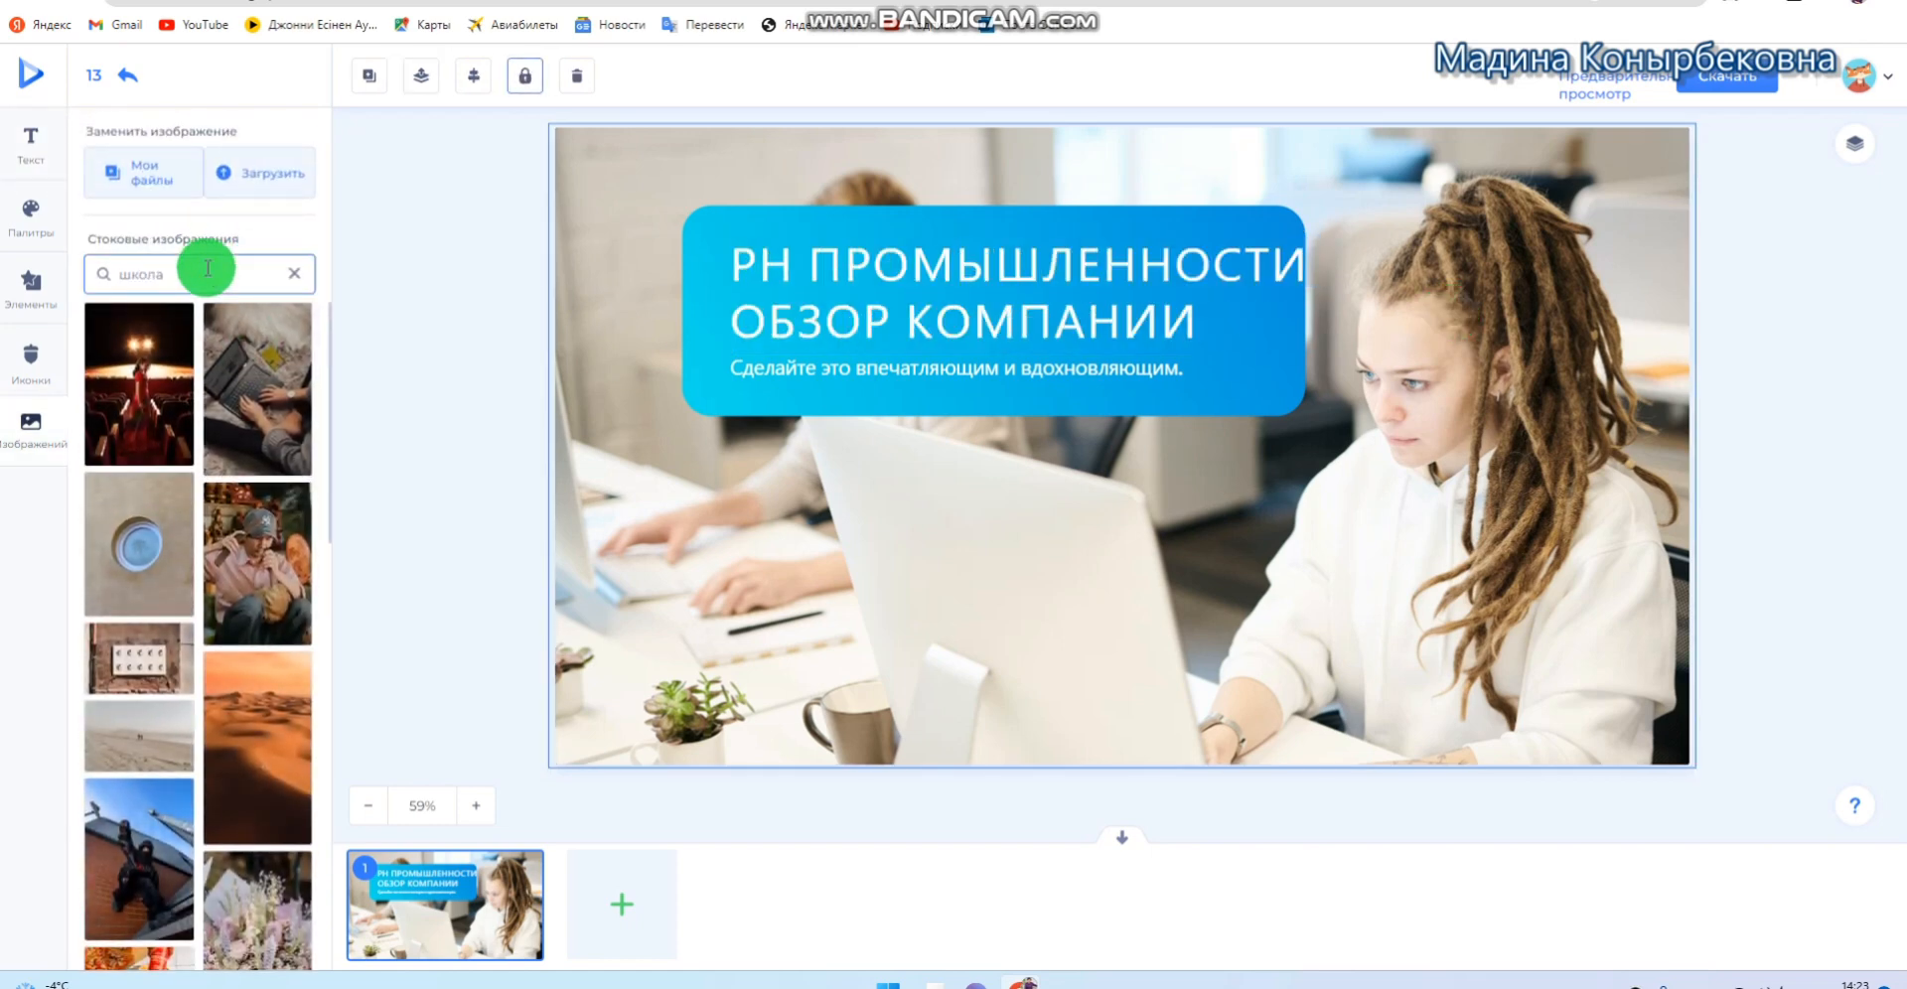
key("Return")
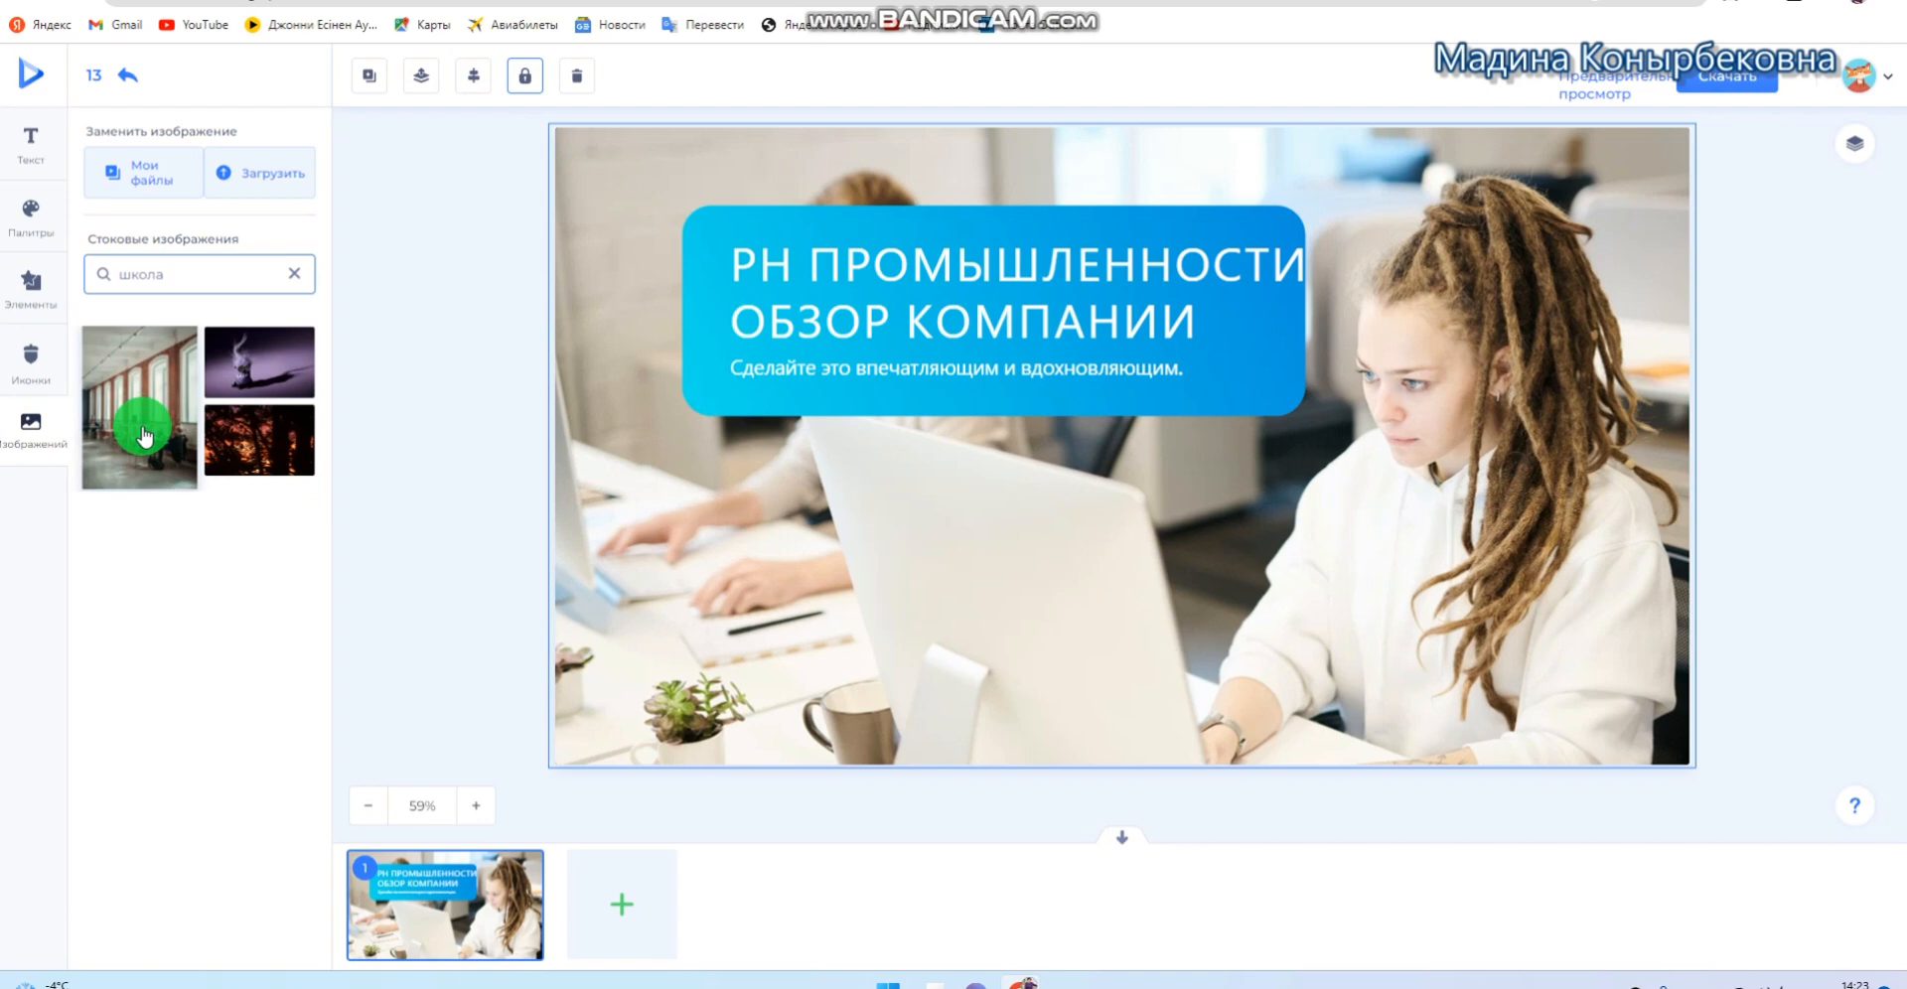
left_click(144, 435)
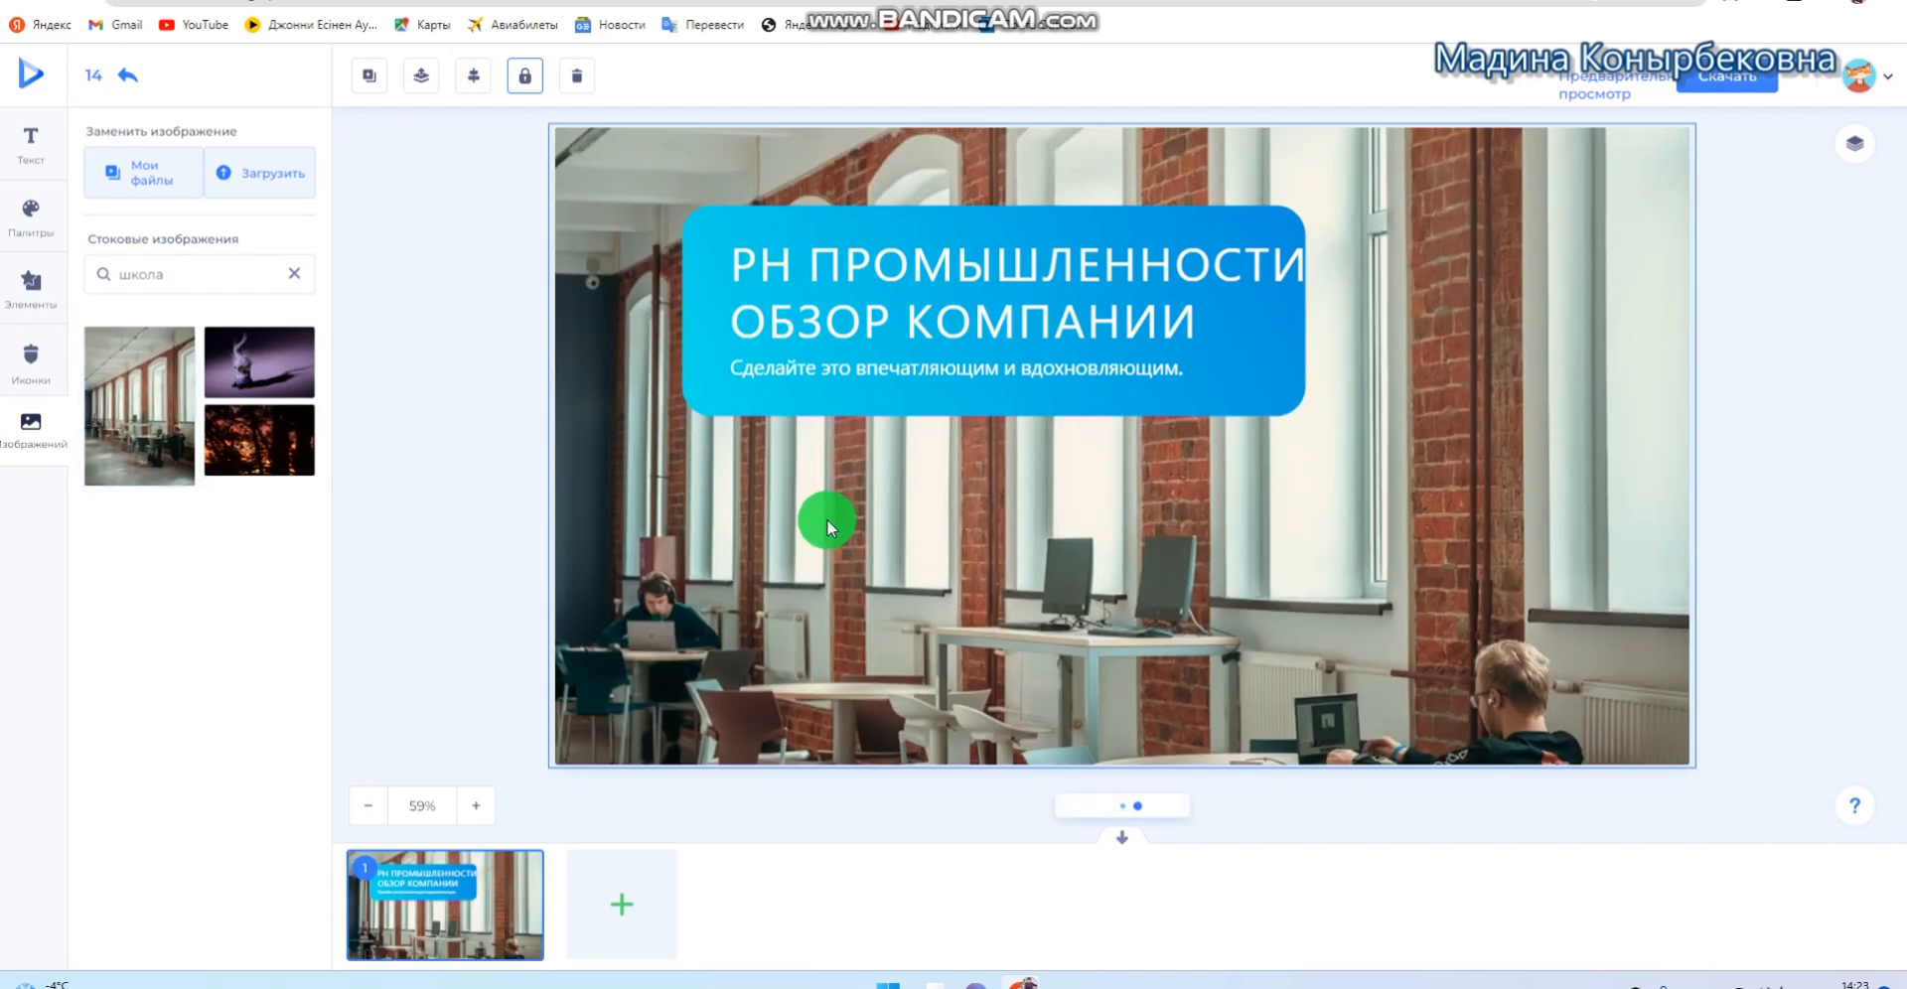
Replace the slide's title text with "Көктемгі демалыста оқушыларды"
left_click(1046, 324)
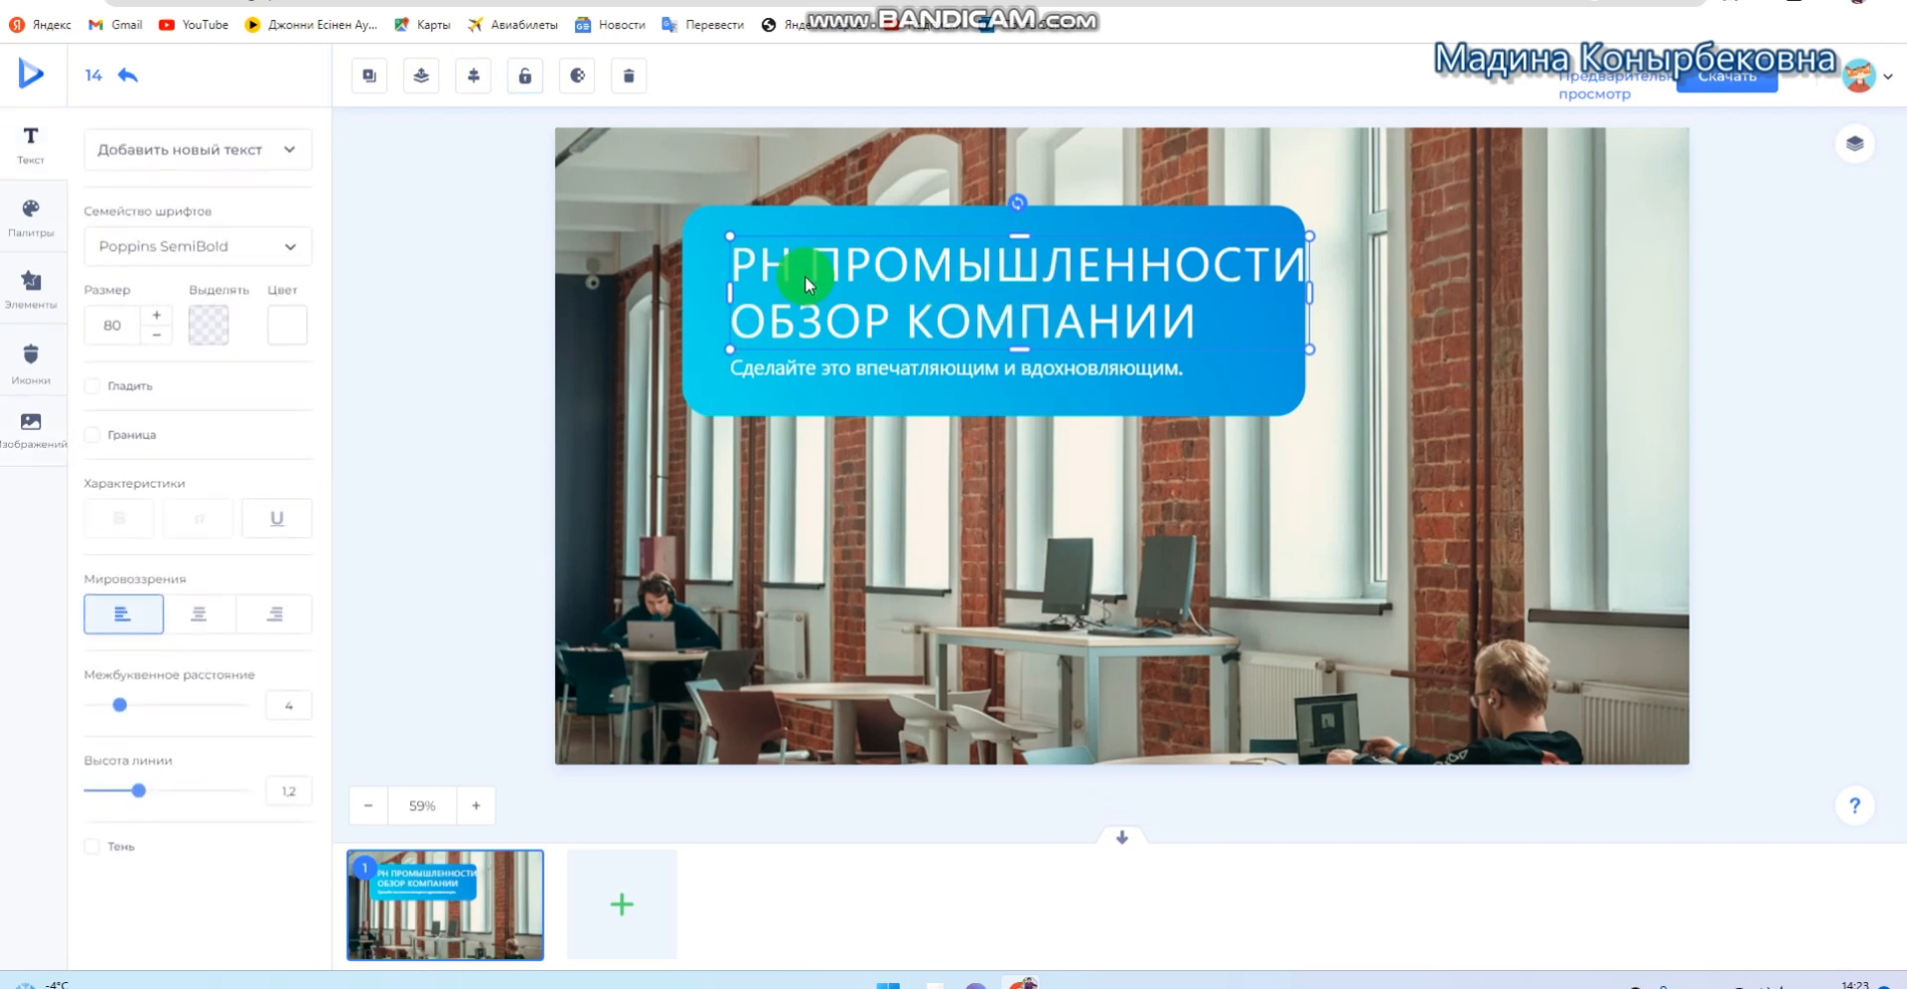
left_click(738, 253)
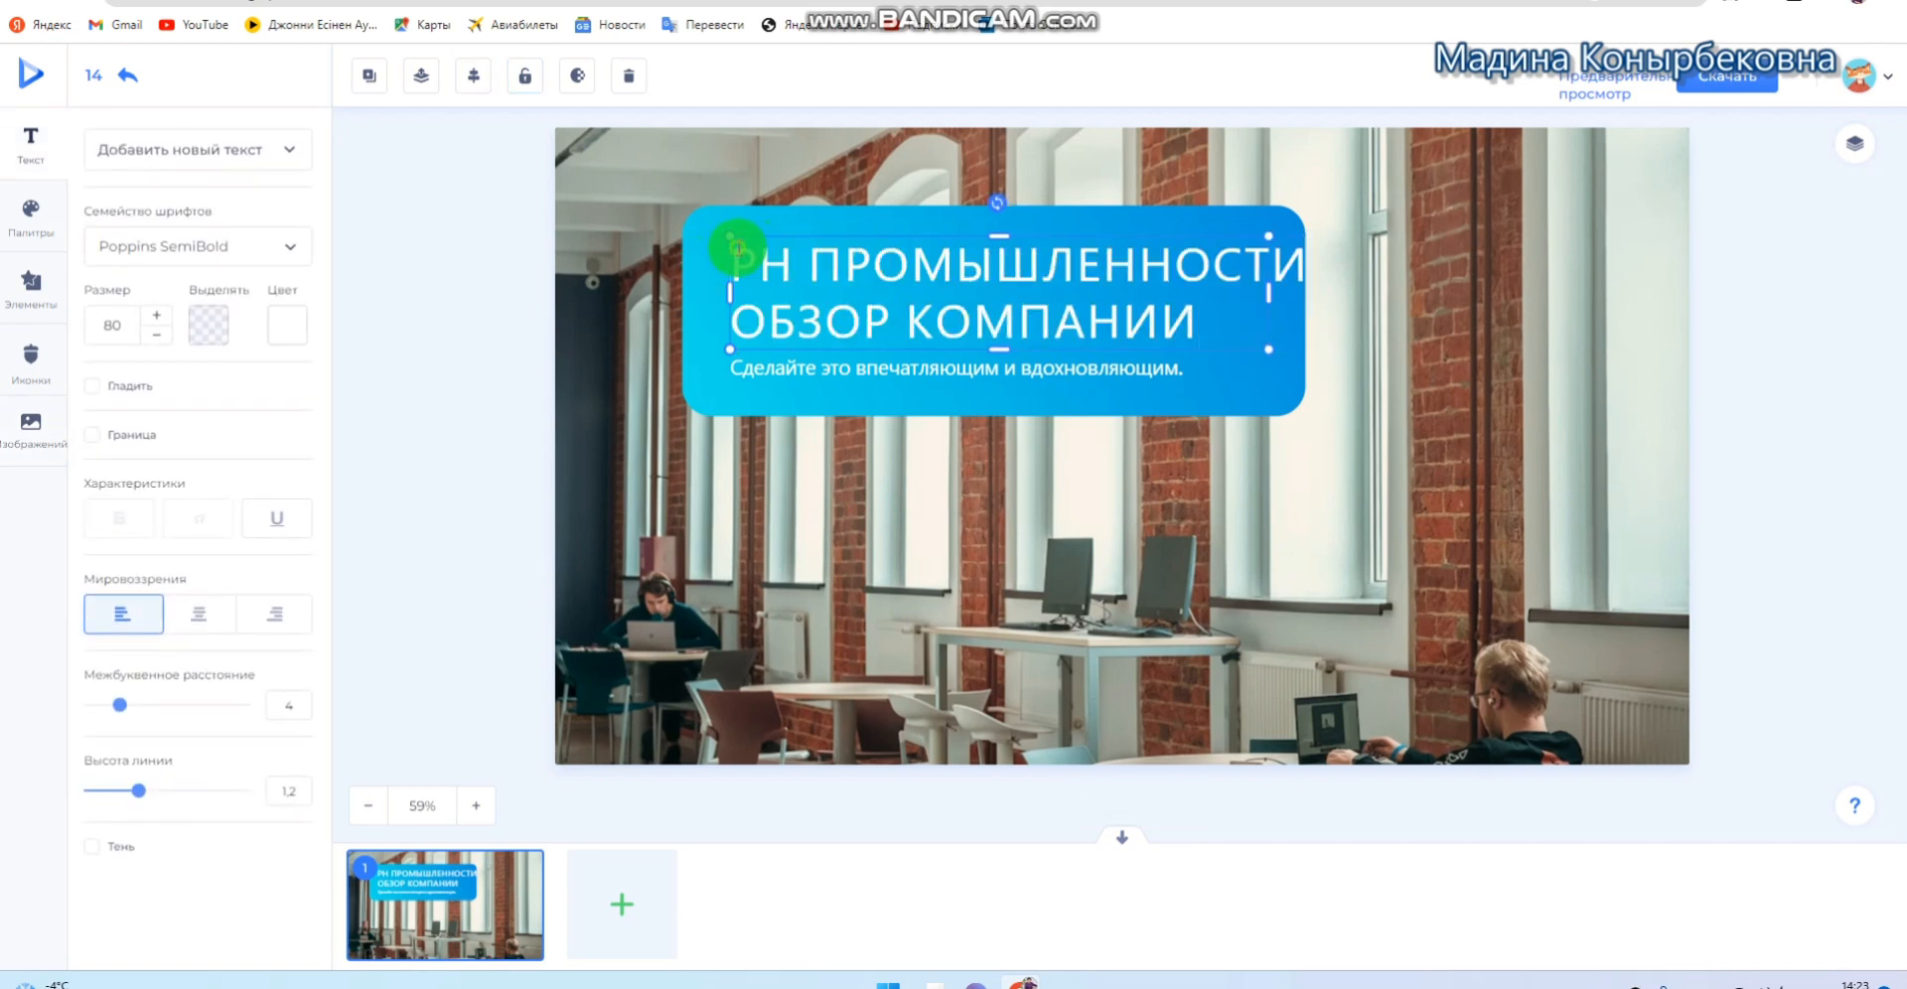
left_click_drag(738, 248, 1210, 318)
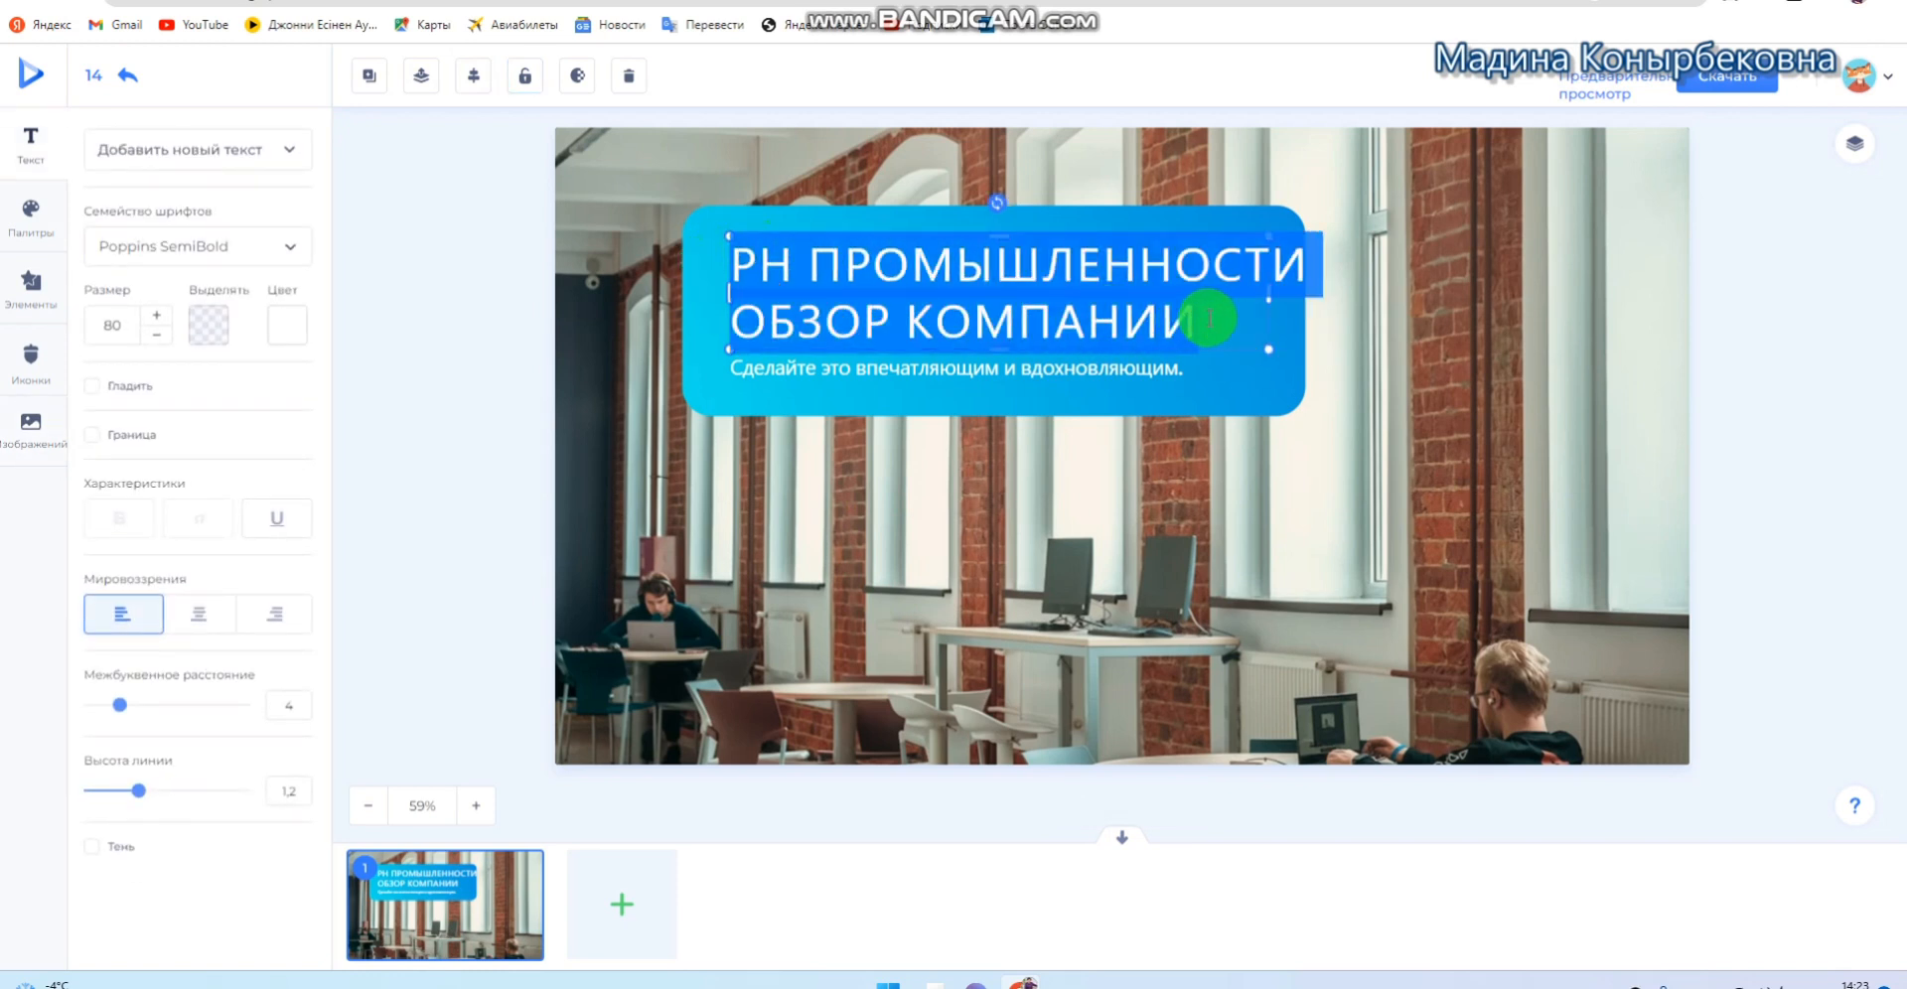
type("К")
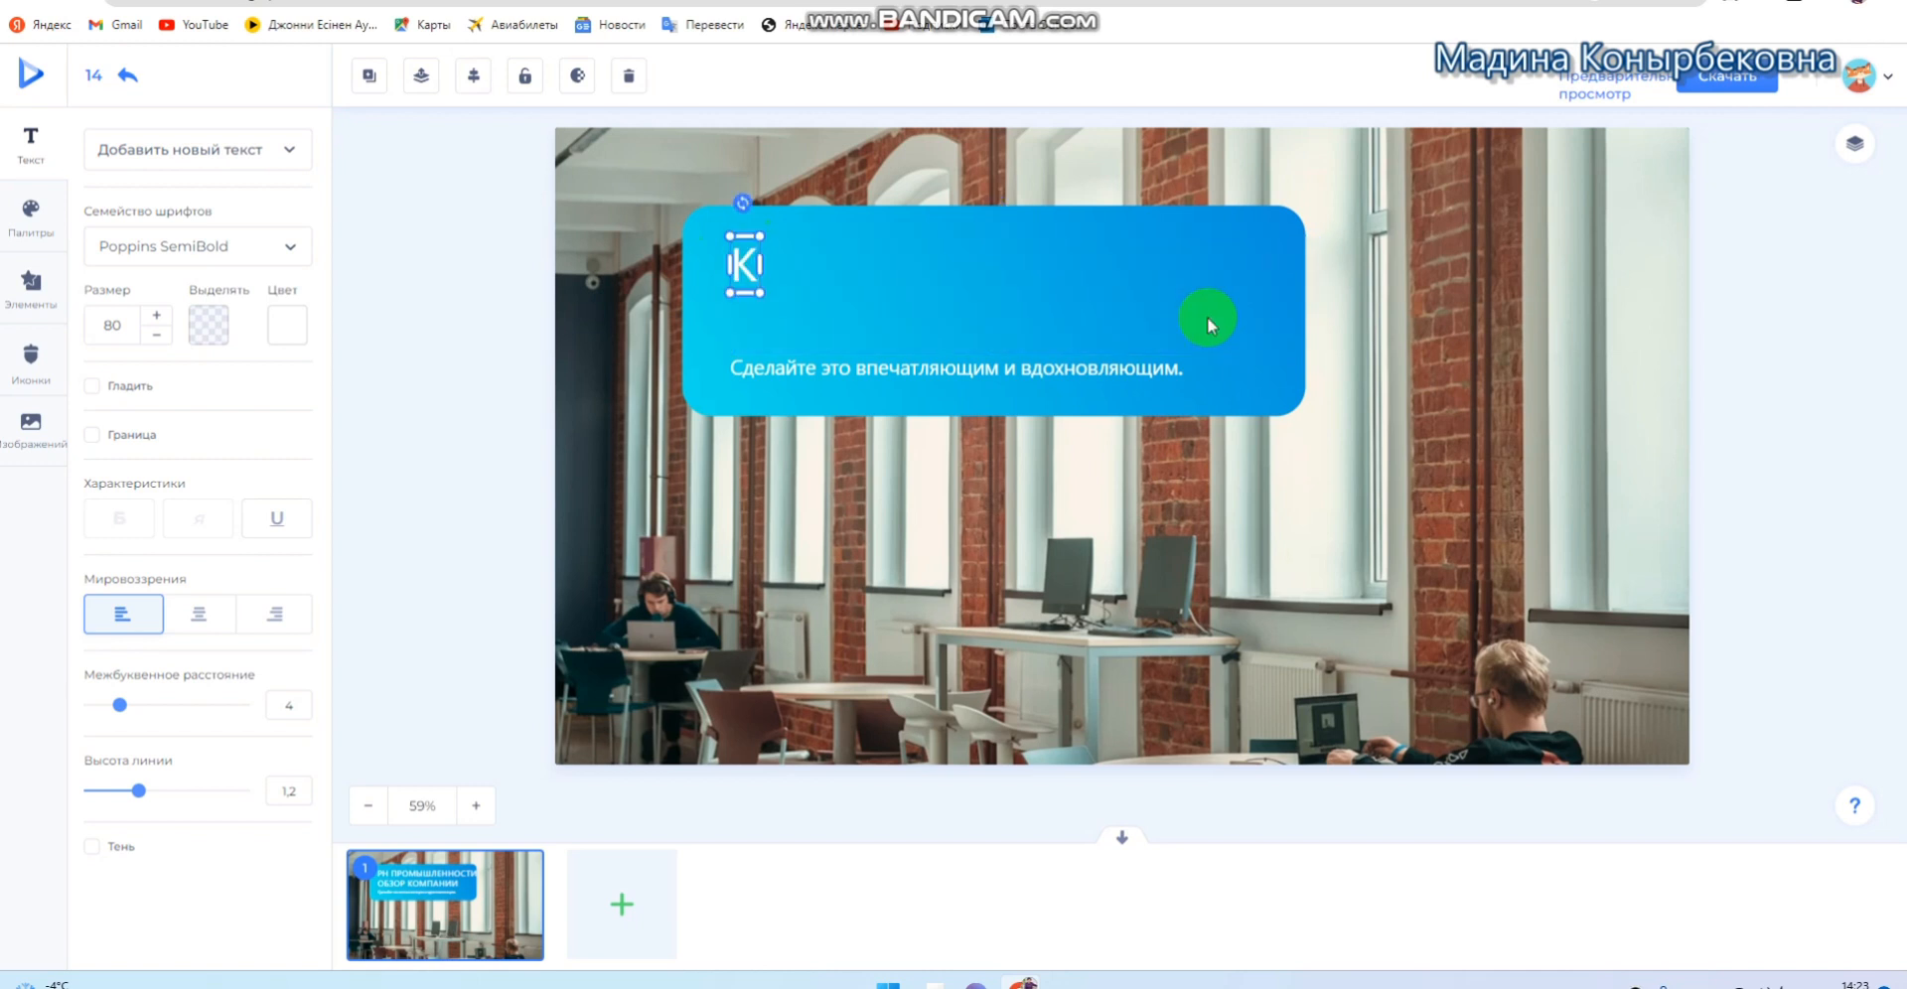
type("өктемгі")
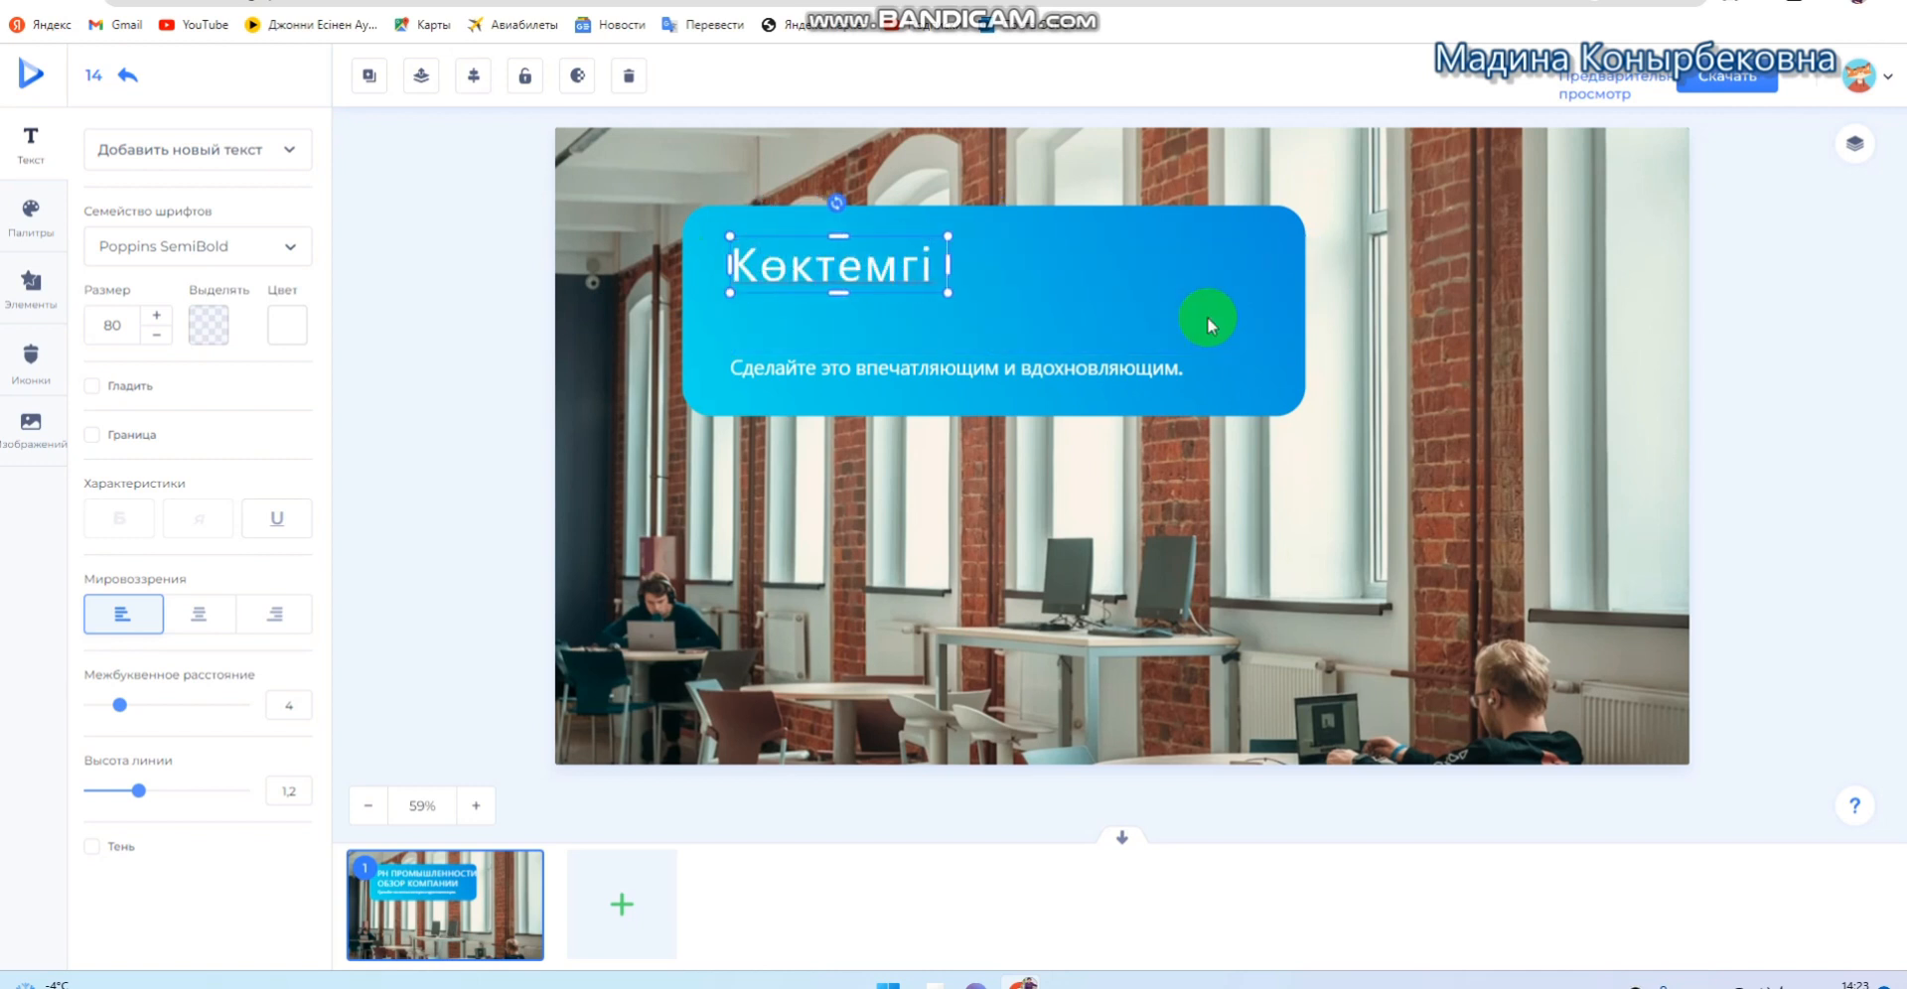
type(" демалыс")
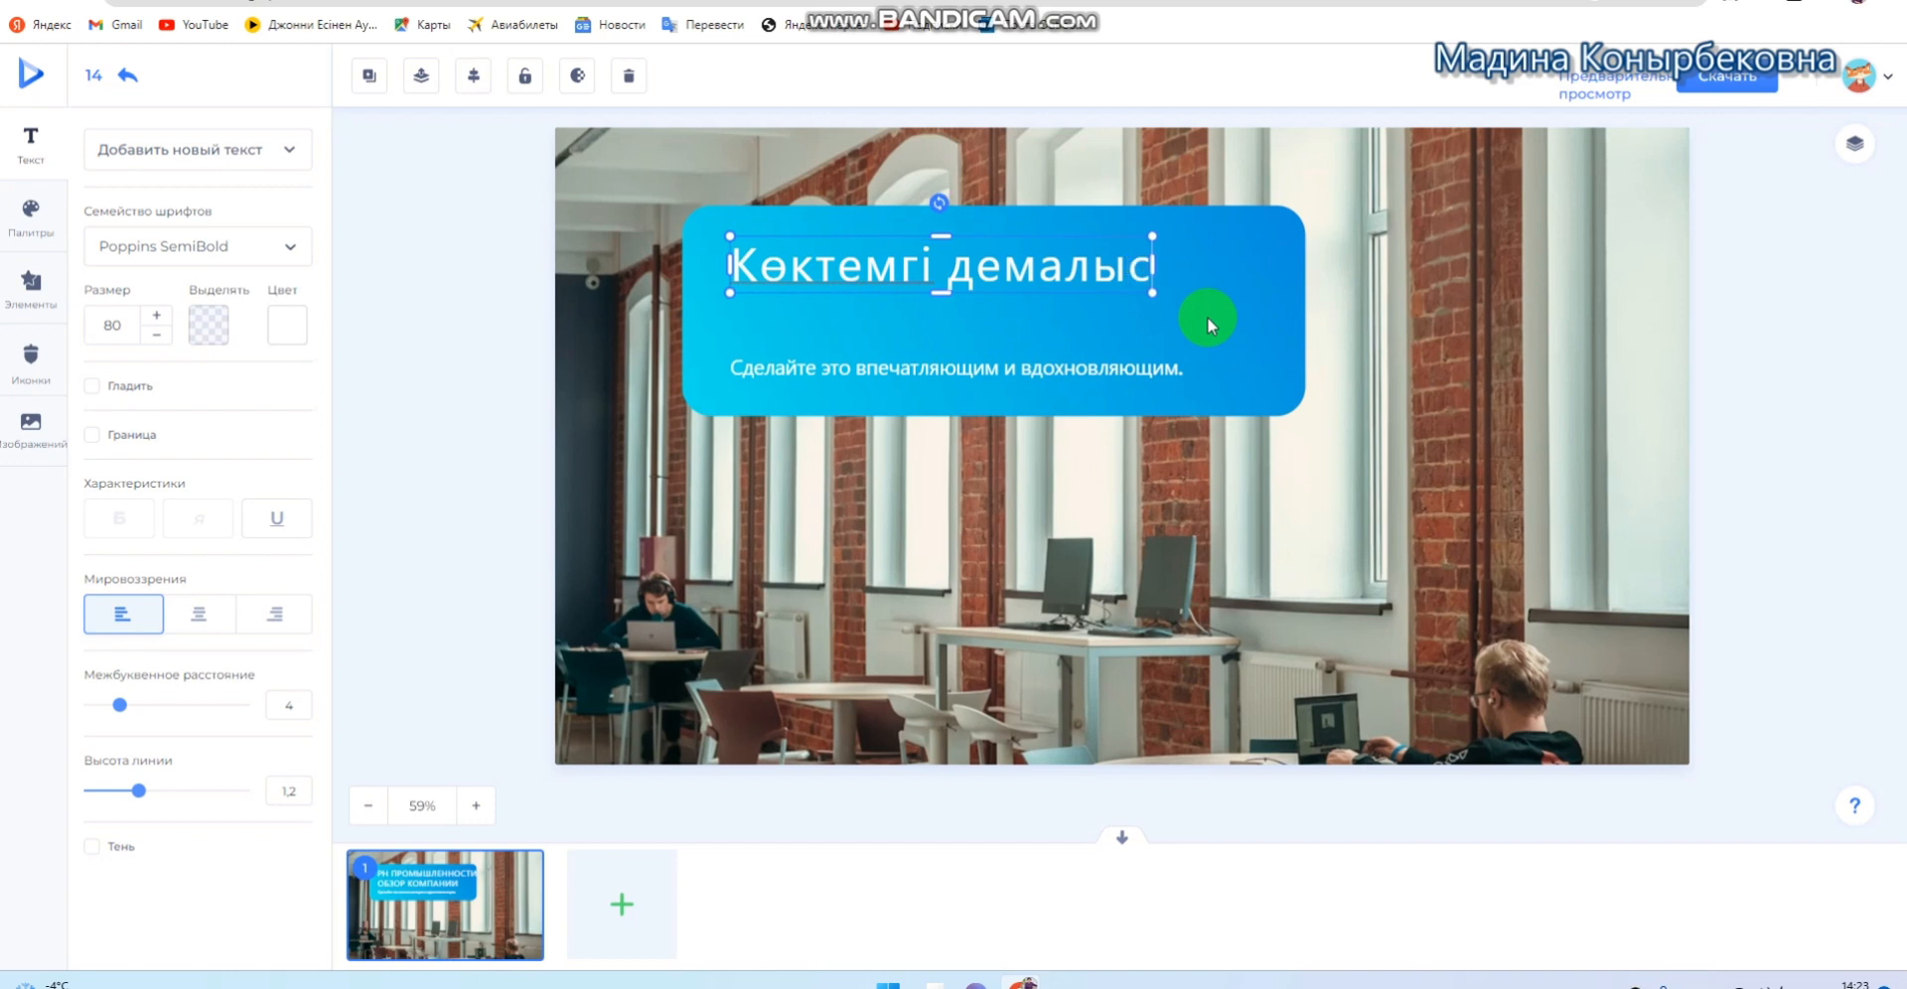
type("та оқу")
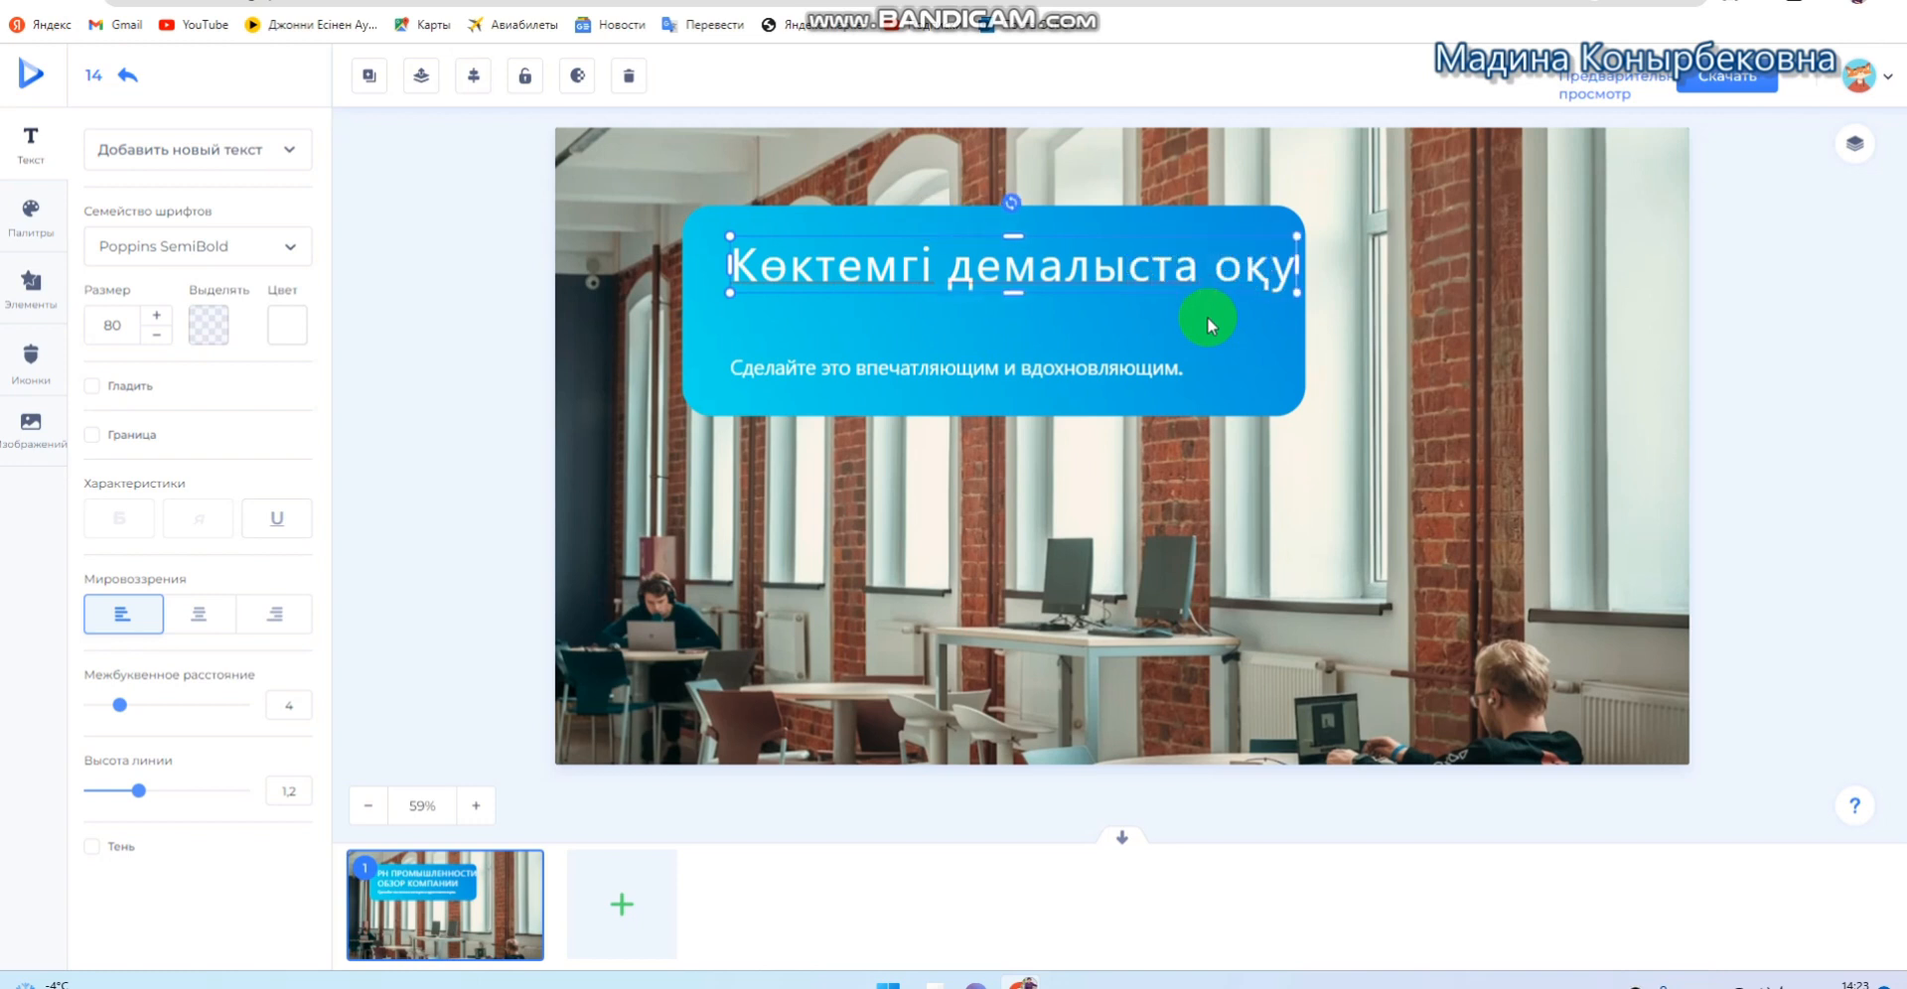
type("шыларды ")
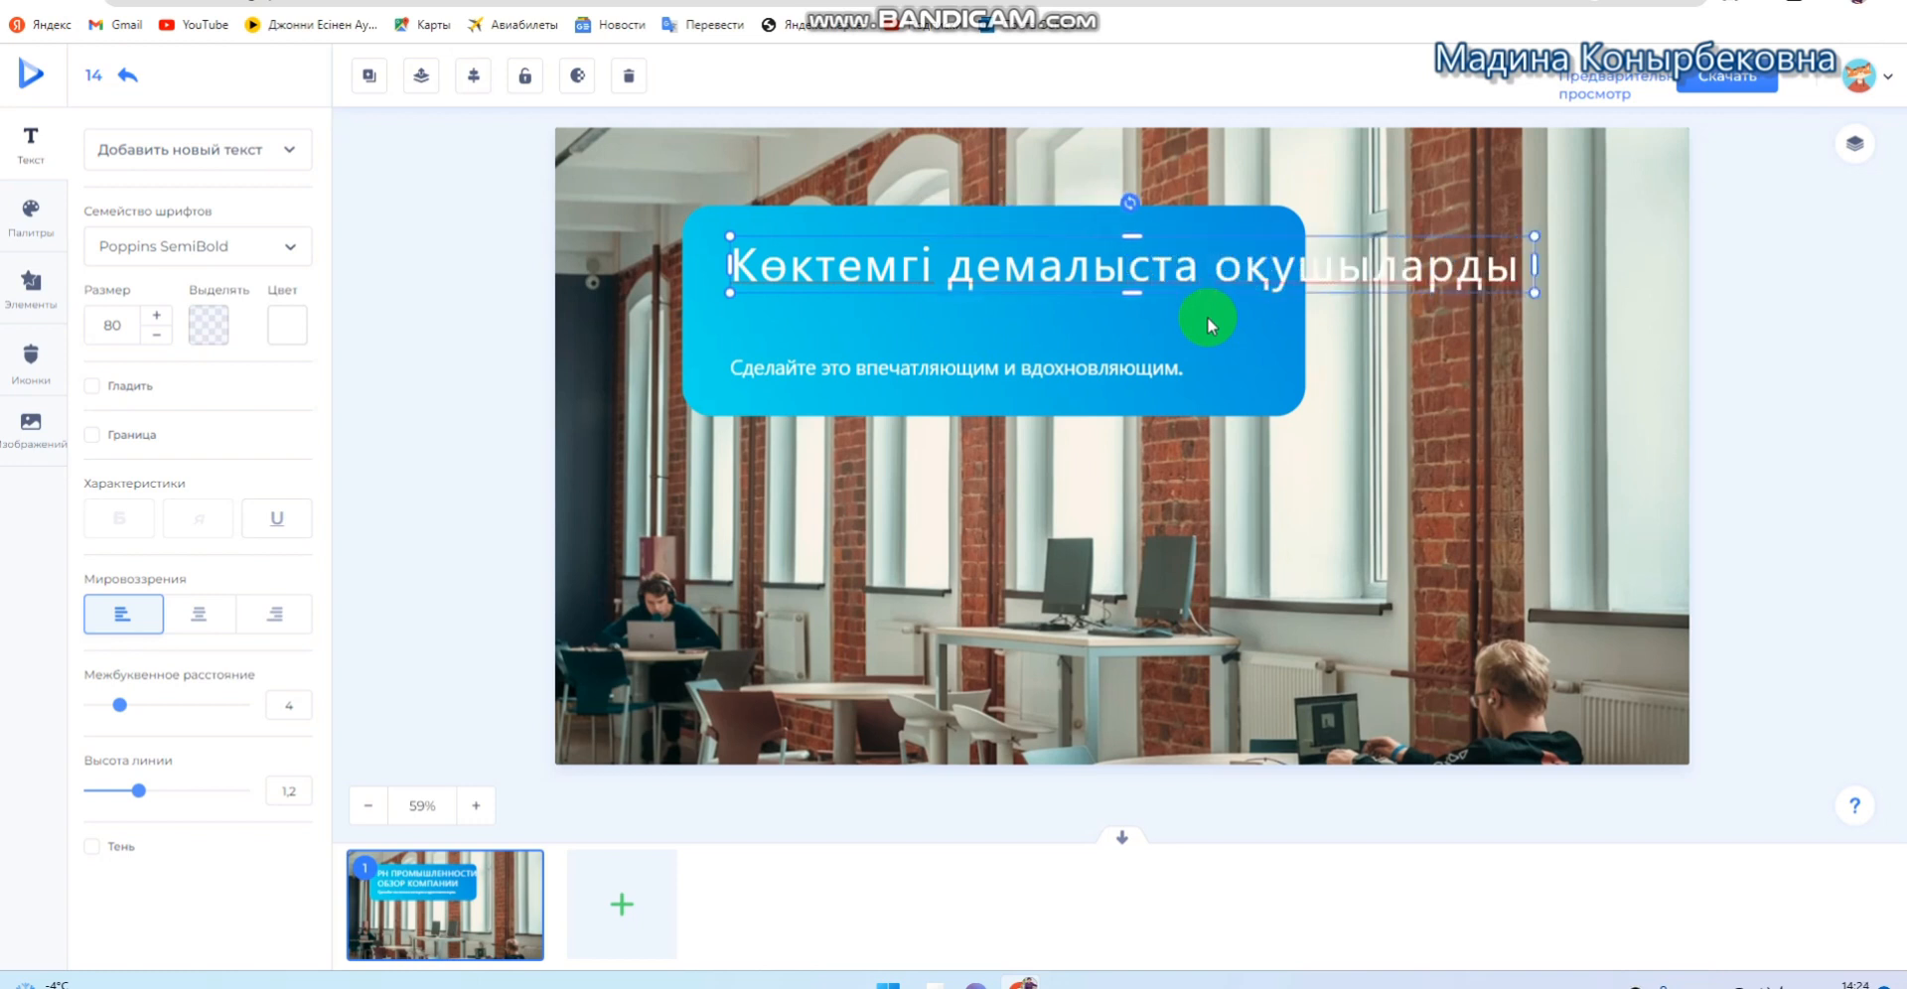
Continue the title on a second line with "көрмеге шақырамыз!" and shrink the text to size 52 to fit the blue box
type("көмрмеге")
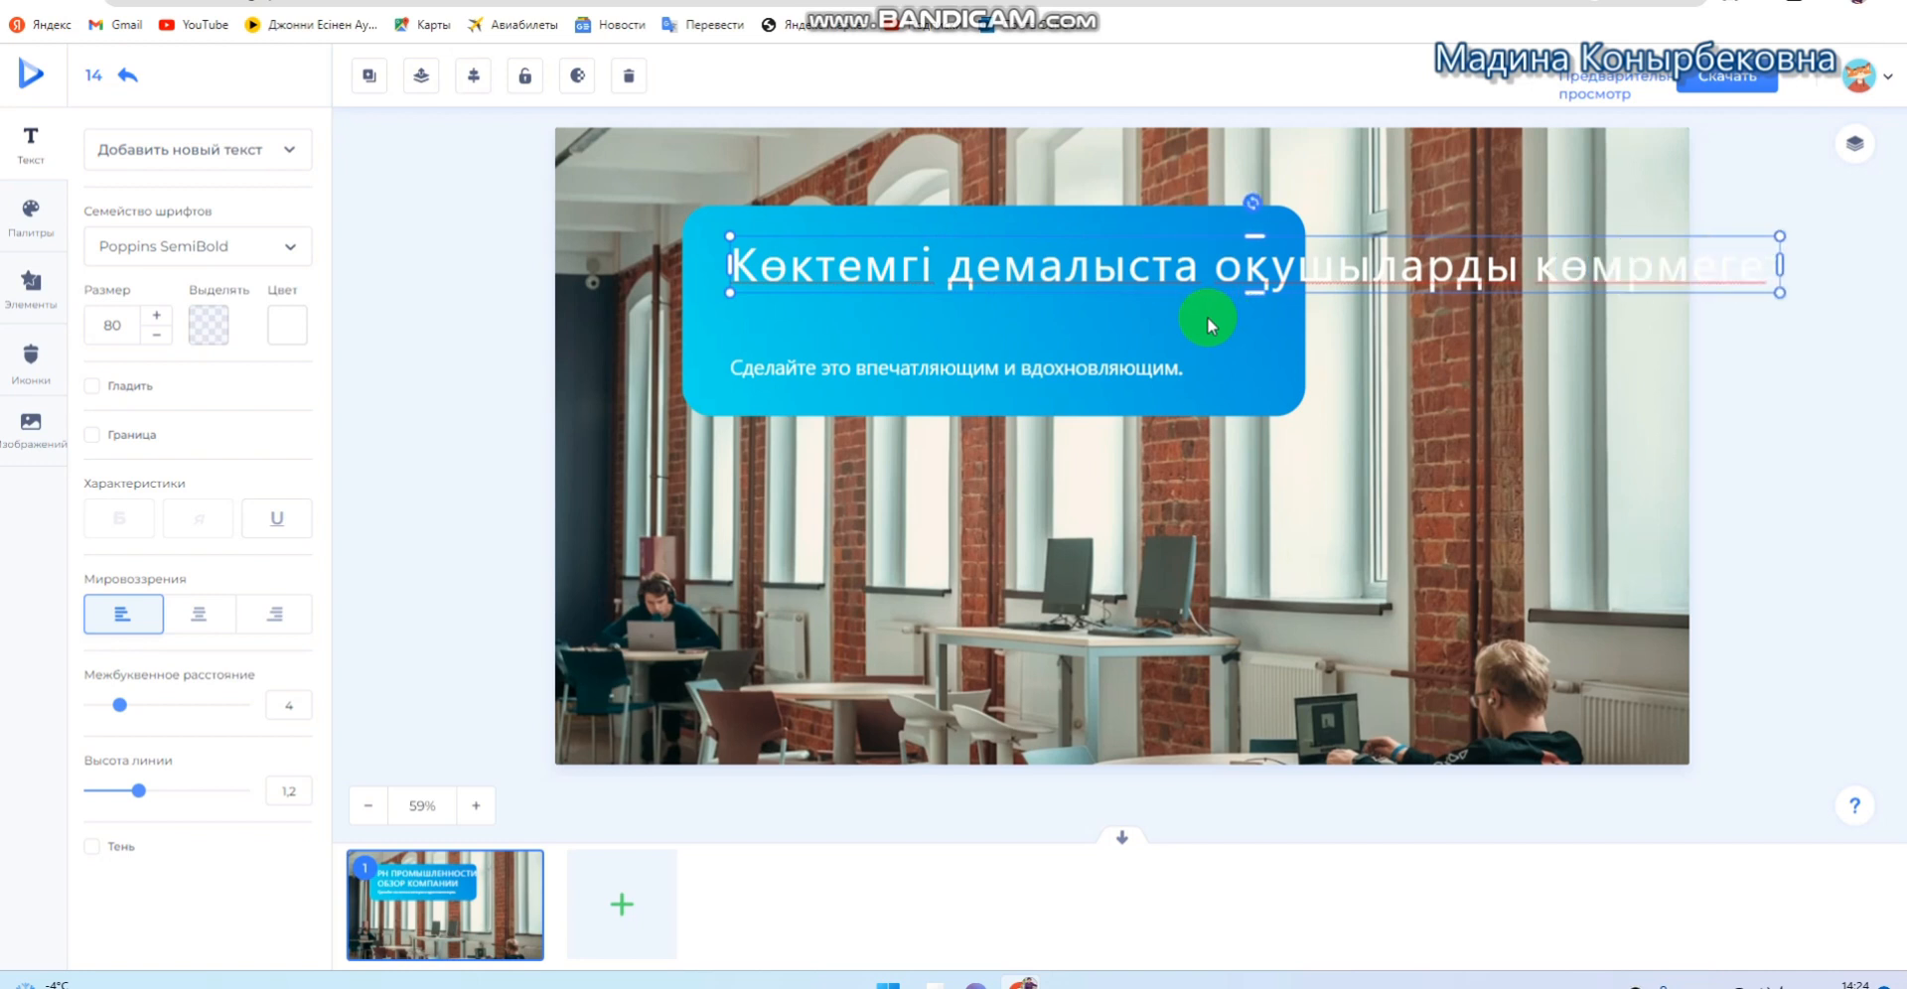
type(" т")
key("BackSpace")
key("BackSpace")
key("BackSpace")
key("BackSpace")
key("BackSpace")
key("BackSpace")
key("BackSpace")
key("BackSpace")
key("BackSpace")
key("BackSpace")
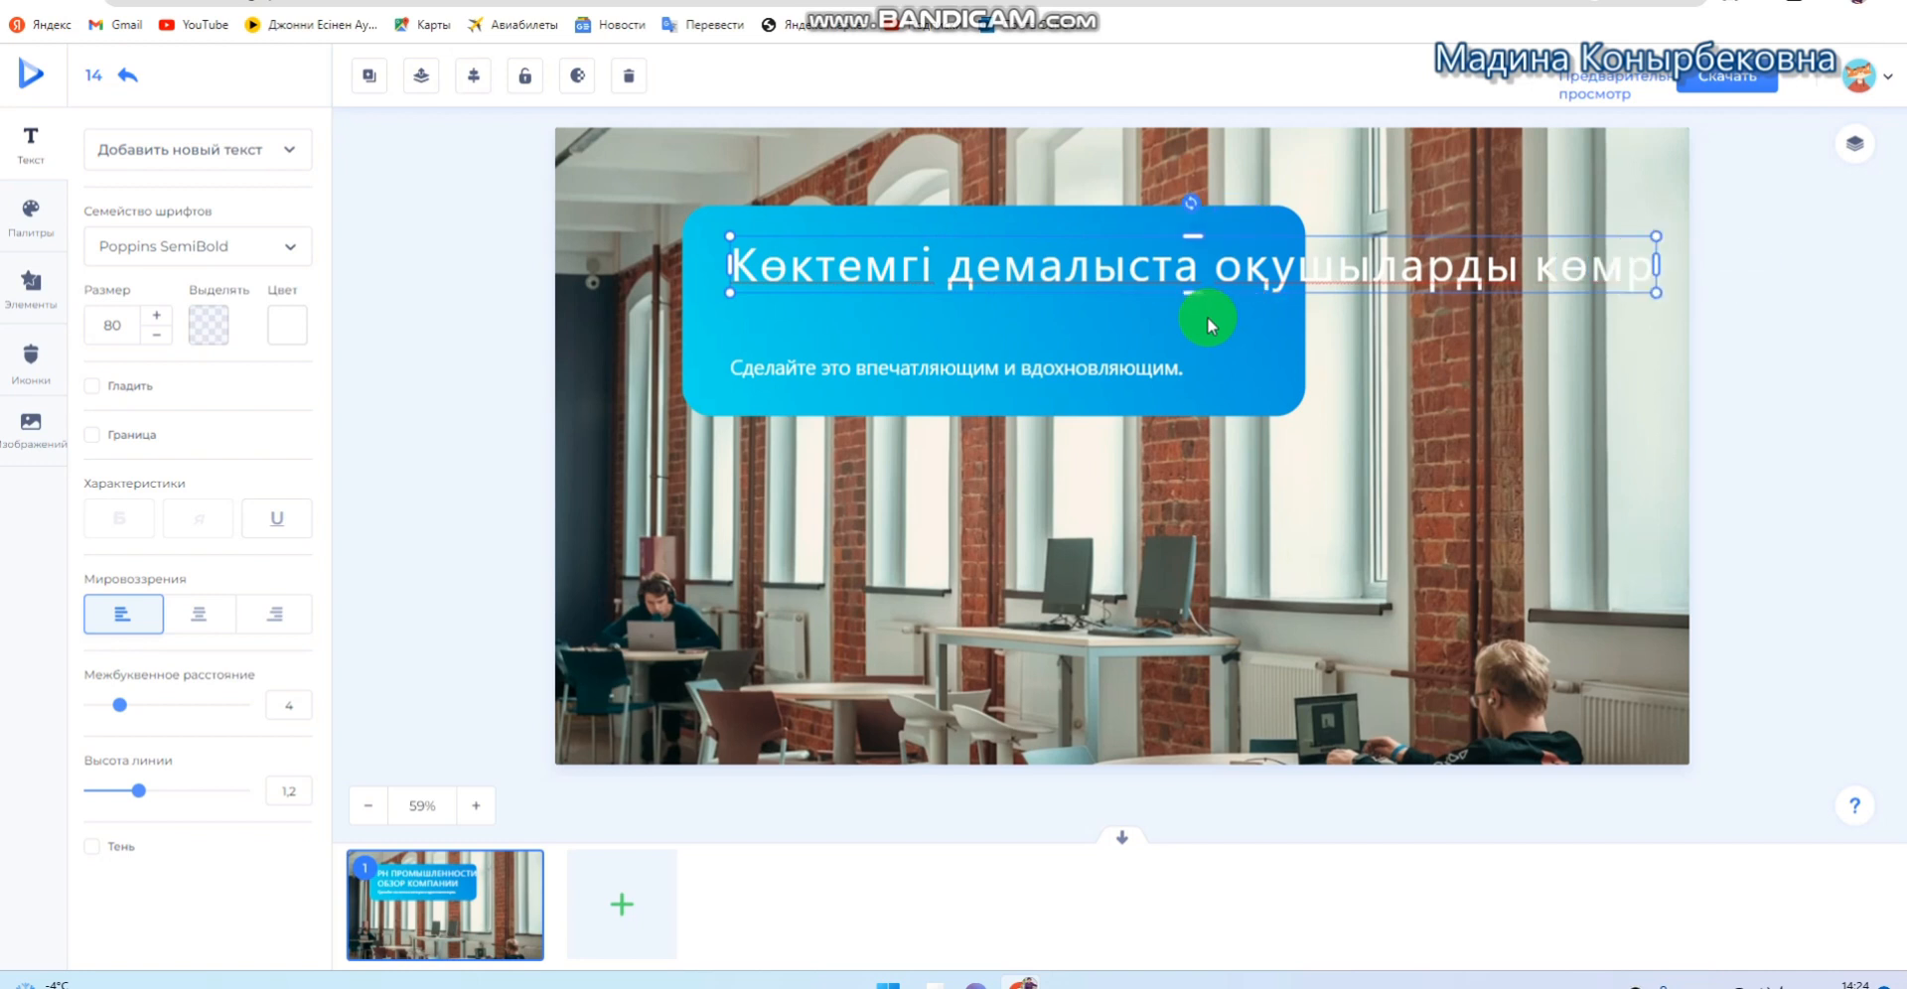
key("Return")
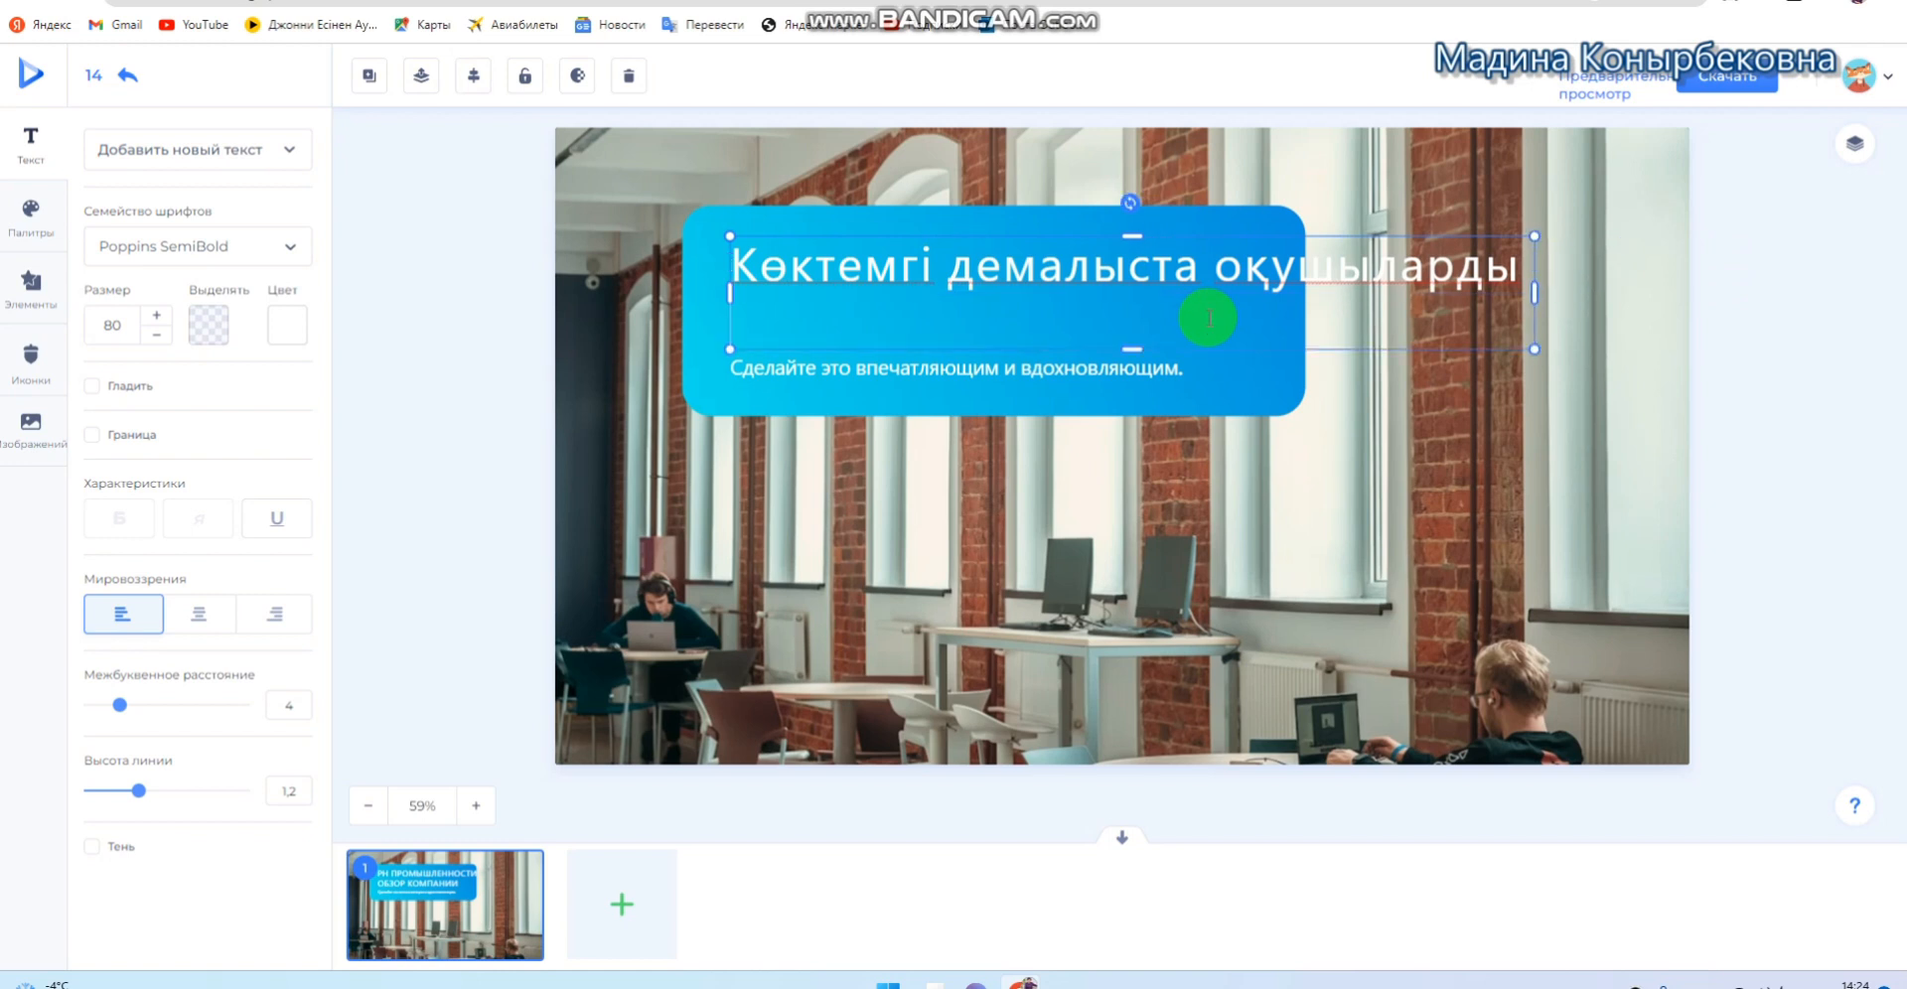
type("көрмеге")
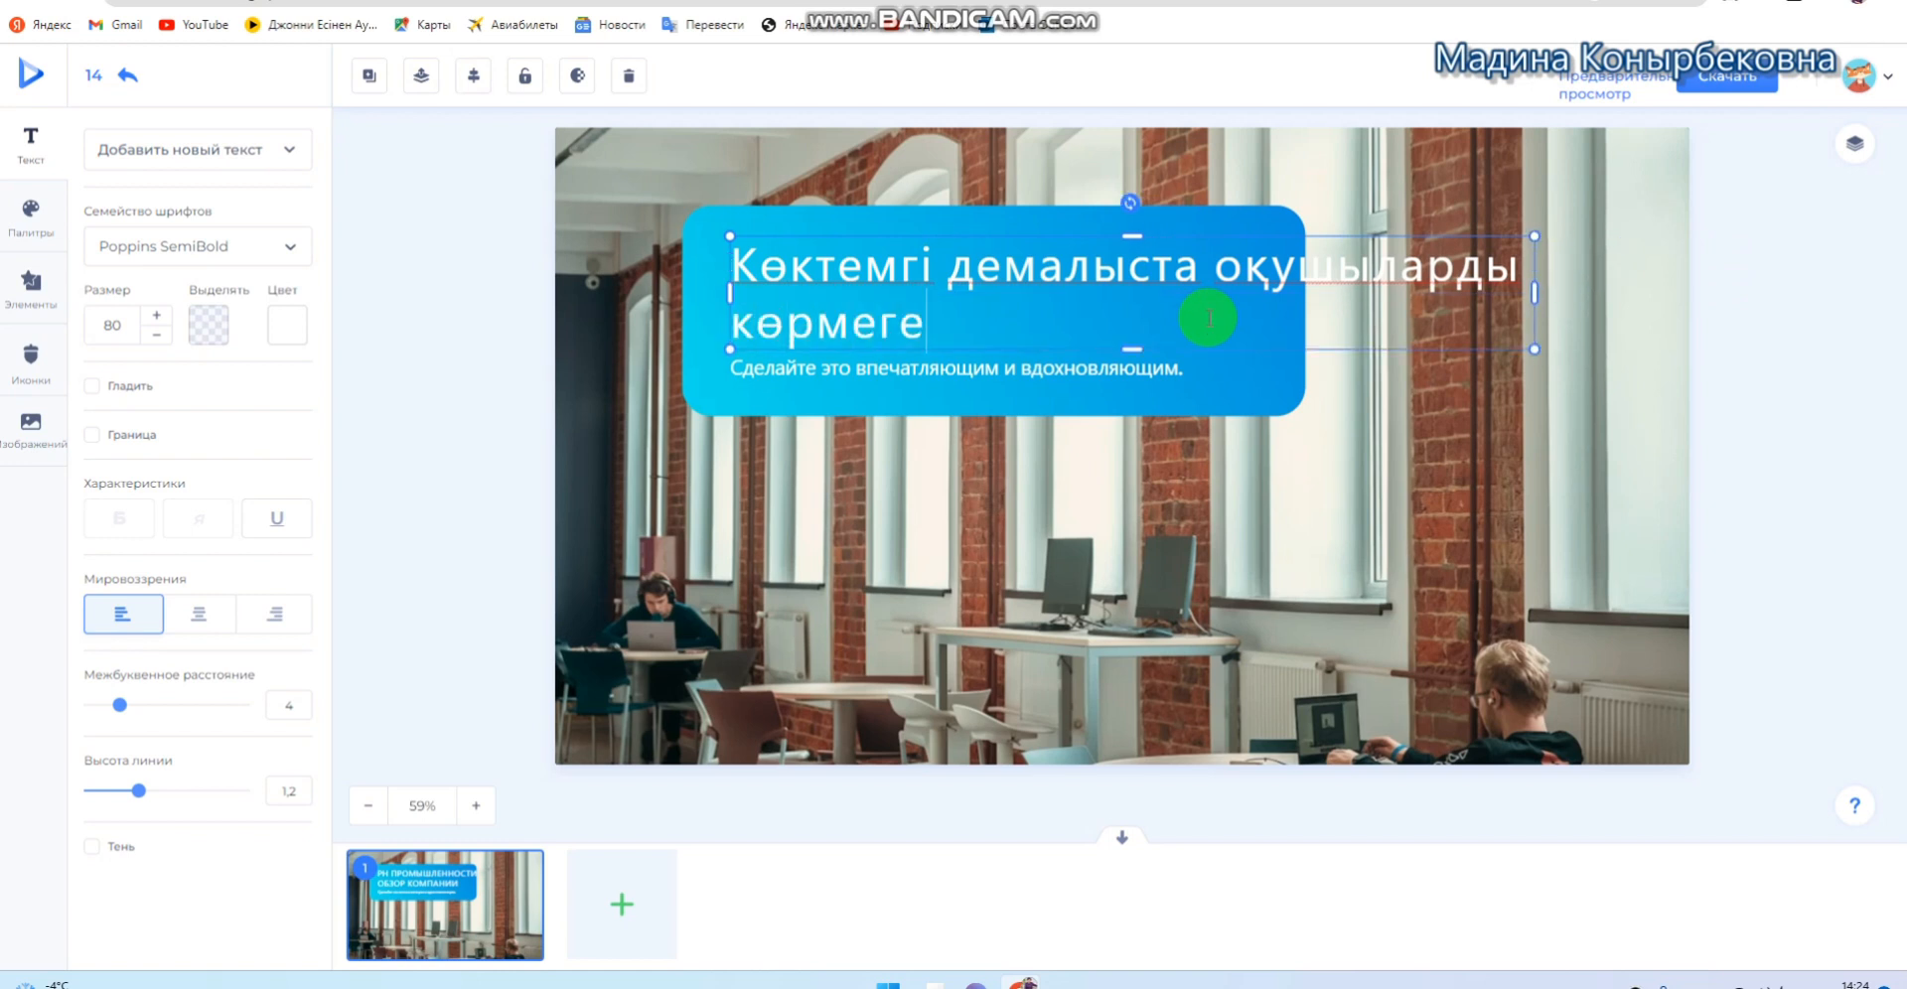
type(" шақырамыз!")
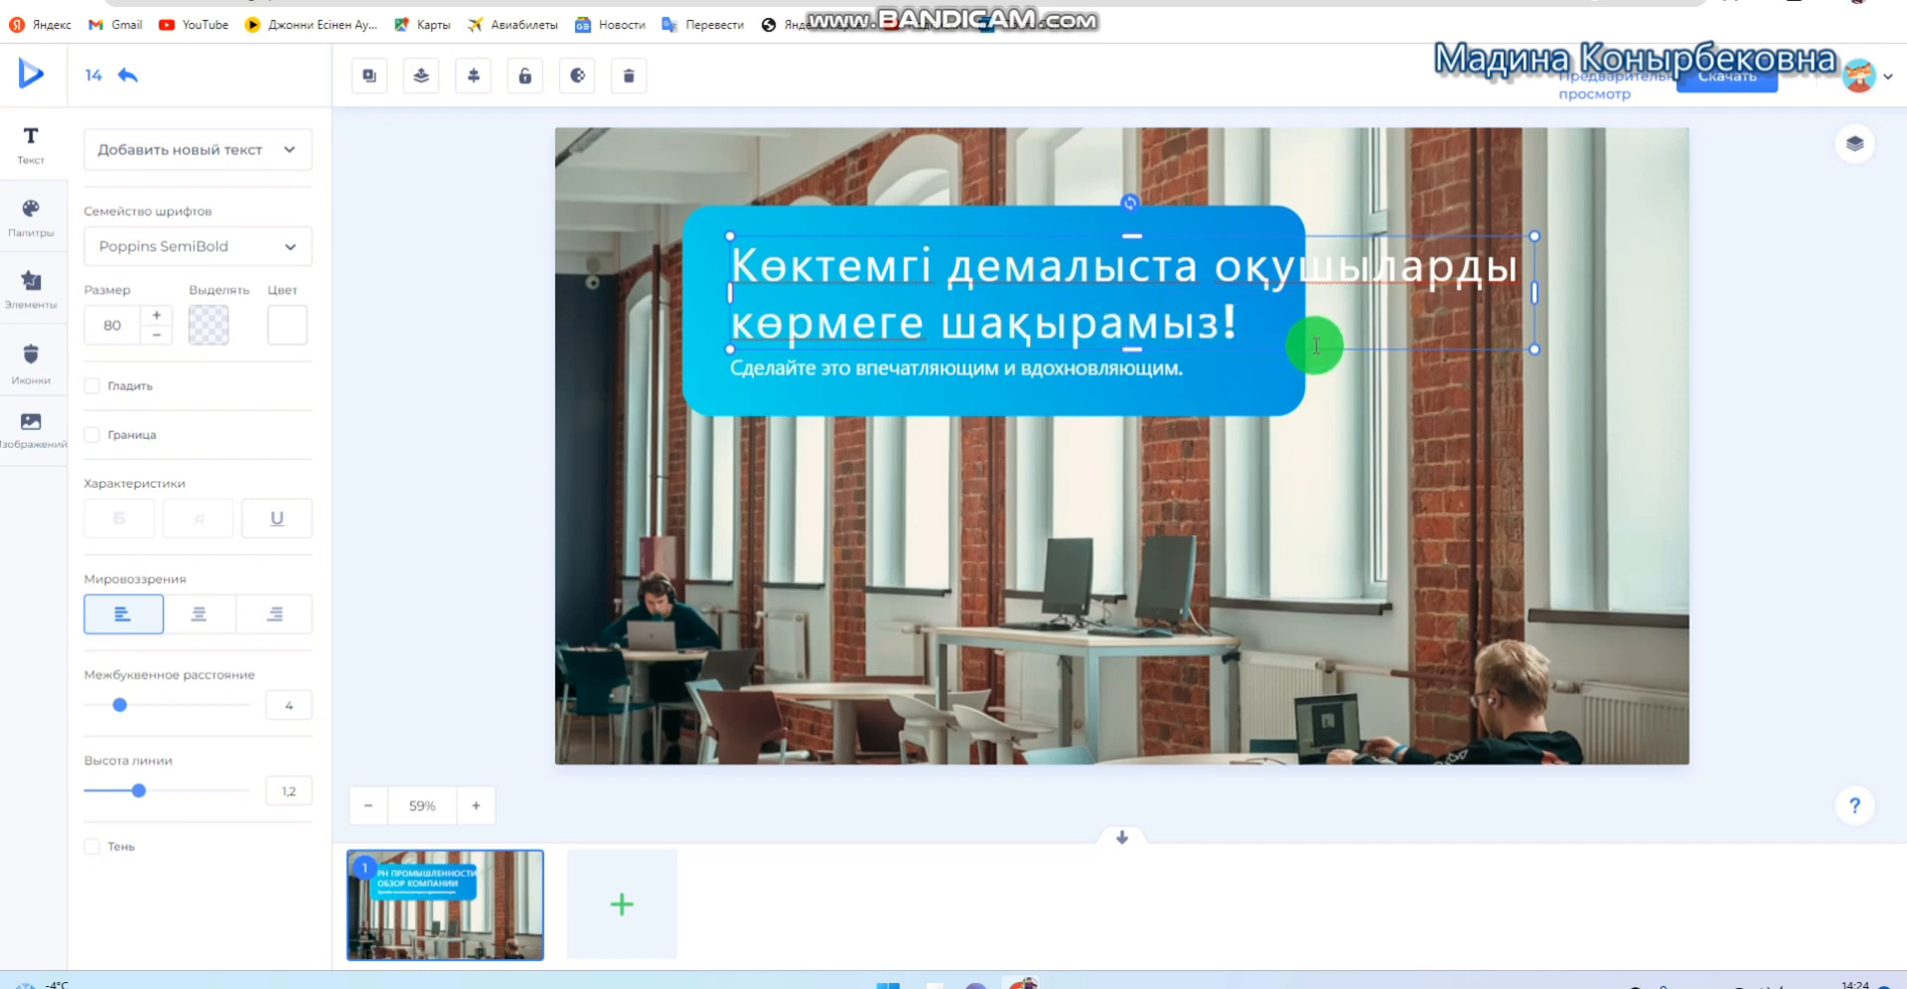
left_click_drag(1534, 349, 1257, 334)
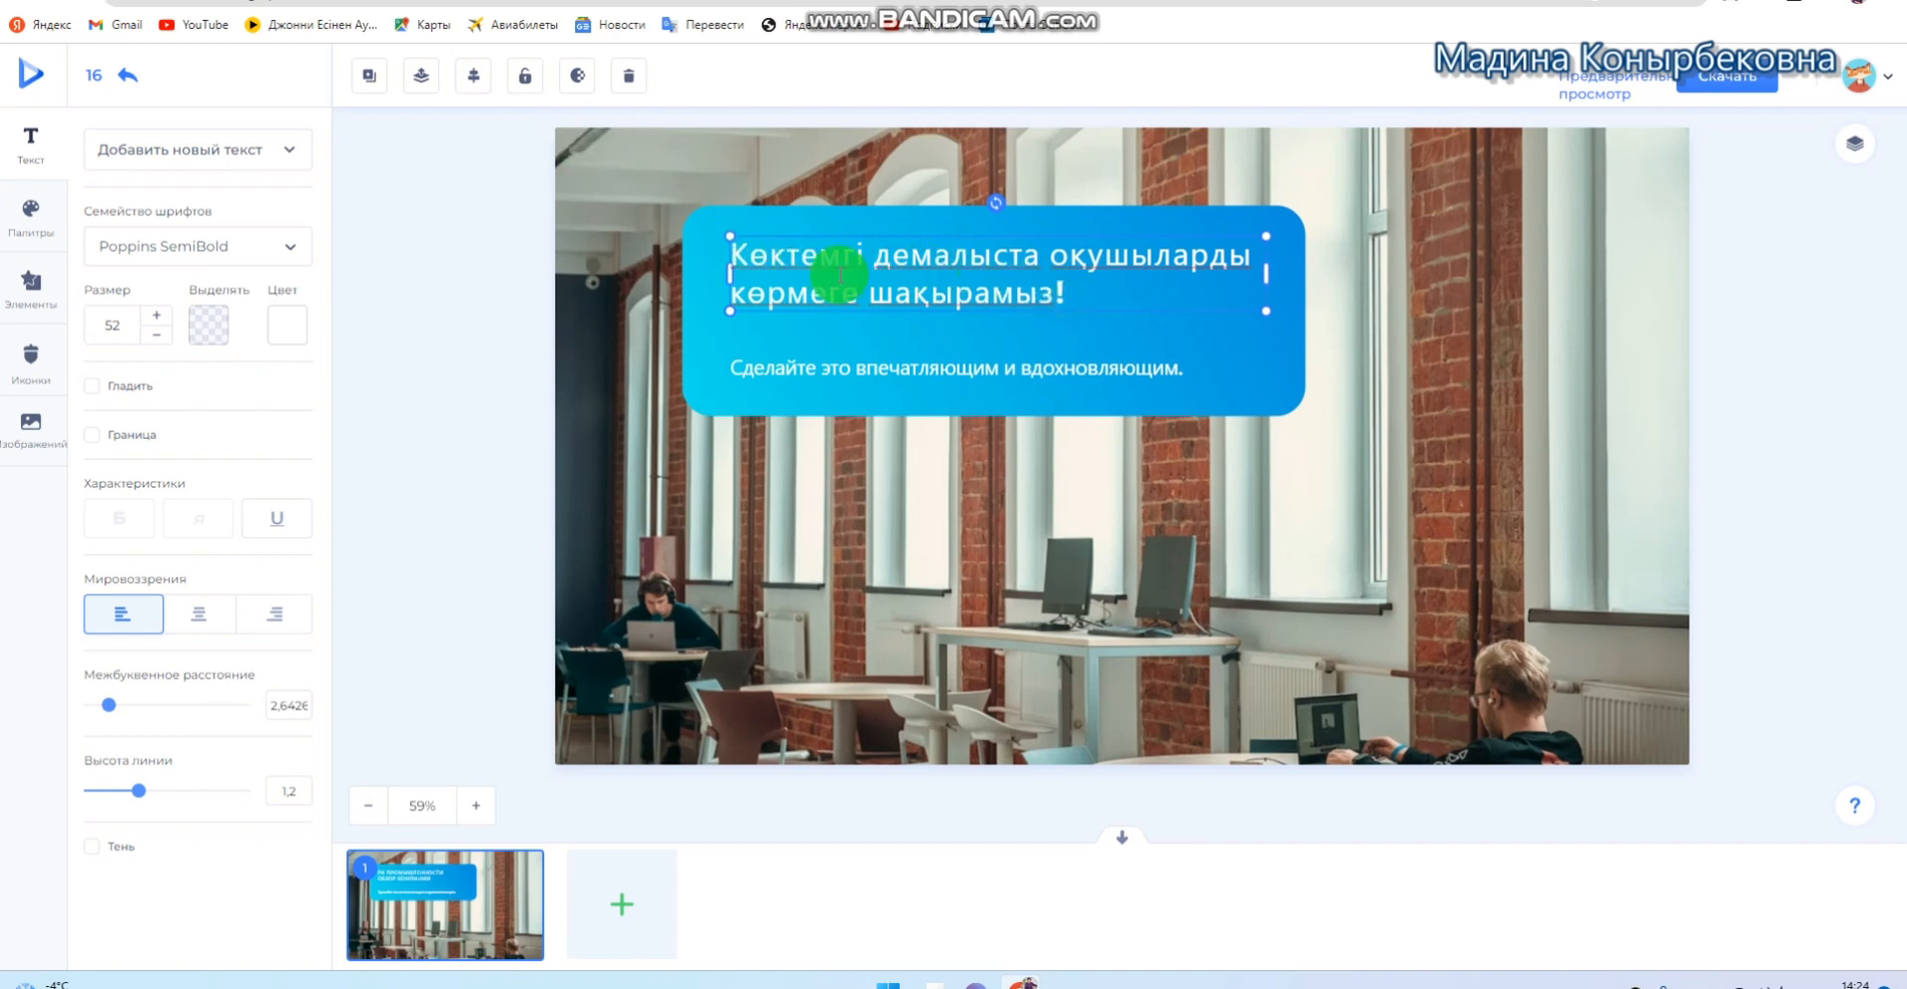
Replace the slide's subtitle with "№1 орта мектебі, 2 қабат сурет көрмесінде күтеміз." and "24.03.2023 г." on a second line
left_click(904, 366)
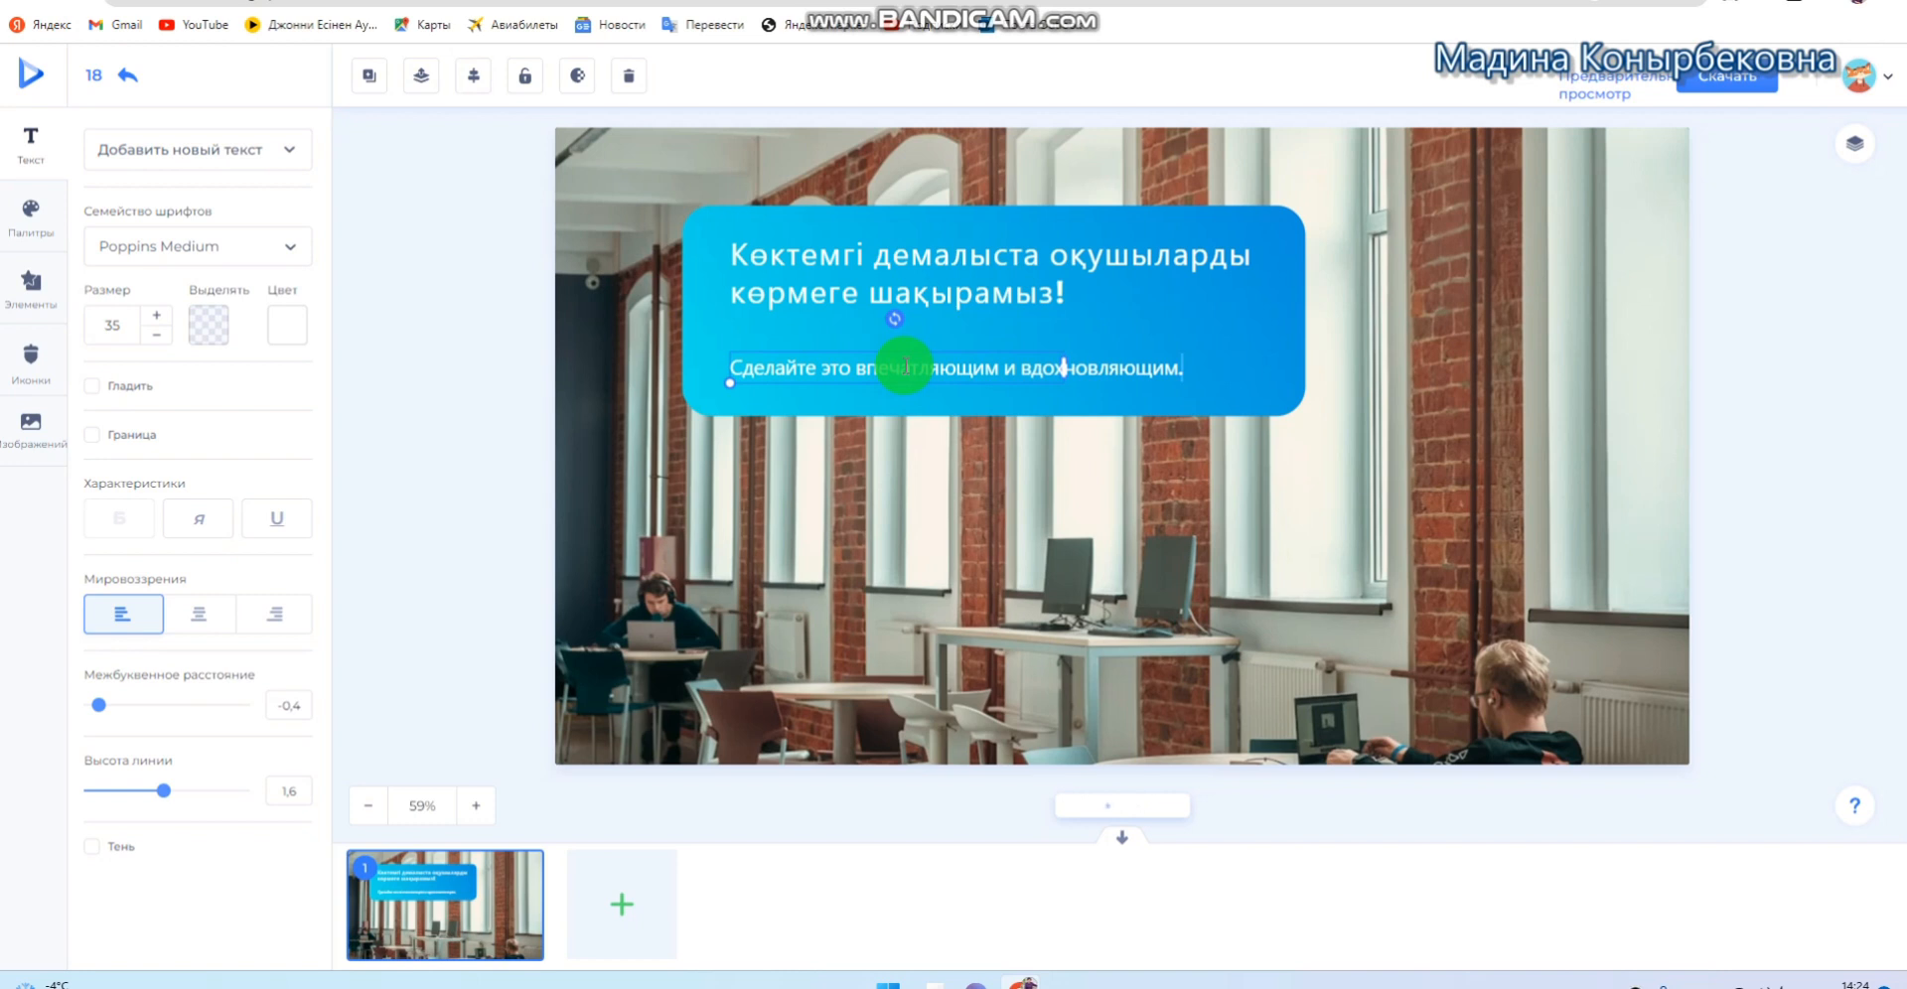
key("BackSpace")
key("BackSpace")
key("BackSpace")
key("BackSpace")
key("BackSpace")
key("BackSpace")
key("BackSpace")
key("BackSpace")
key("BackSpace")
key("BackSpace")
key("BackSpace")
key("BackSpace")
key("BackSpace")
key("BackSpace")
key("BackSpace")
key("BackSpace")
key("BackSpace")
key("BackSpace")
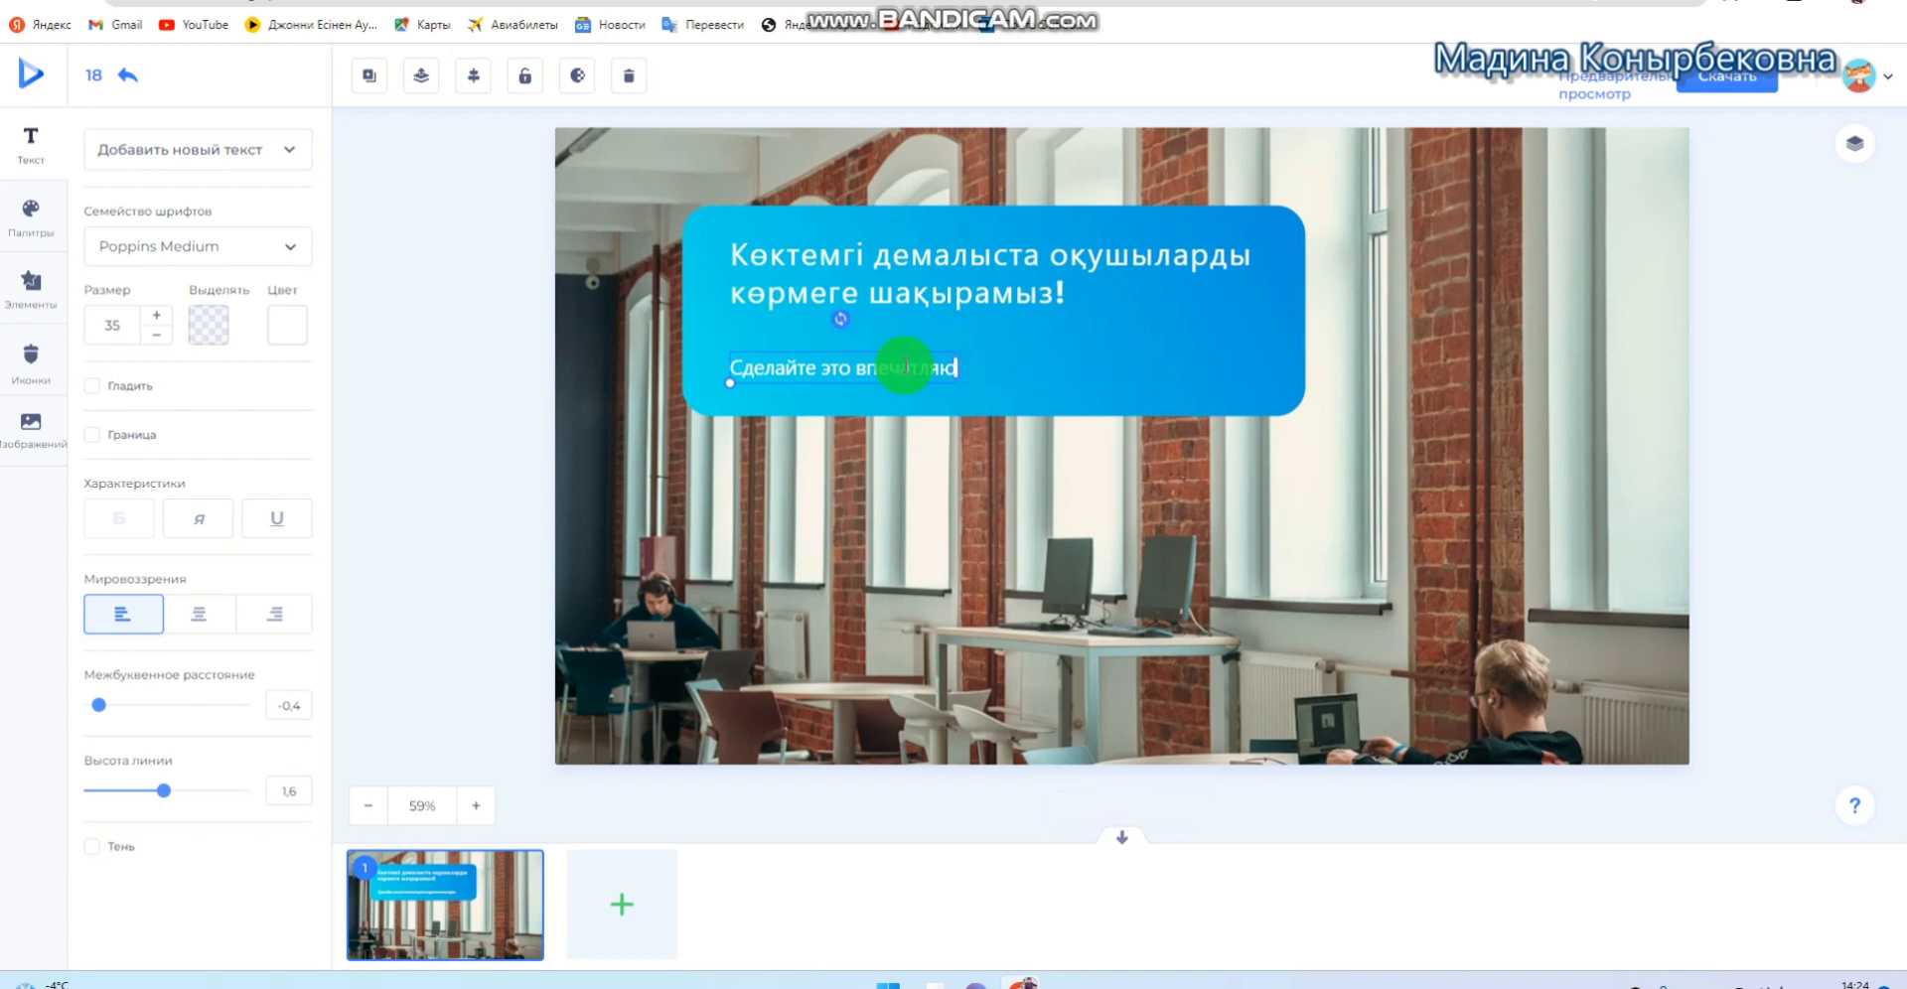
key("BackSpace")
key("BackSpace")
key("BackSpace")
key("BackSpace")
key("BackSpace")
key("BackSpace")
key("BackSpace")
key("BackSpace")
key("BackSpace")
key("BackSpace")
key("BackSpace")
key("BackSpace")
key("BackSpace")
key("BackSpace")
key("BackSpace")
key("BackSpace")
type("№")
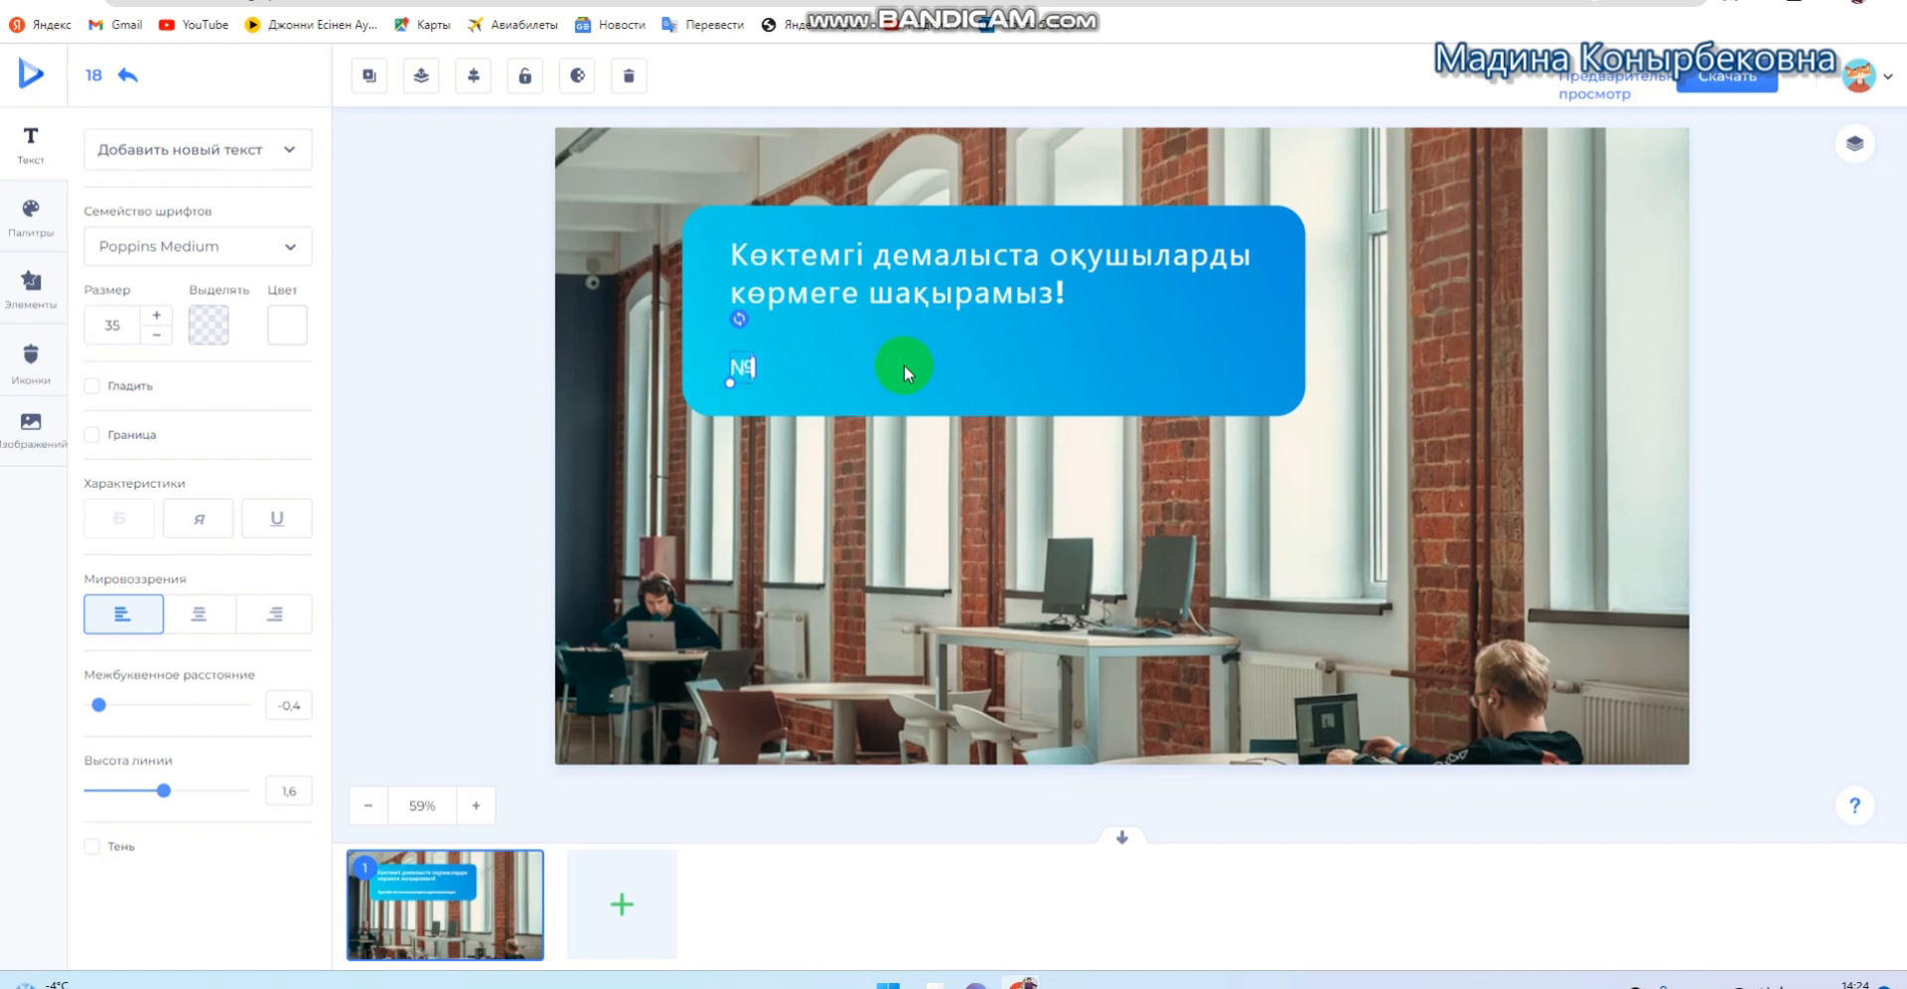
type("1 орта мектебі")
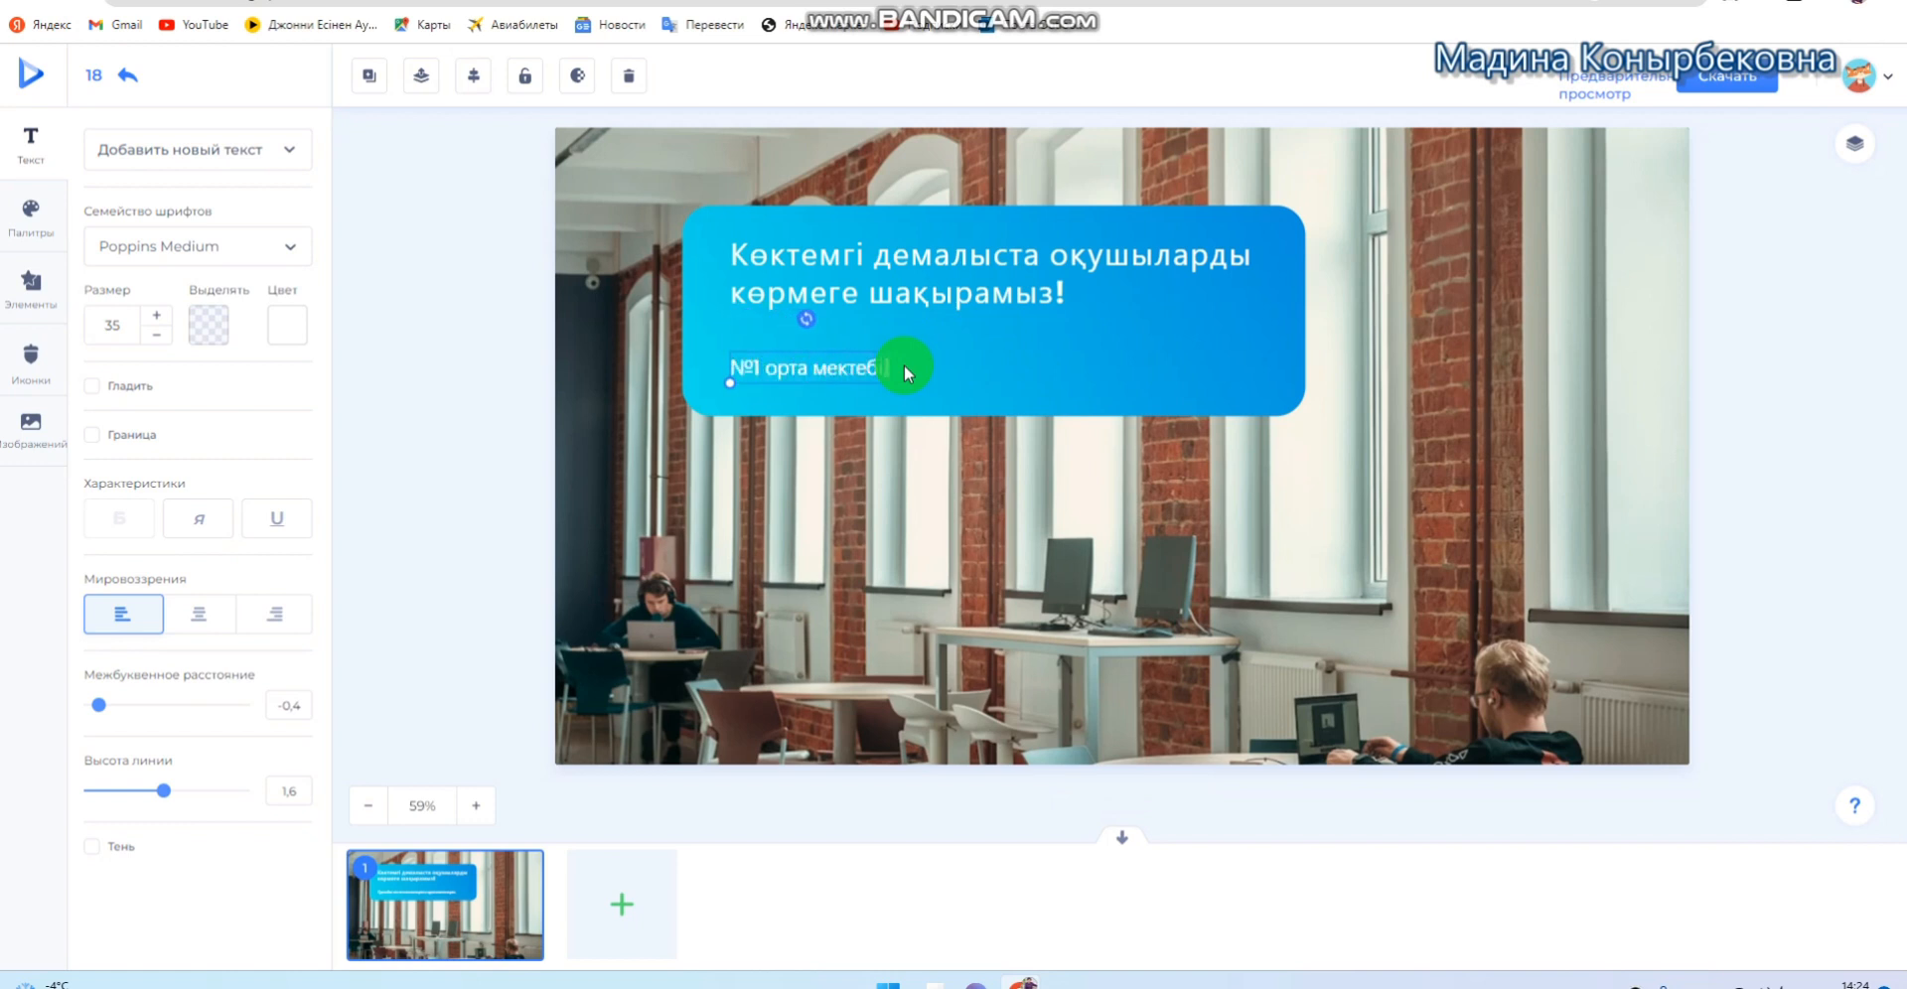
type(", 2")
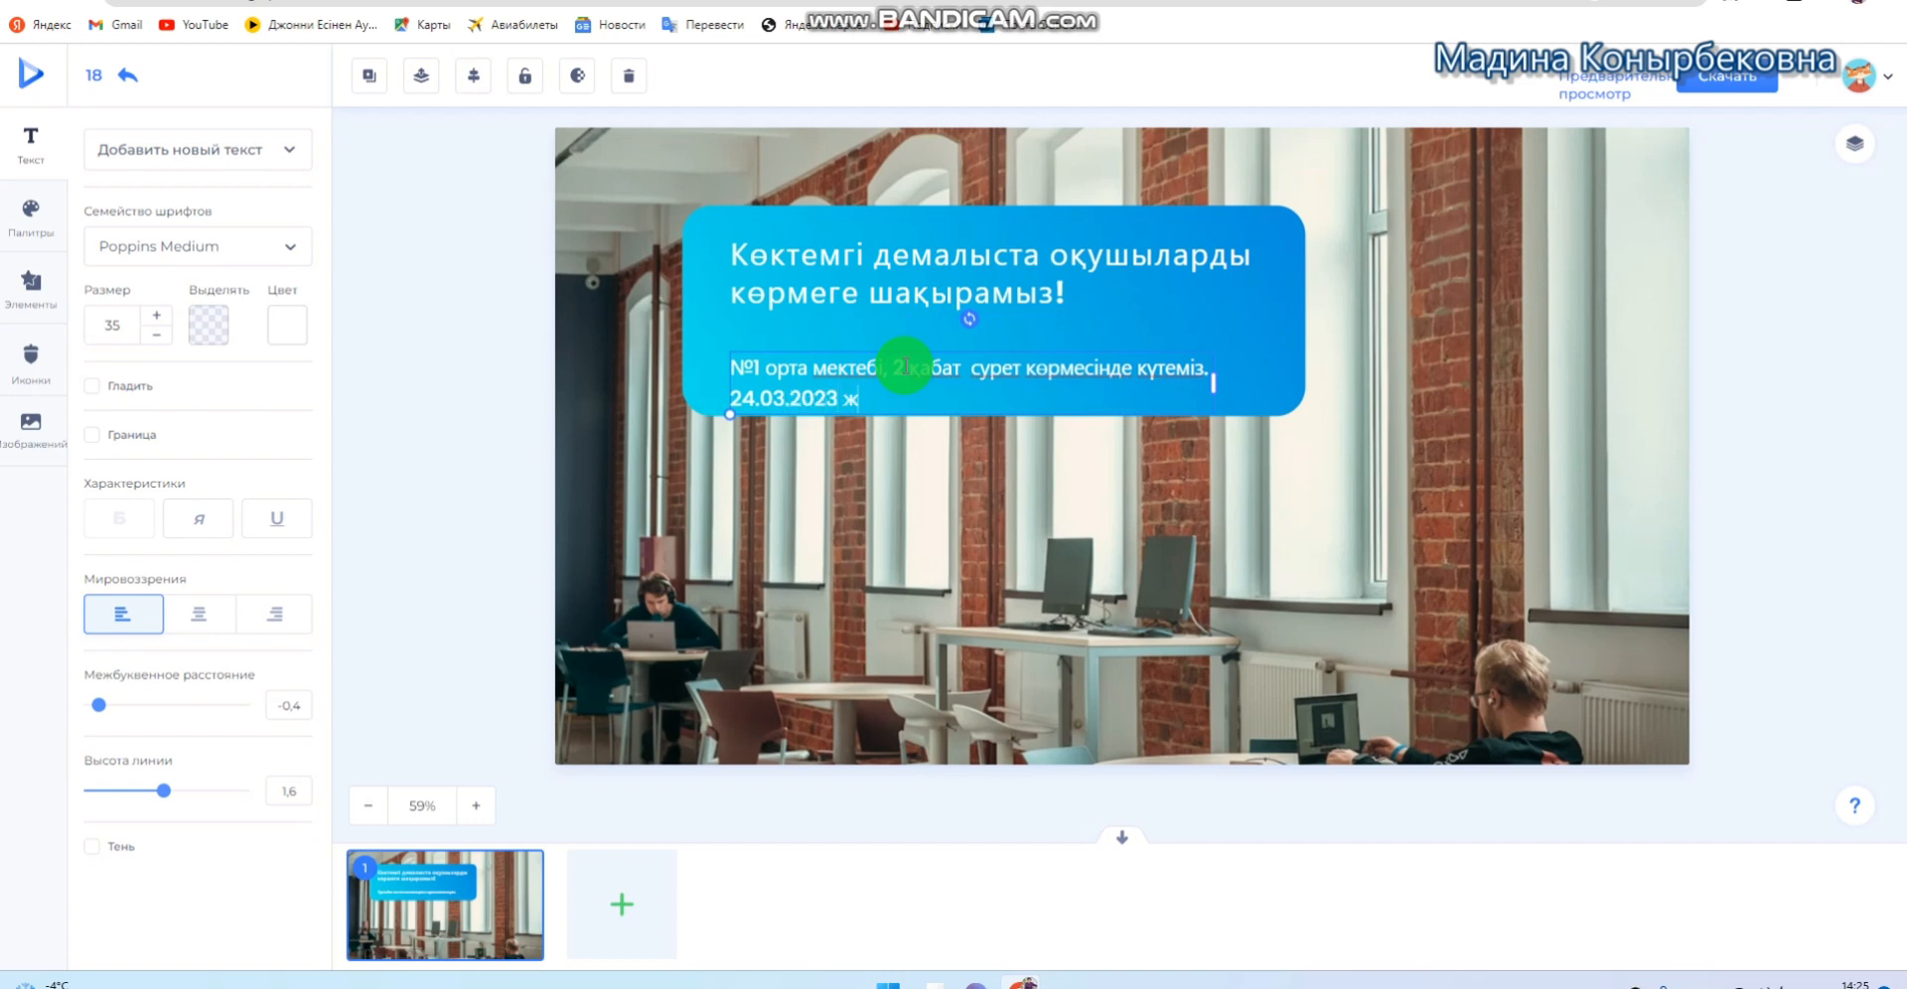
left_click(1023, 261)
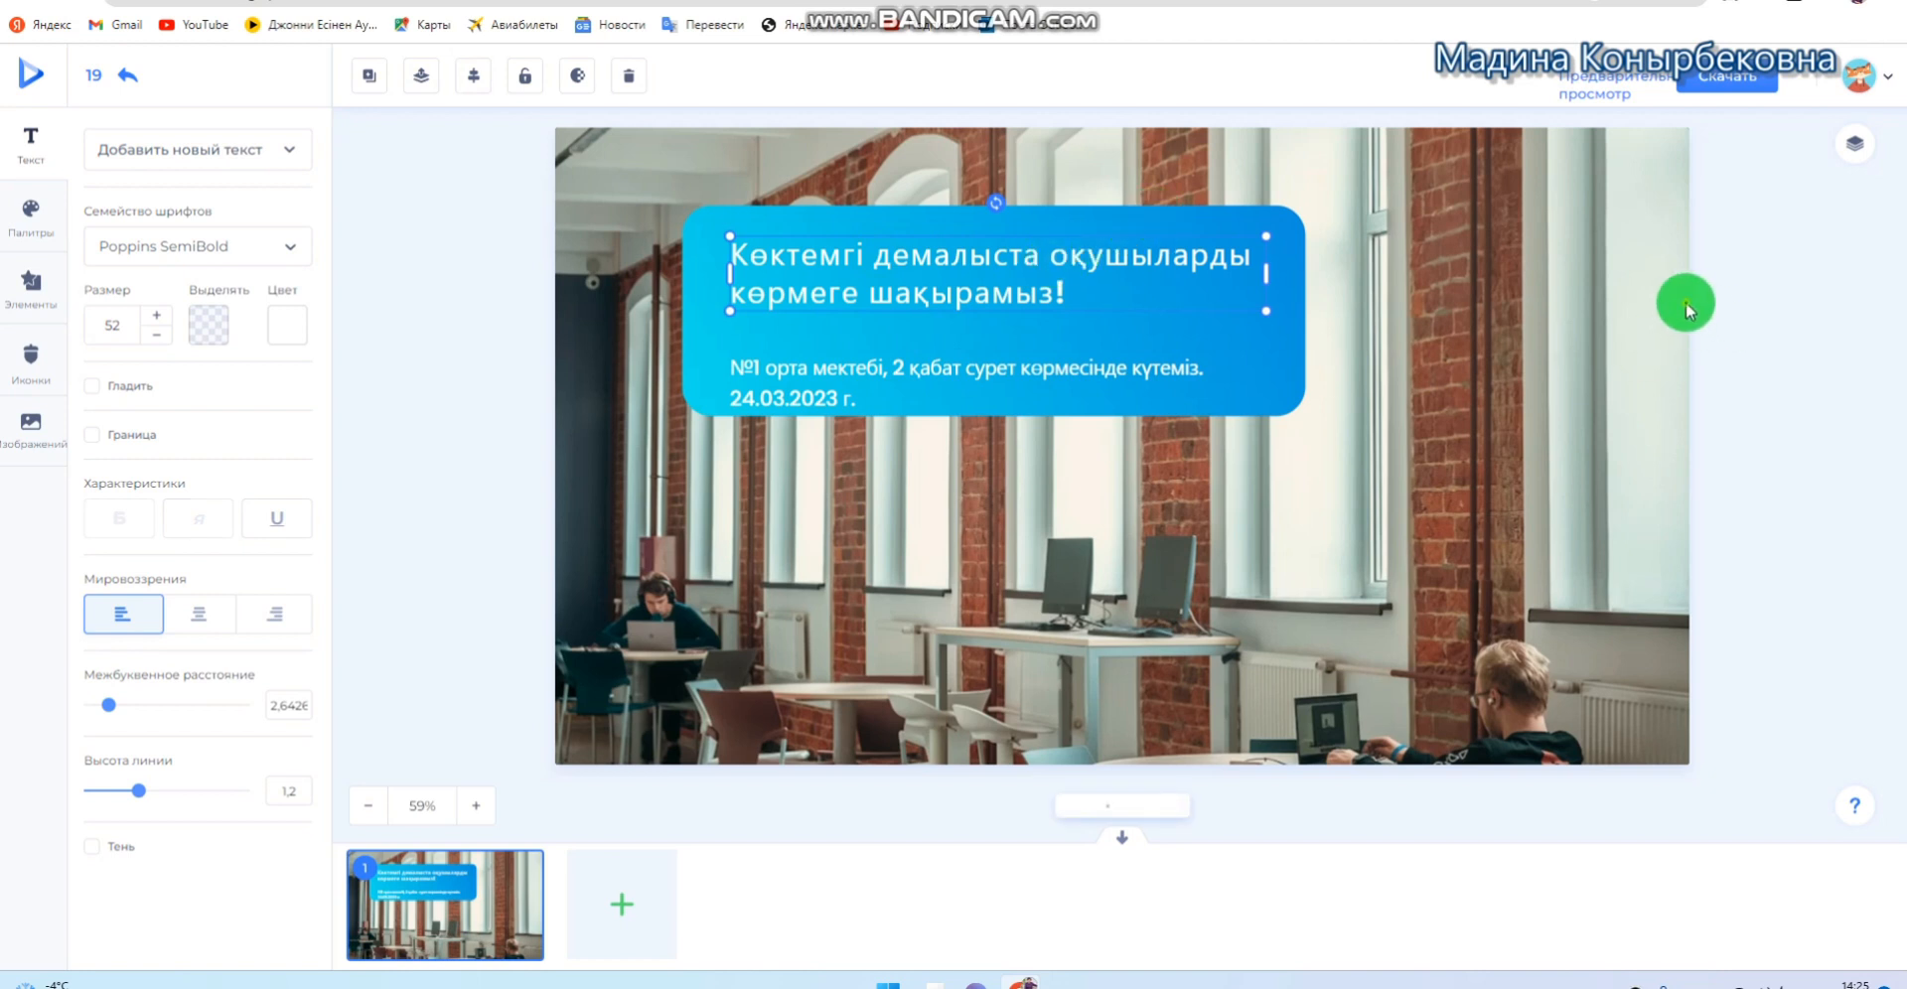
Enlarge the blue box slightly from its lower-right corner so it encloses the two-line subtitle
left_click(1331, 375)
left_click(1170, 397)
left_click(1277, 394)
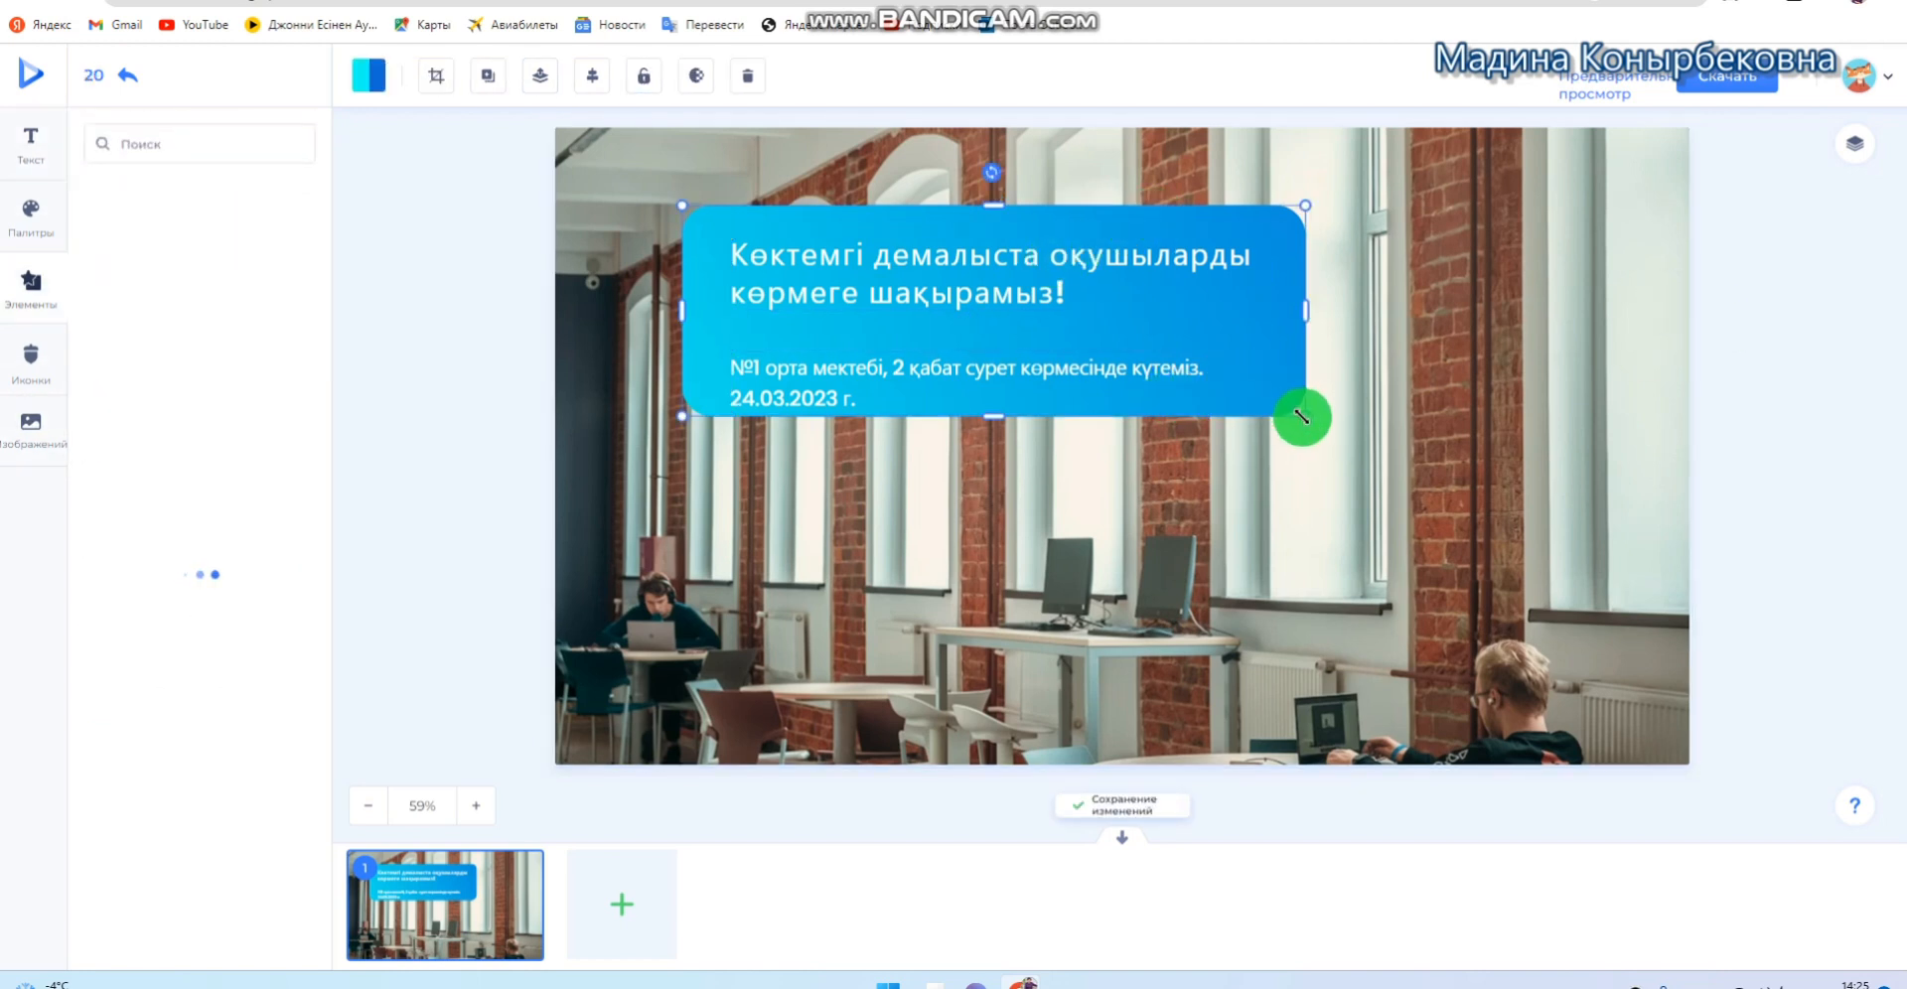
mouse_move(1300, 413)
left_mouse_down()
mouse_move(1248, 413)
mouse_move(1248, 447)
mouse_move(1252, 341)
mouse_move(1099, 298)
mouse_move(1304, 376)
mouse_move(1299, 405)
mouse_move(1319, 414)
left_mouse_up()
left_click(1828, 290)
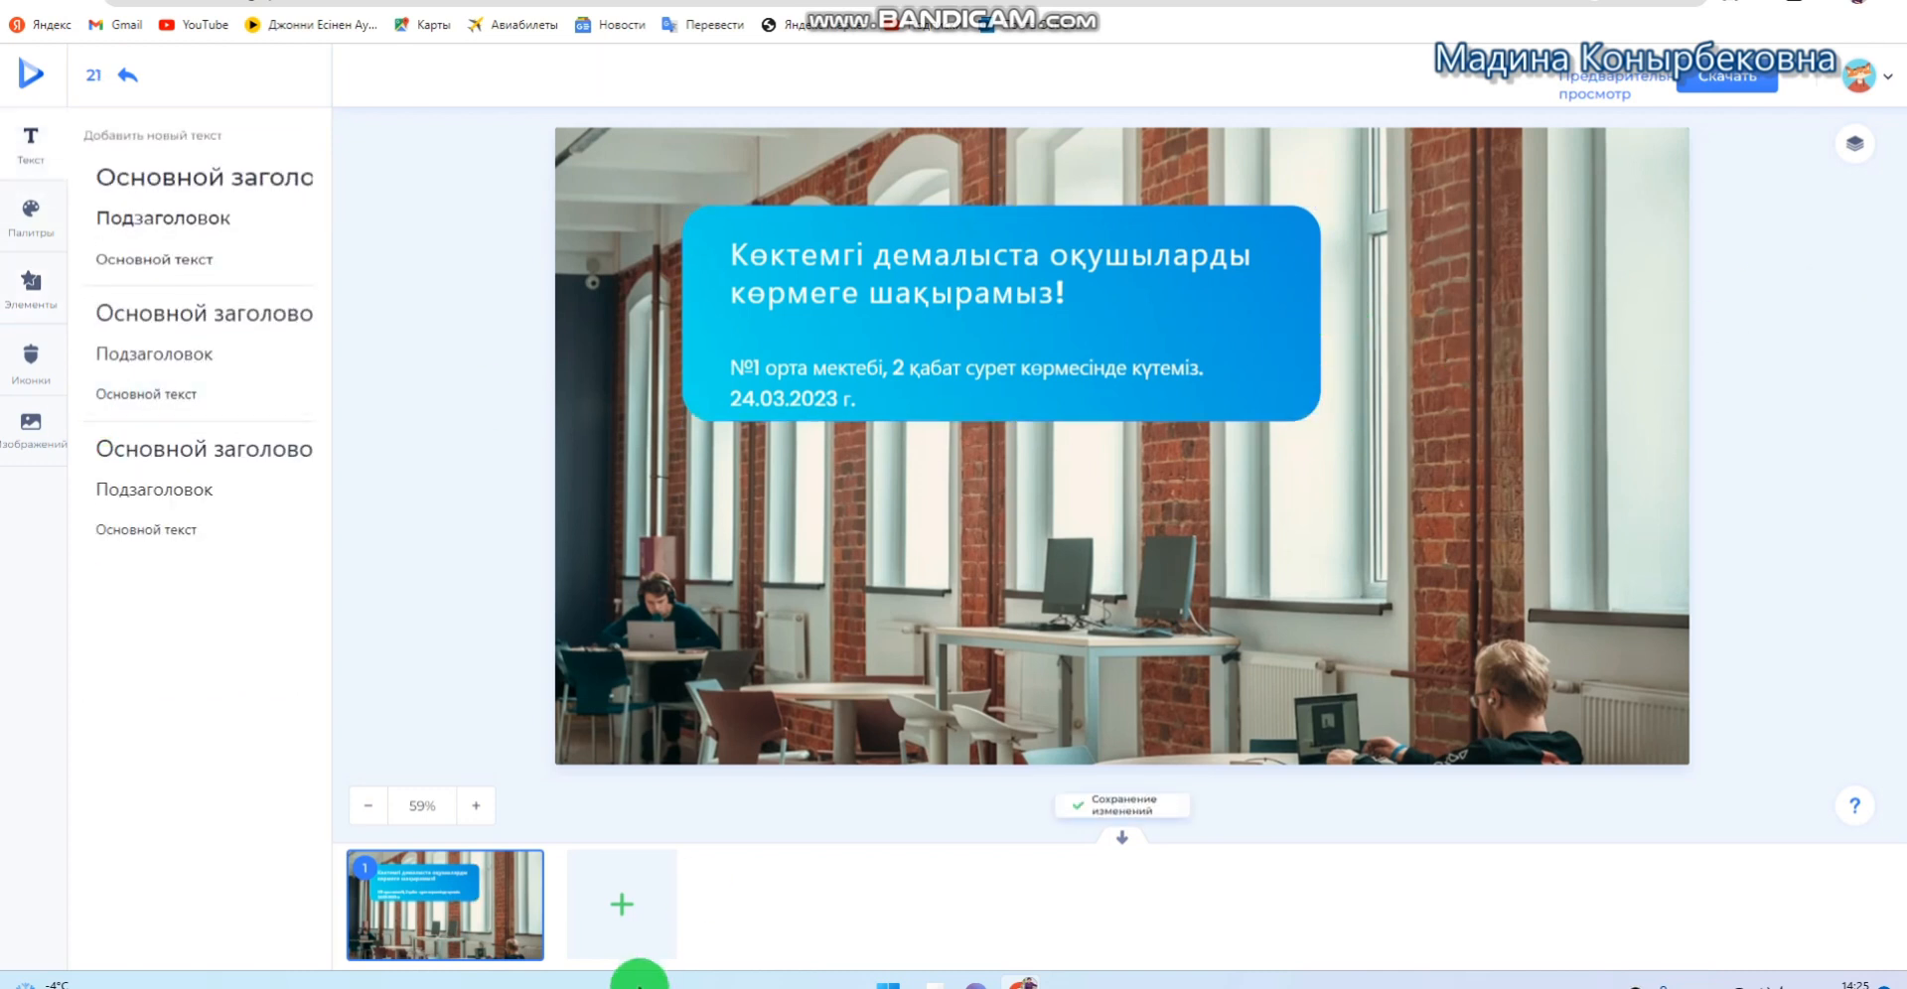
Duplicate the slide's background photo, shift the copy downward and delete it again
left_click(612, 645)
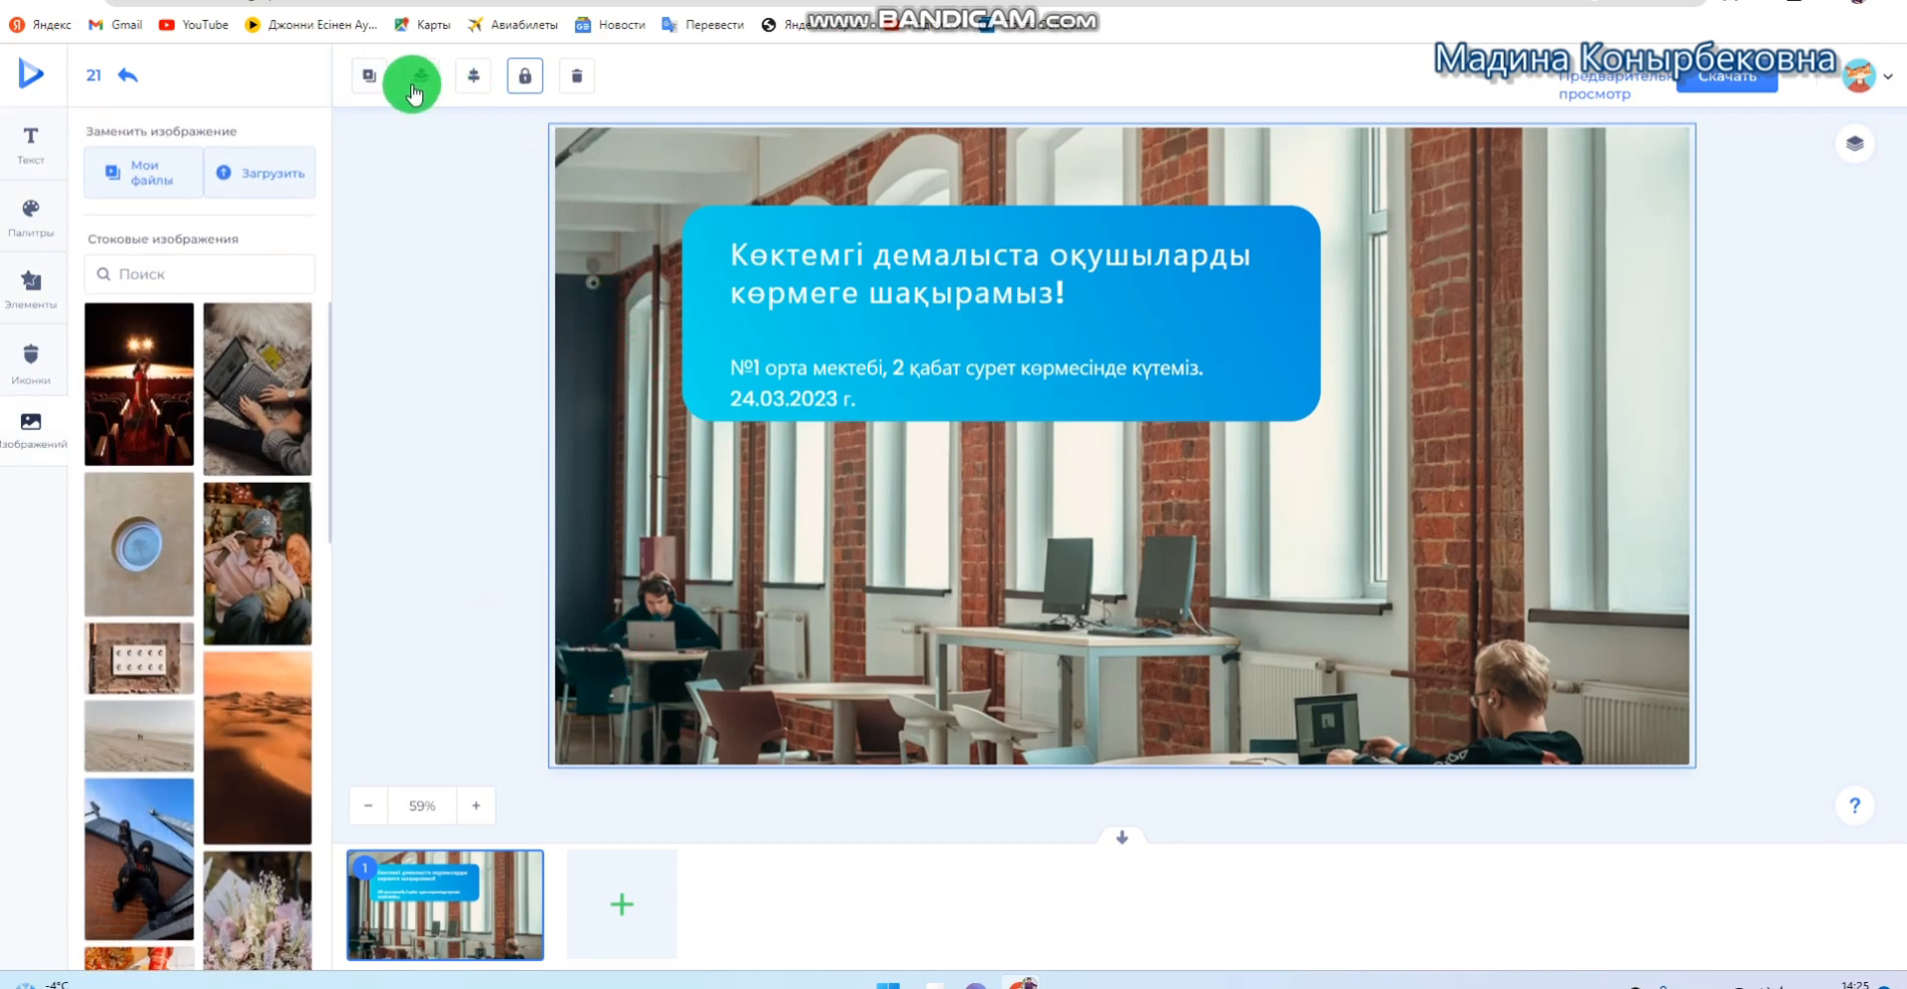
left_click(368, 78)
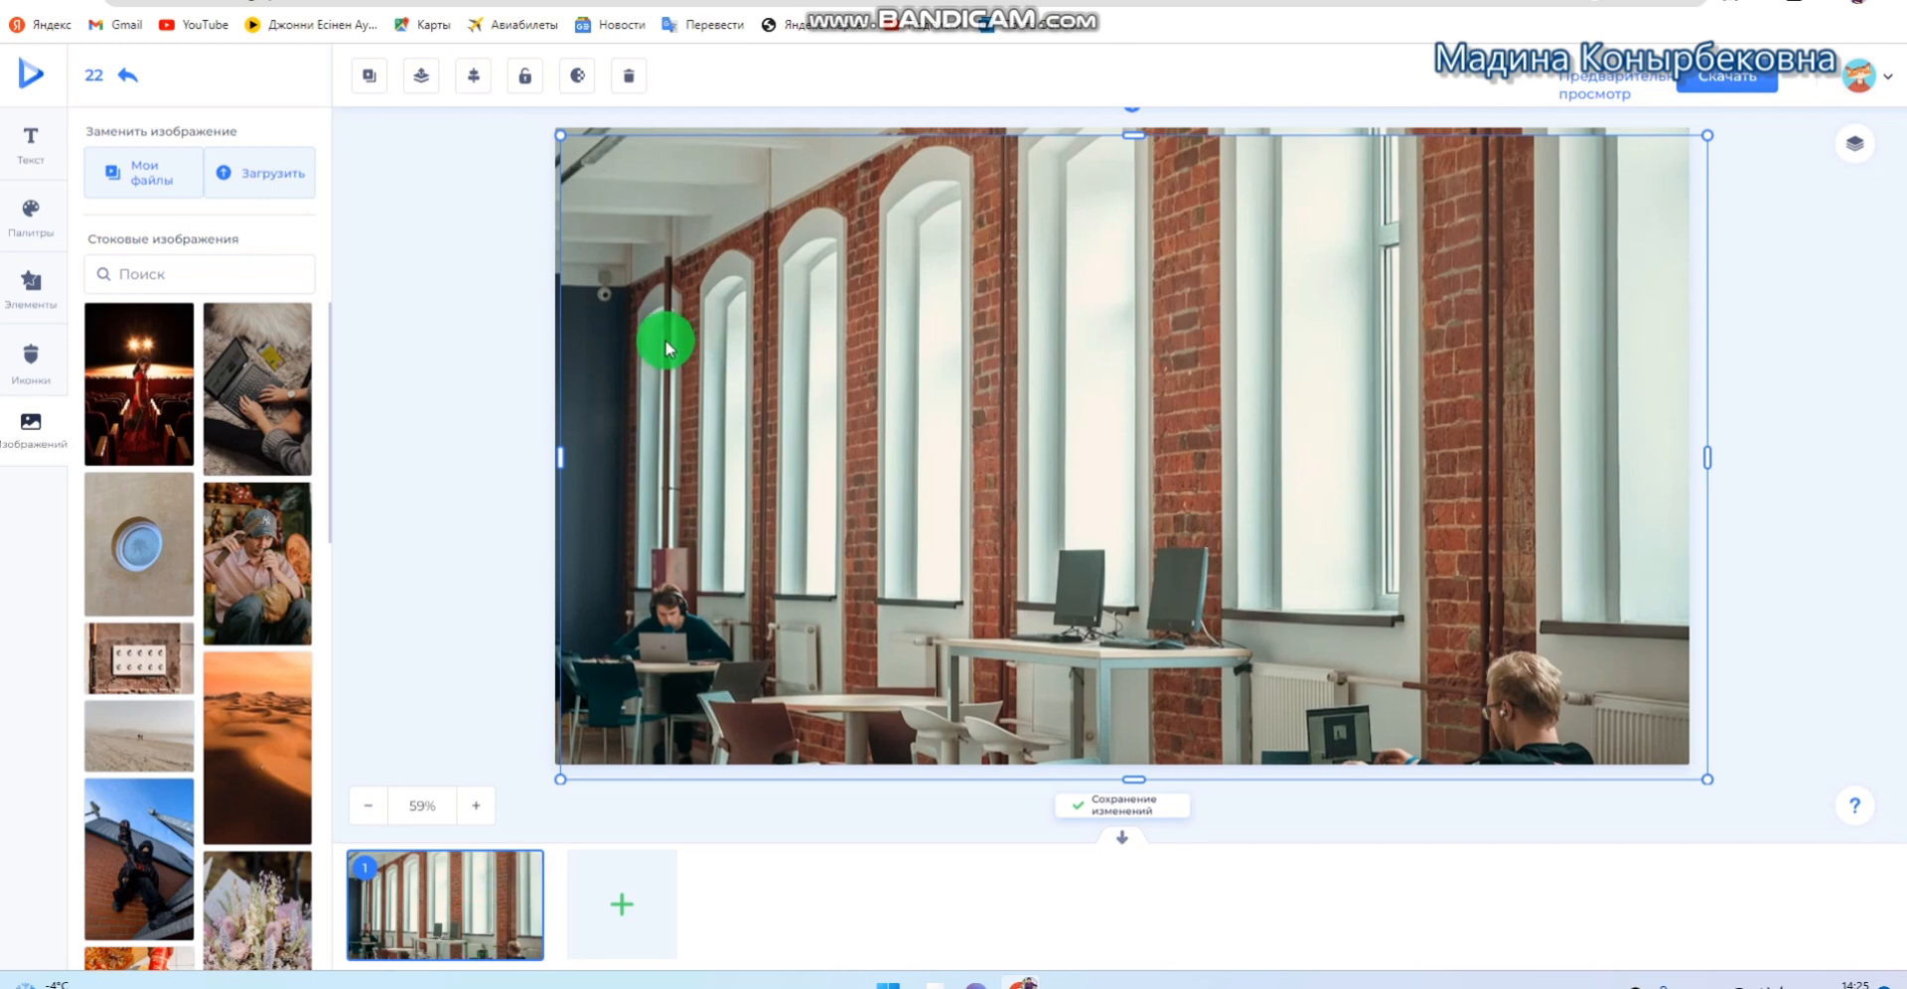
left_click_drag(666, 346, 807, 398)
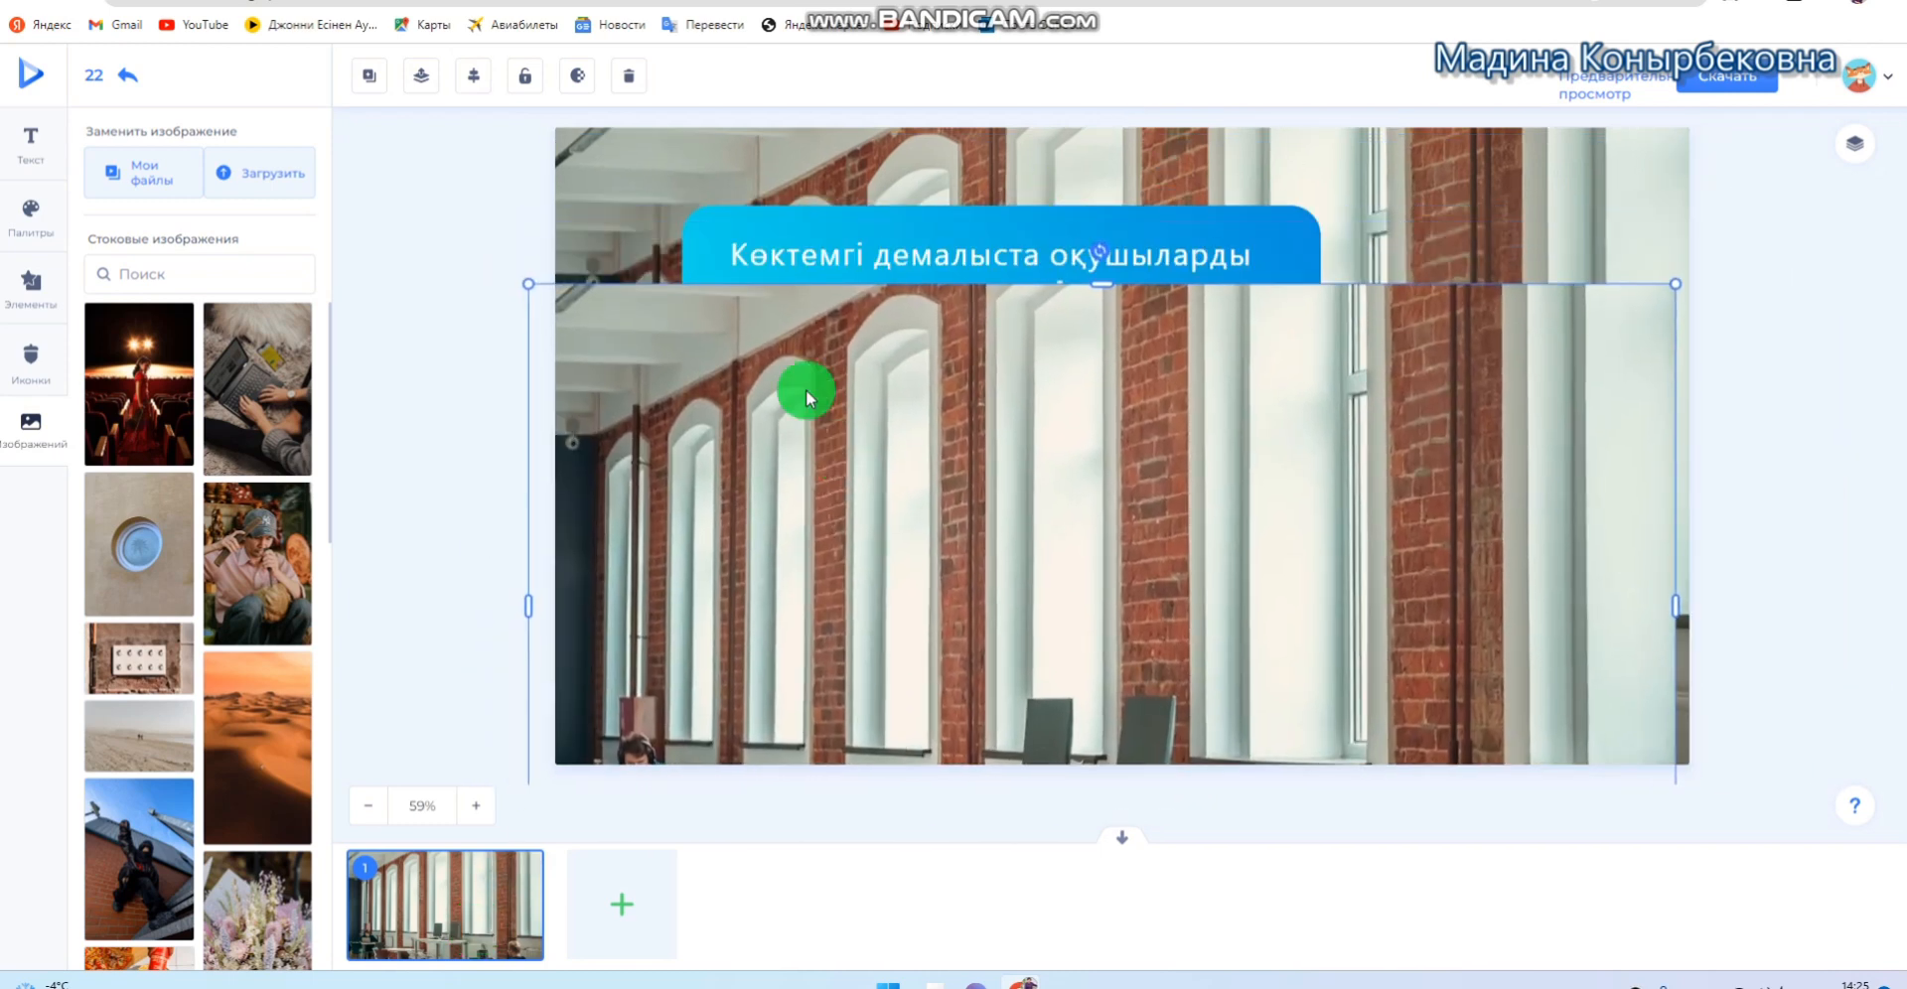
left_click(629, 78)
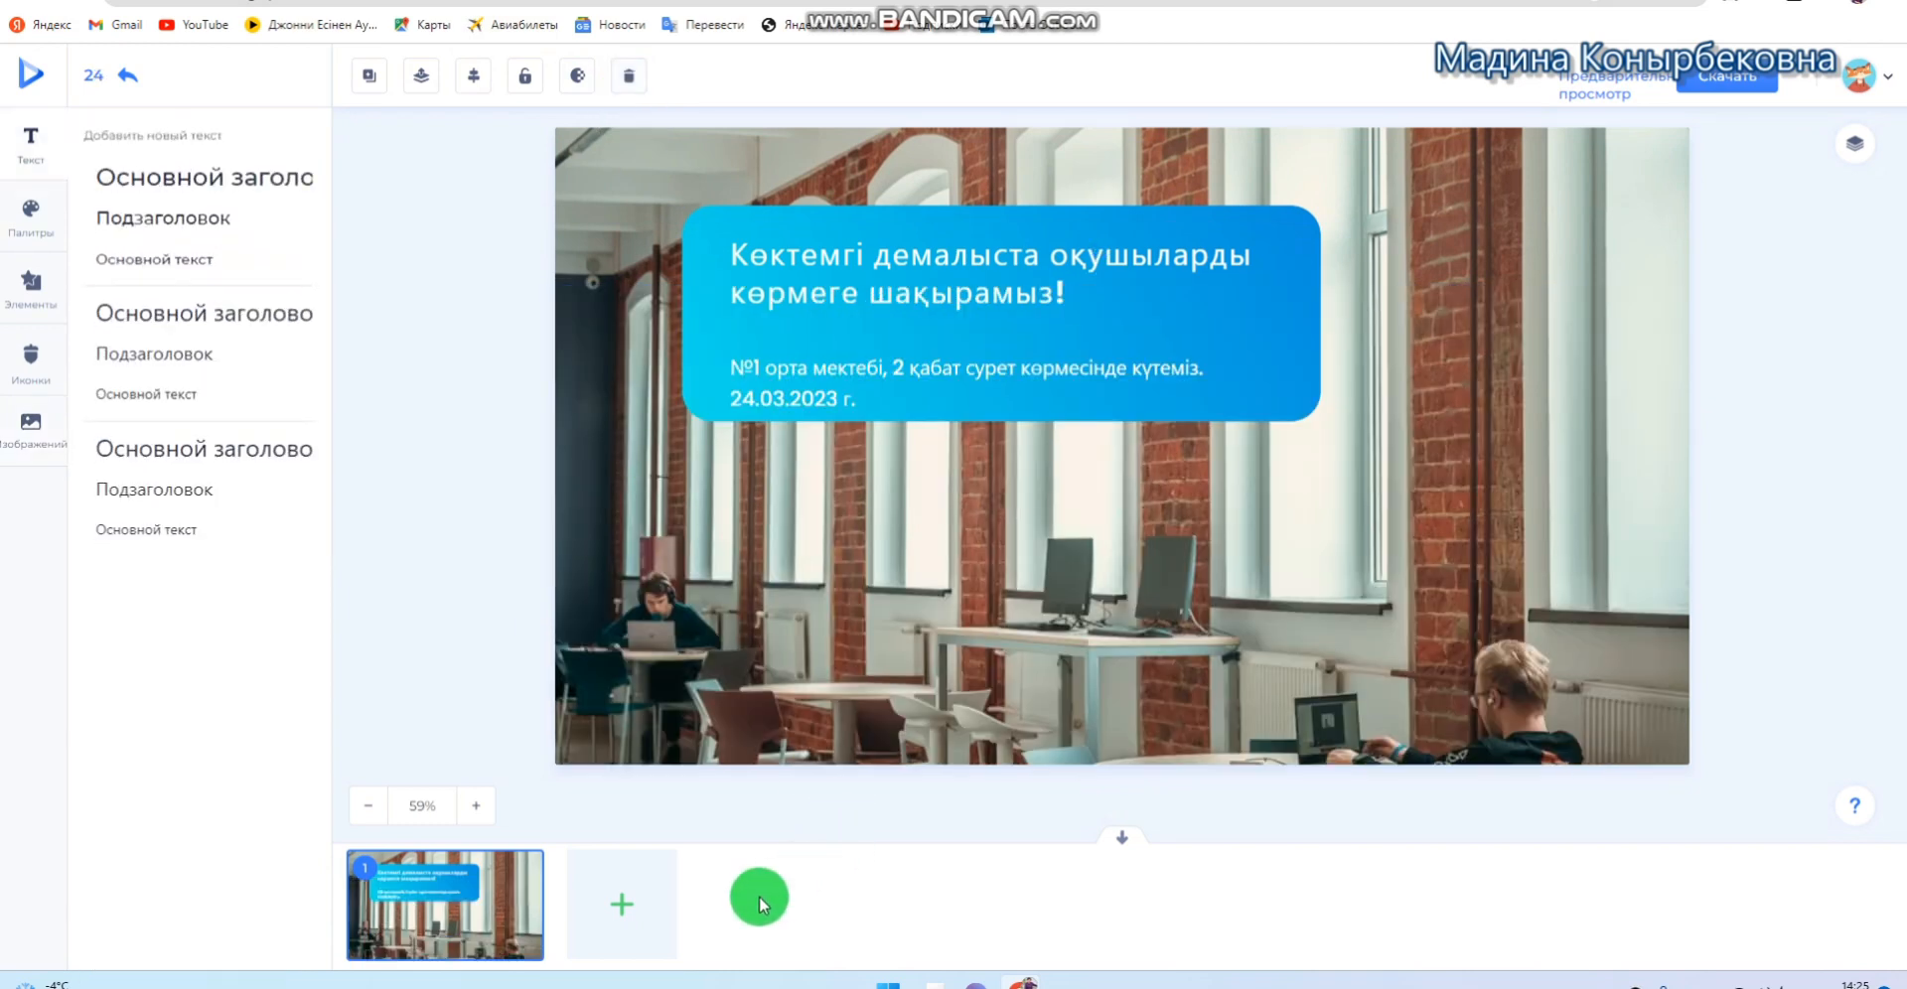
Duplicate slide 1 and open the copy as slide 2
left_click(485, 922)
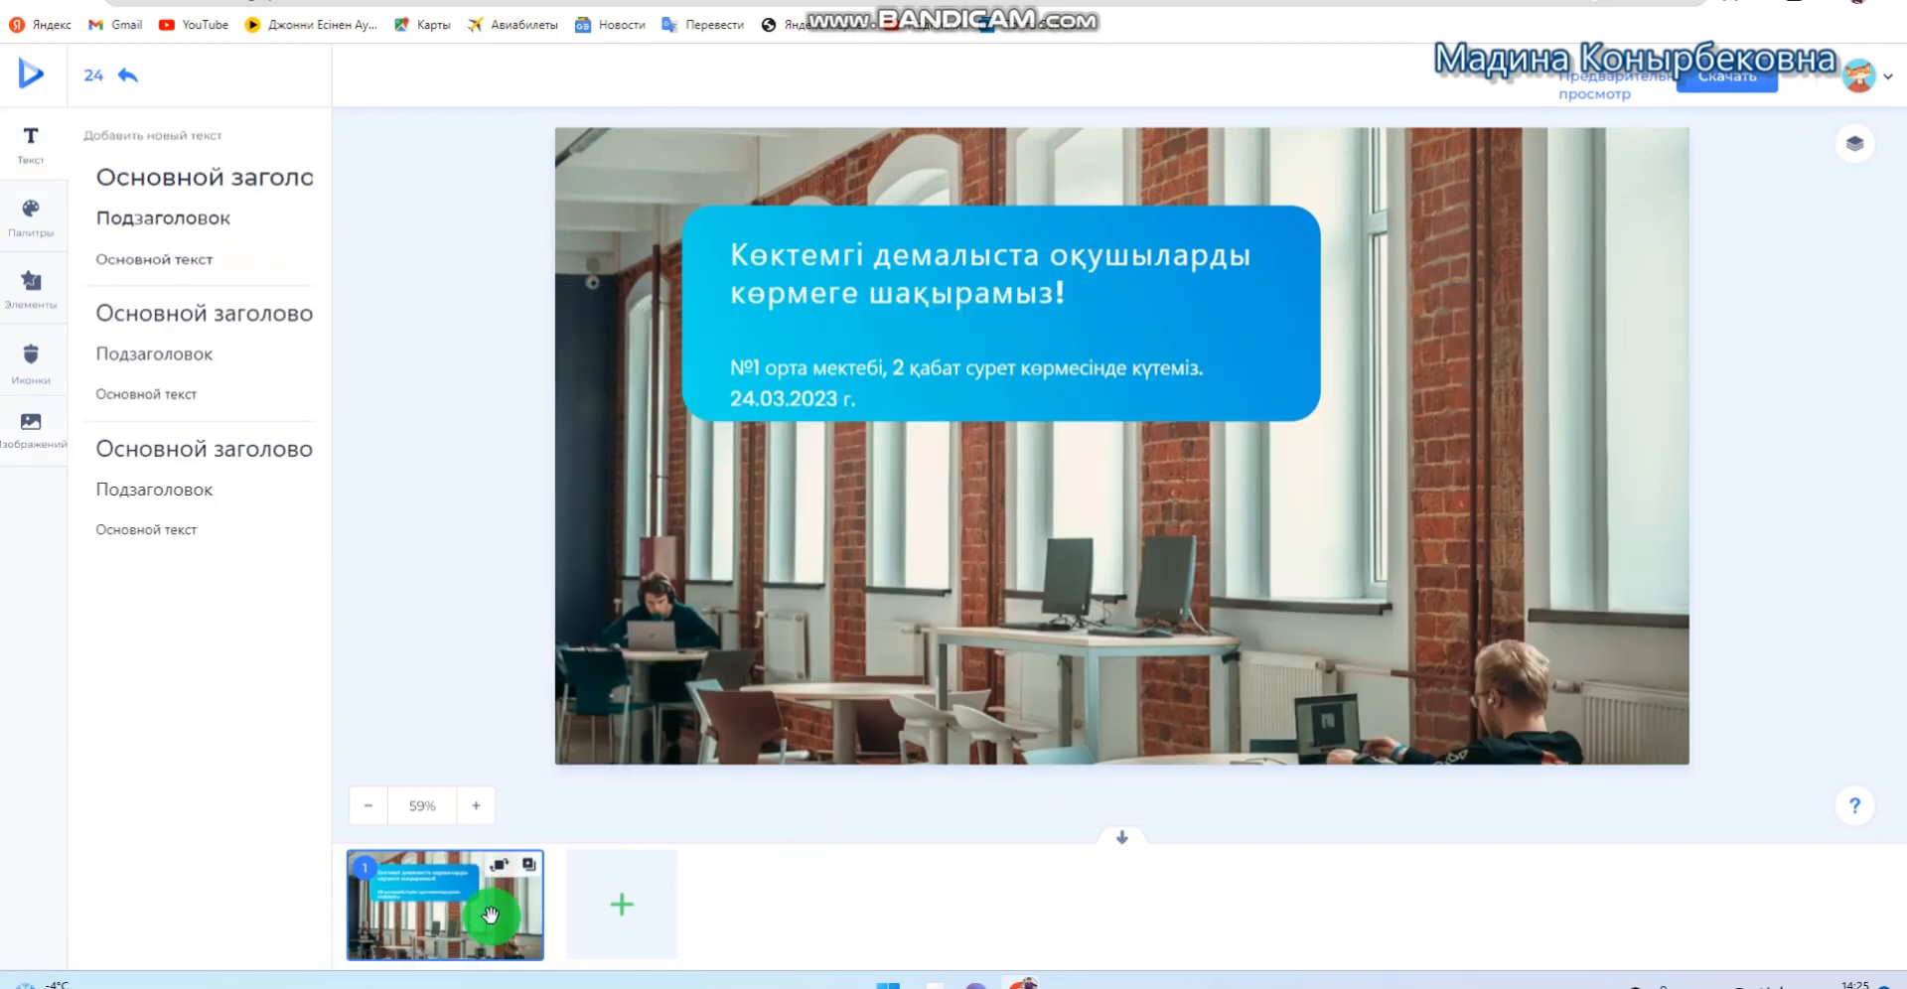
left_click(529, 872)
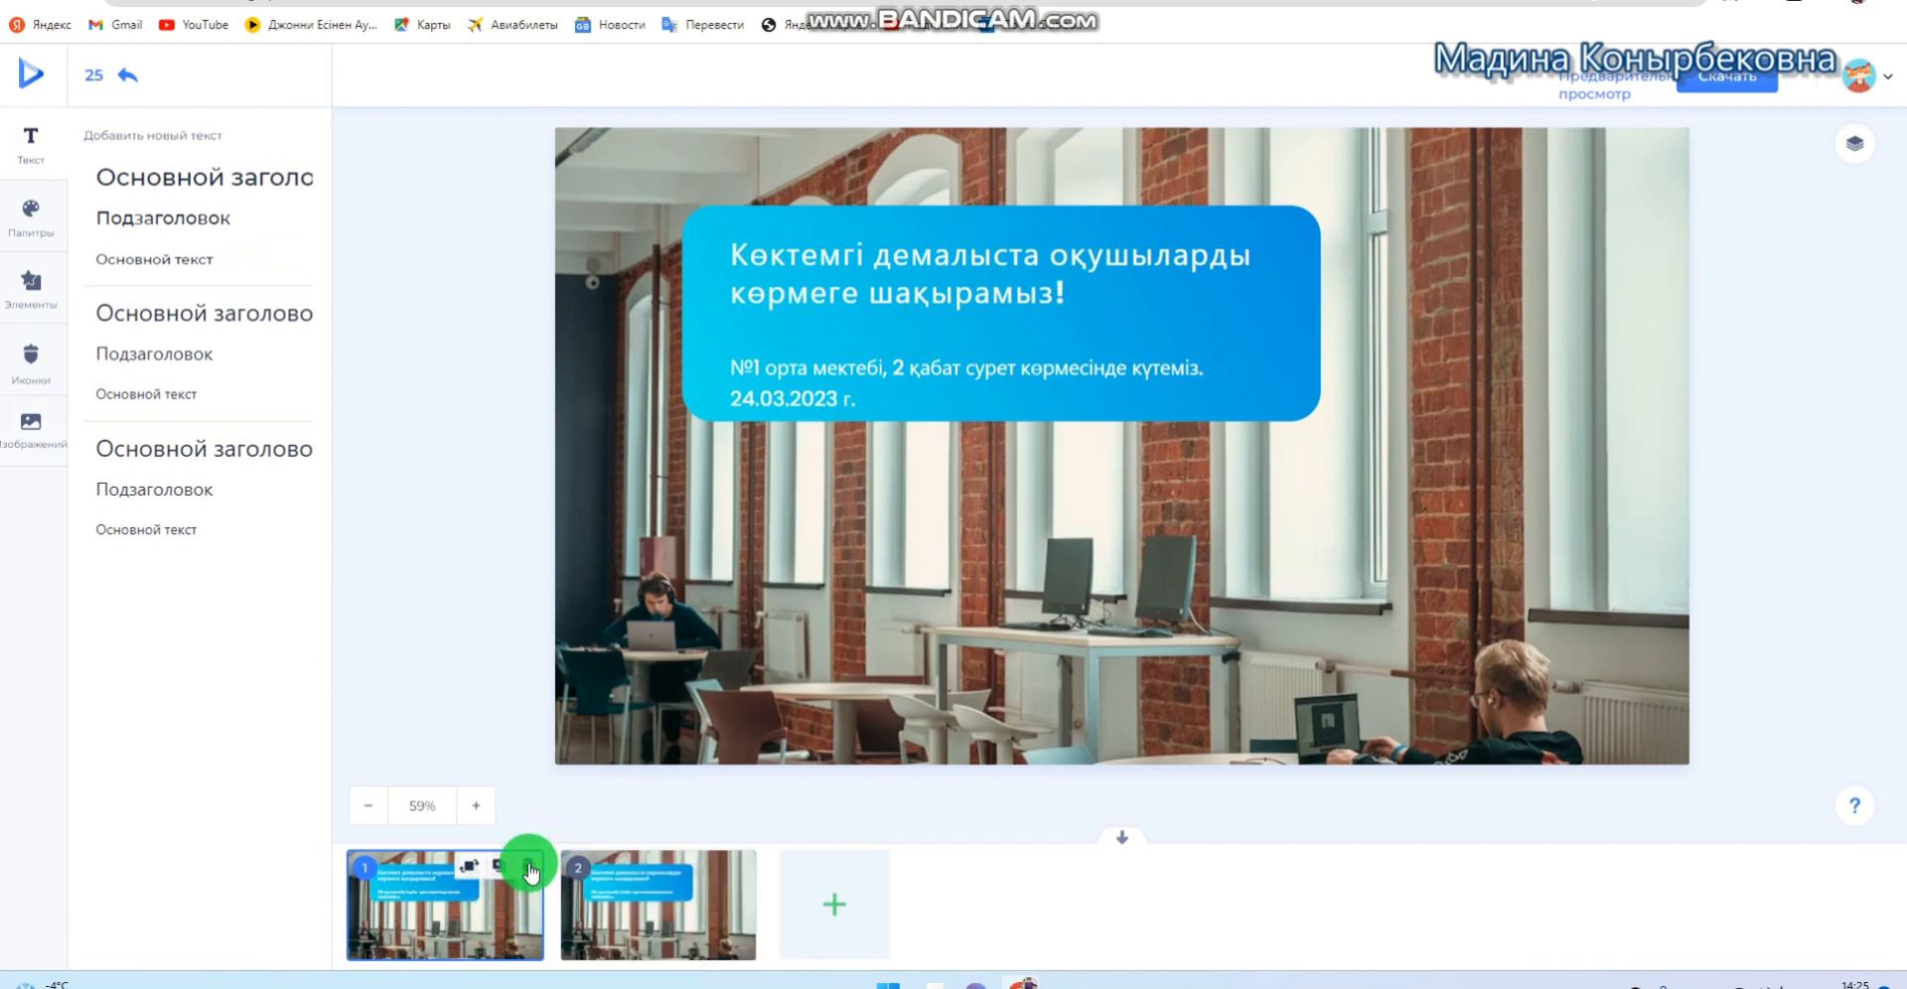
left_click(630, 918)
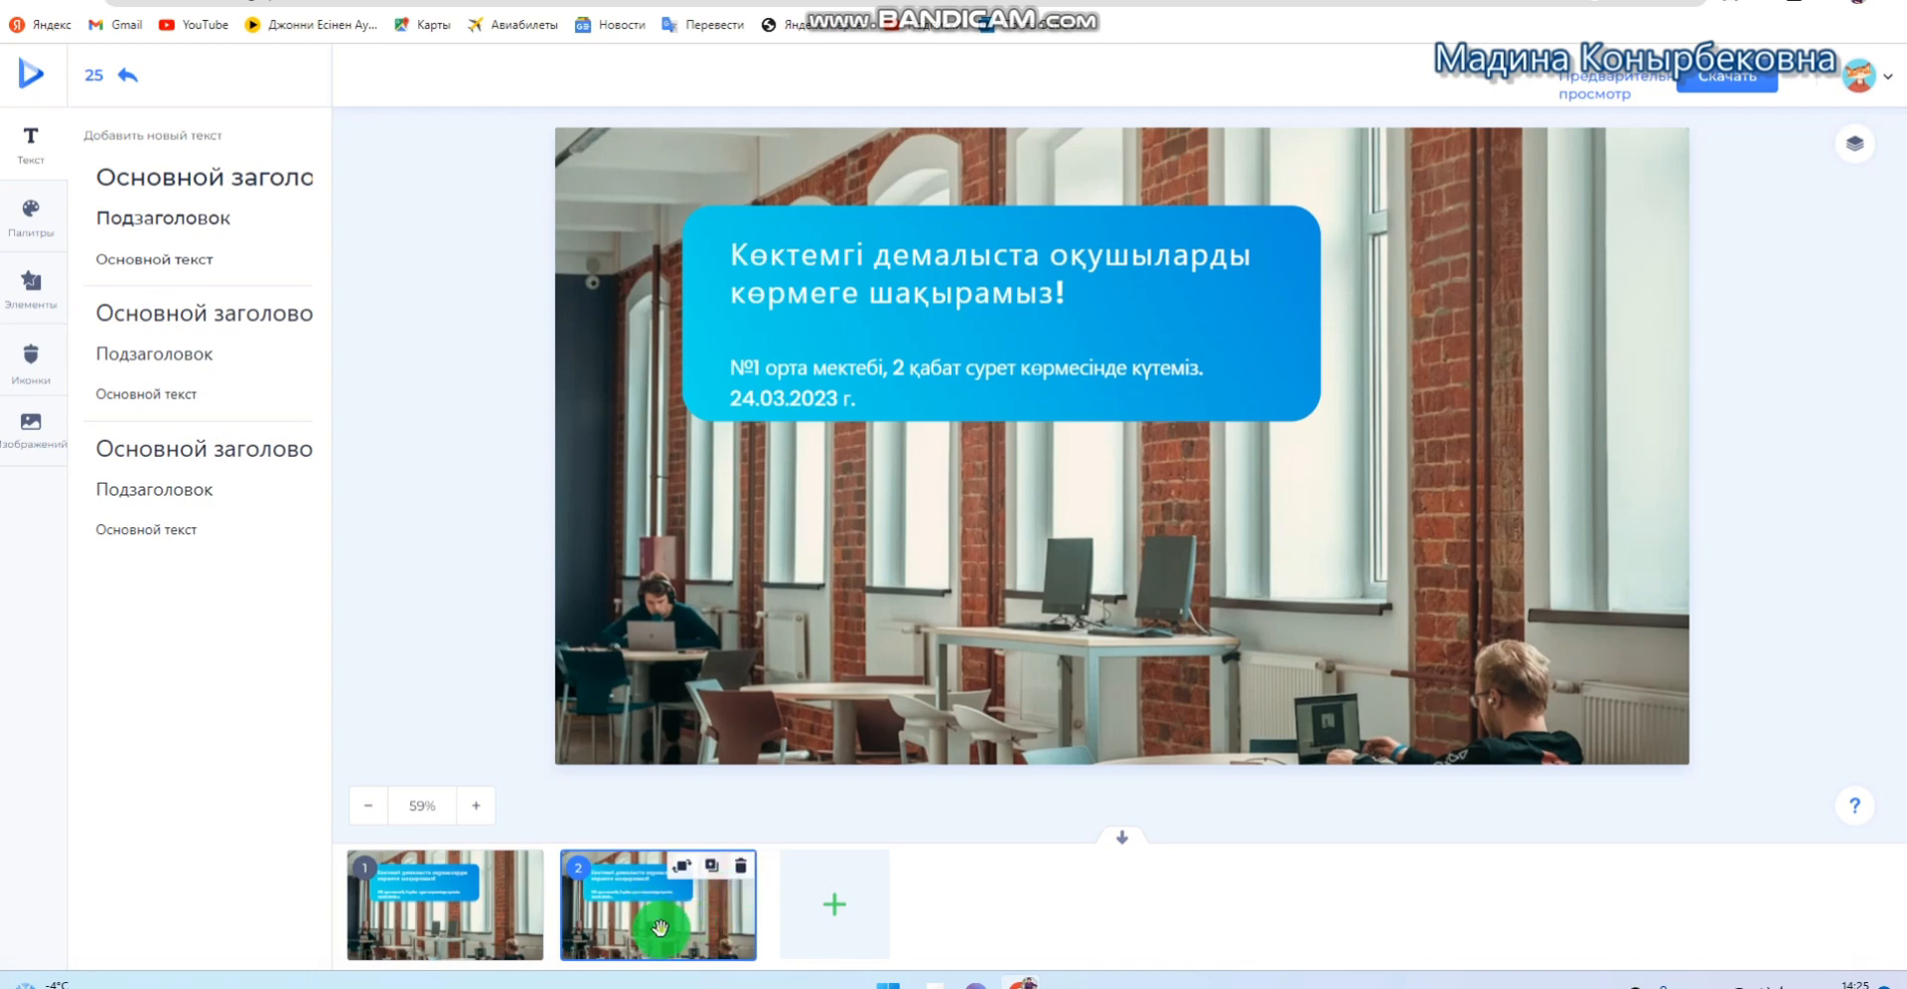
left_click(745, 592)
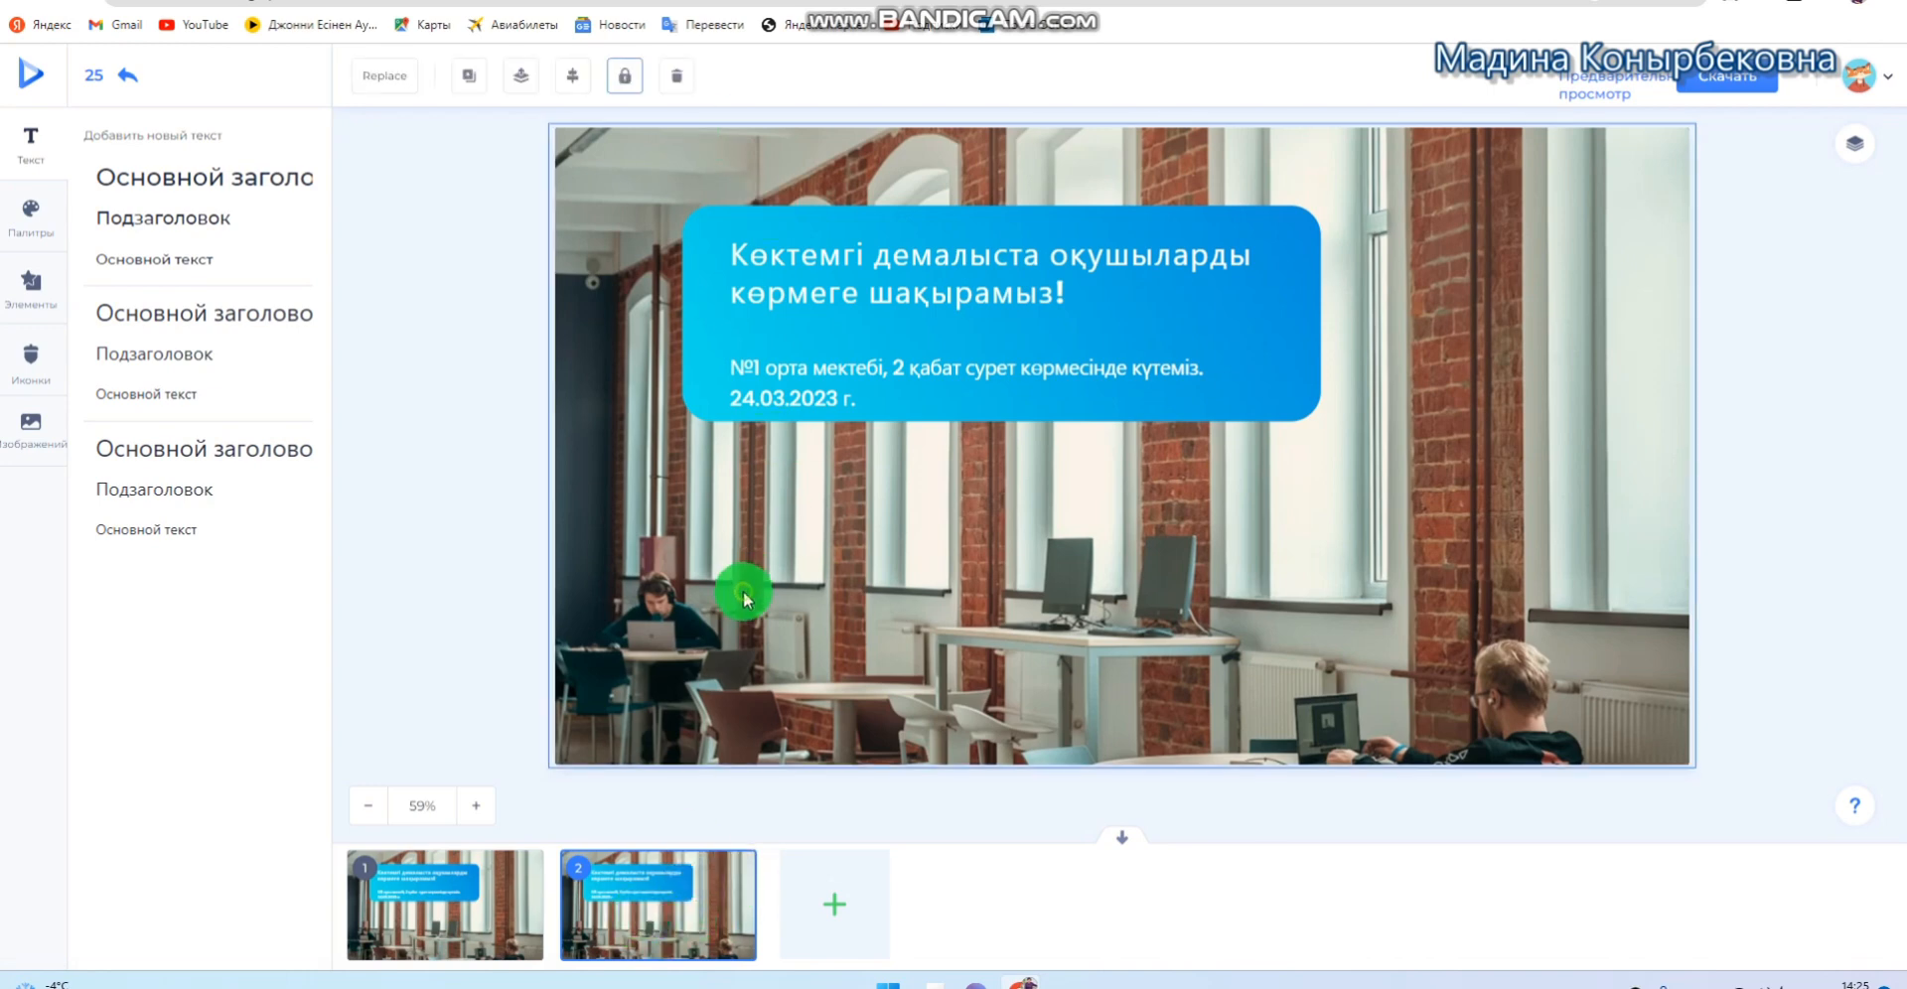
left_click(492, 897)
left_click(630, 912)
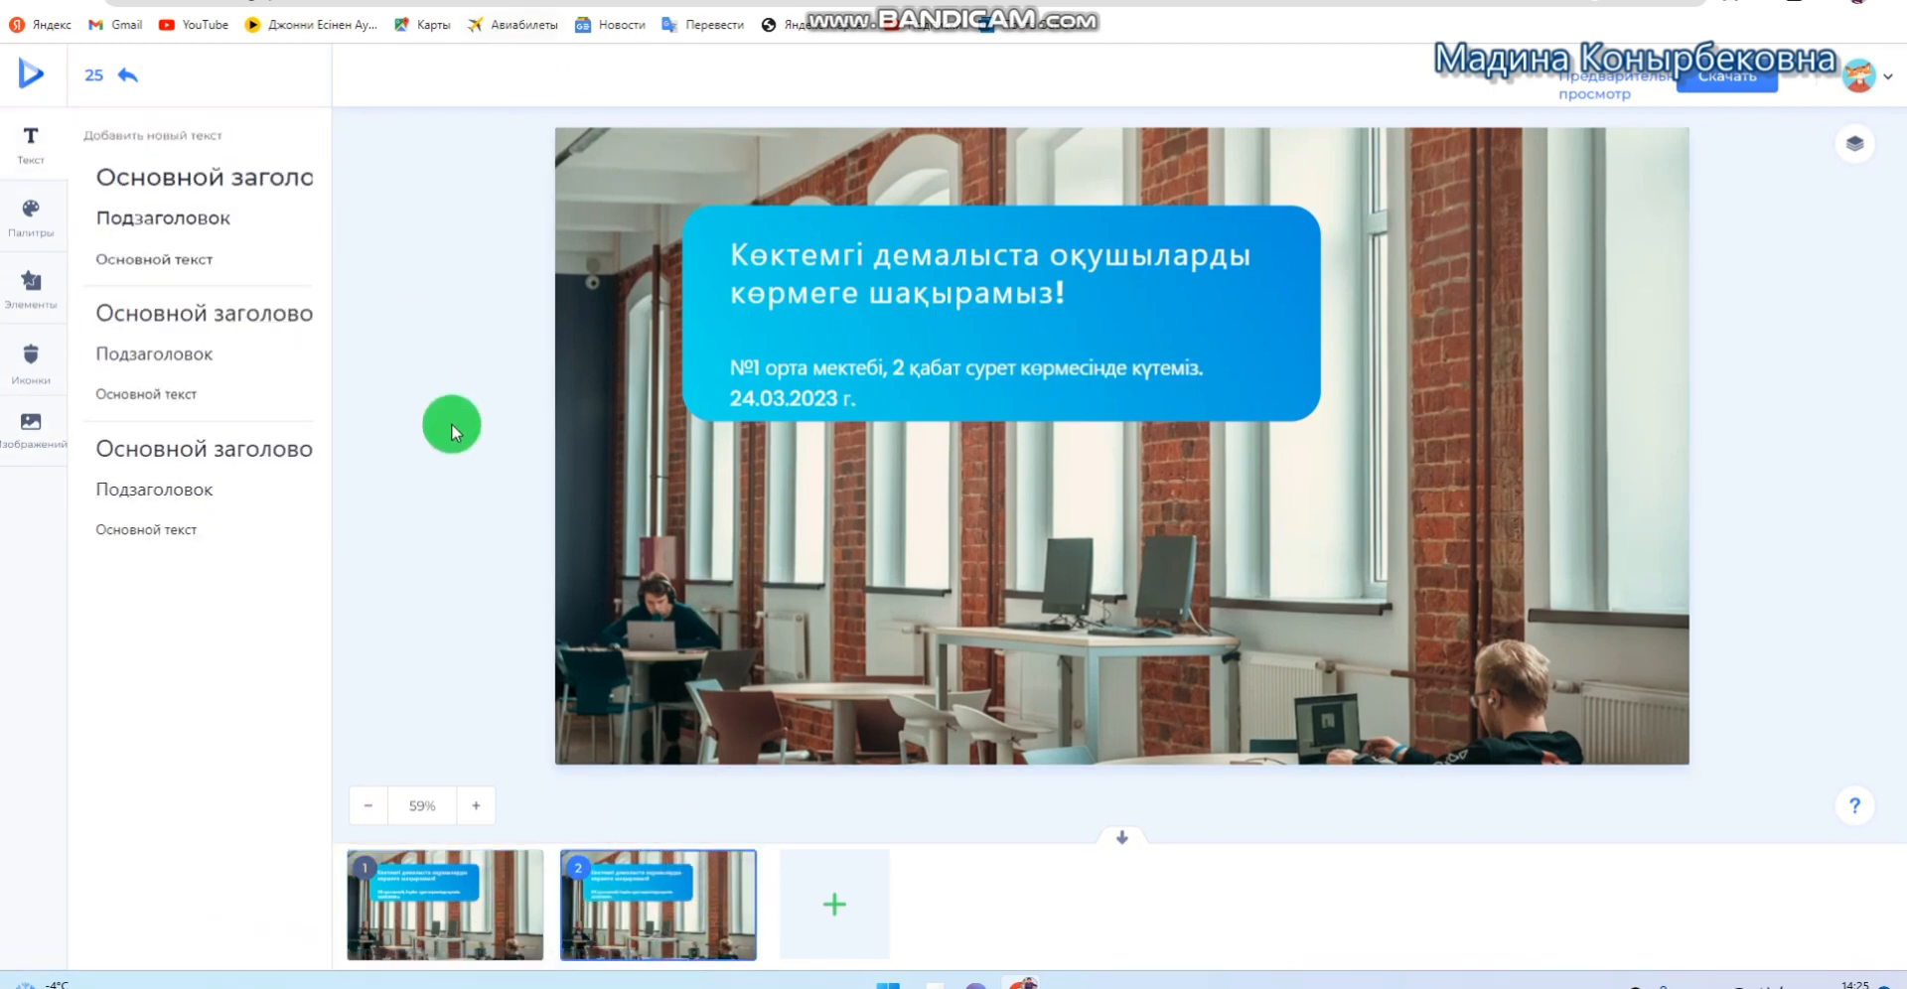
Clear slide 2 by deleting its background photo, blue box, texts and dark background layer
left_click(650, 432)
left_click(575, 77)
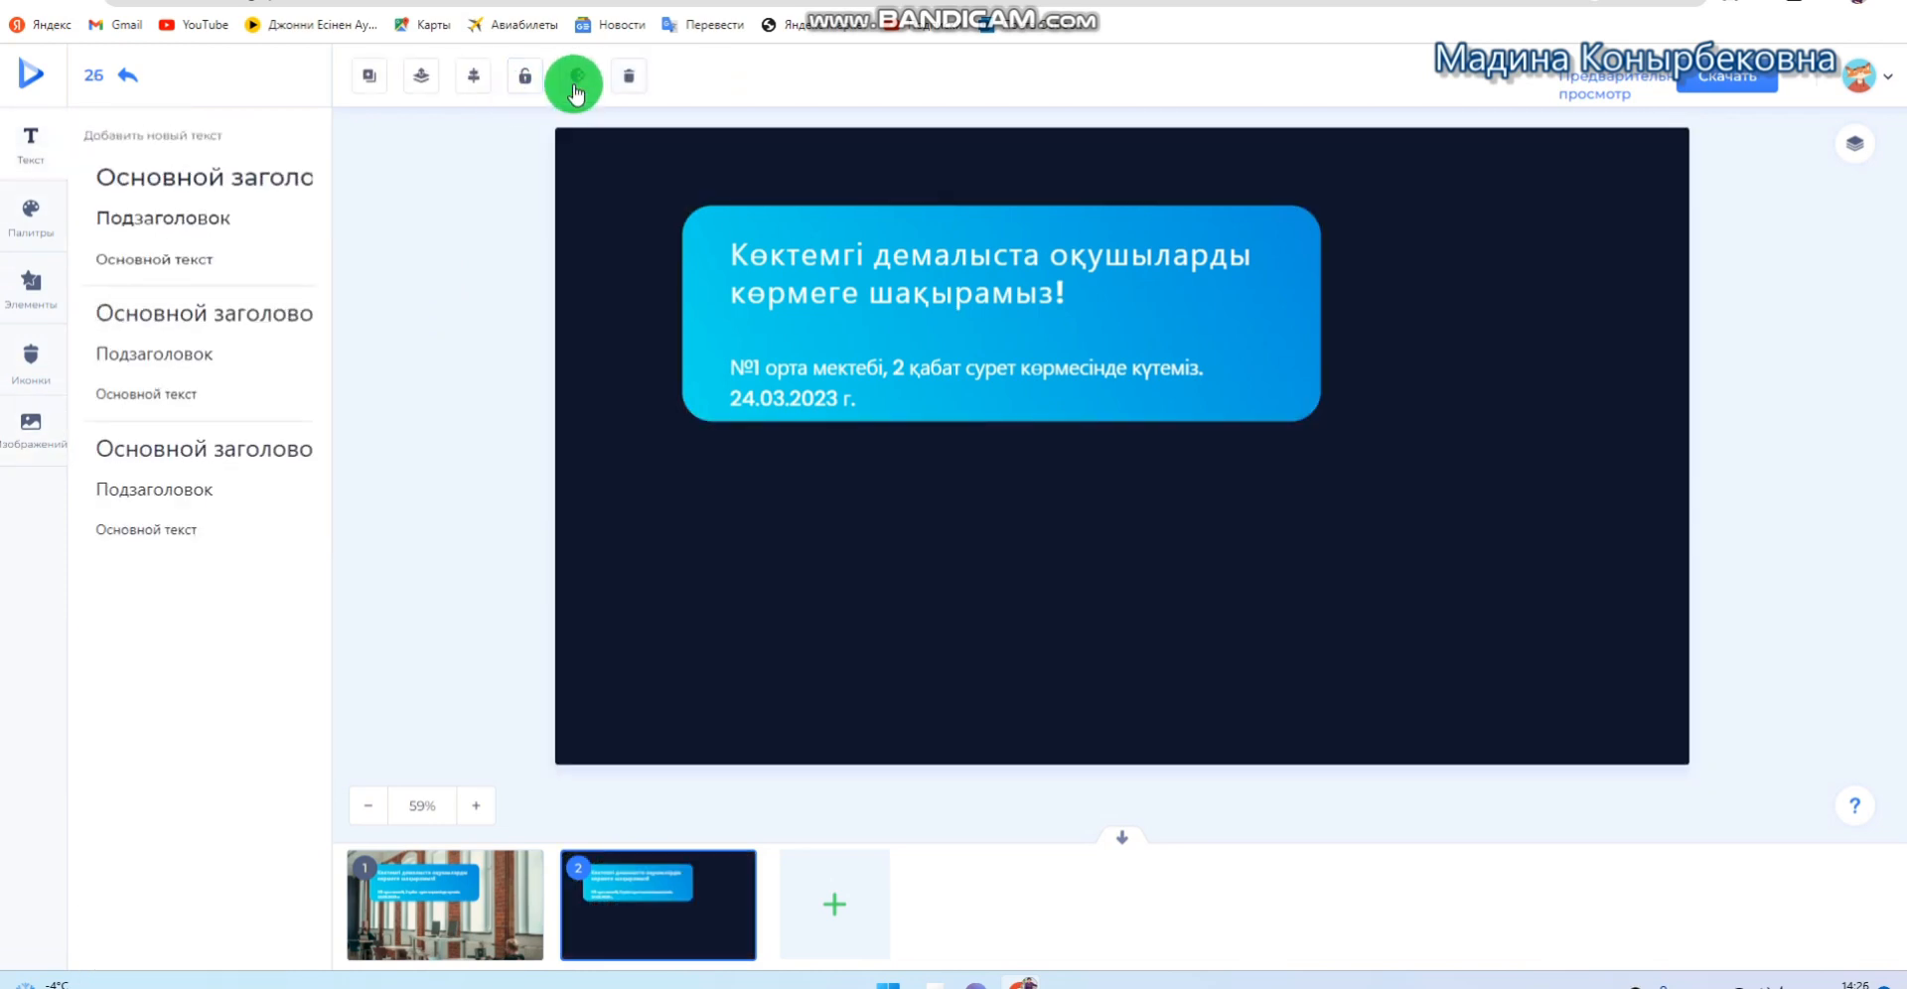
left_click(715, 944)
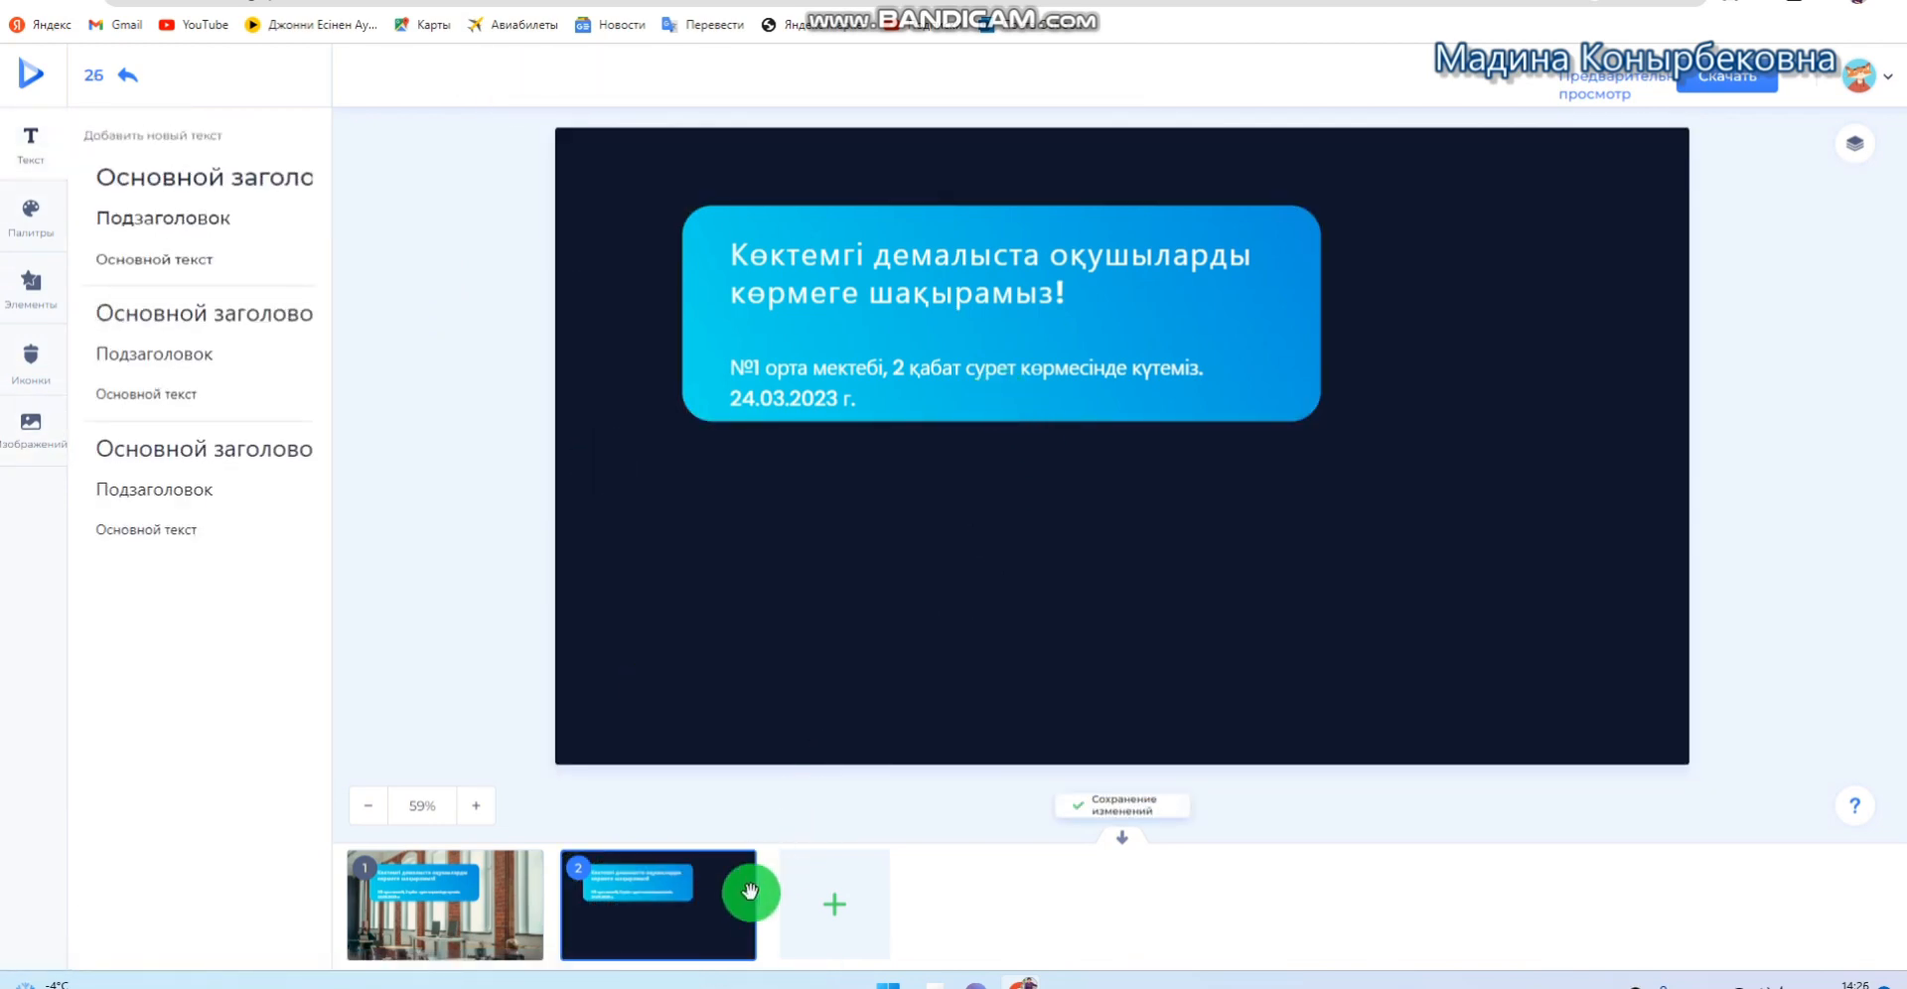
mouse_move(737, 881)
left_click(910, 330)
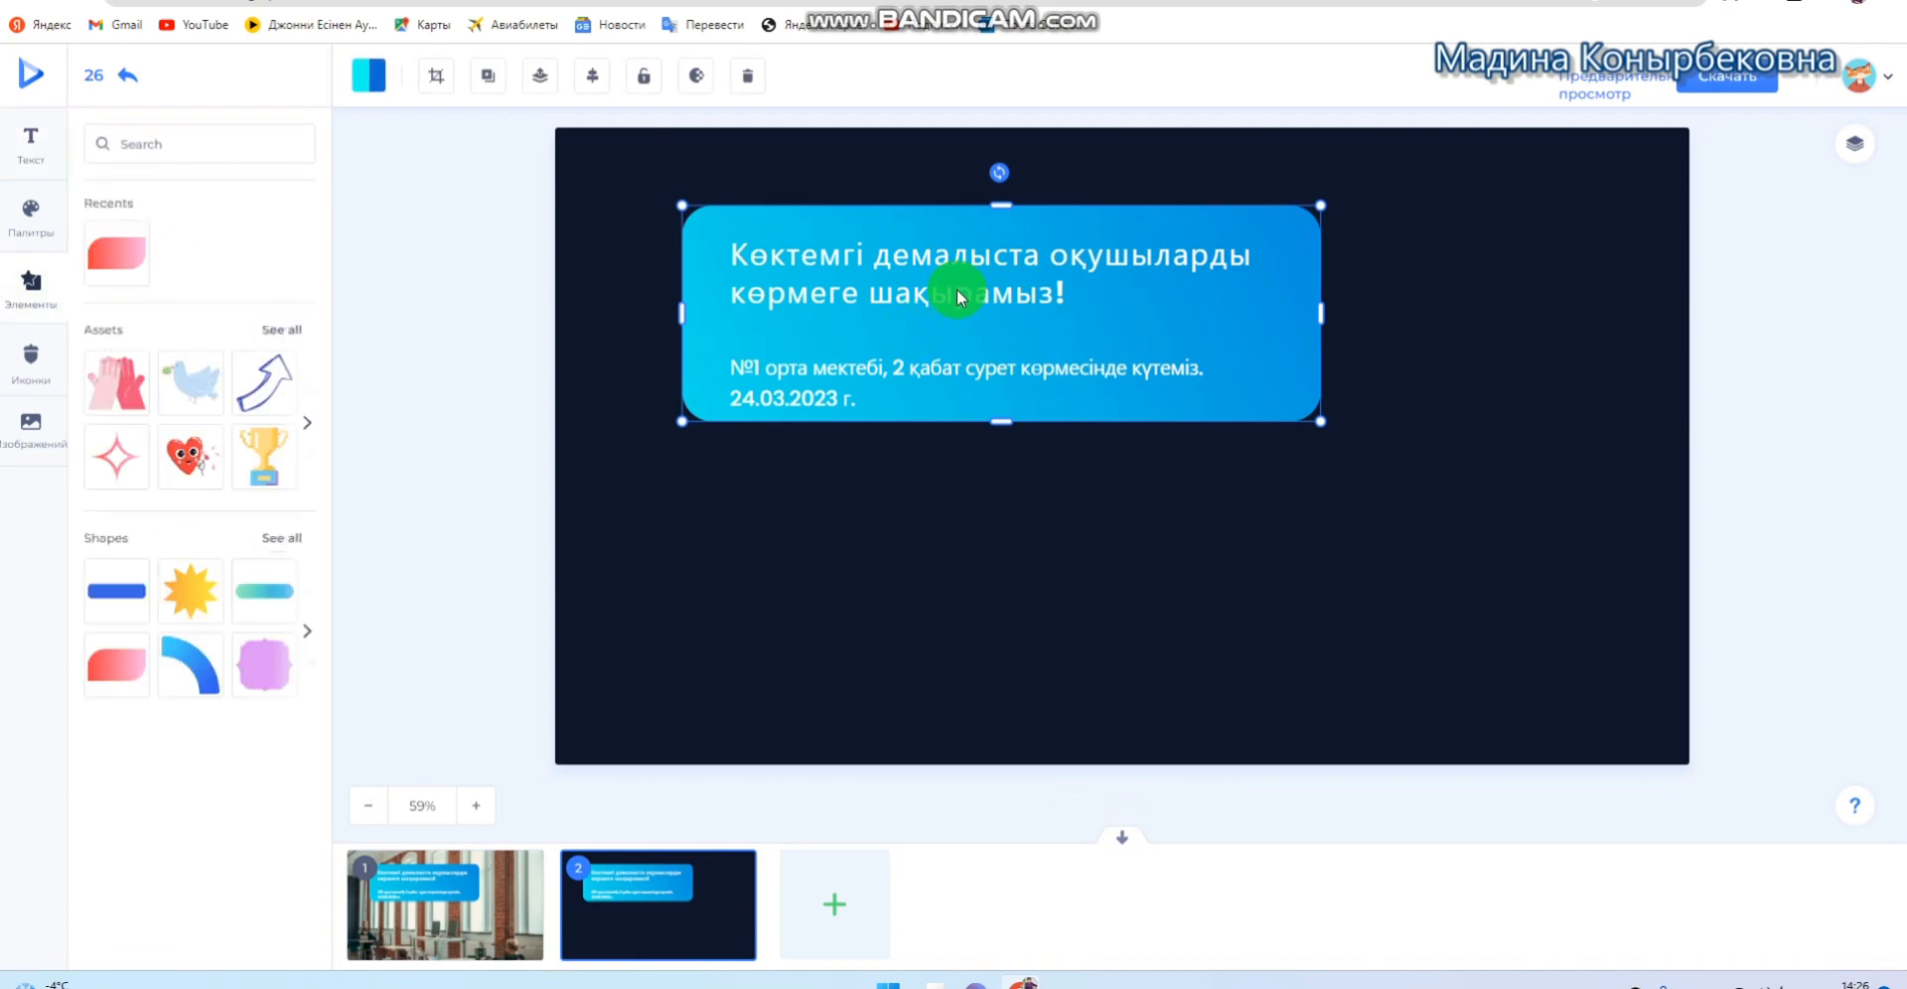
key("Delete")
right_click(1033, 427)
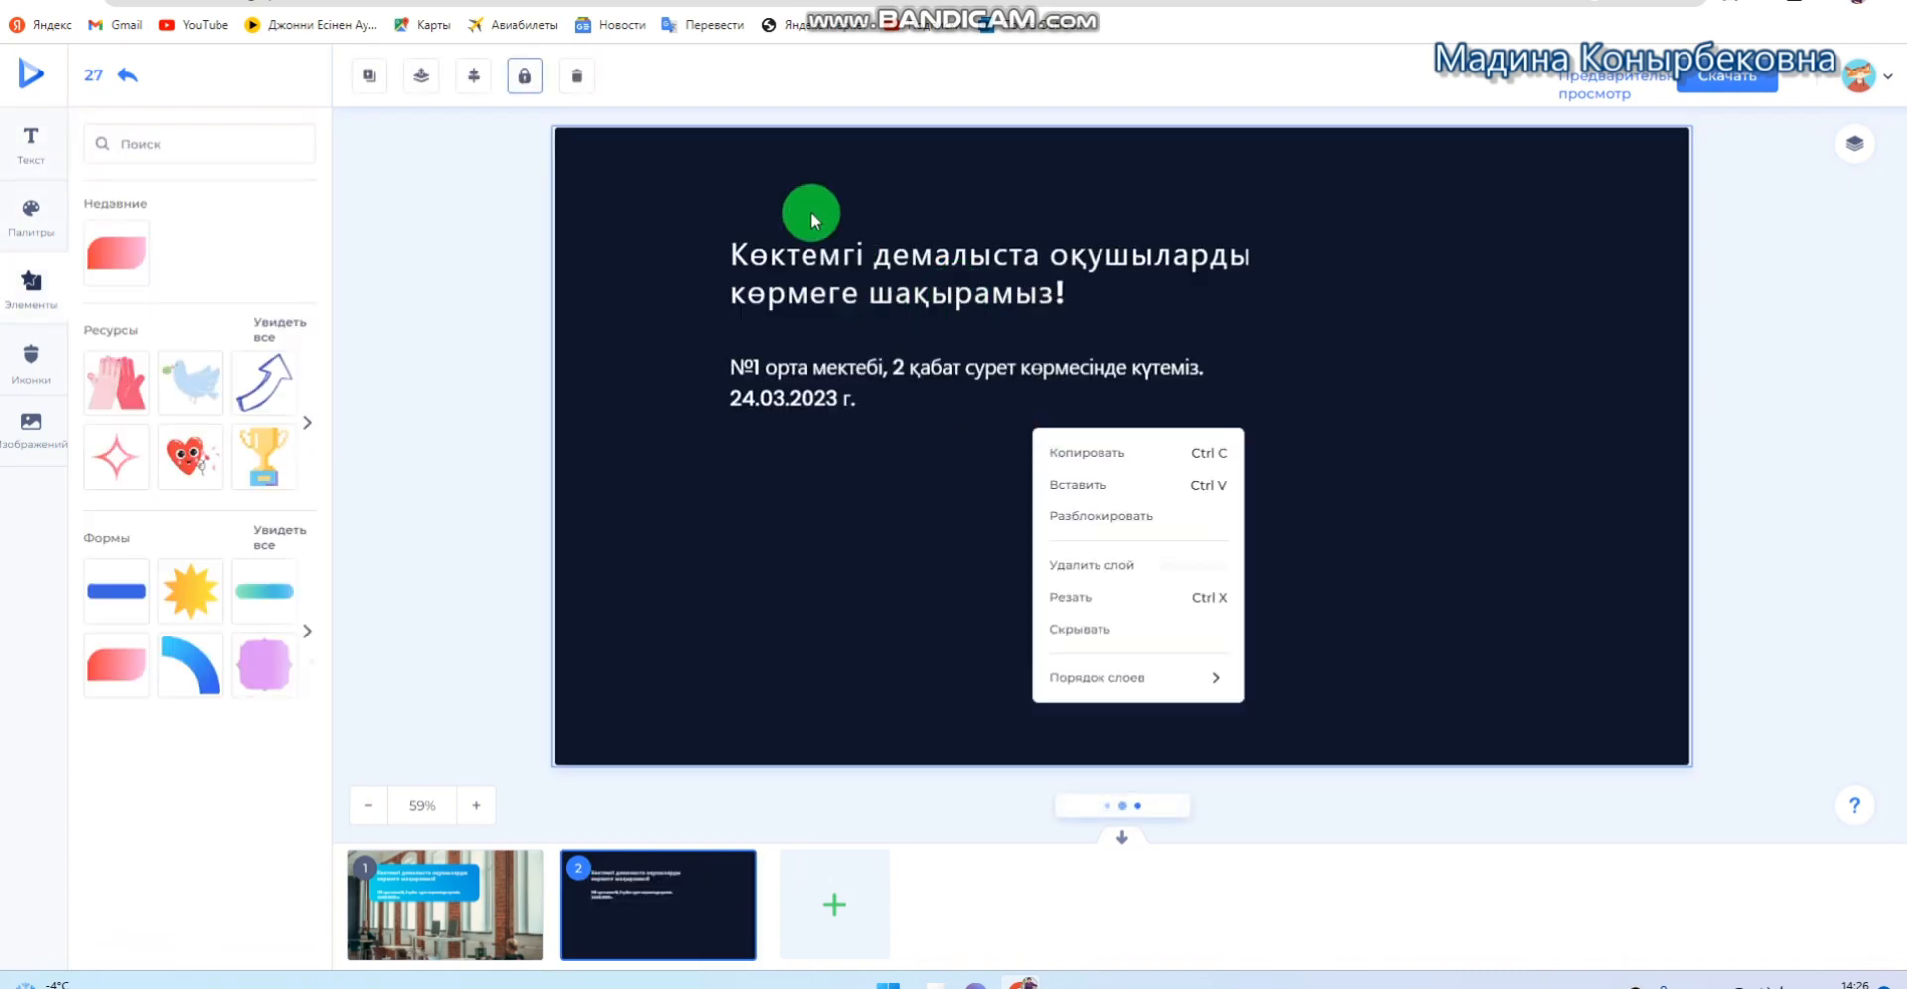
left_click(584, 82)
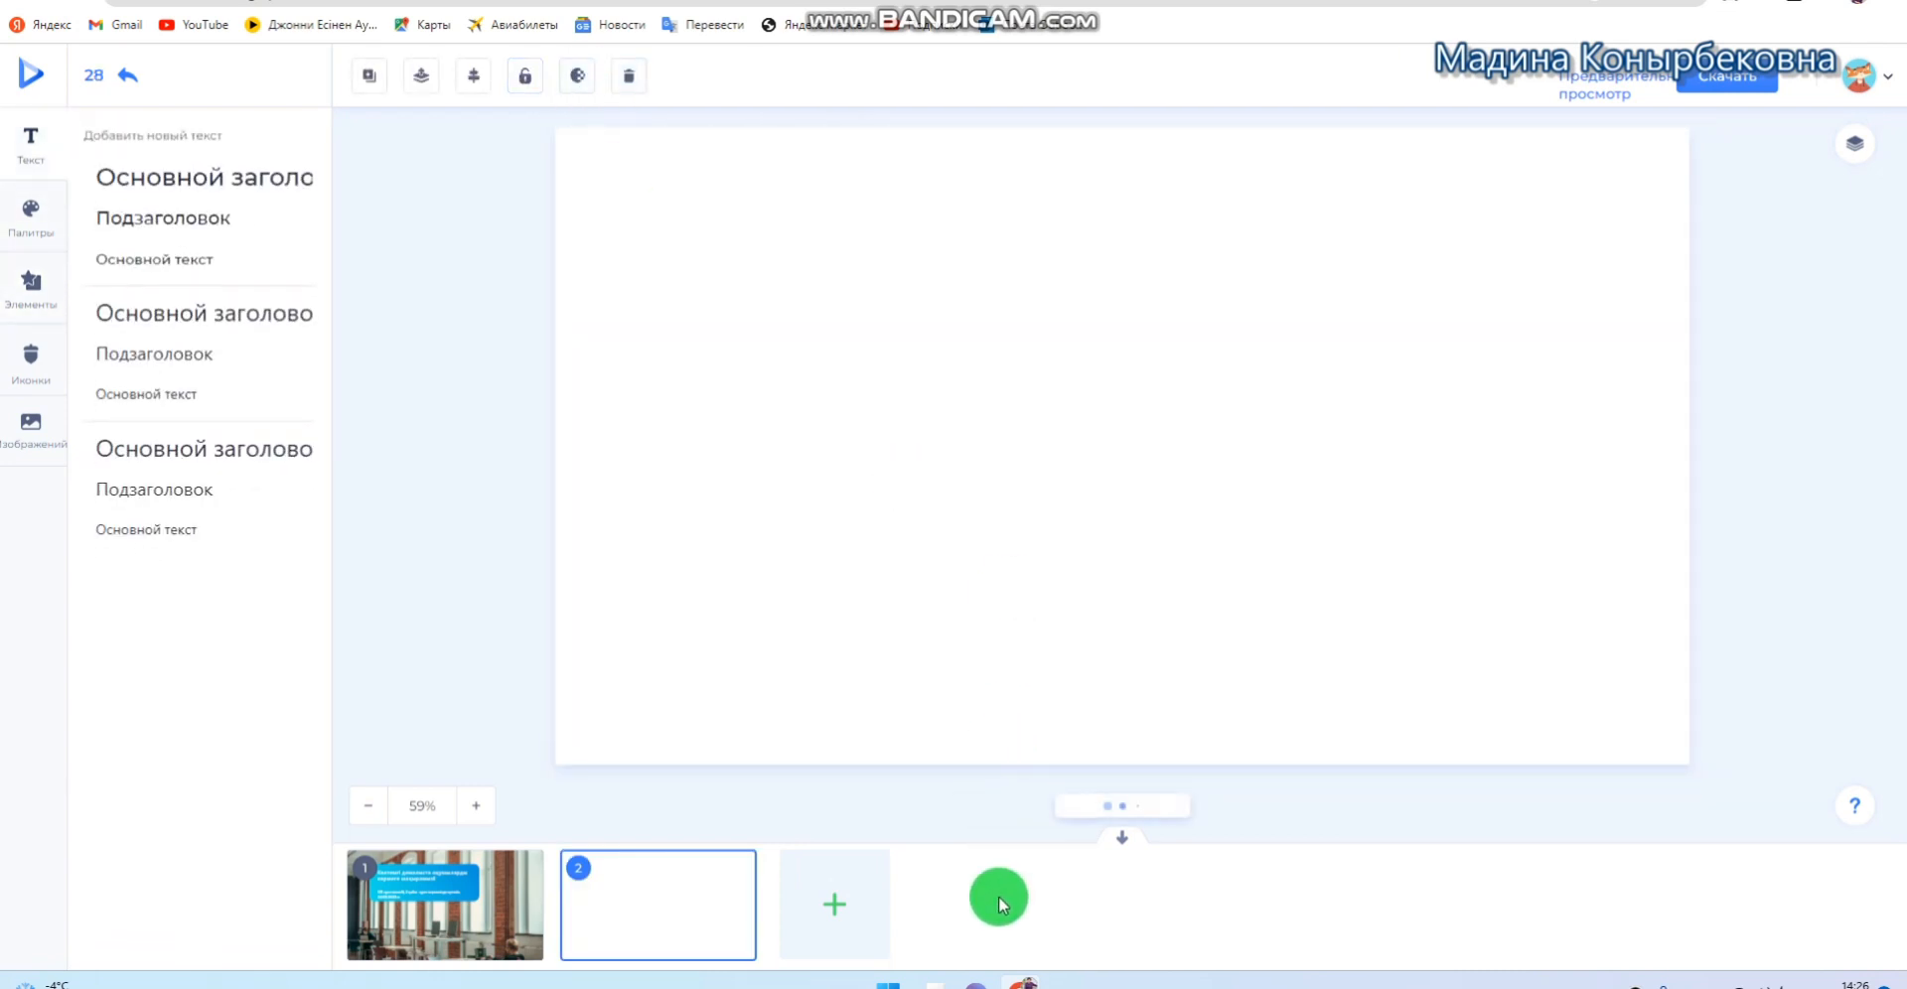
Try several colour palettes on slide 1 and apply the black, off-white and beige palette to all slides
left_click(525, 899)
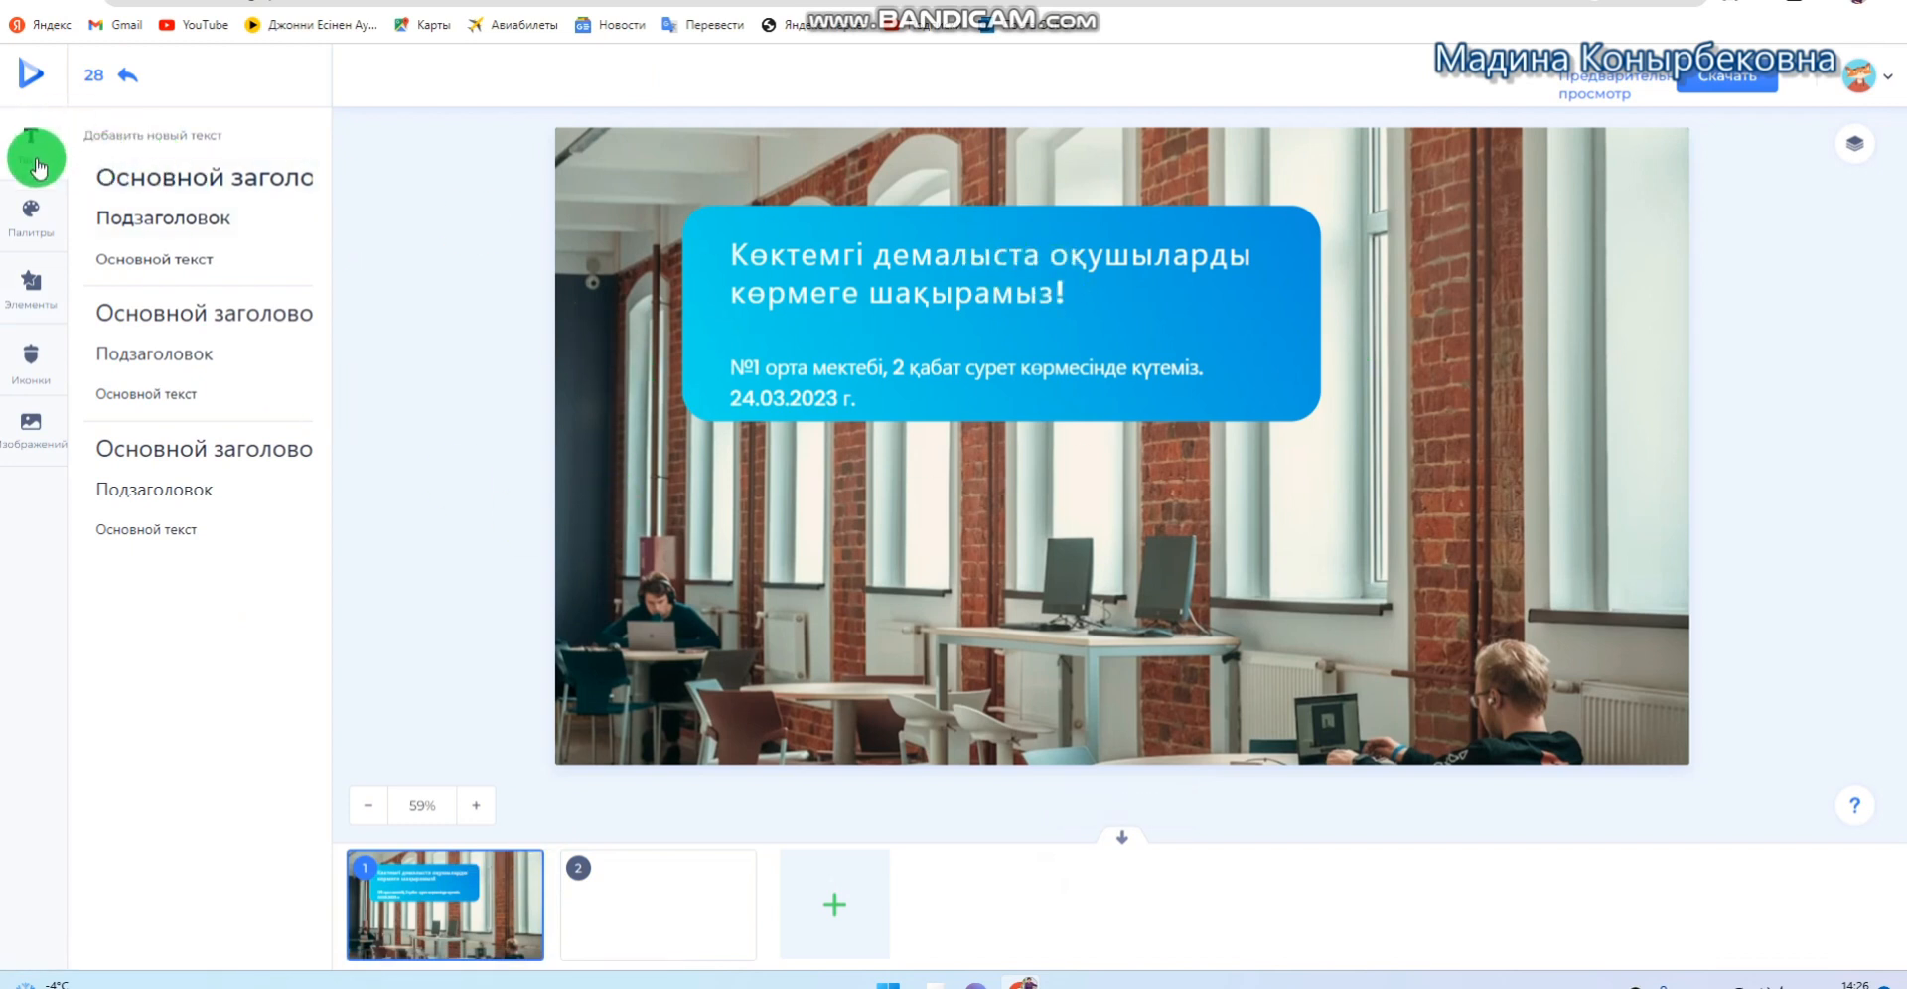
left_click(28, 212)
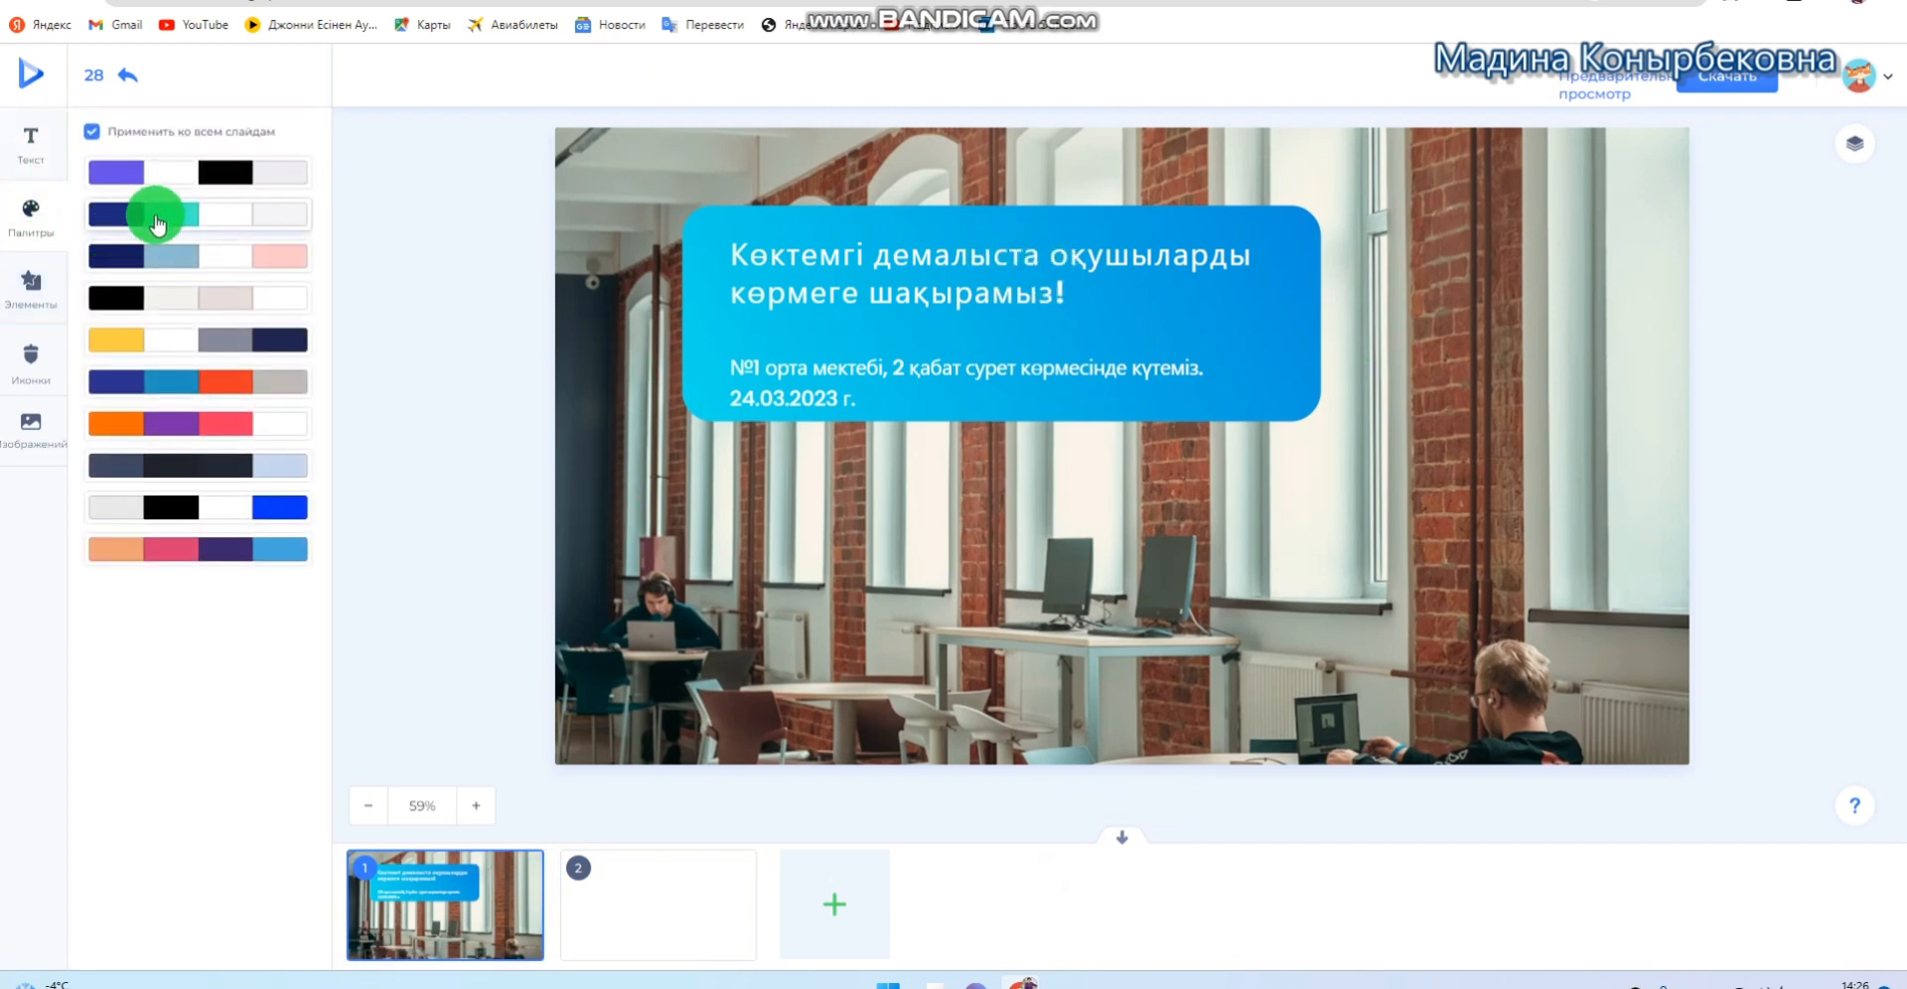
left_click(166, 226)
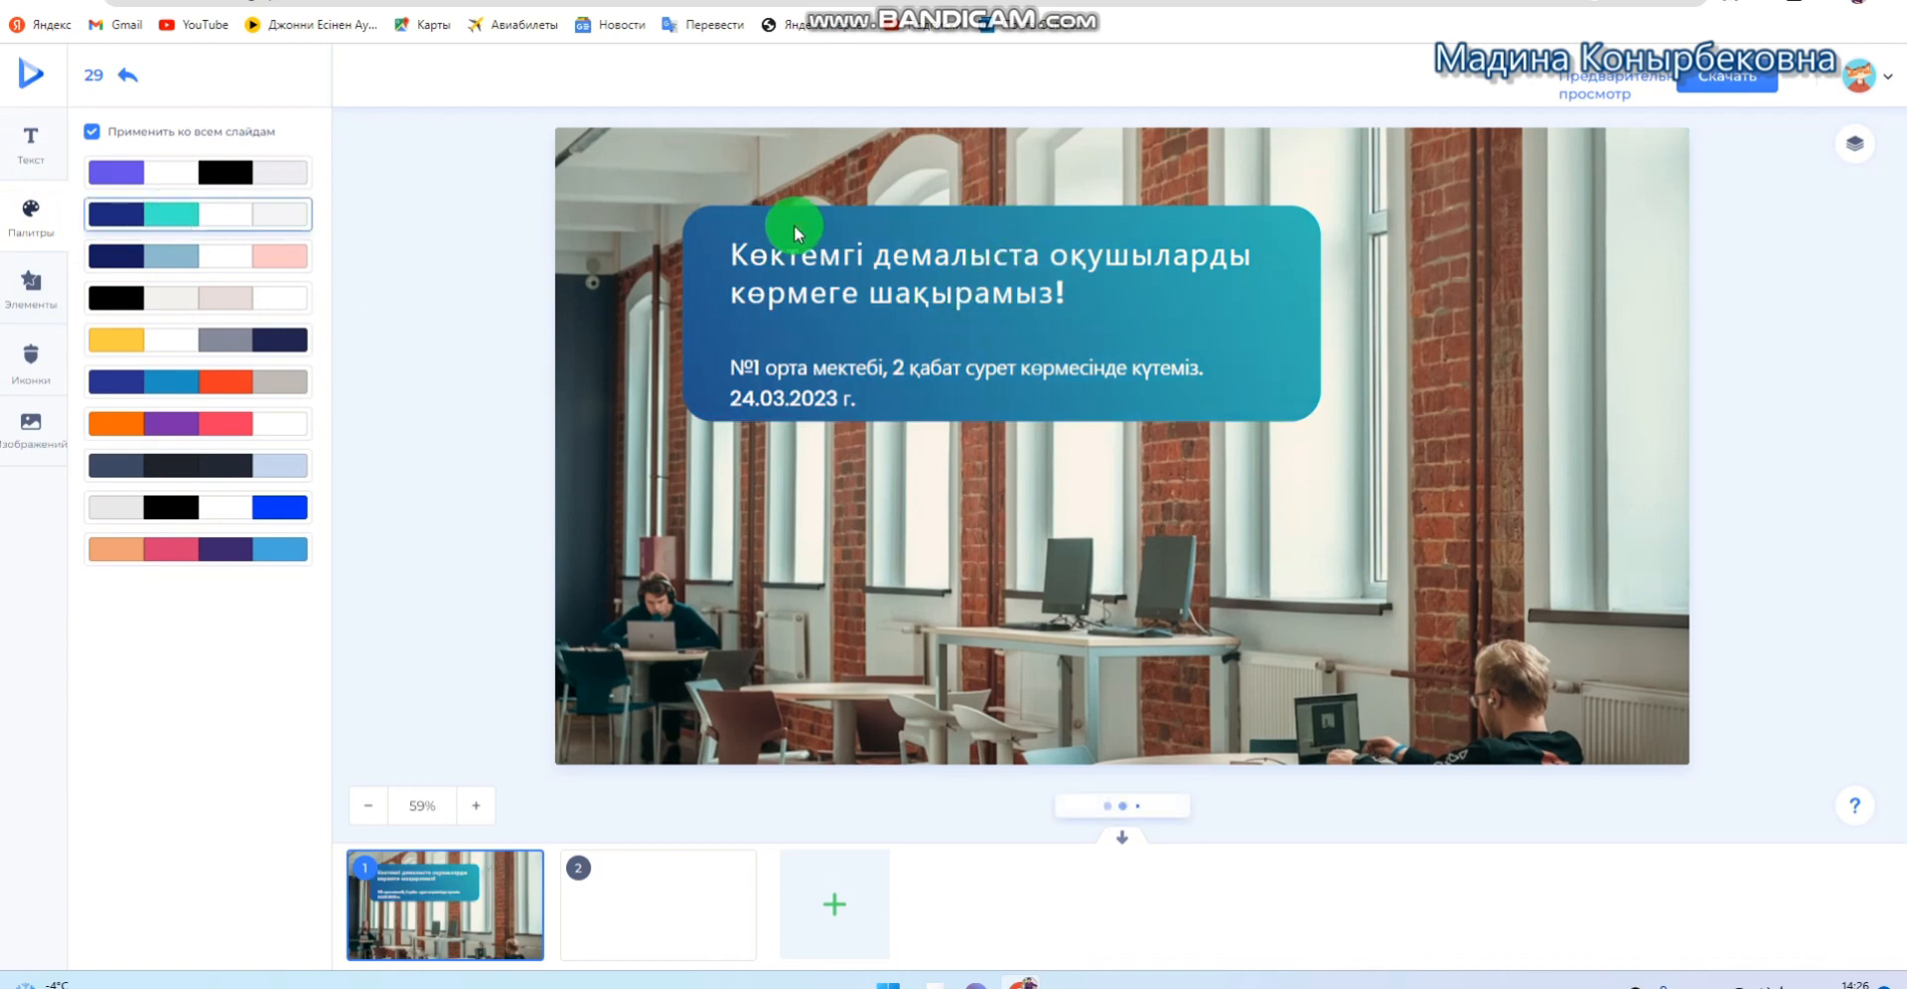
left_click(293, 267)
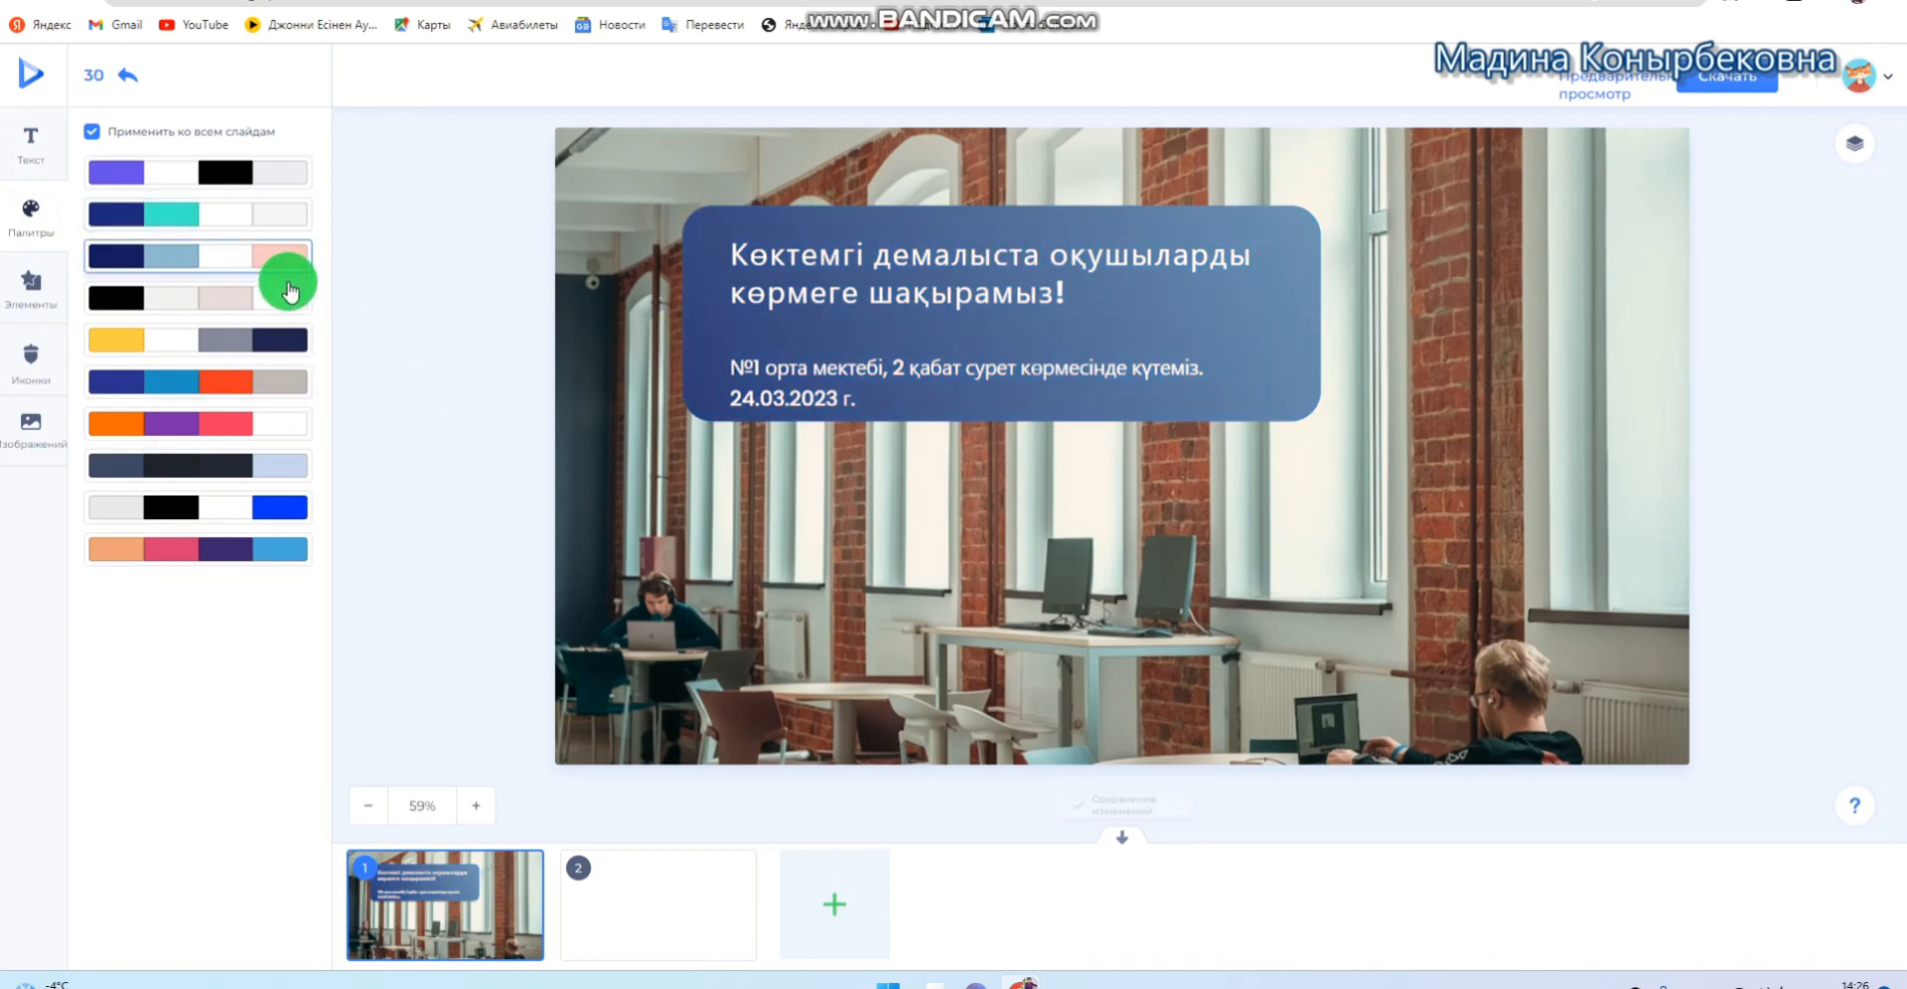
left_click(247, 429)
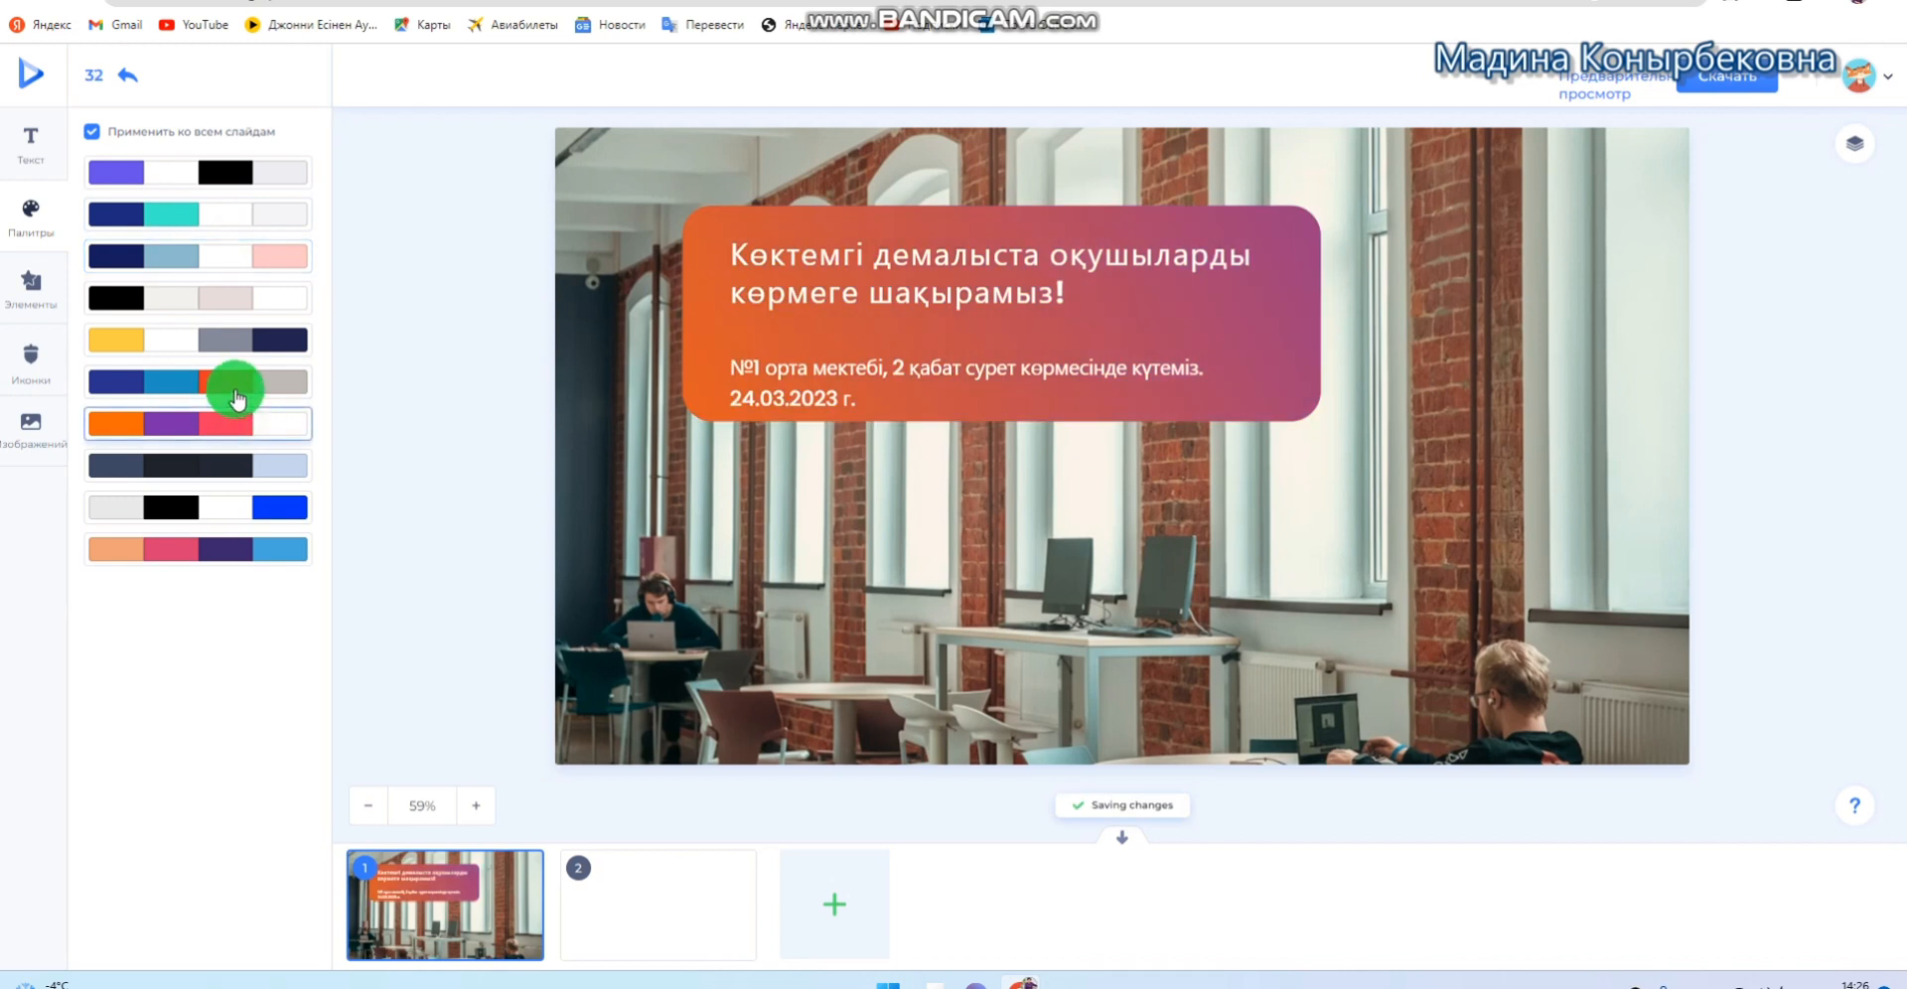
left_click(235, 386)
left_click(285, 509)
left_click(291, 552)
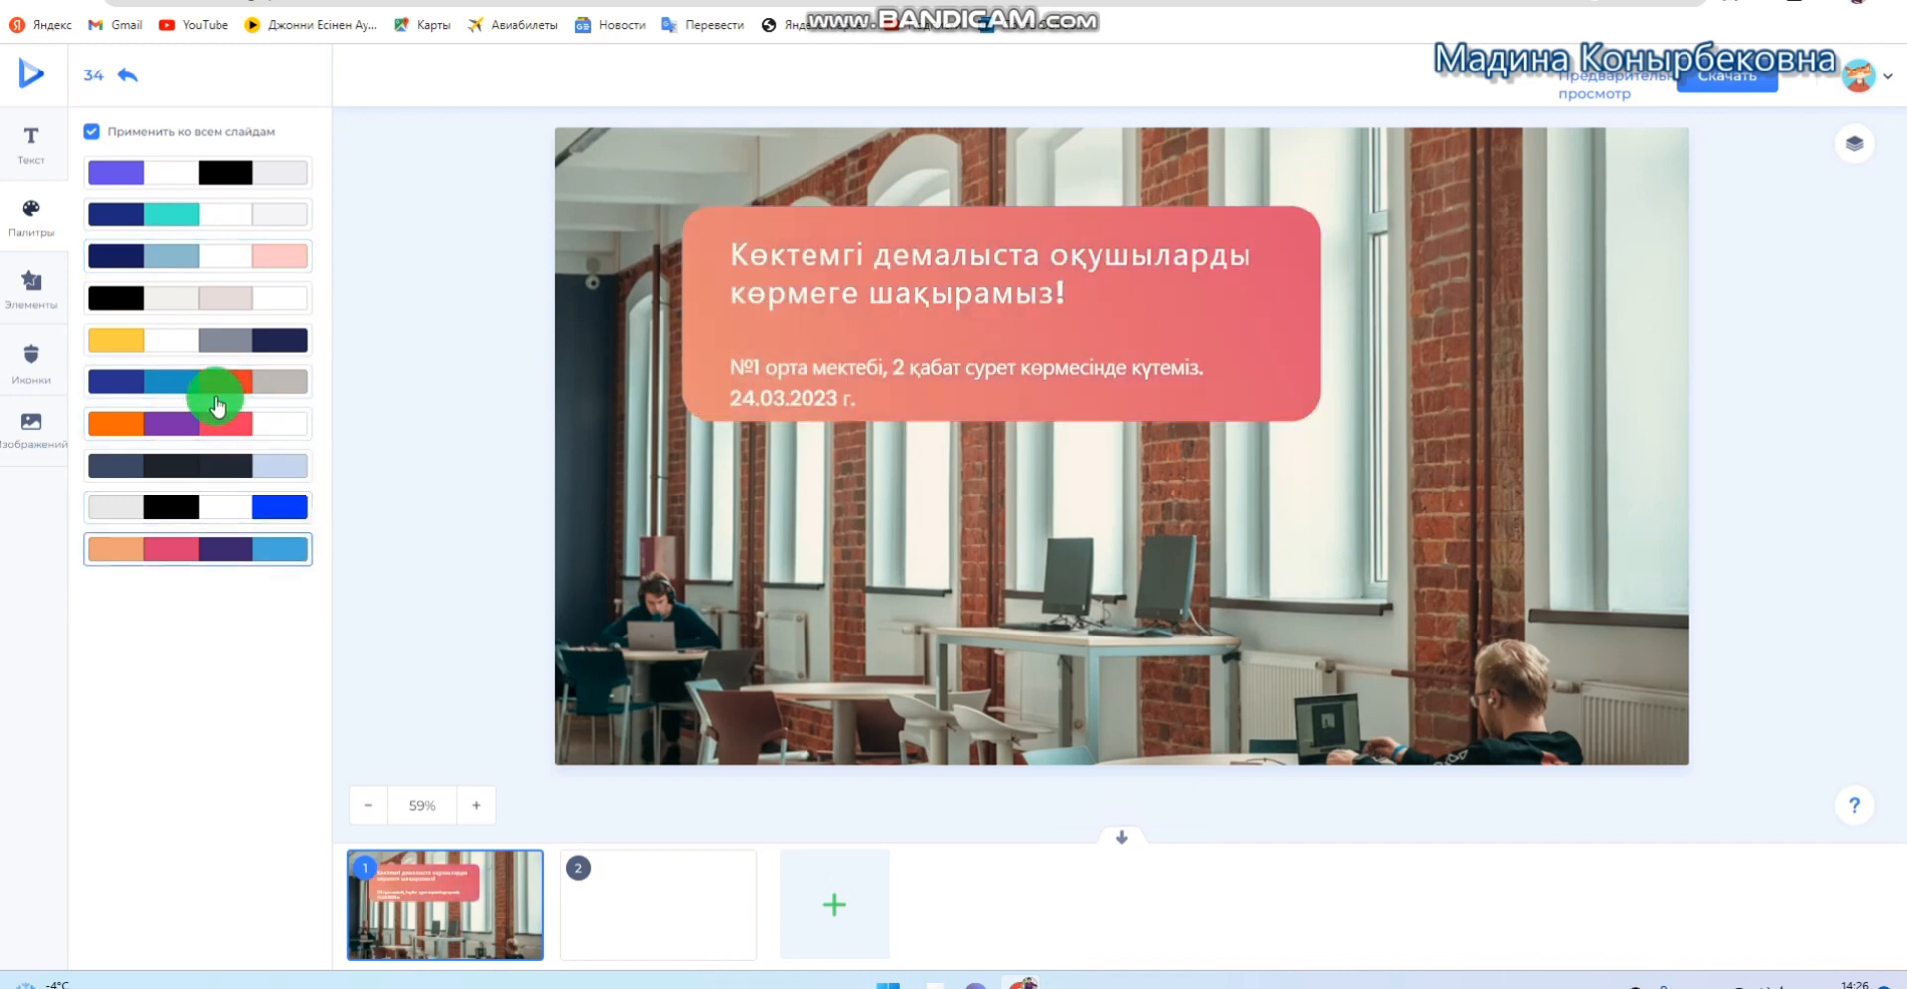
left_click(127, 175)
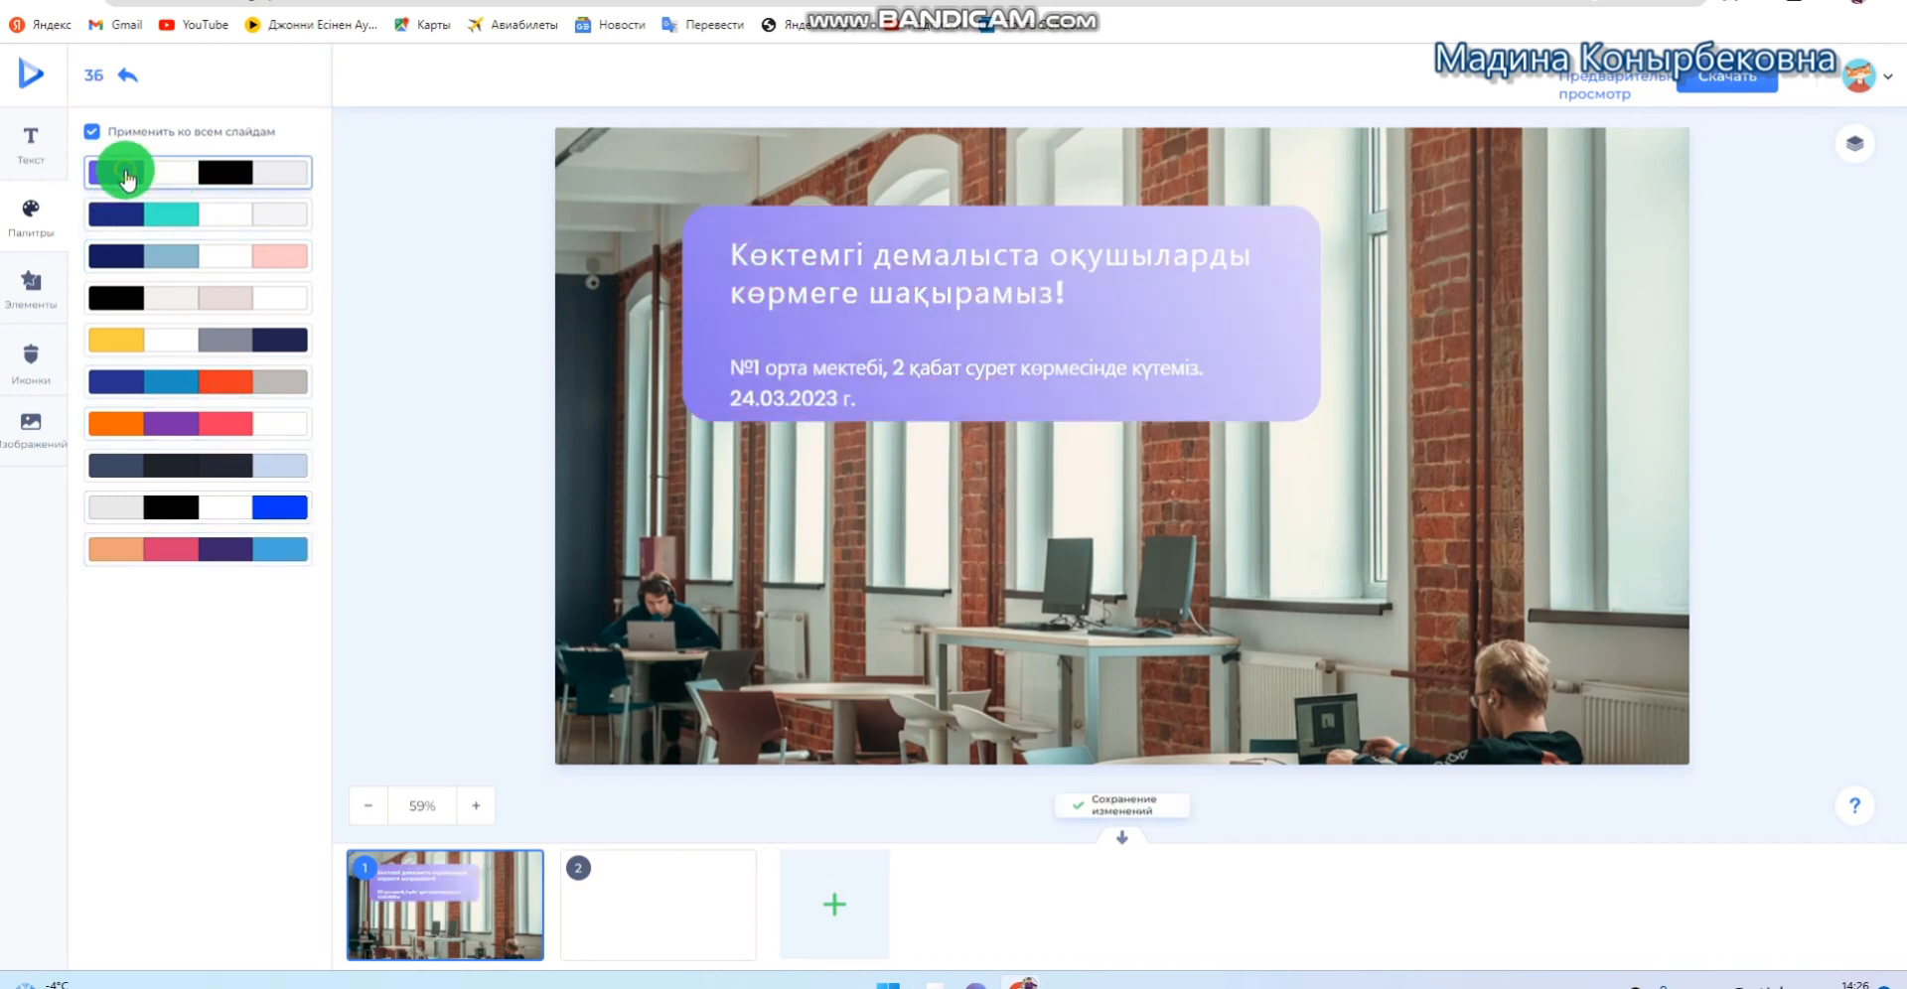
left_click(238, 298)
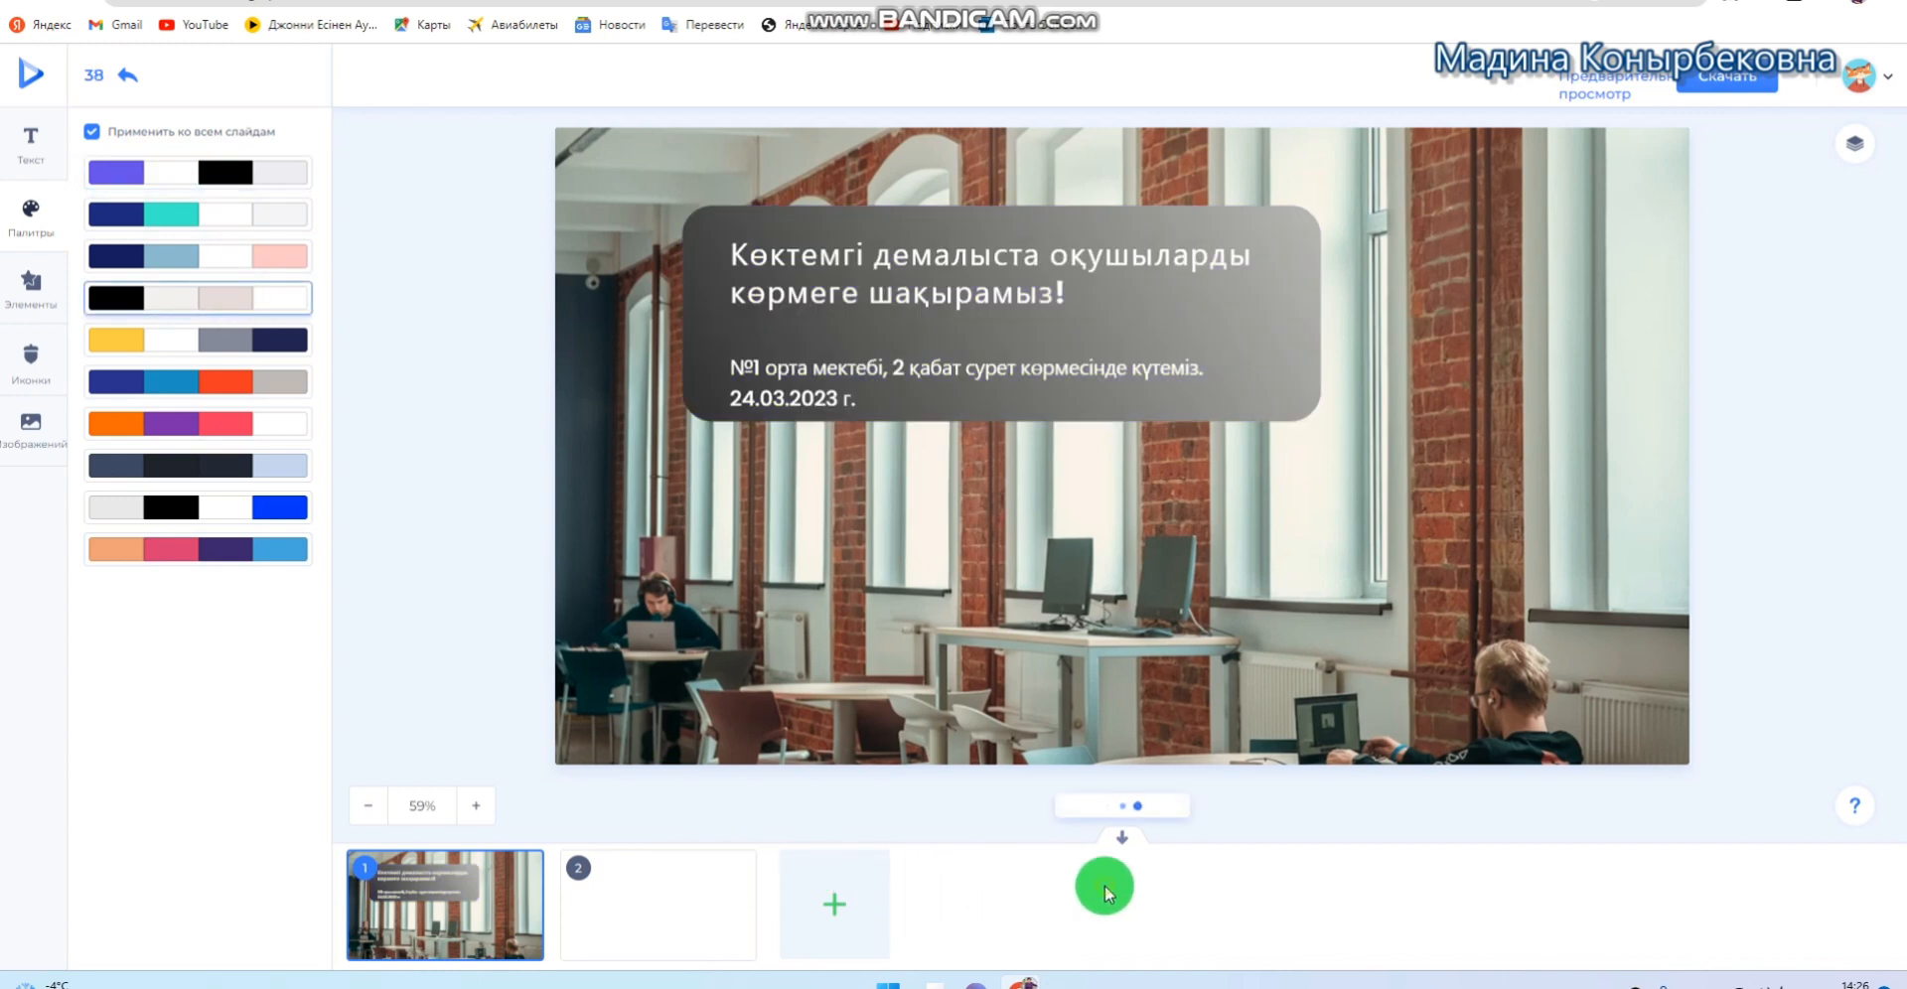
Insert the uploaded class group photo with the balloon arch, from page 2 of the default folder, onto slide 2
left_click(631, 924)
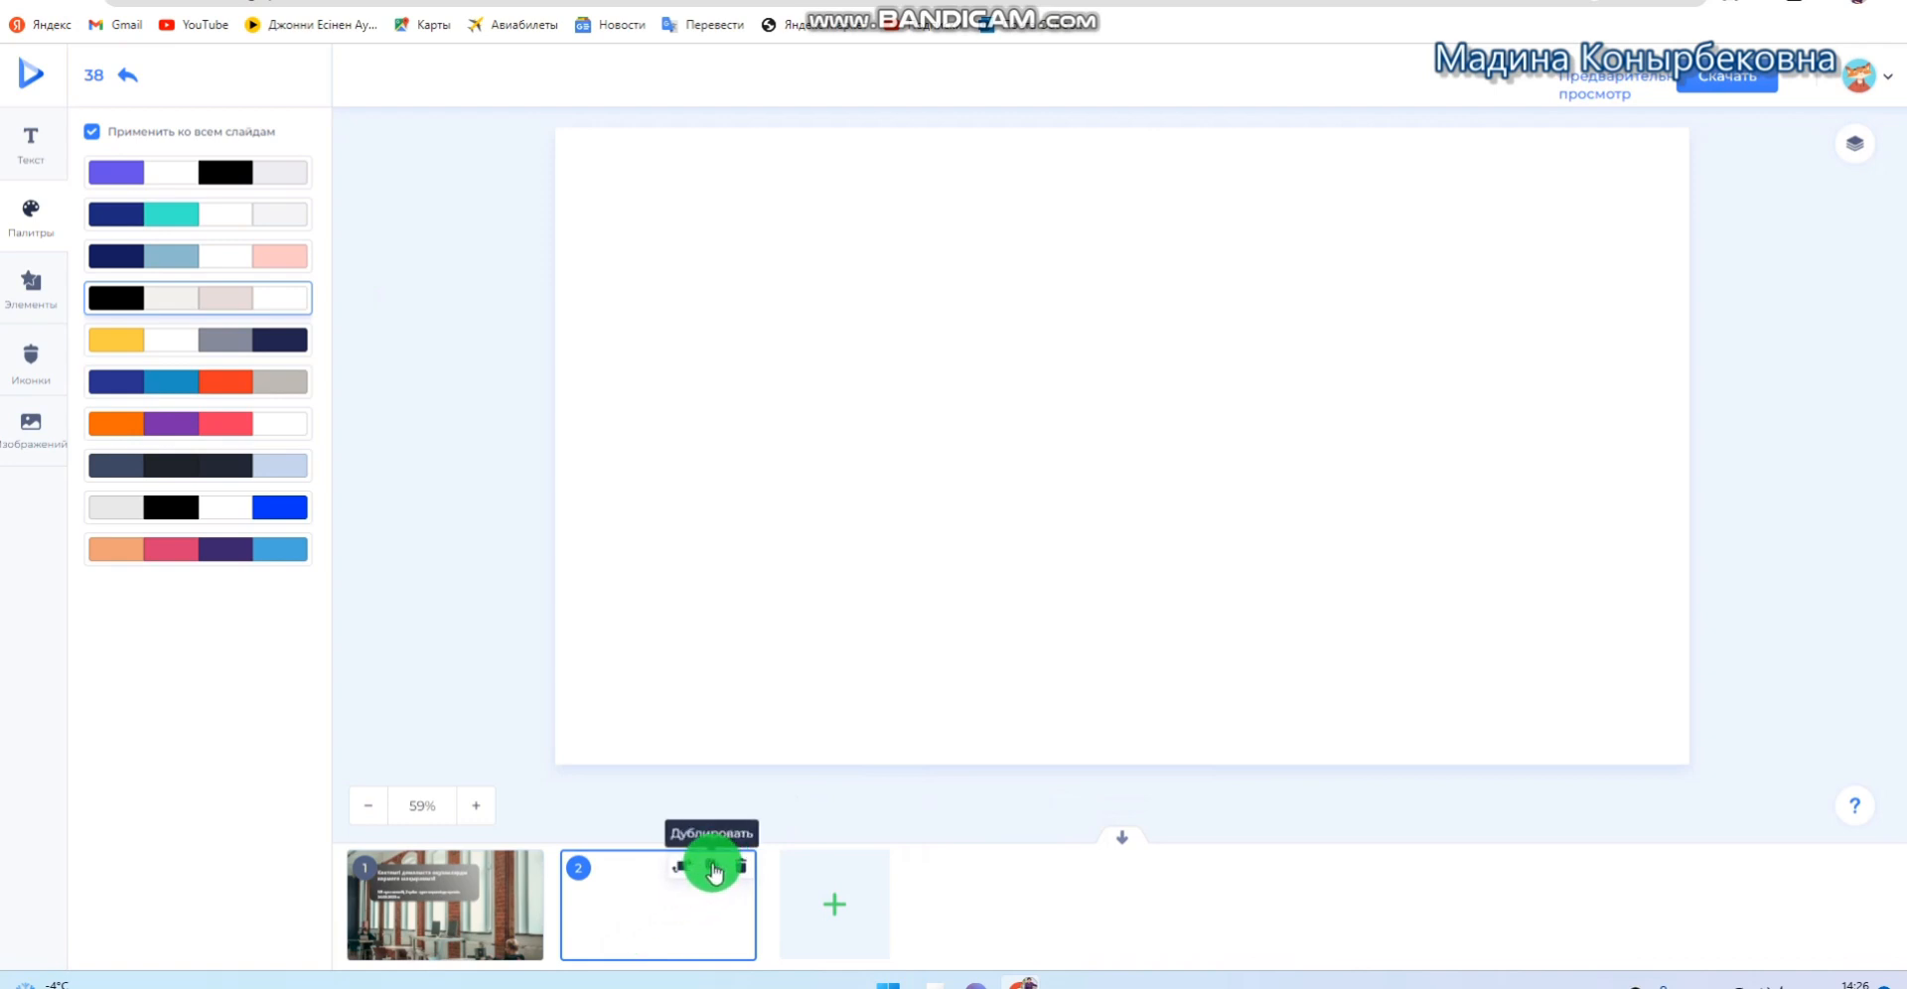
left_click(26, 429)
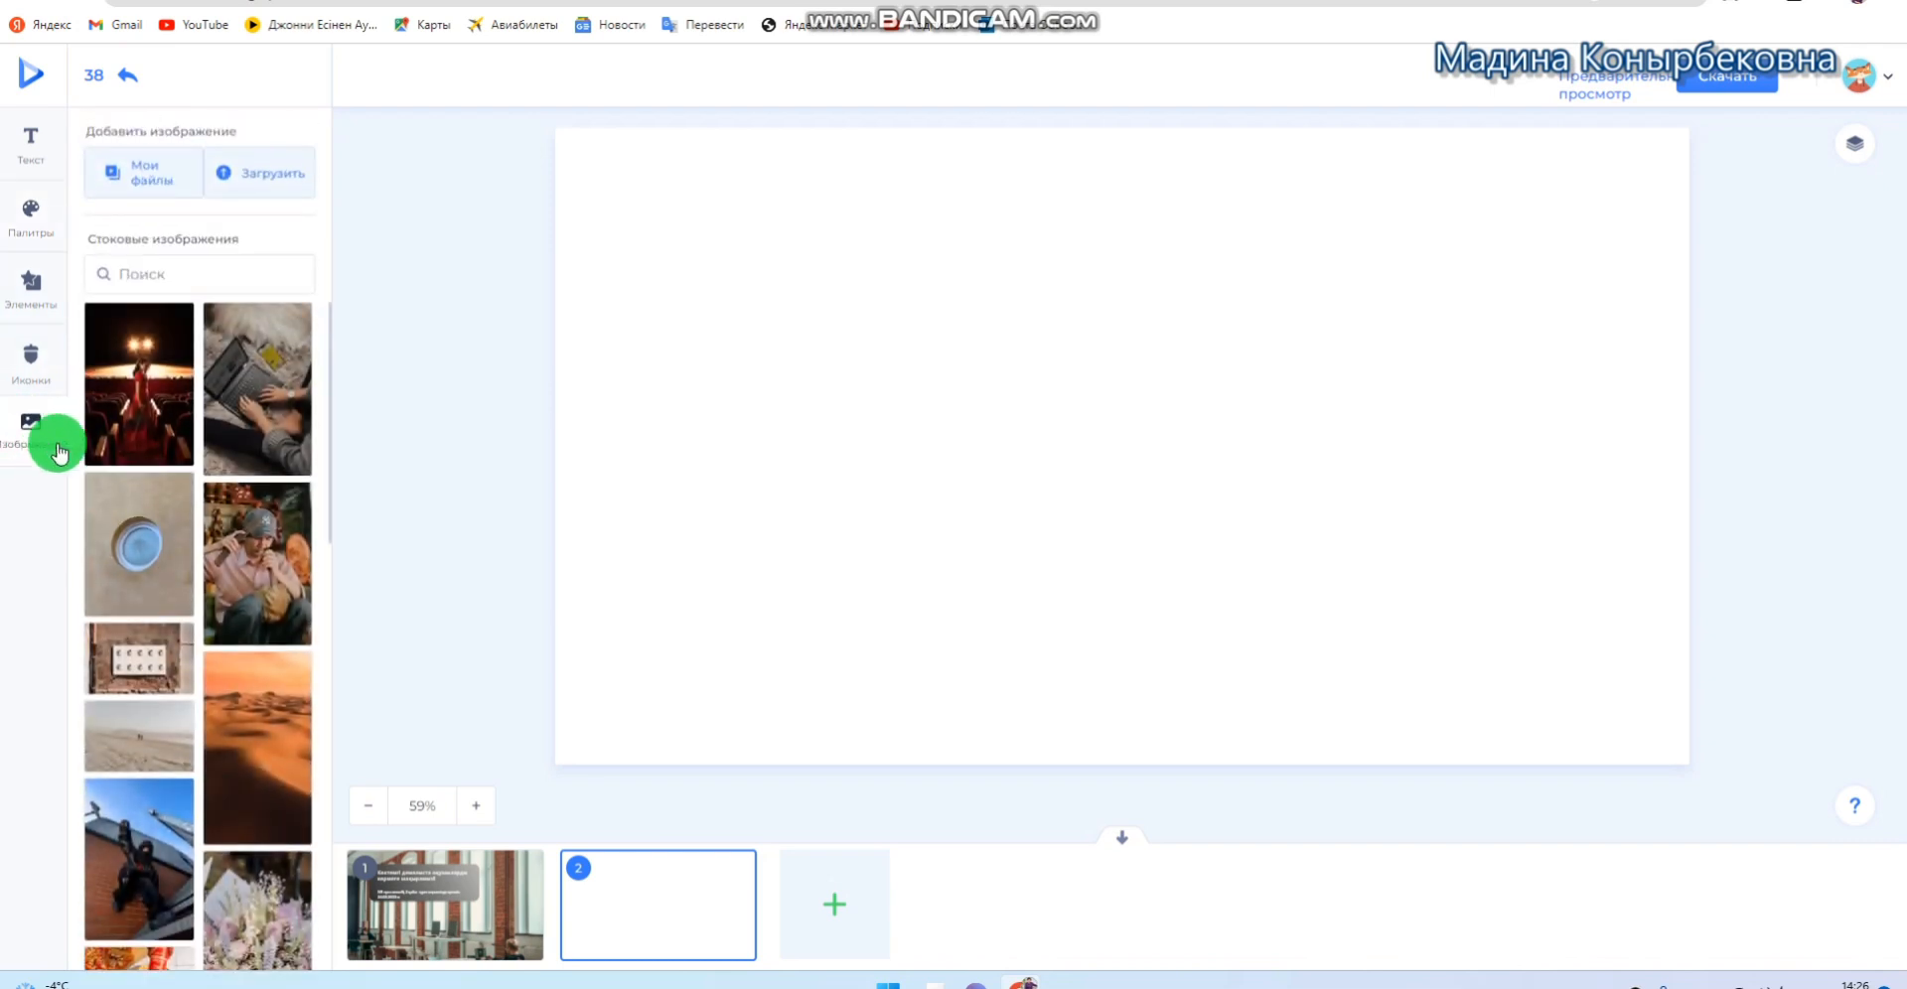
scroll(233, 561, "down", 5)
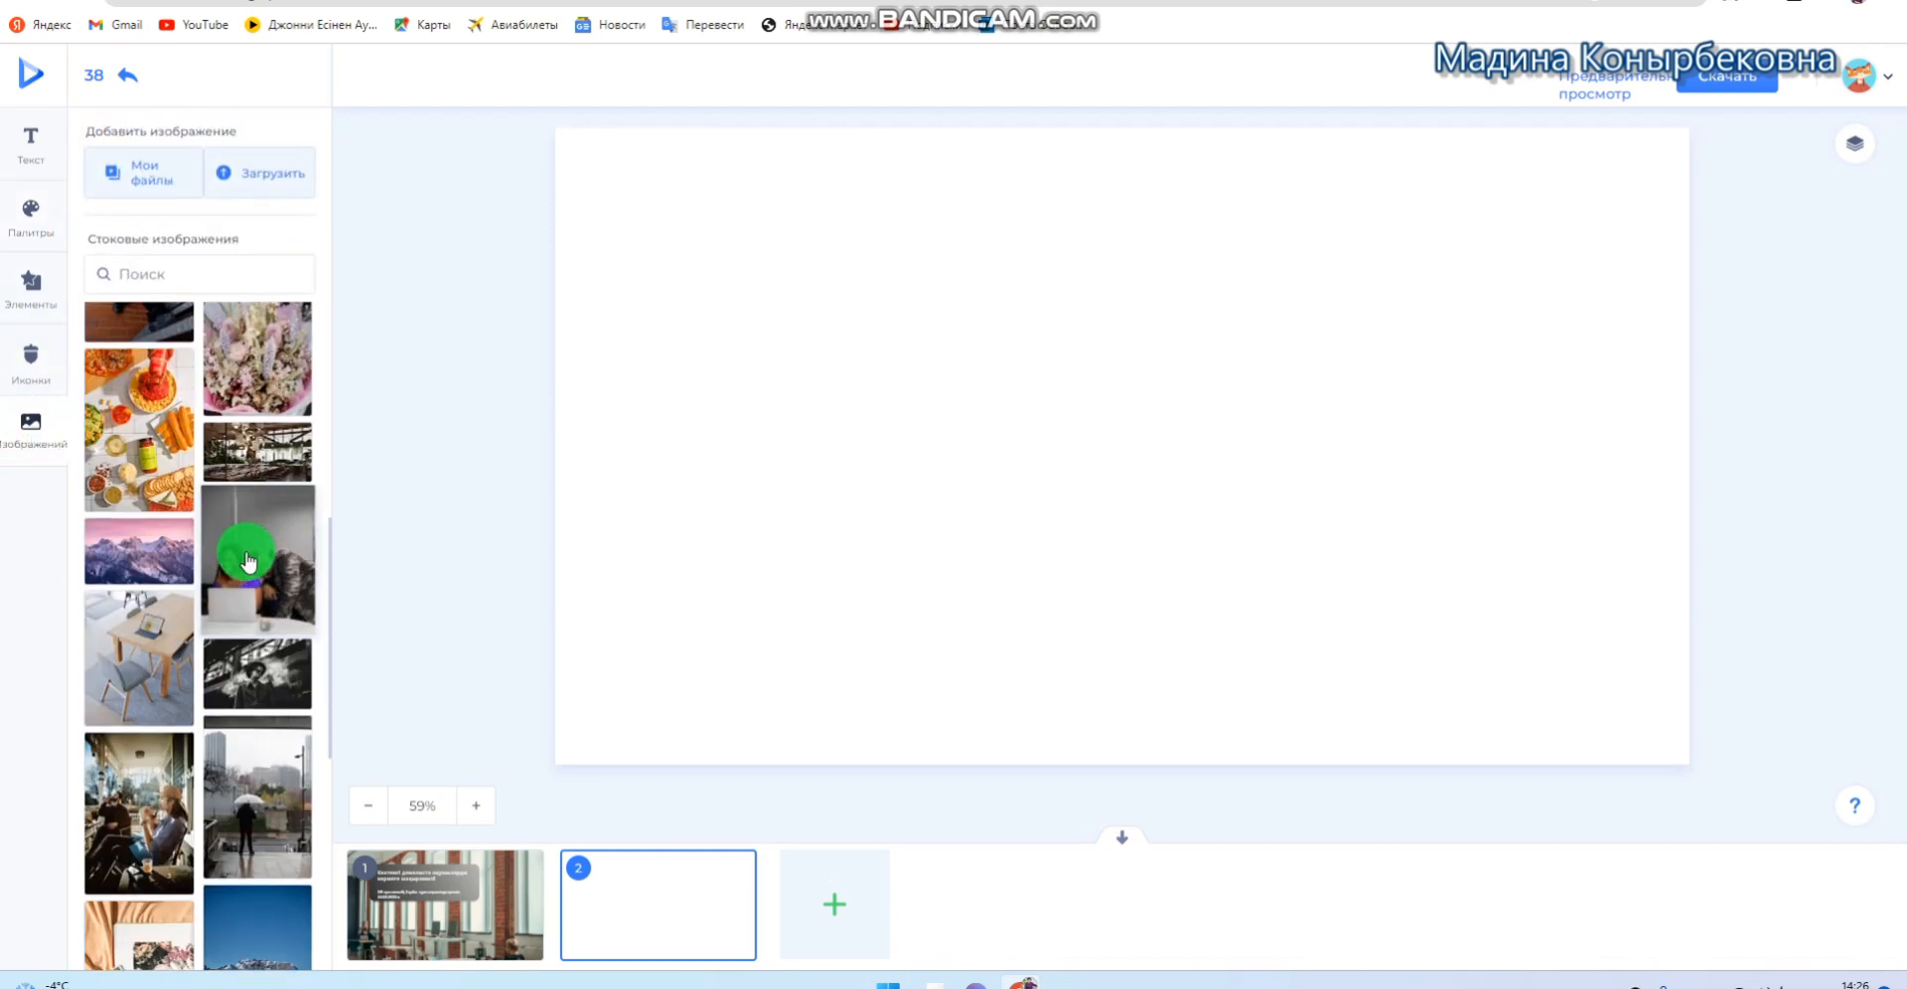
scroll(234, 568, "down", 5)
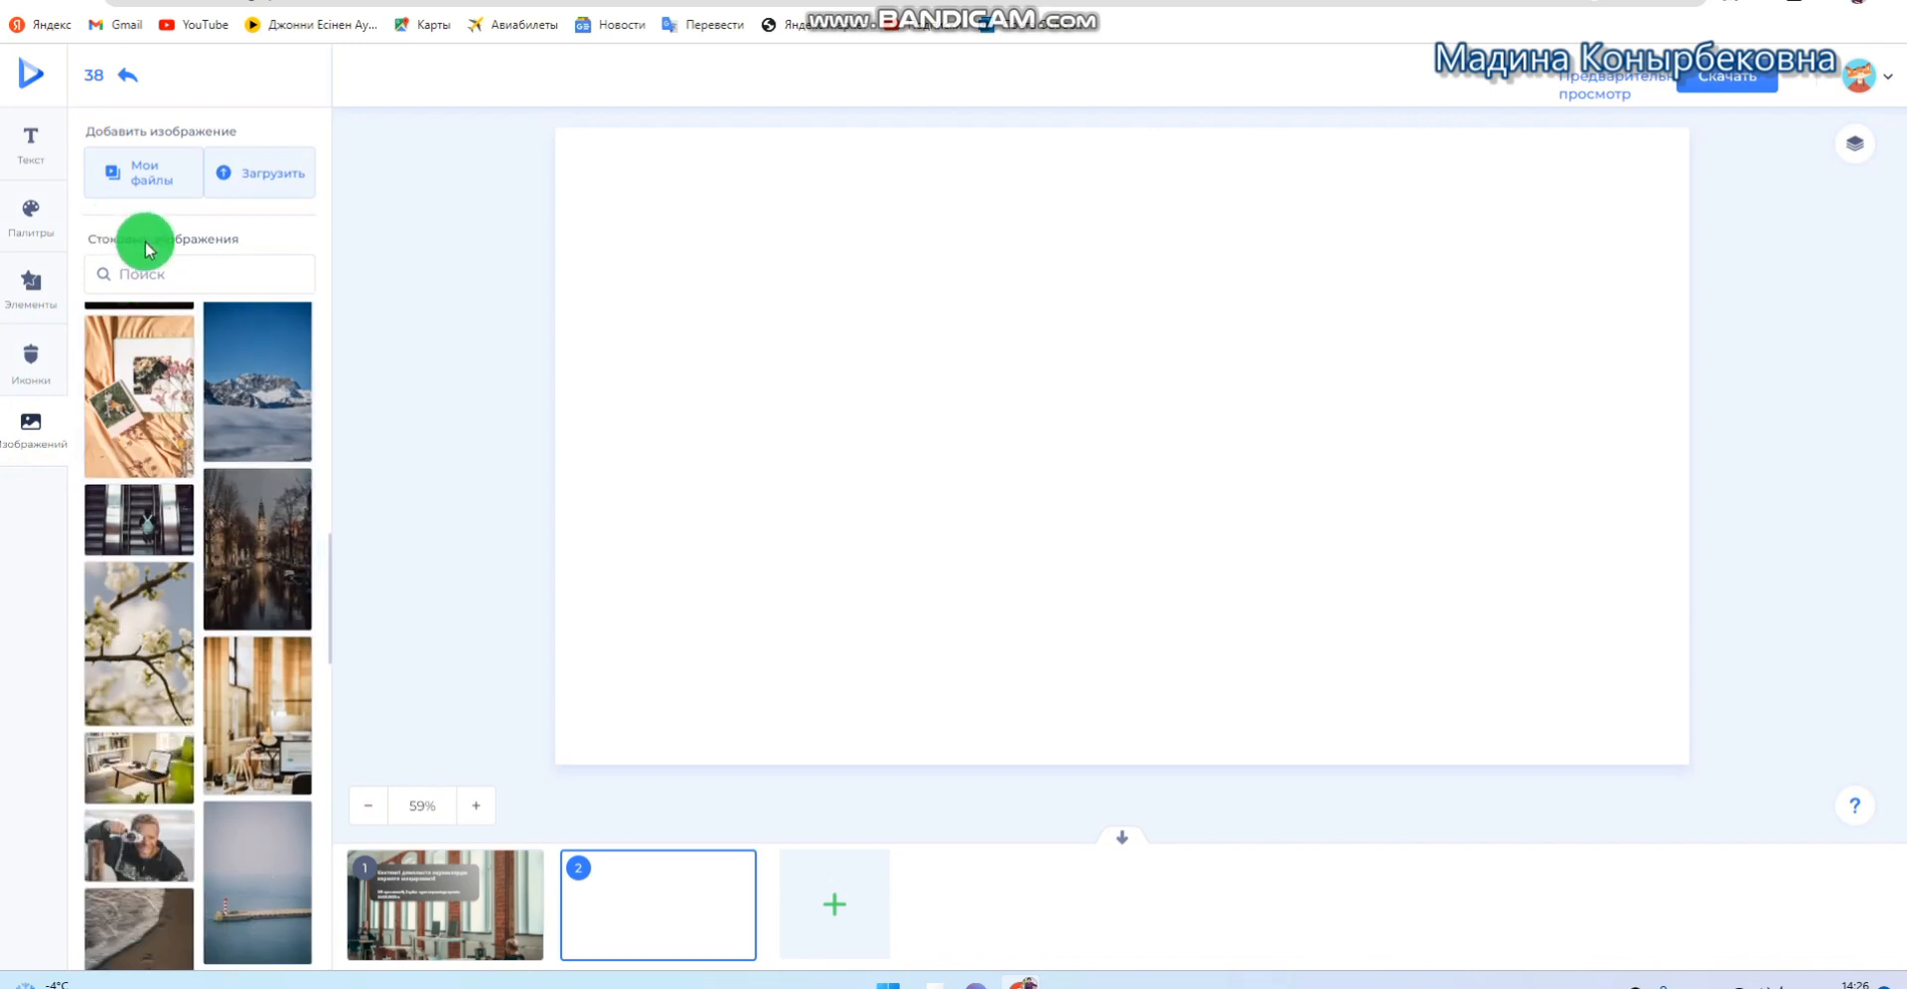
left_click(154, 189)
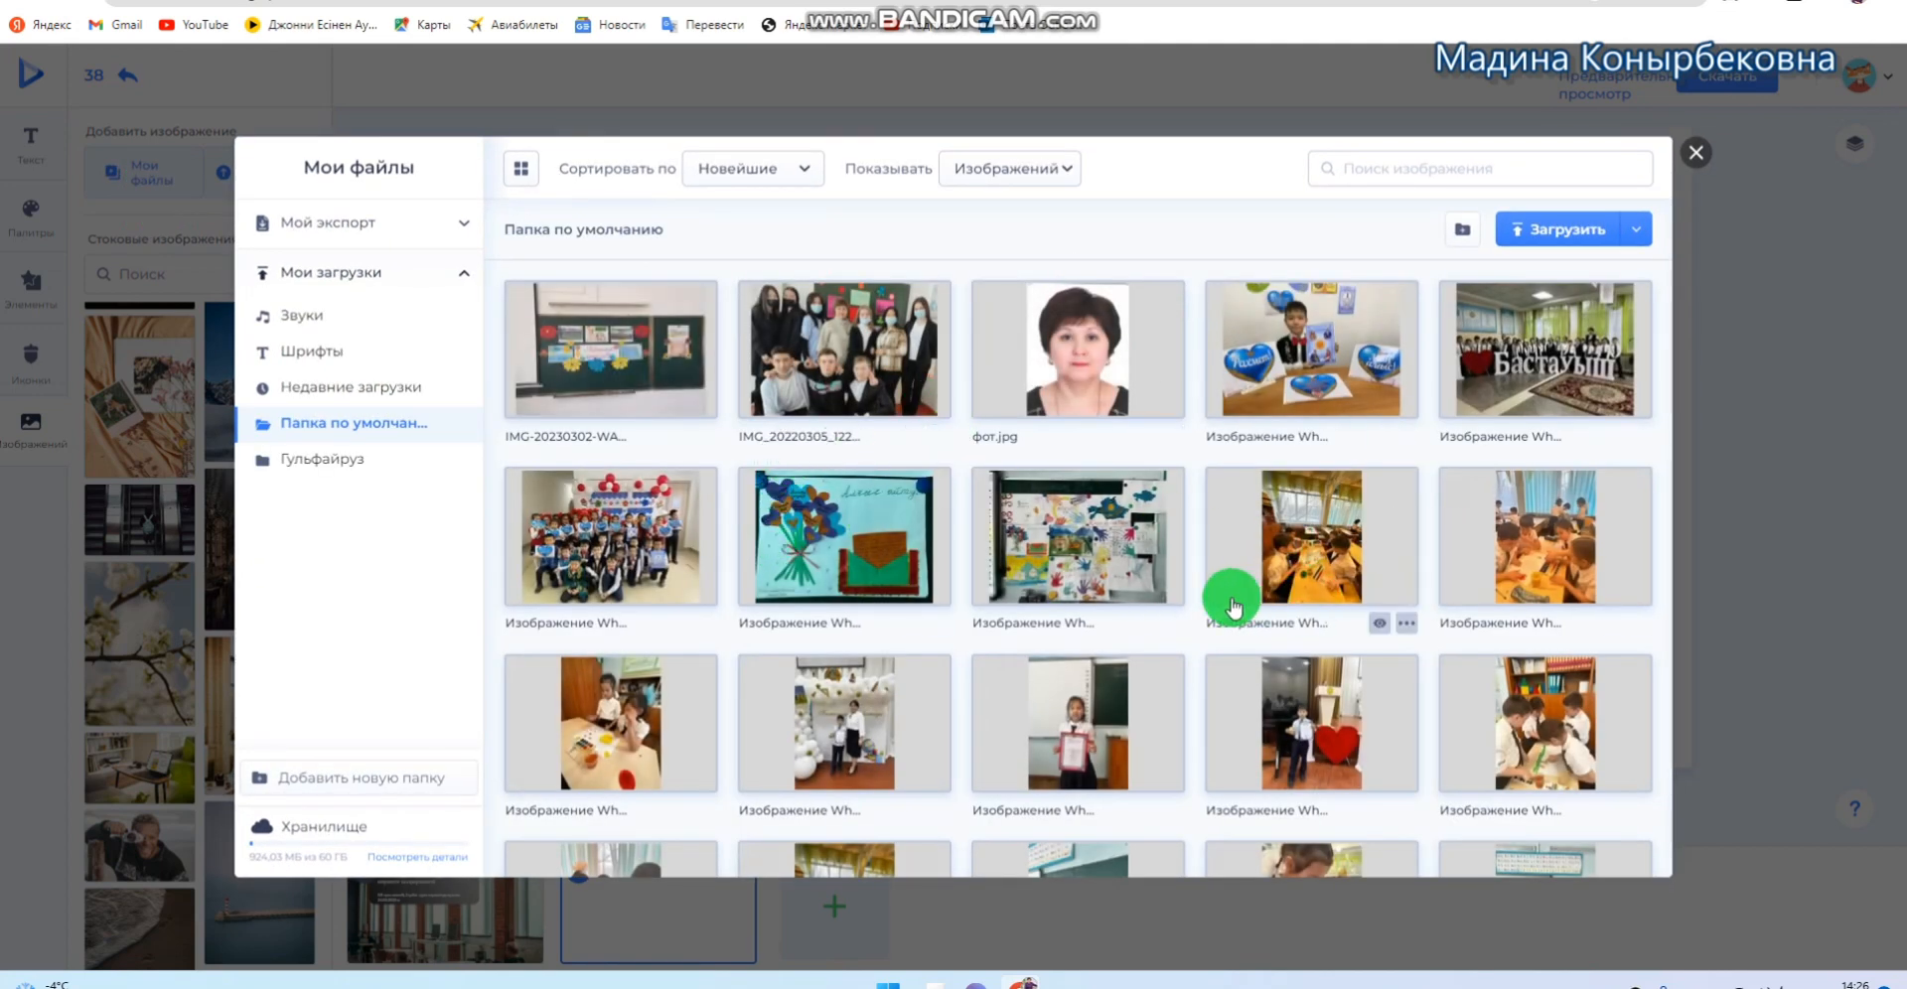
scroll(1232, 604, "down", 3)
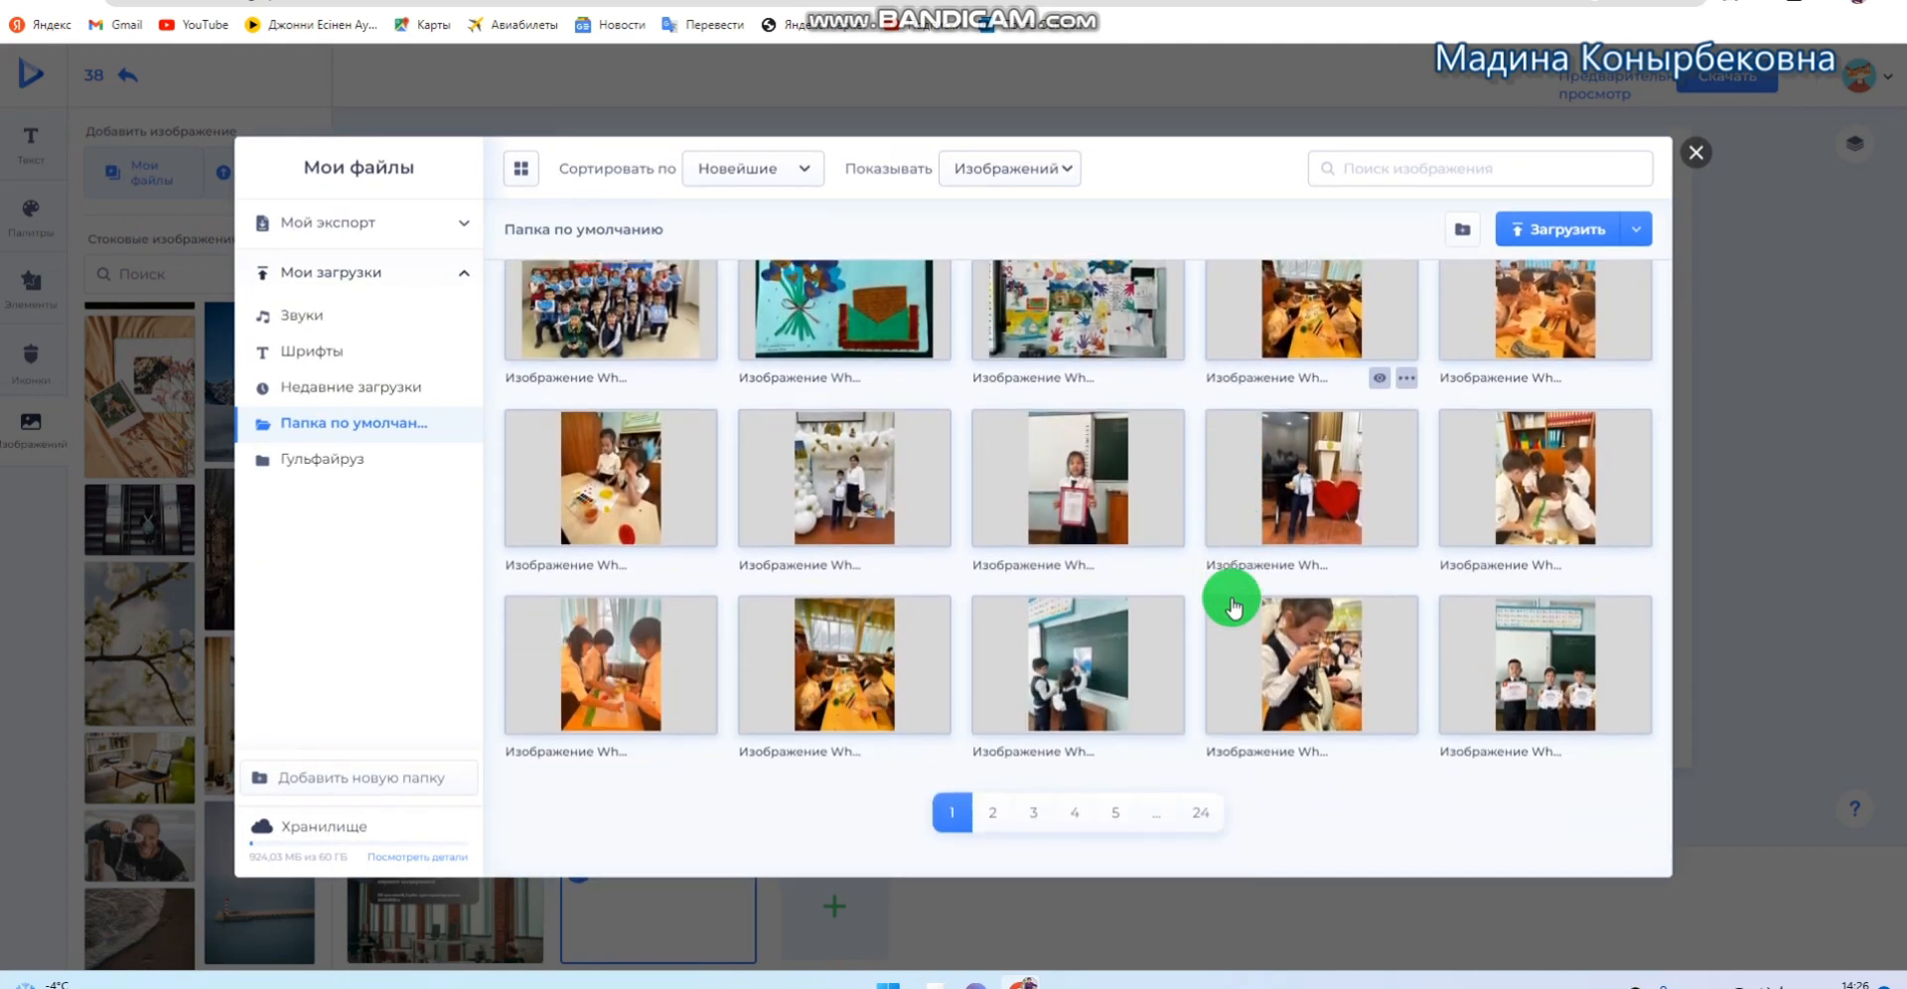
left_click(994, 813)
scroll(1281, 648, "down", 3)
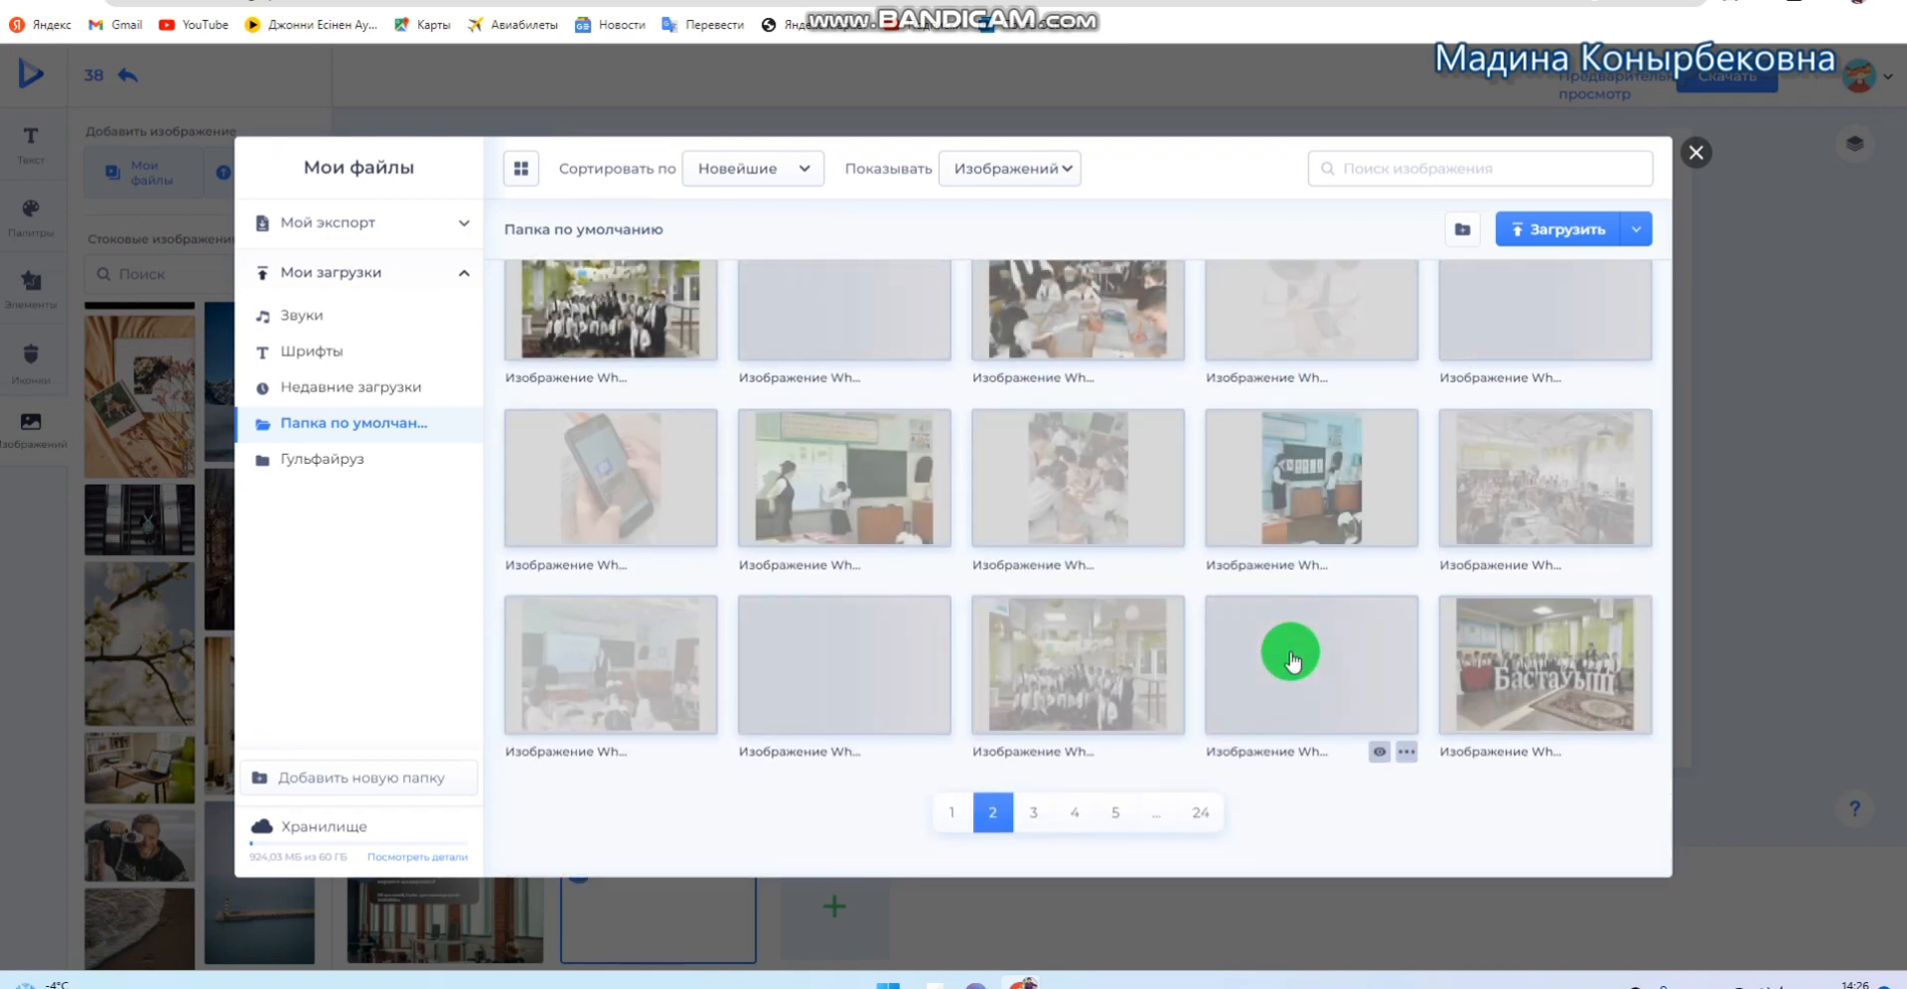
scroll(1291, 660, "up", 2)
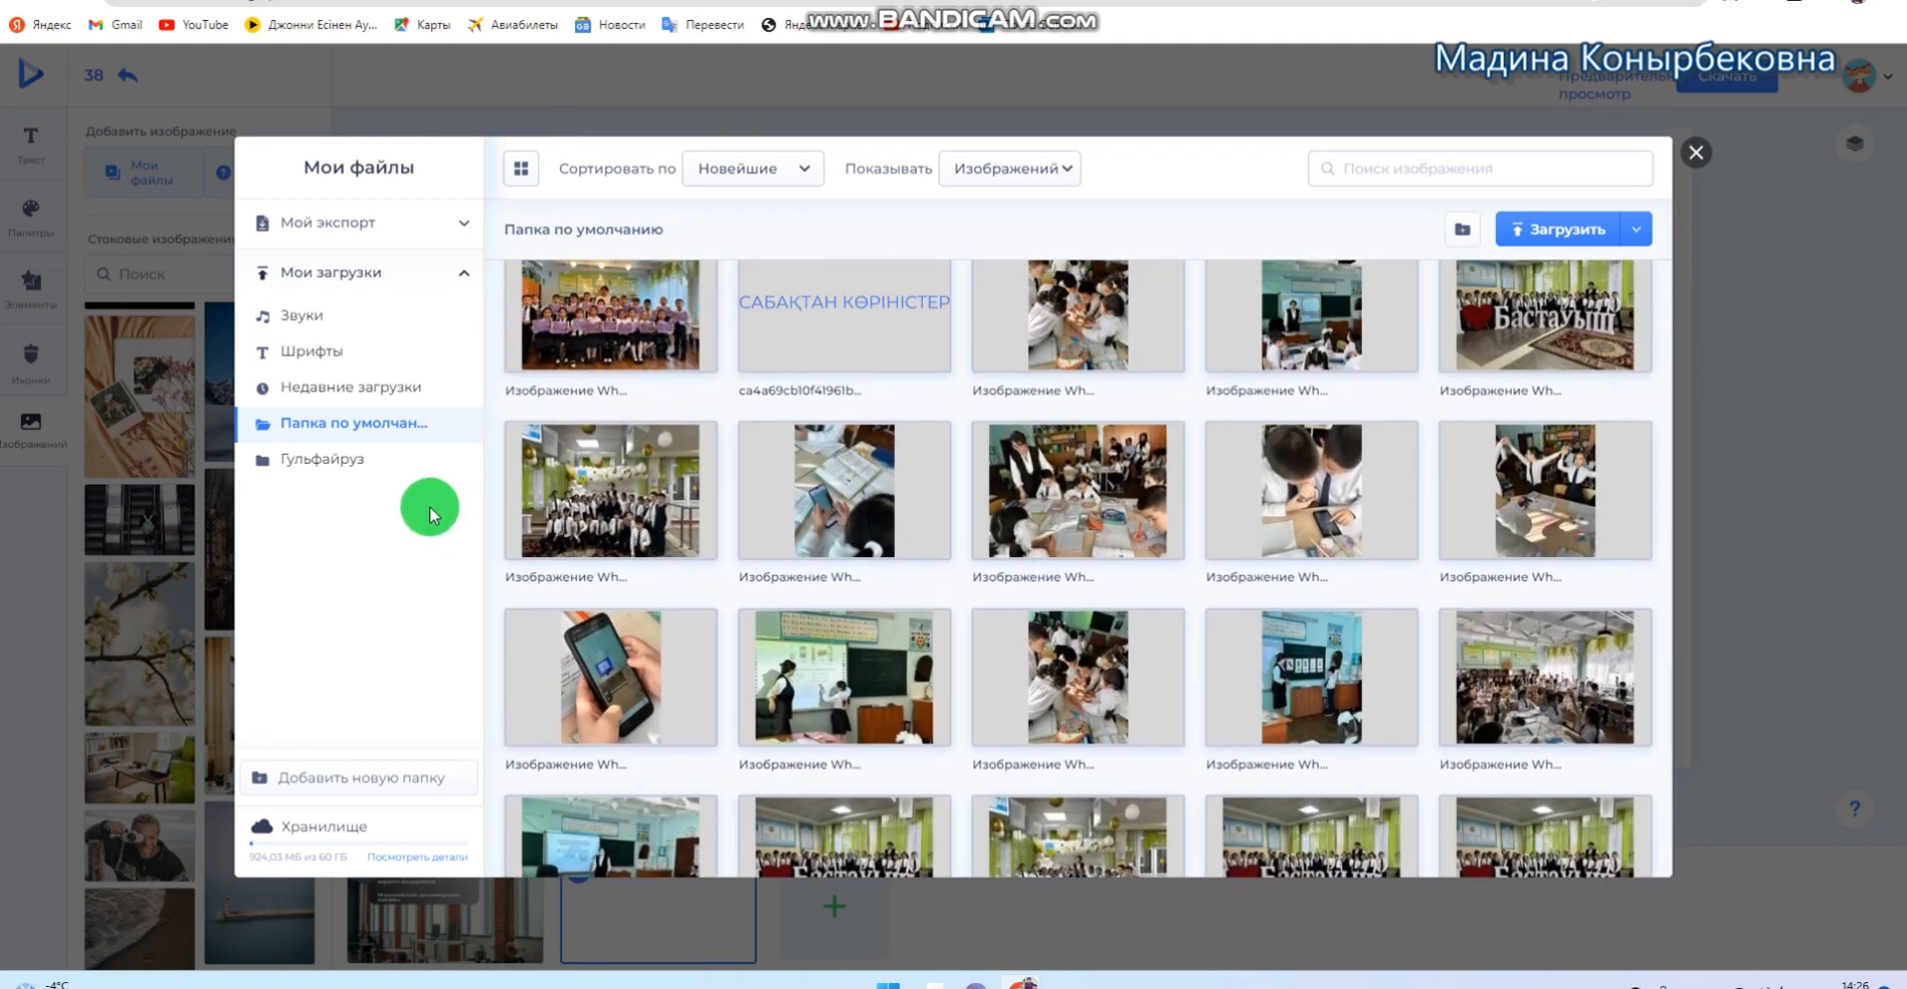
left_click(633, 484)
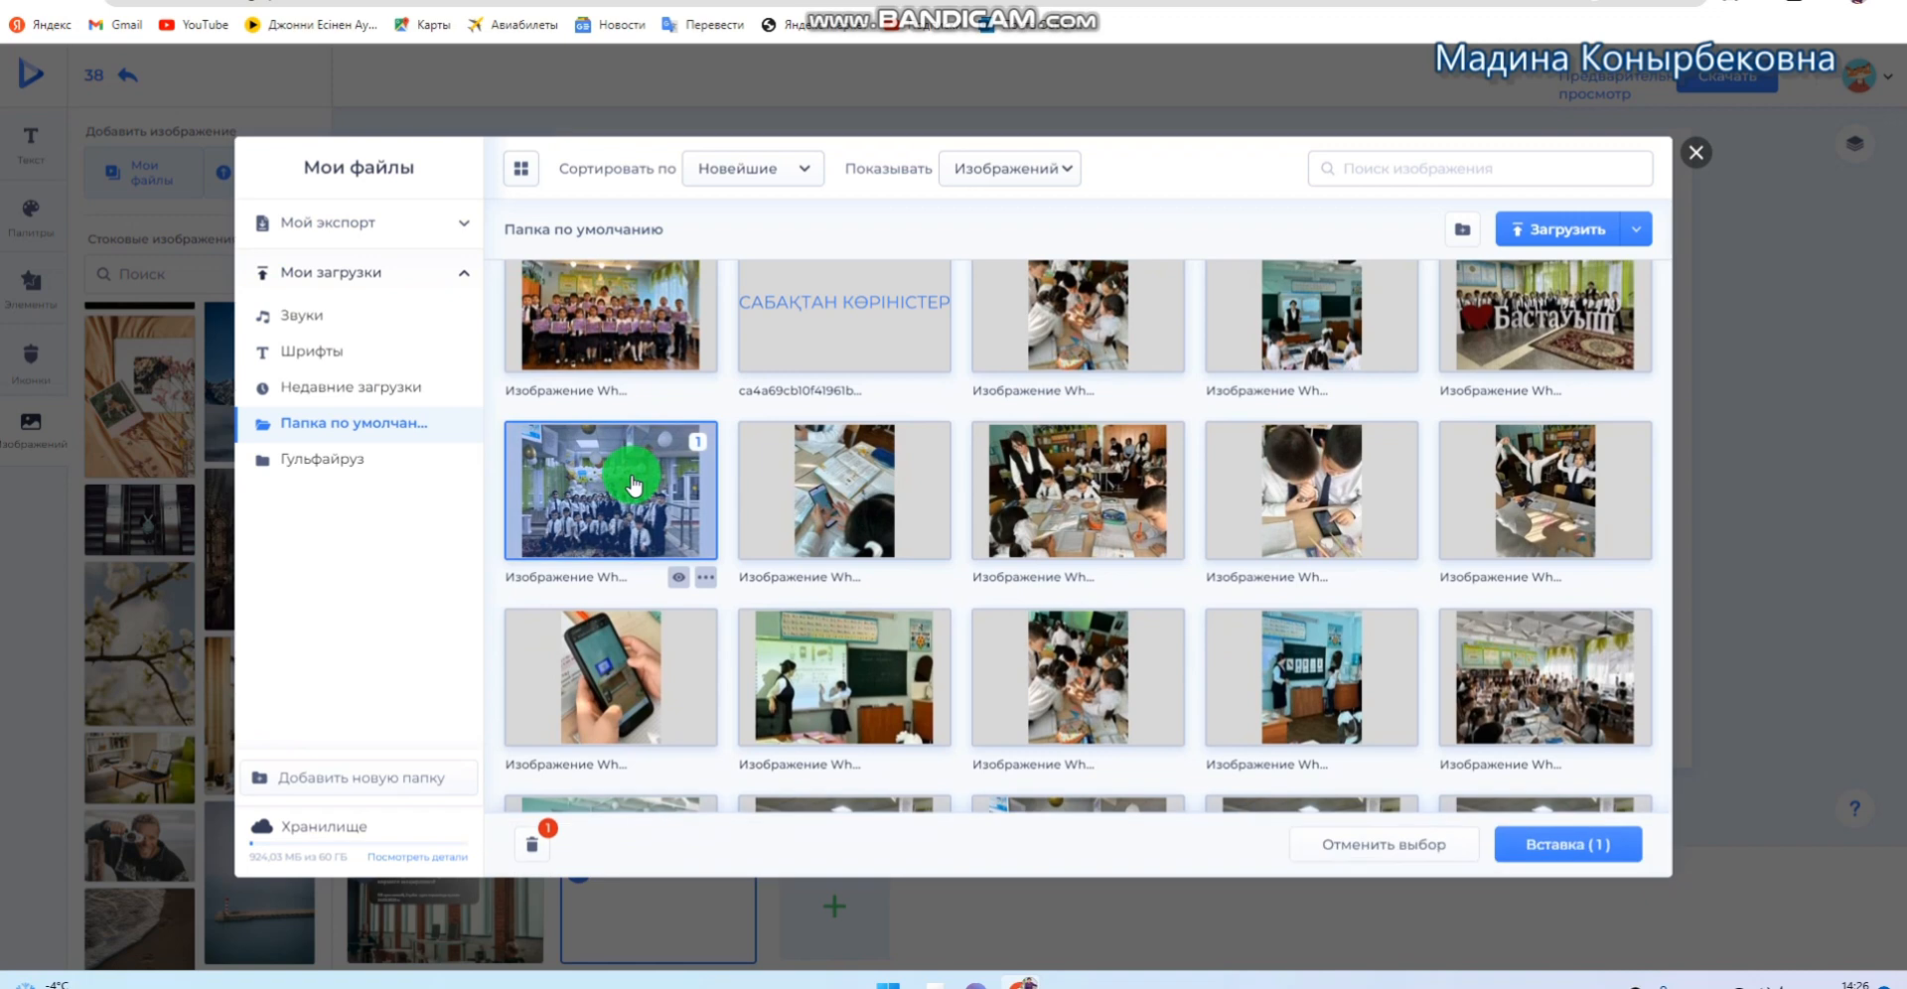
left_click(1589, 844)
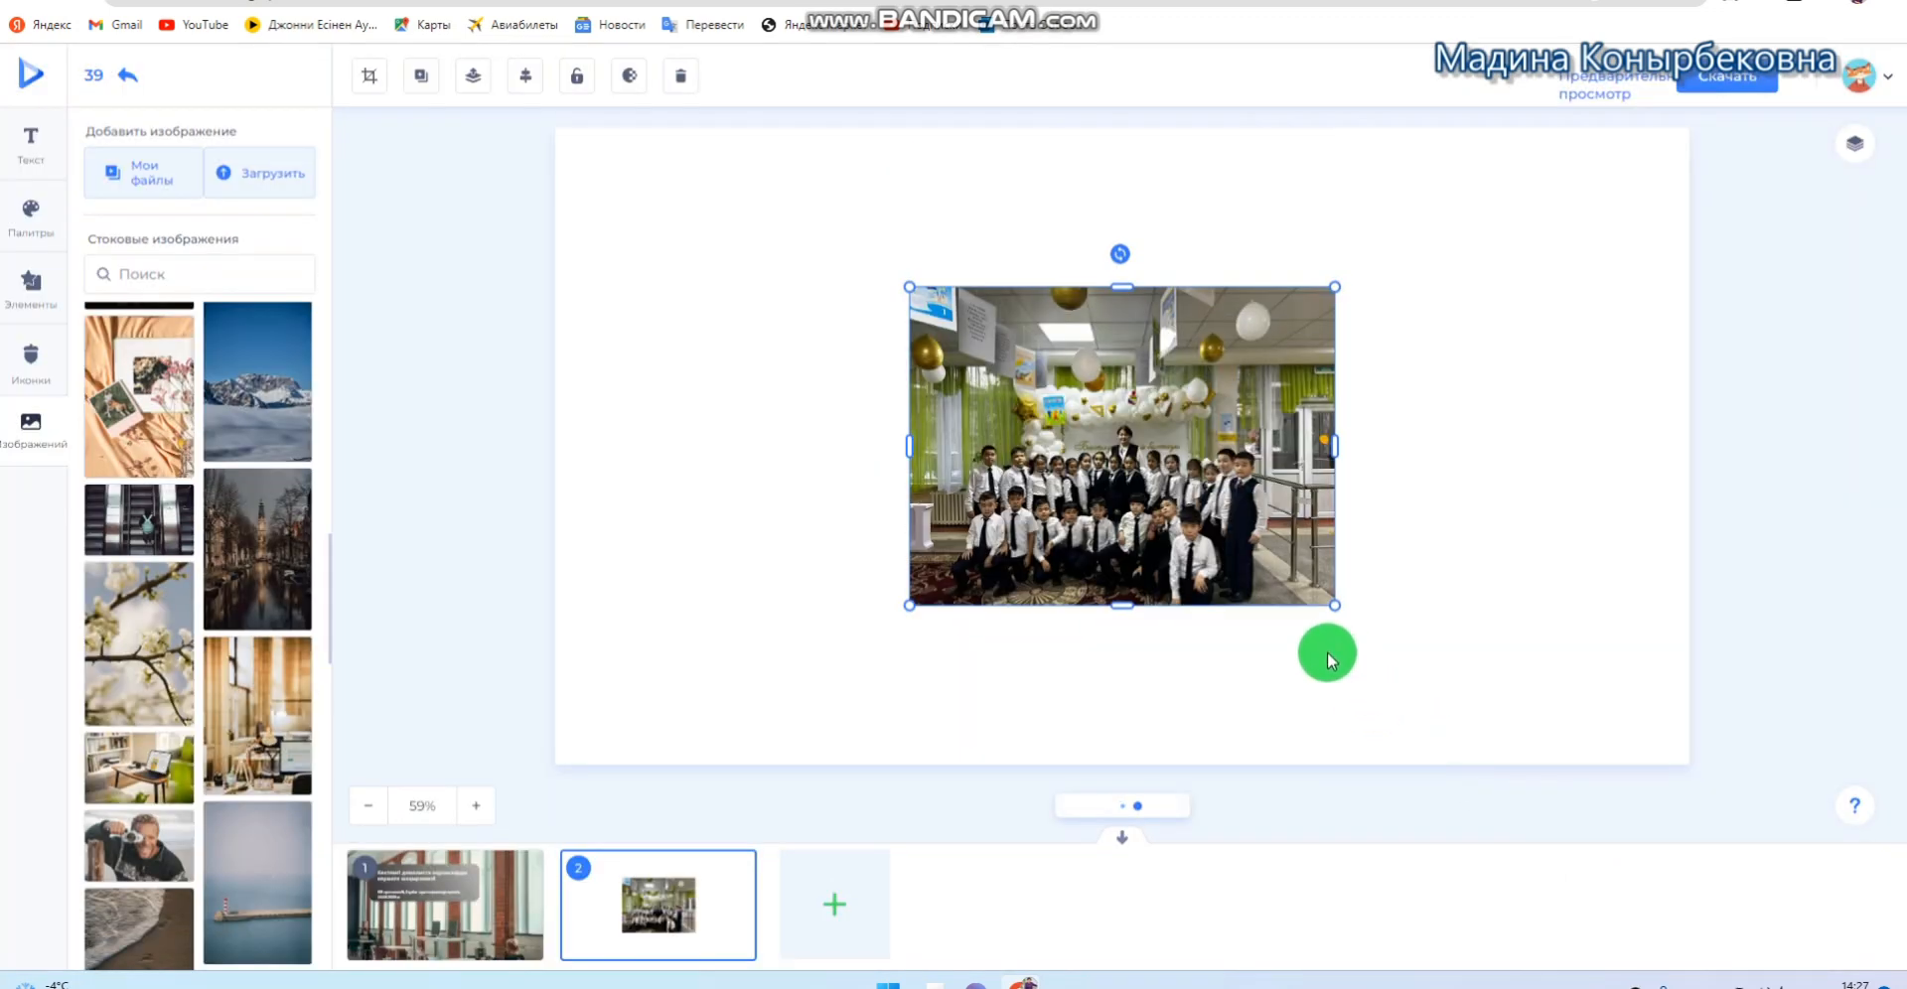
Enlarge and stretch the group photo and shift it so that it covers the whole of slide 2
left_click_drag(1076, 459, 720, 299)
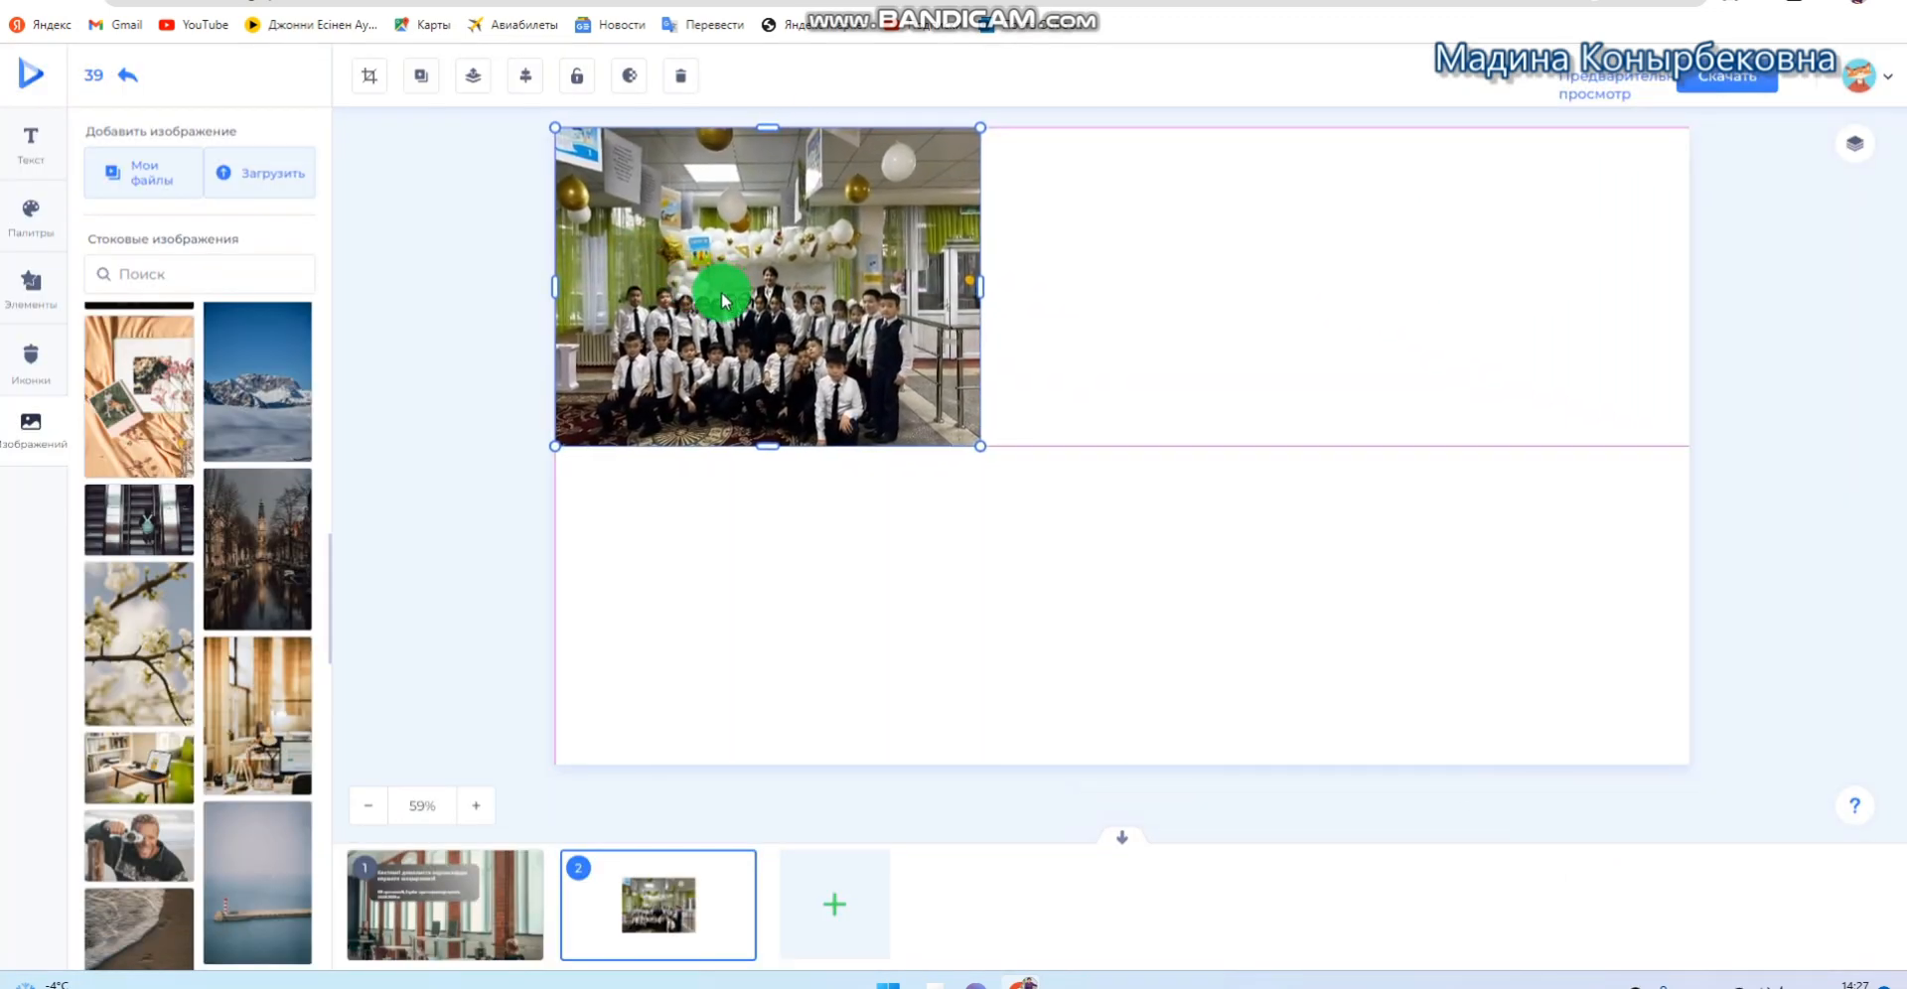
left_click_drag(981, 443, 1505, 615)
left_click_drag(1418, 461, 1453, 402)
left_click_drag(1315, 498, 1375, 439)
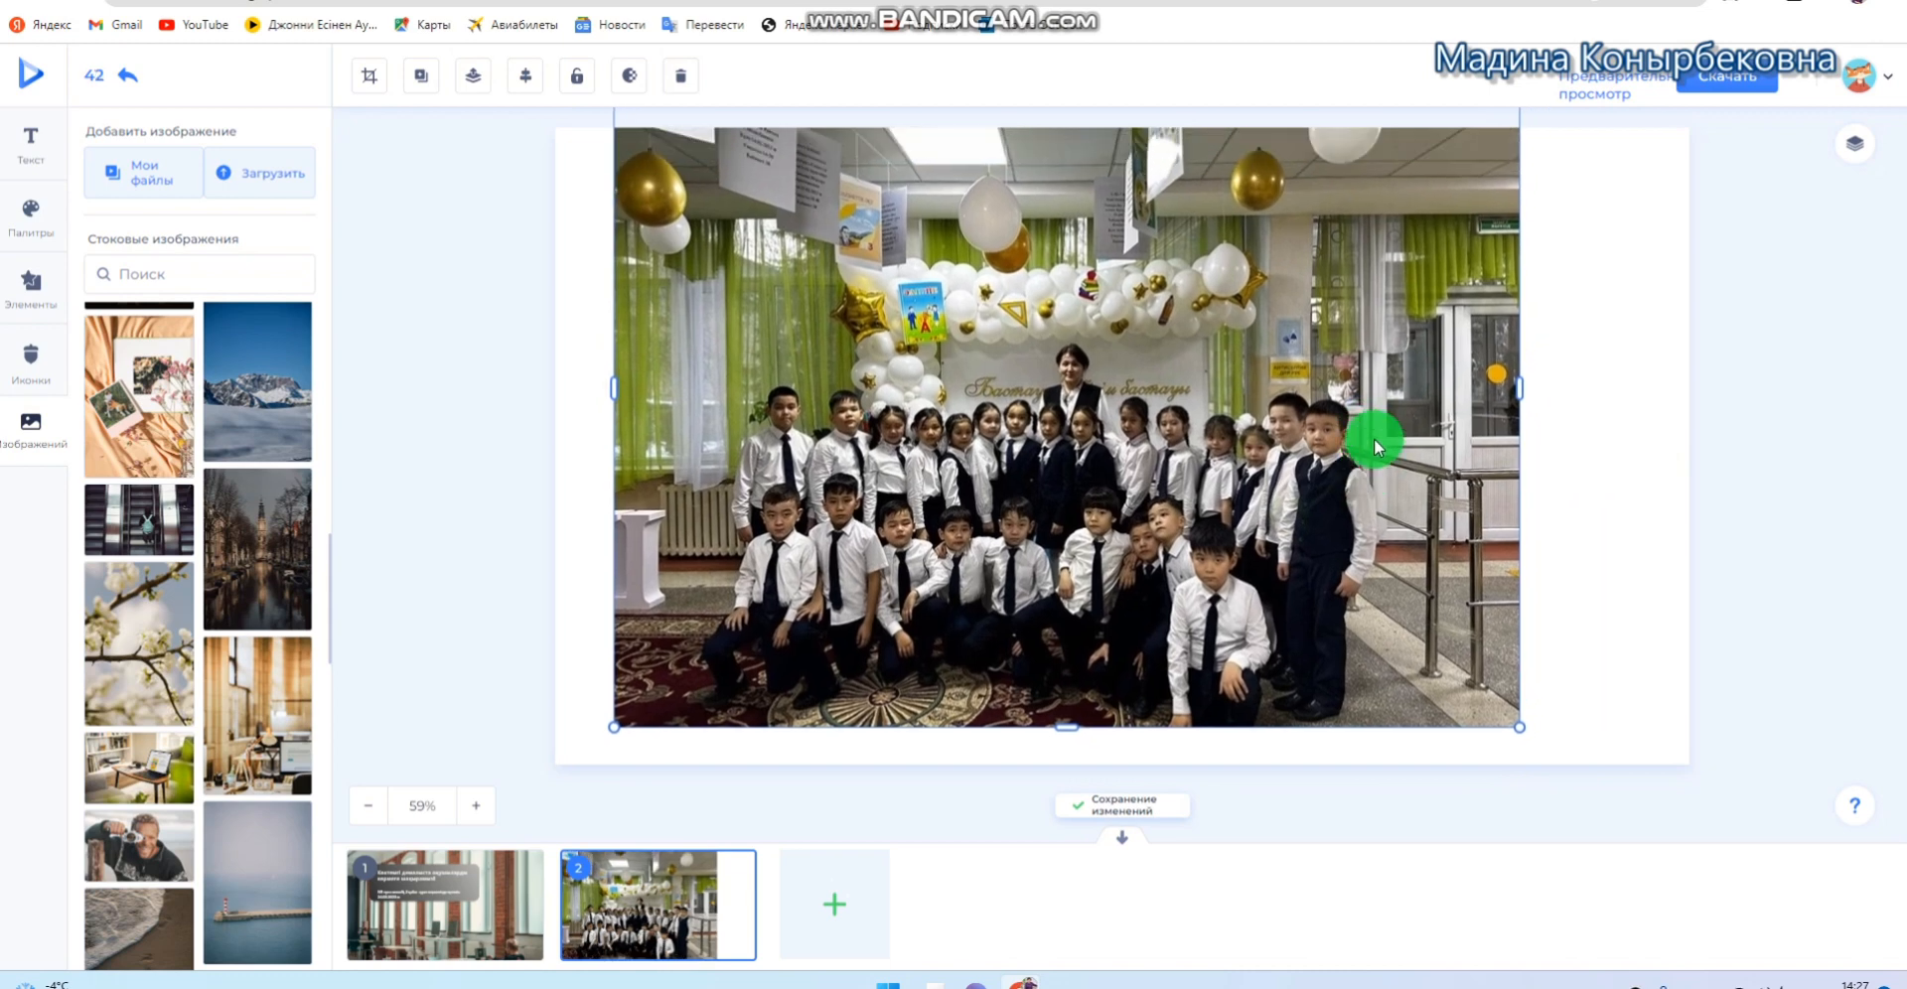
left_click_drag(1520, 388, 1728, 408)
left_click_drag(1314, 453, 1257, 441)
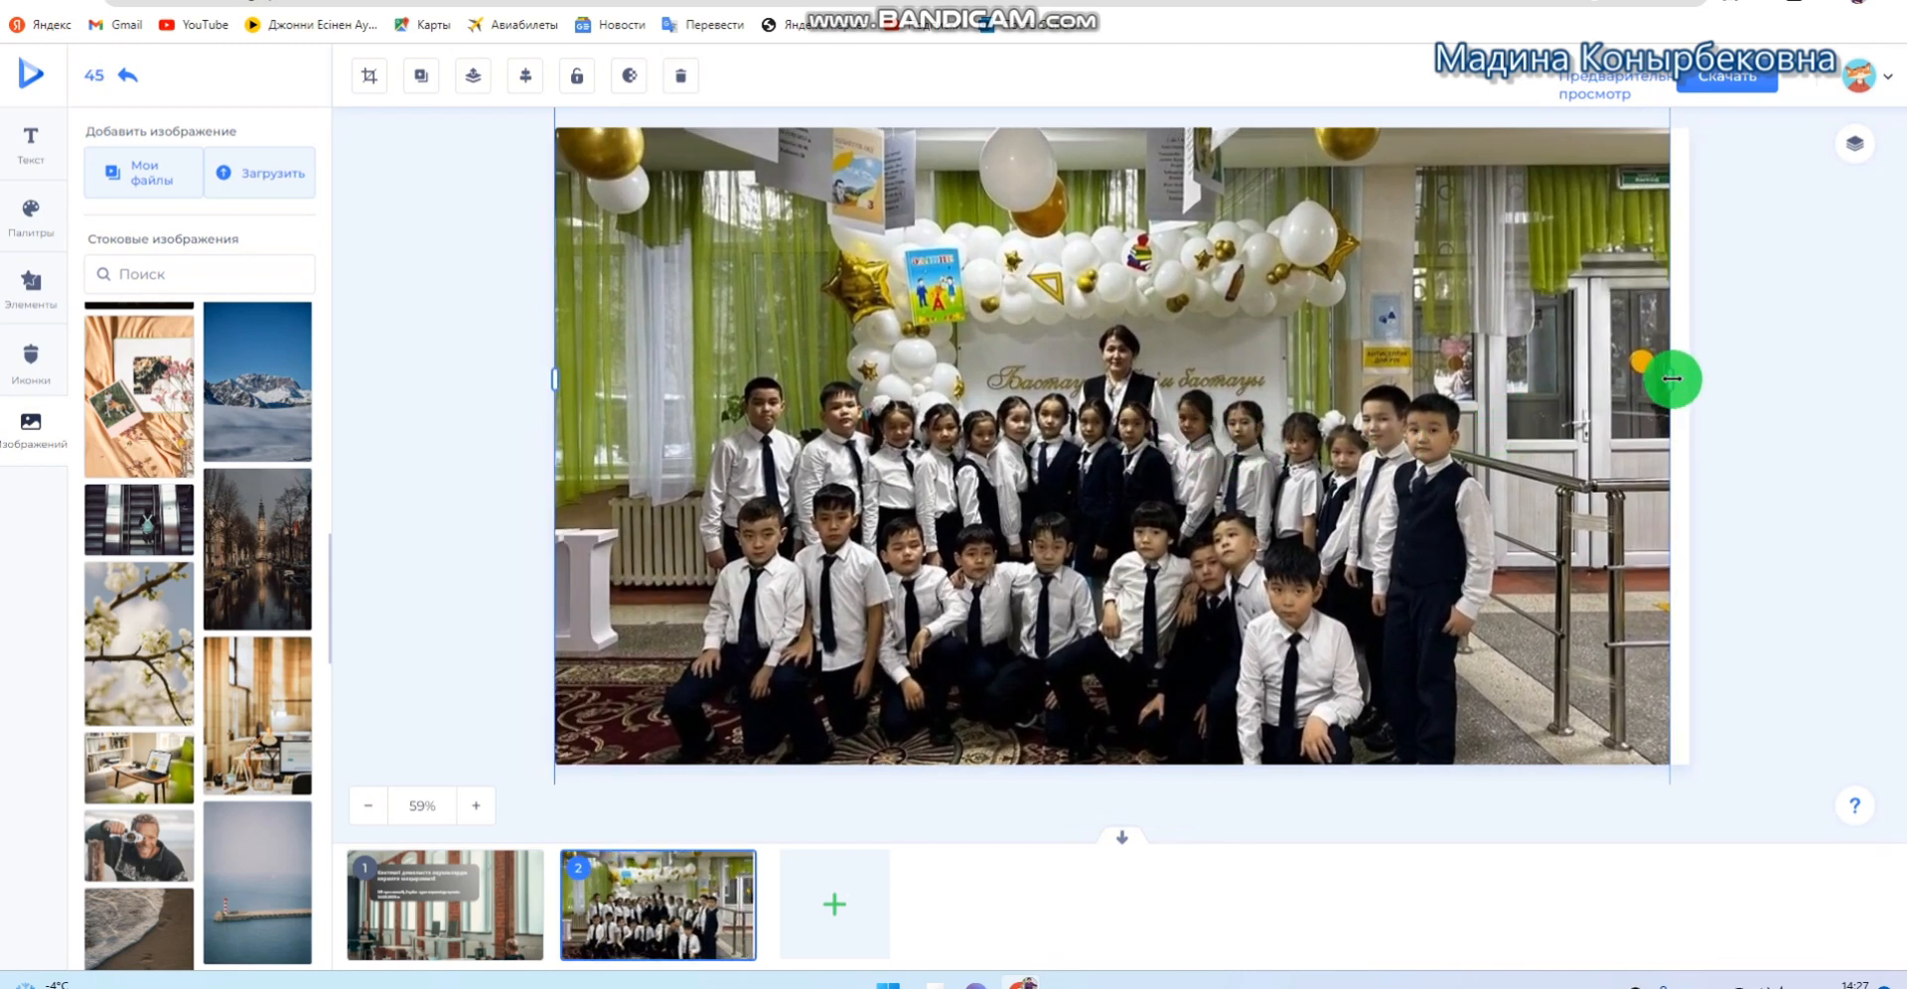
left_click_drag(1678, 377, 1701, 384)
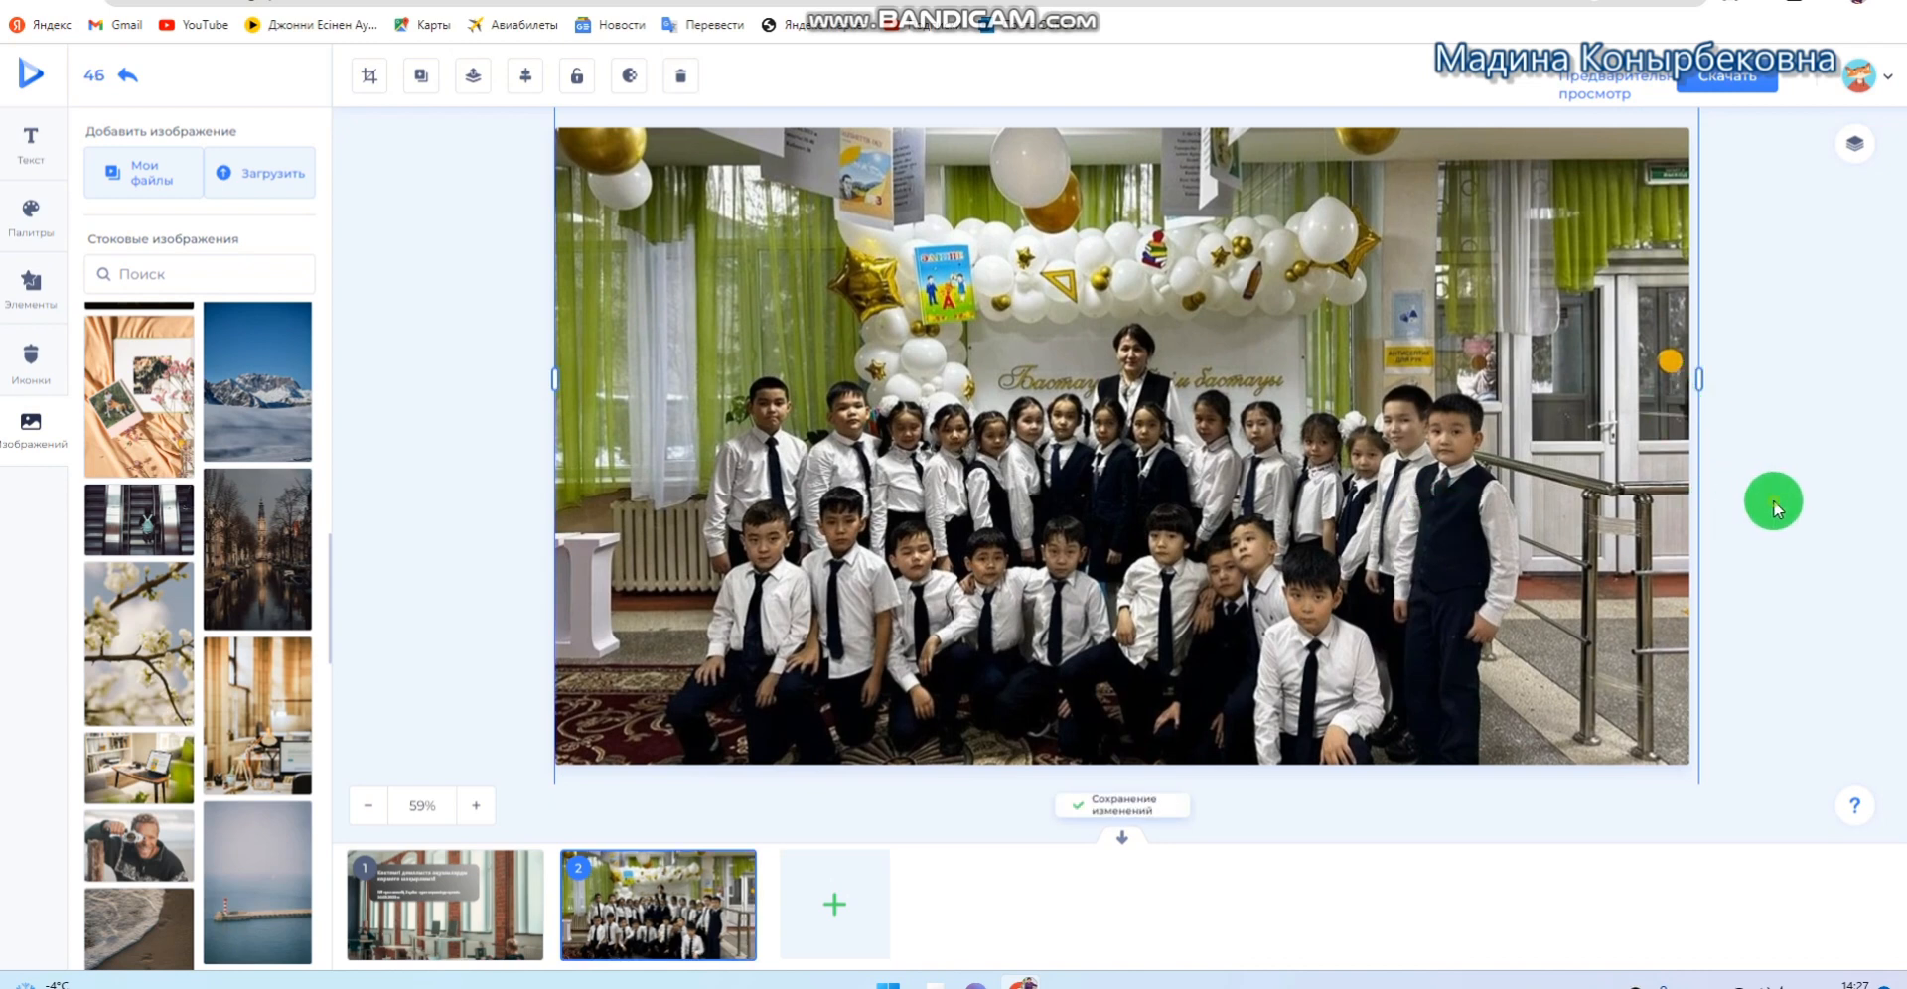
left_click(1773, 499)
left_click_drag(1469, 504, 1469, 487)
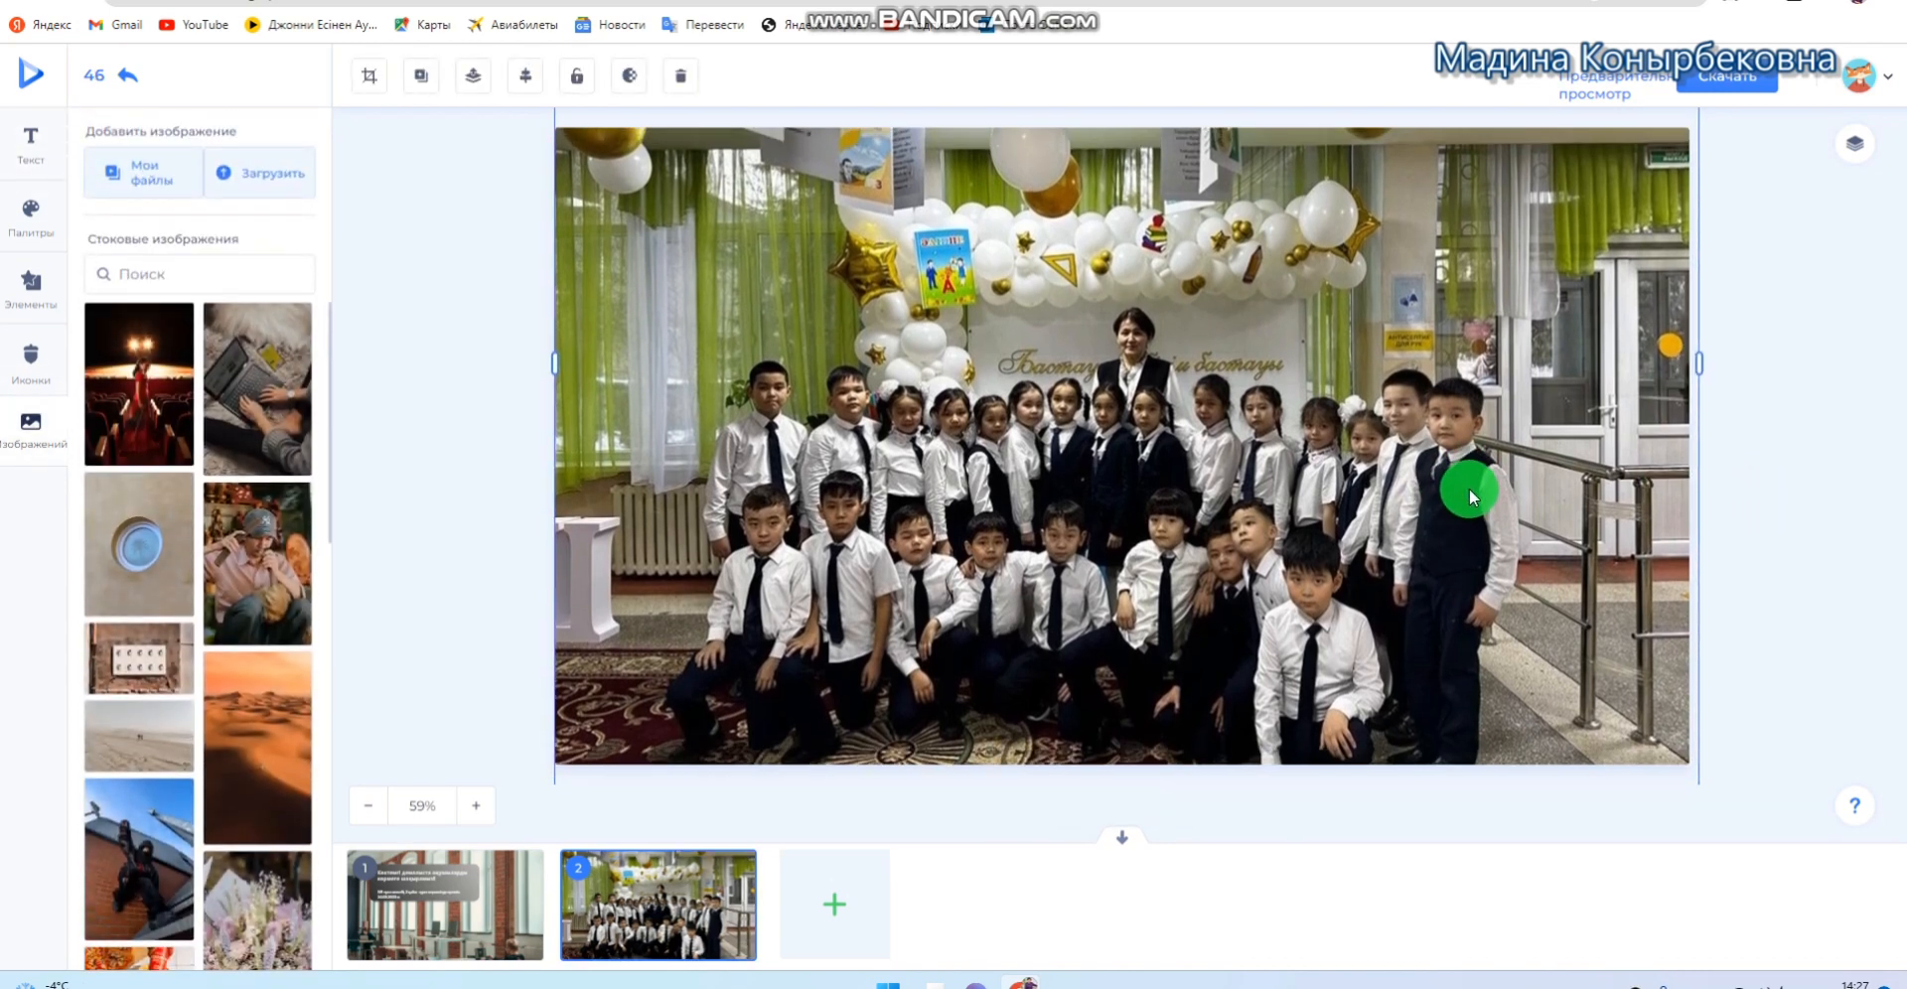
left_click(1797, 525)
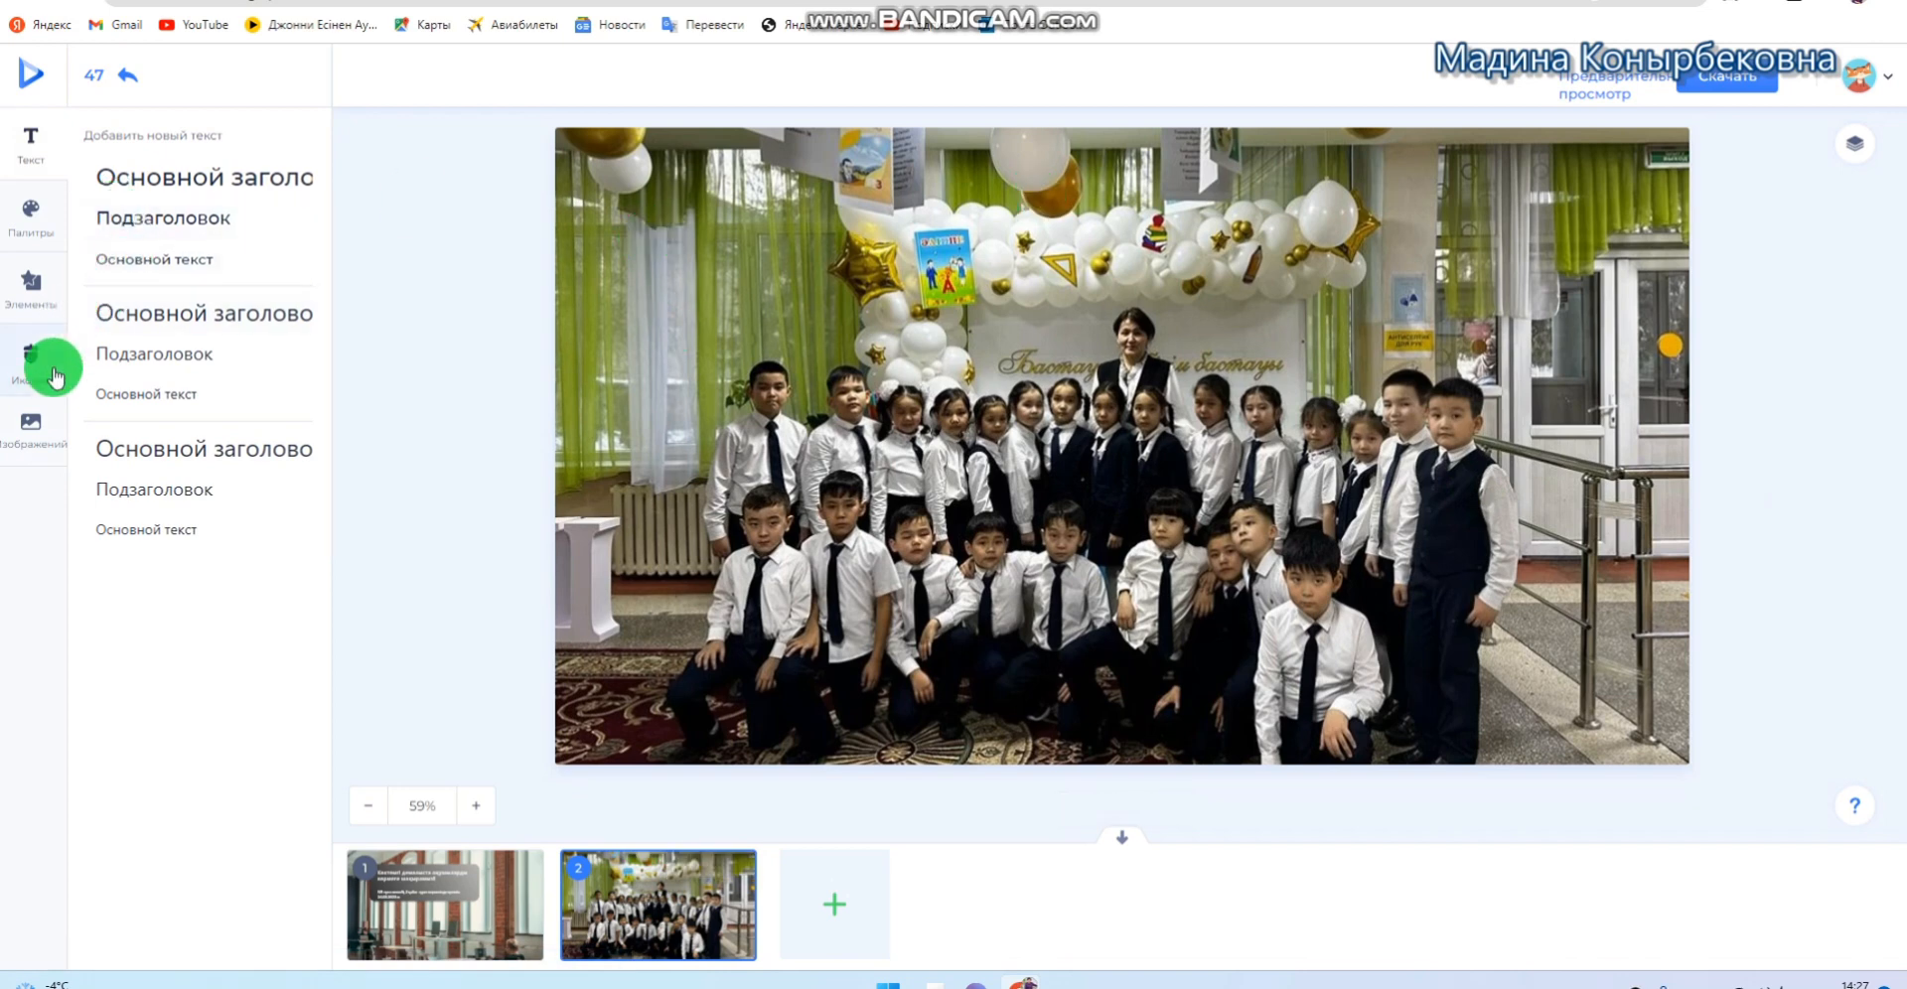
Add a green-to-blue gradient rounded bar to slide 2, shrink it and place it in the photo's upper-right corner
left_click(35, 296)
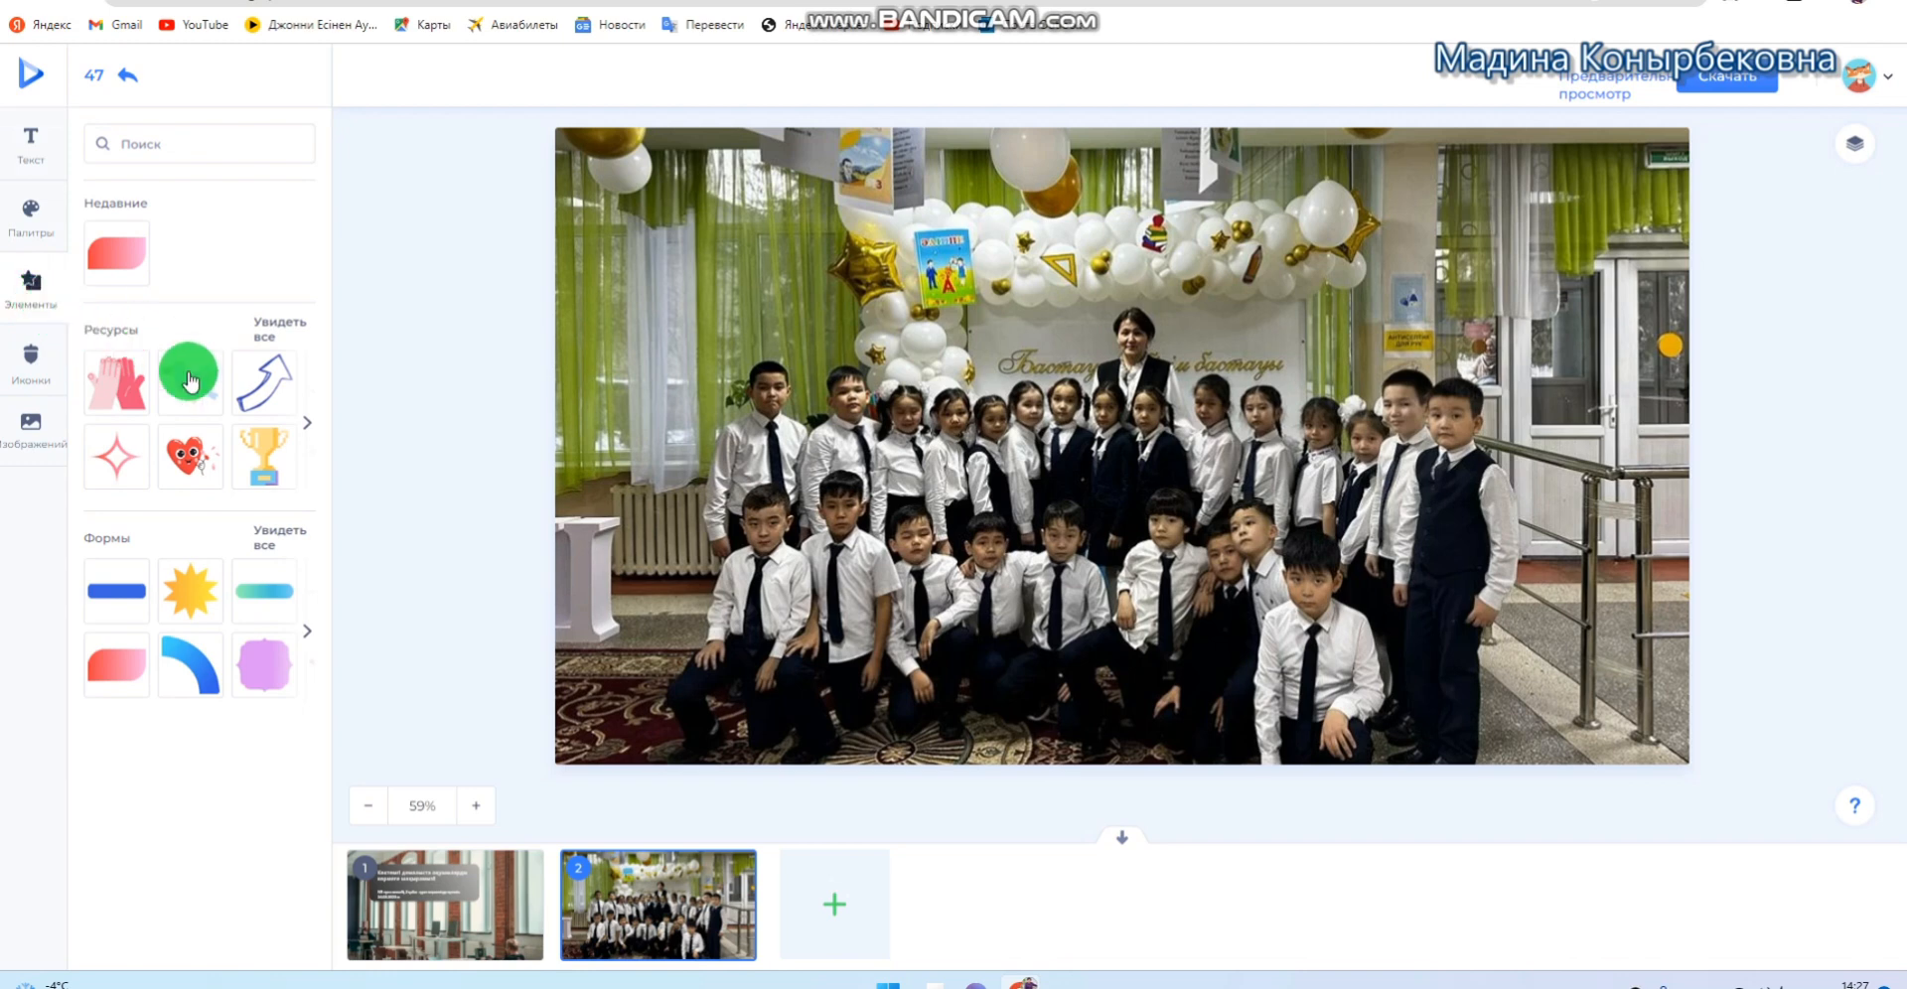
left_click(307, 636)
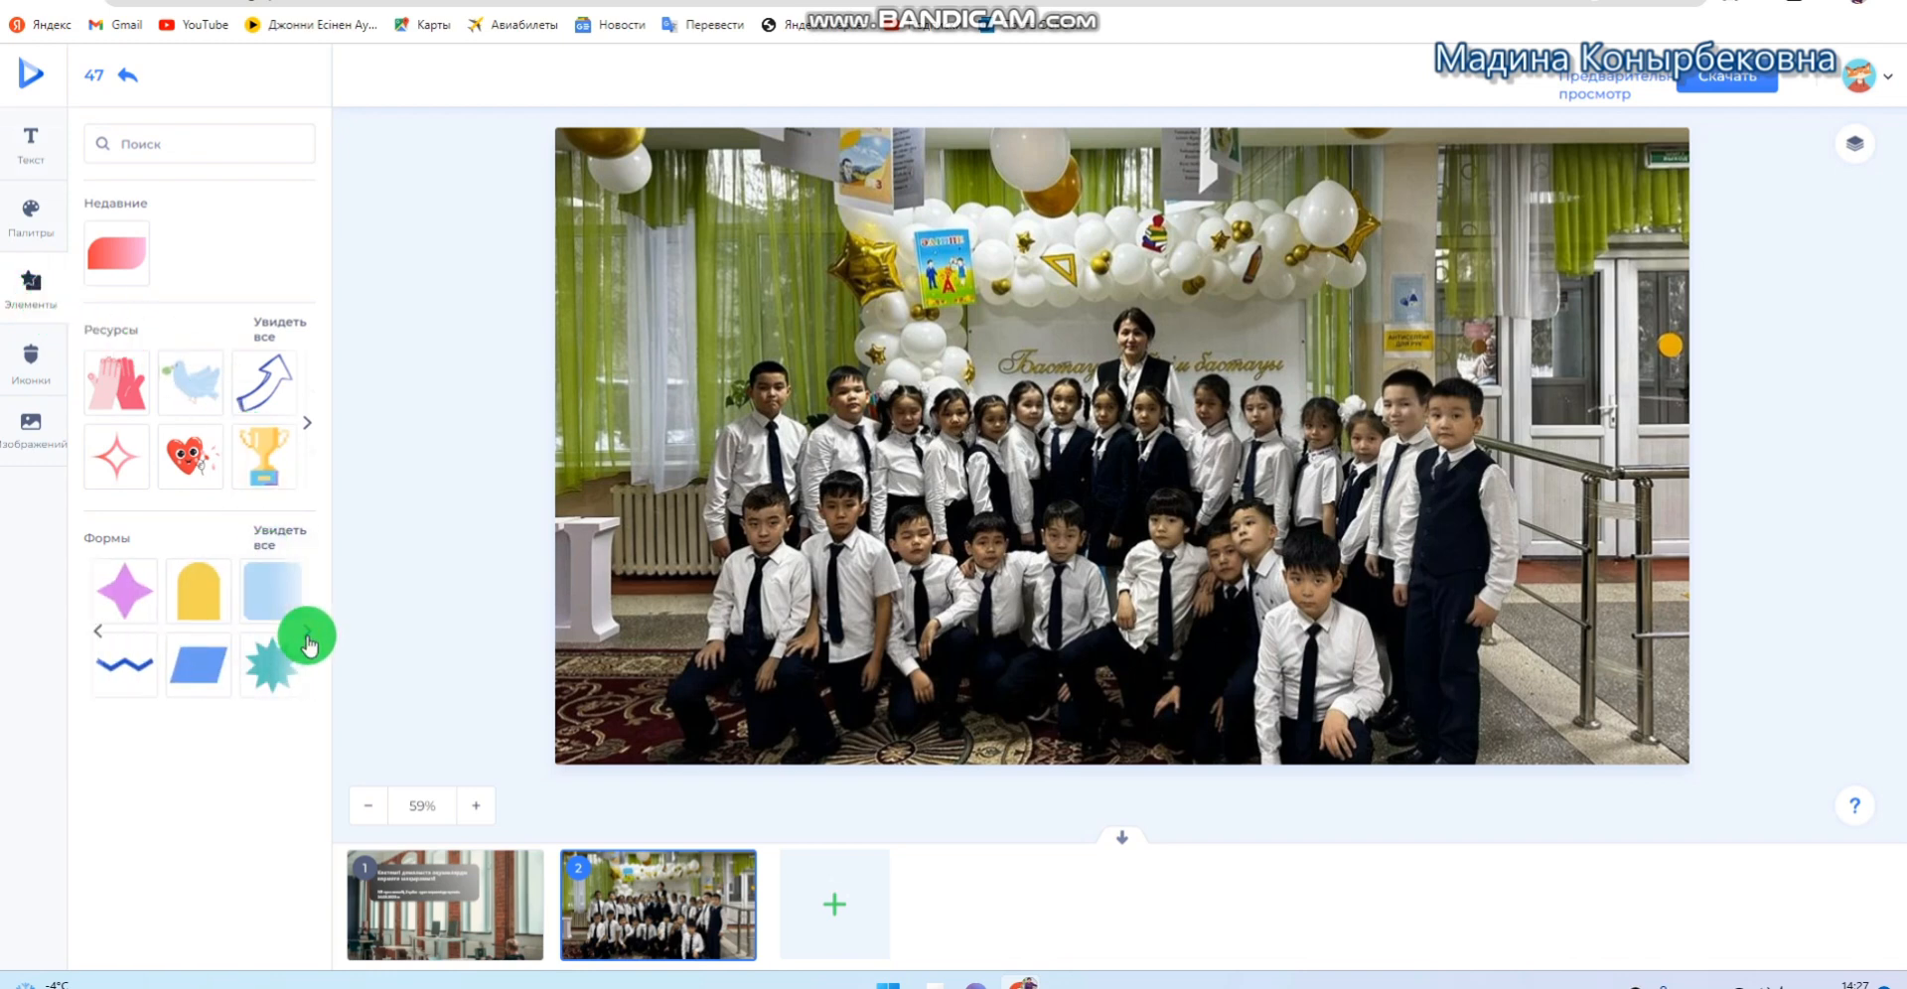
left_click(99, 634)
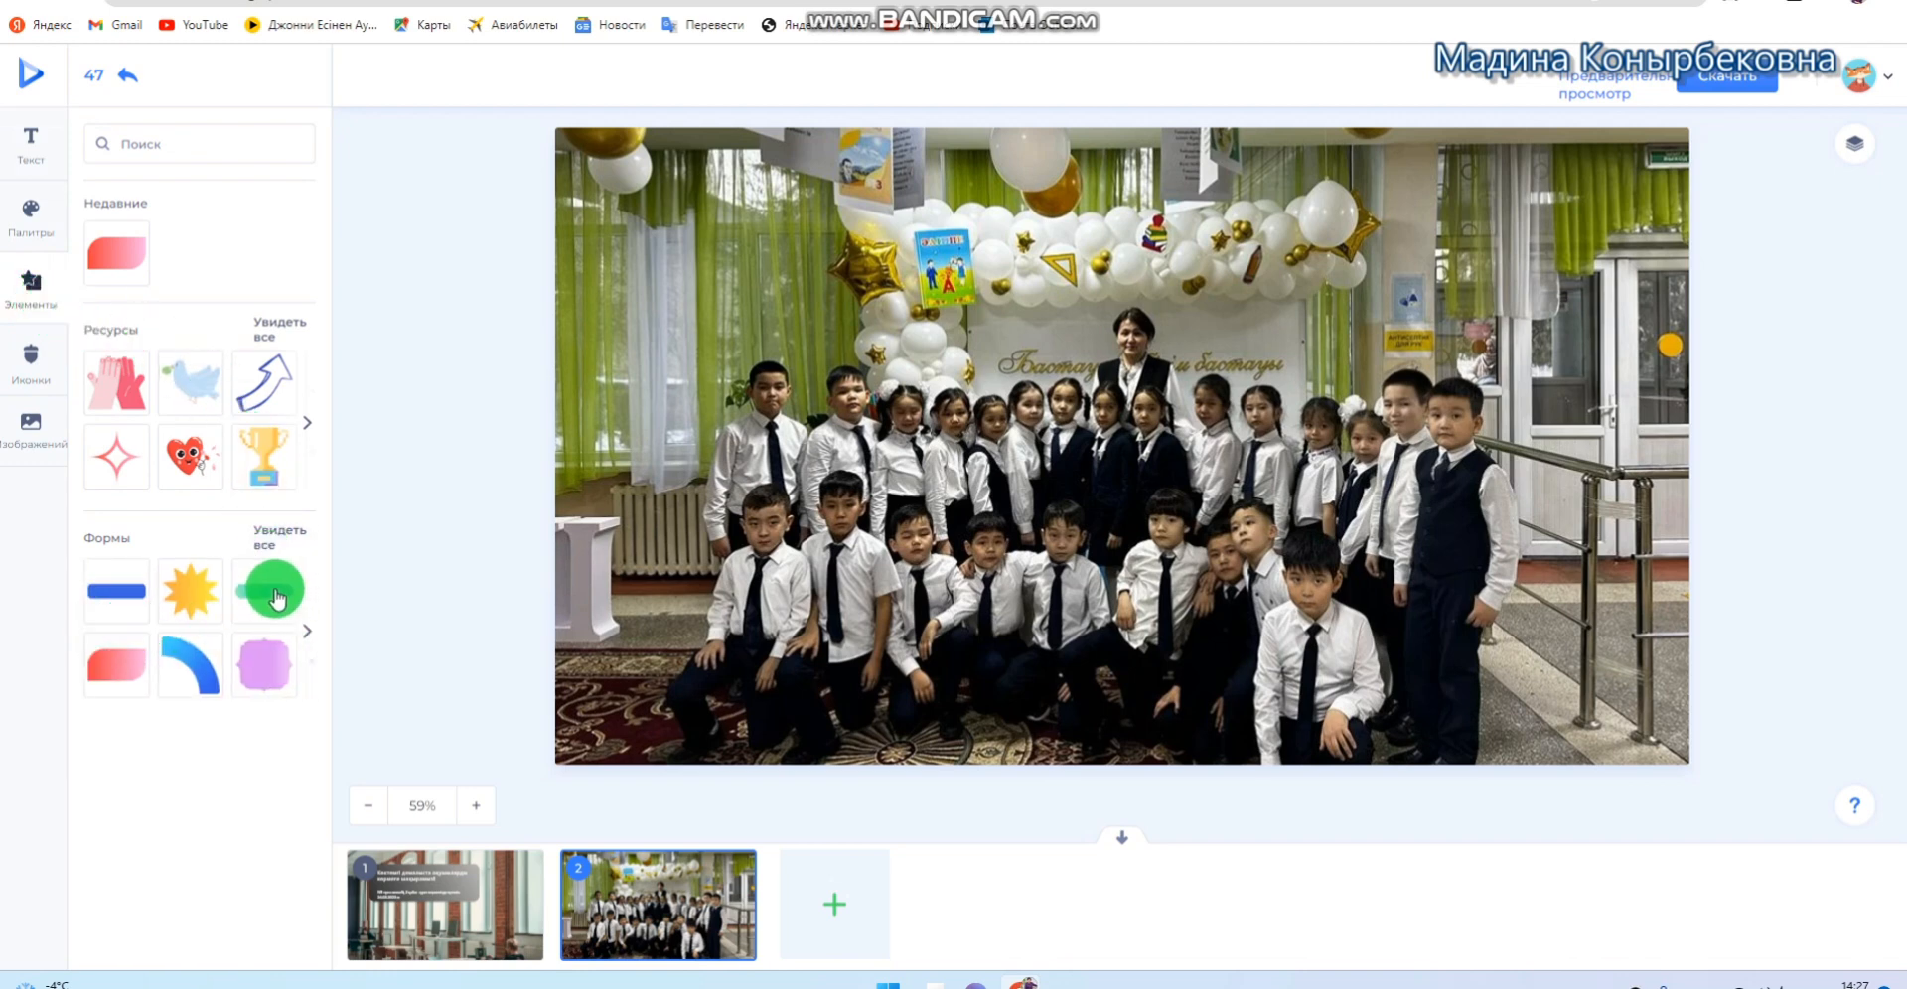
left_click(264, 592)
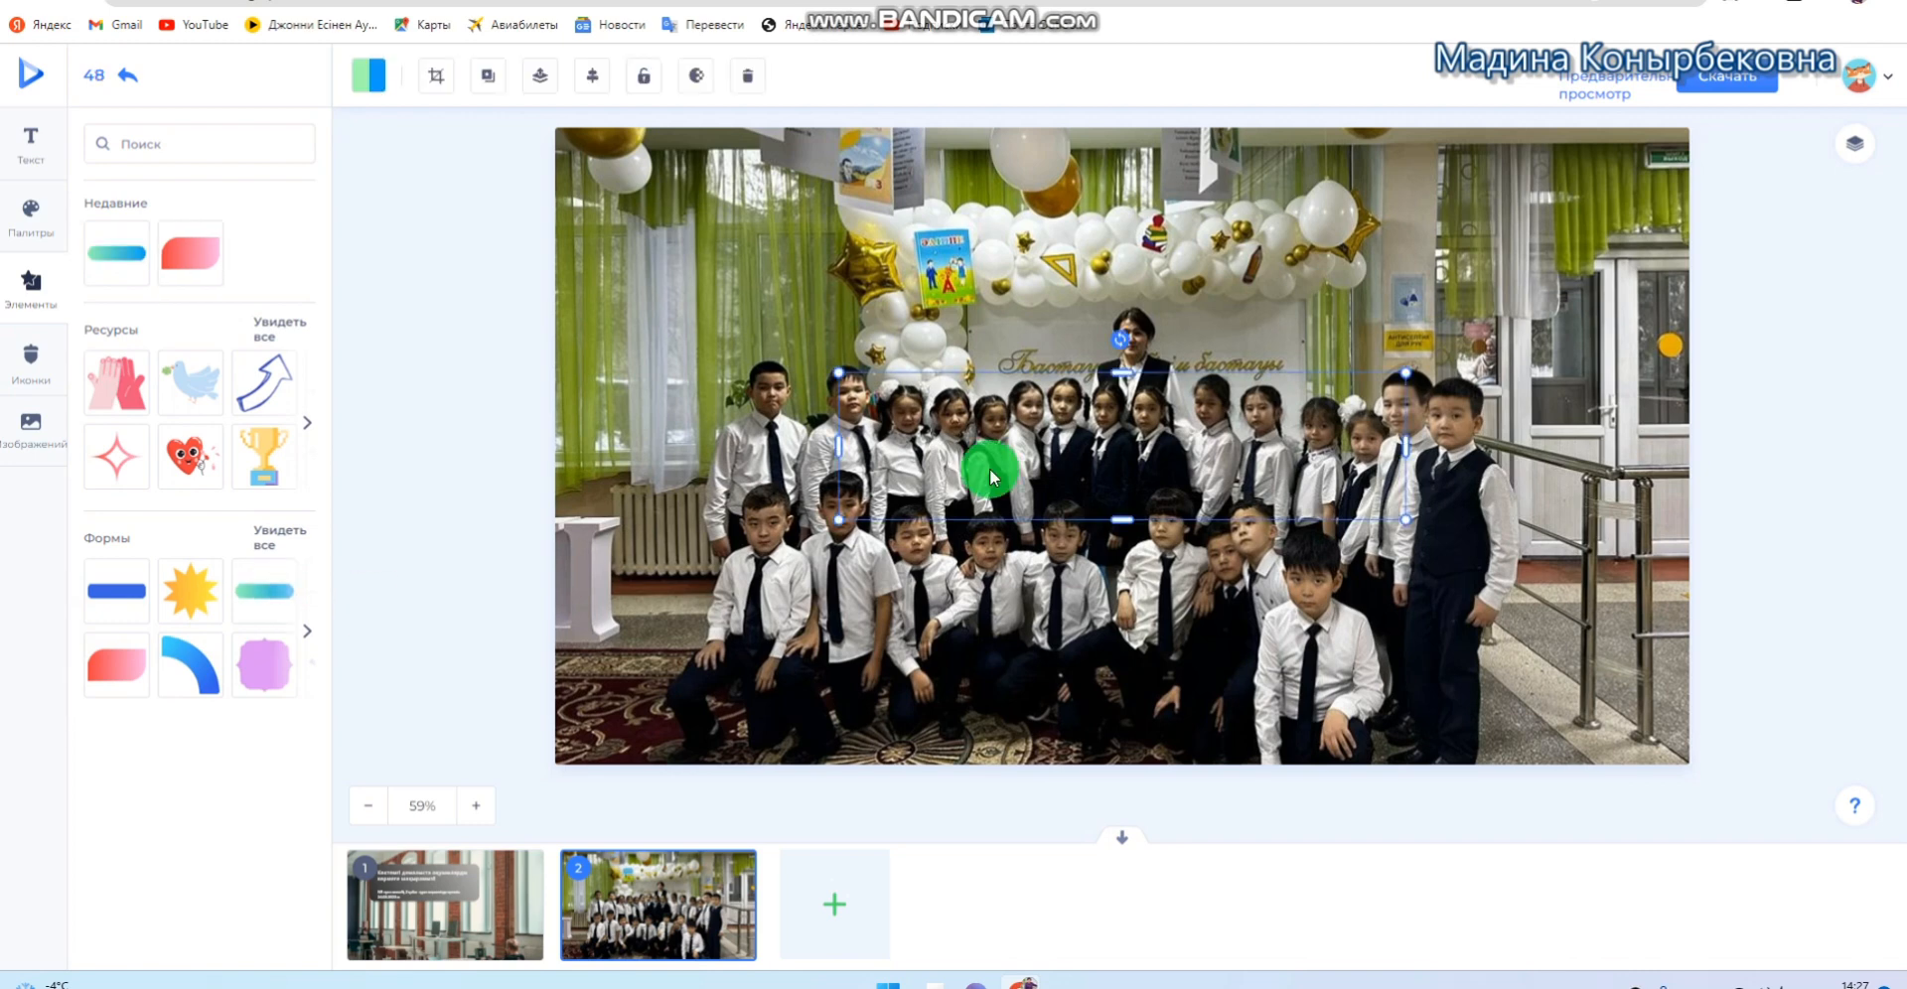
left_click_drag(1088, 514, 920, 647)
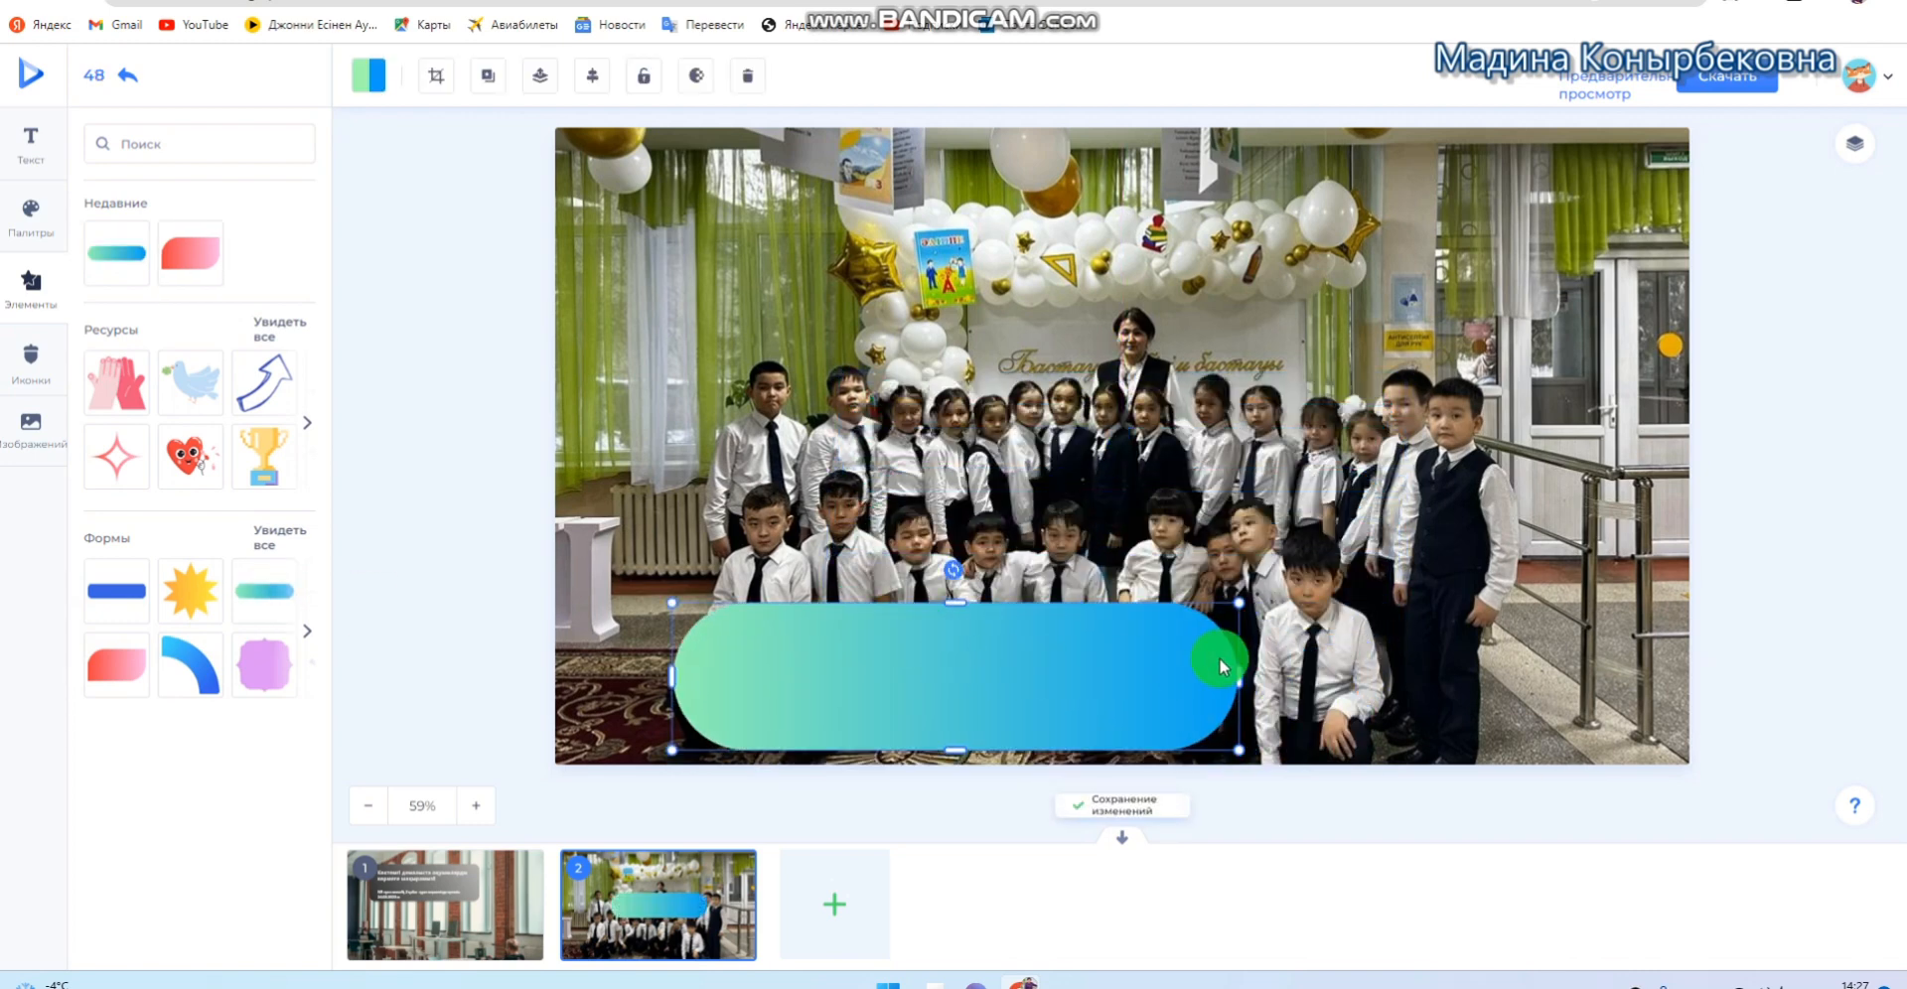
left_click(1247, 676)
left_click(1196, 734)
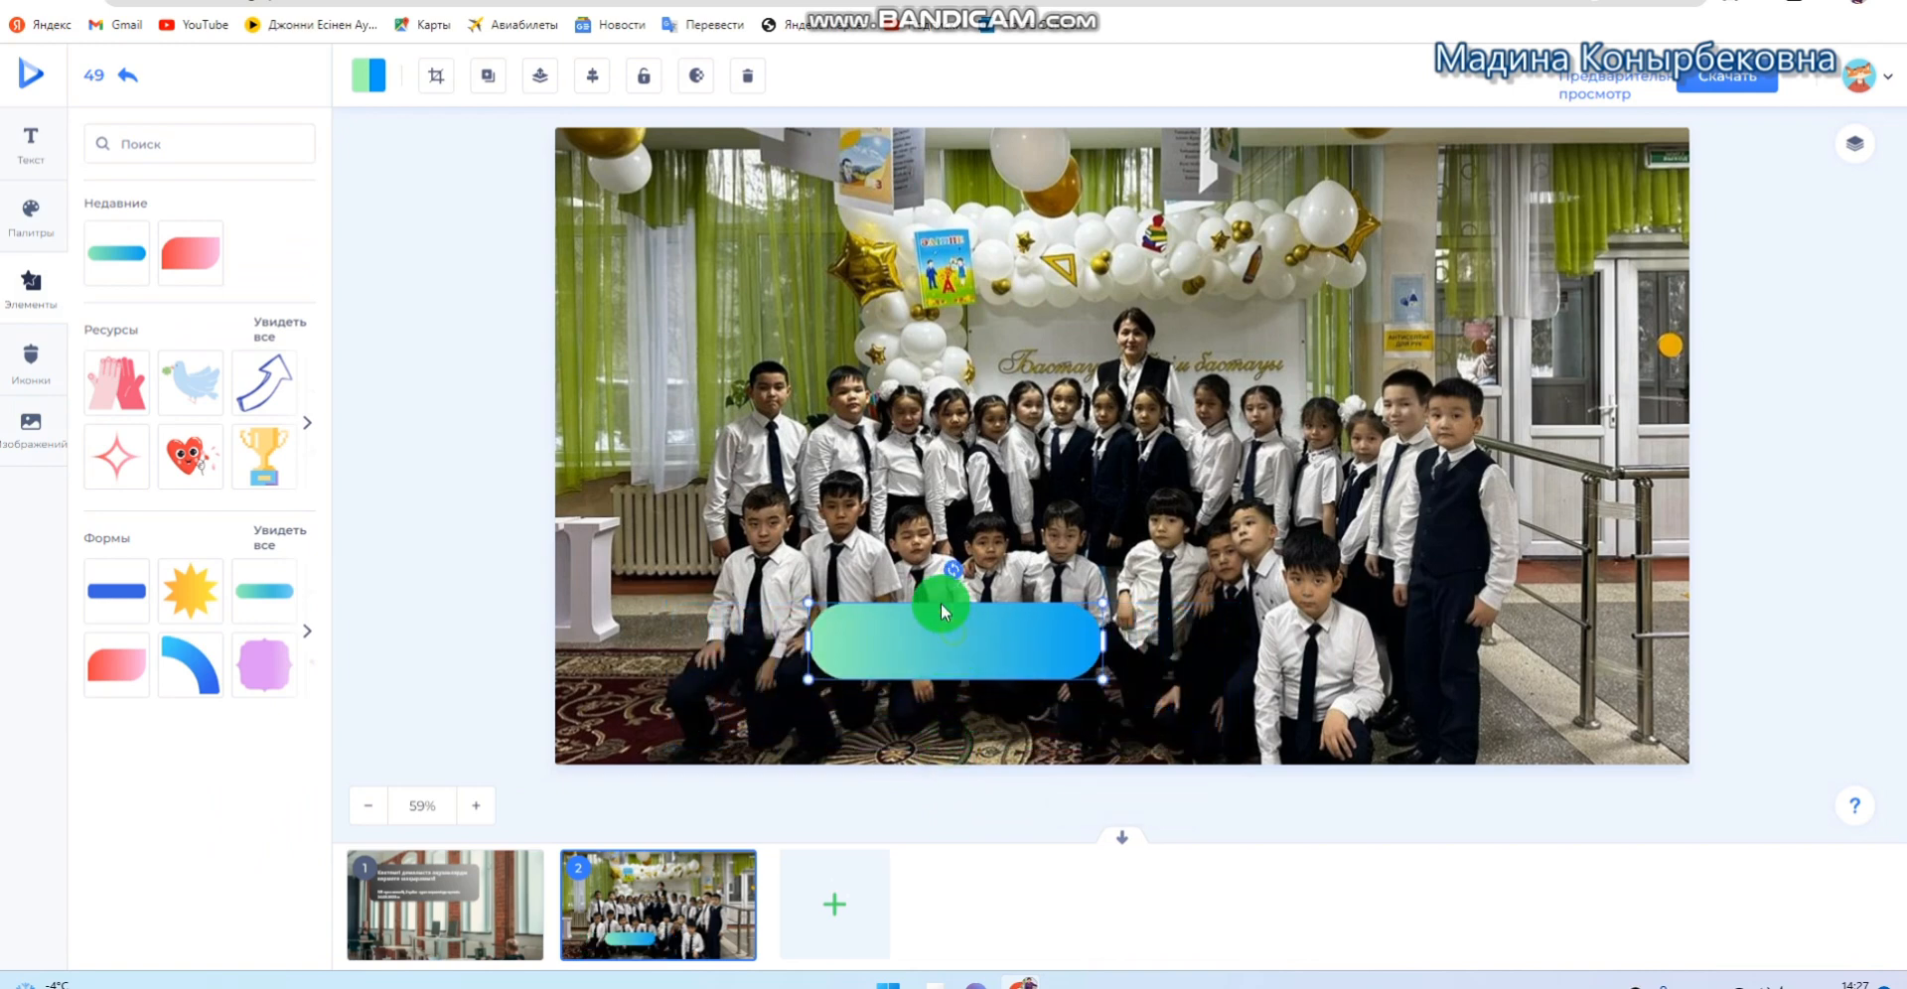
left_click_drag(940, 608, 1537, 189)
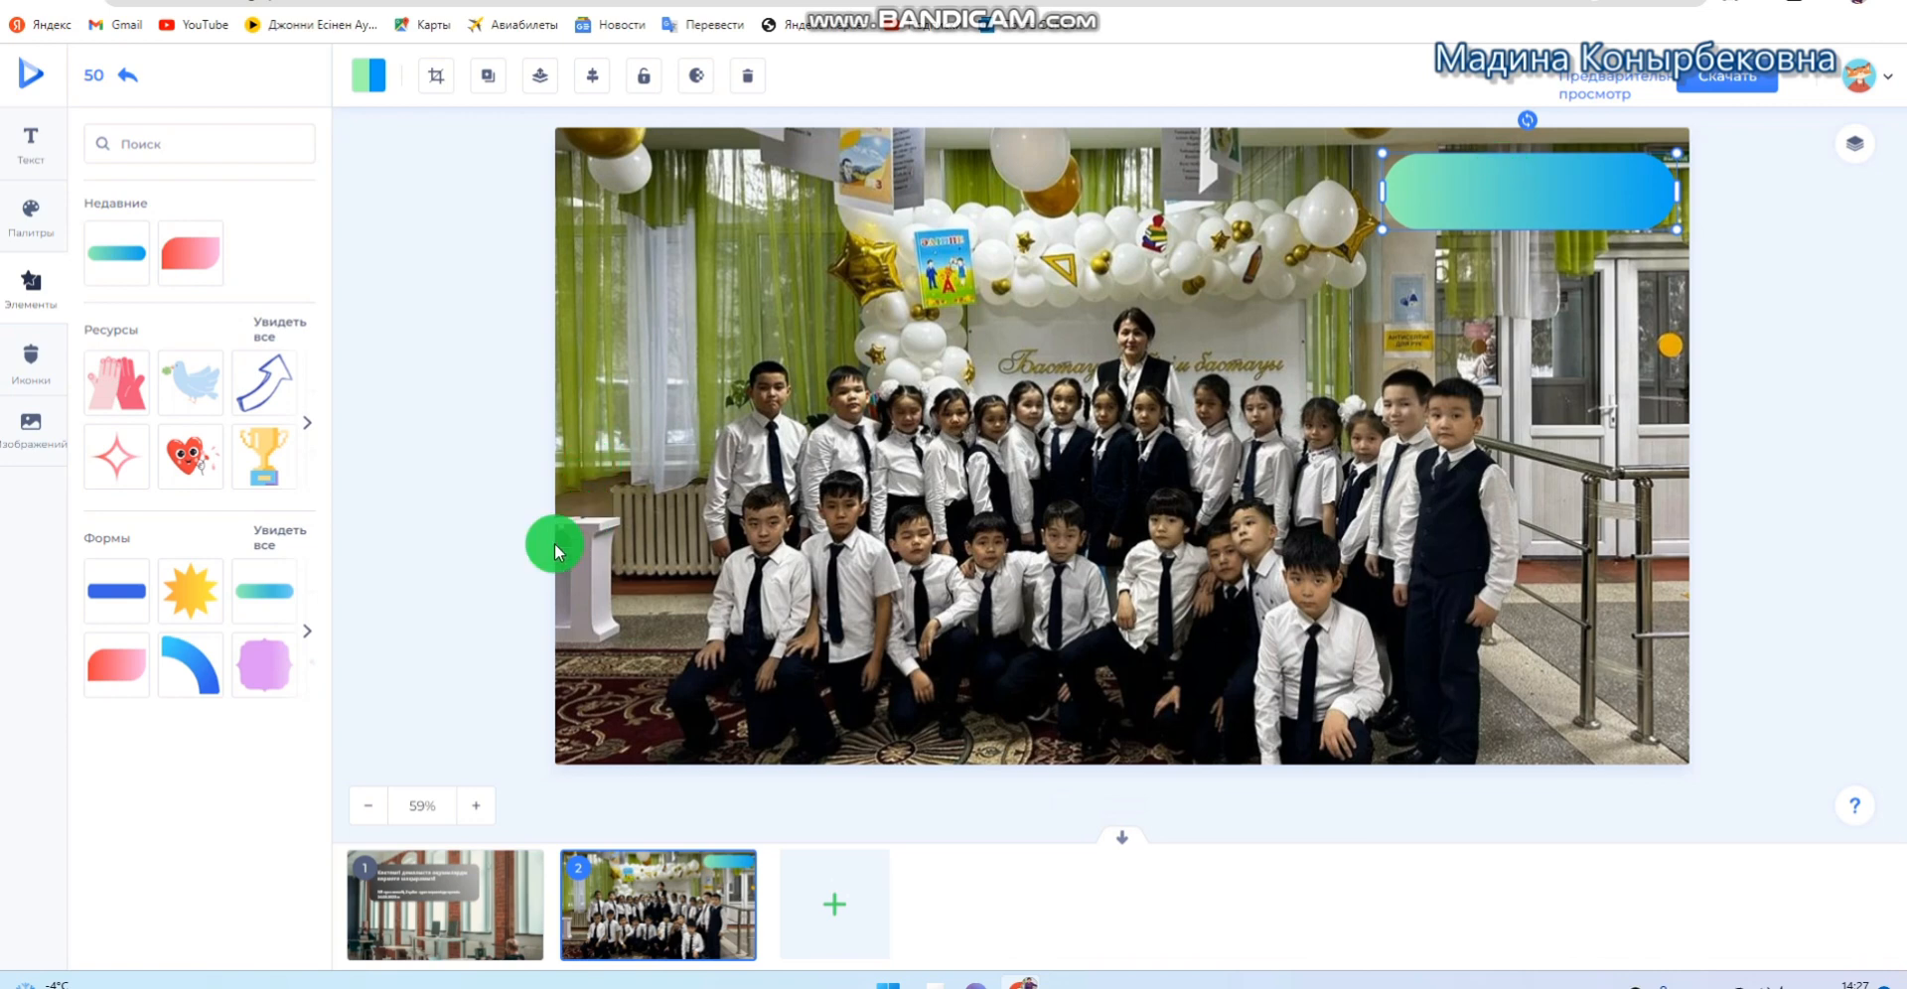
Add a cyan-to-purple gradient rounded bar from the full shapes collection, place it below the first bar and delete it again
left_click(305, 636)
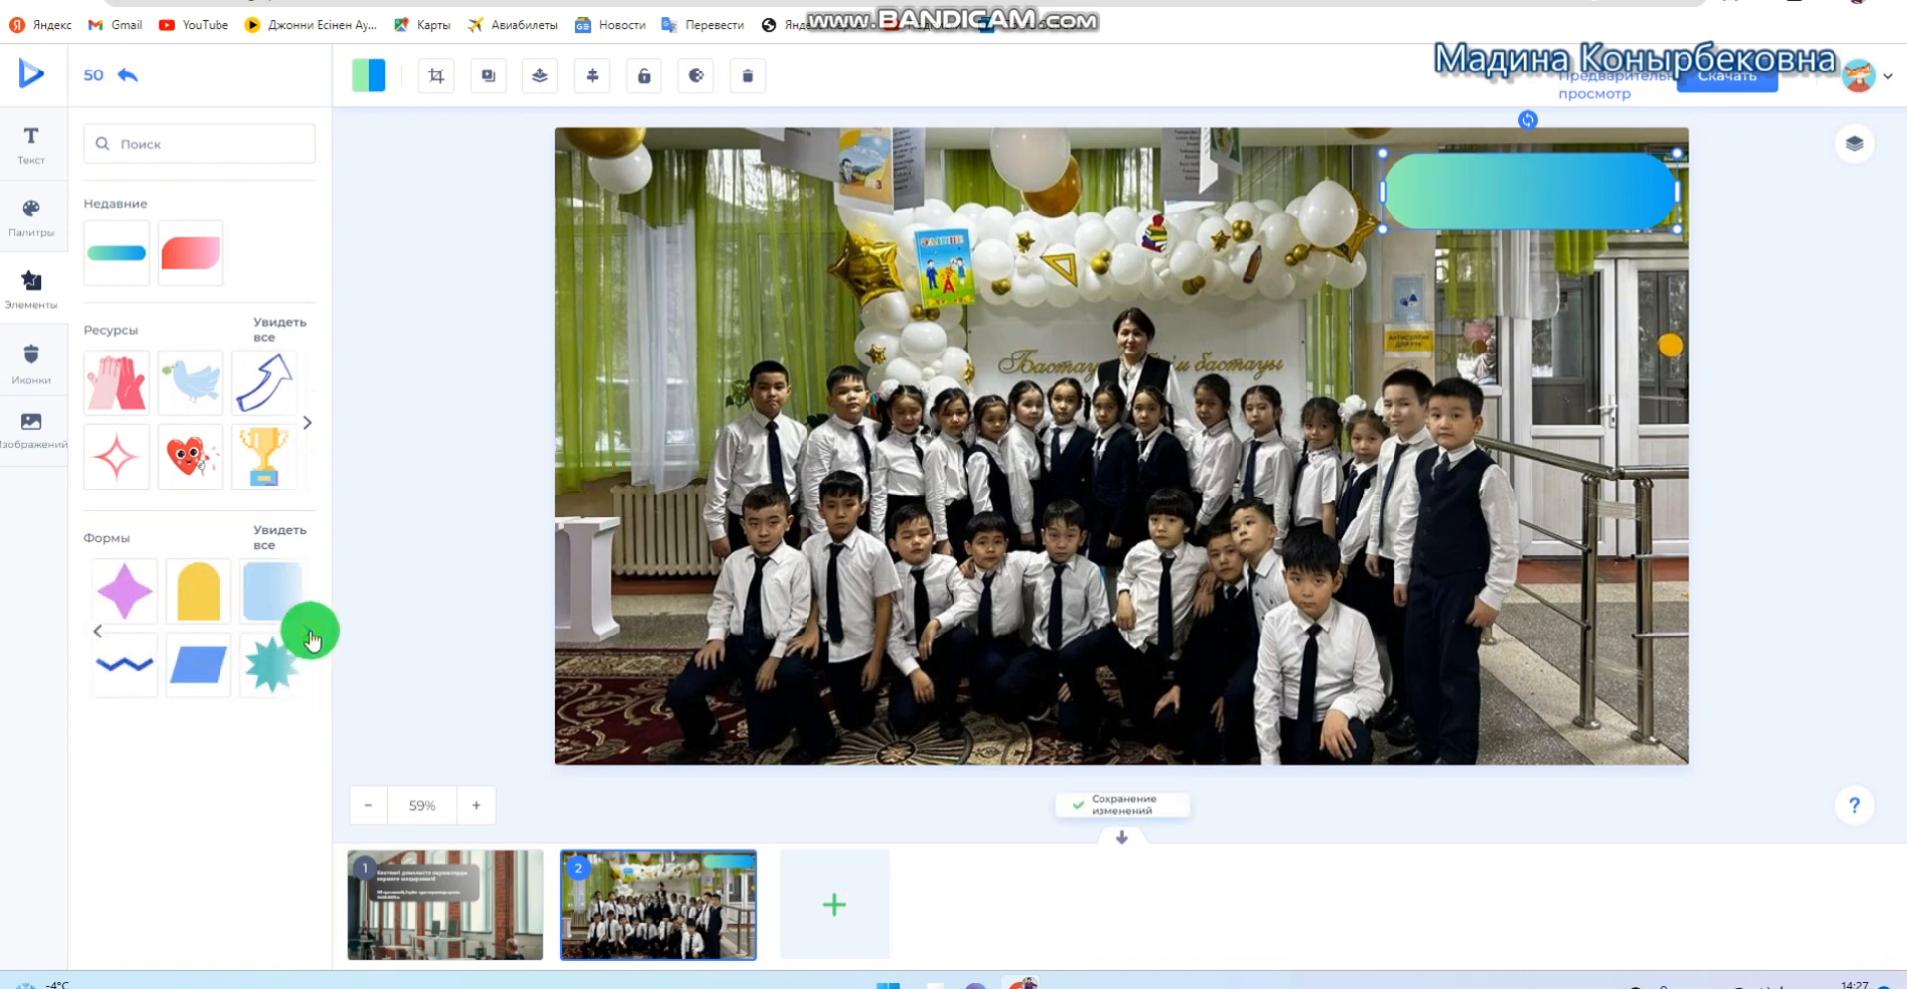
left_click(308, 634)
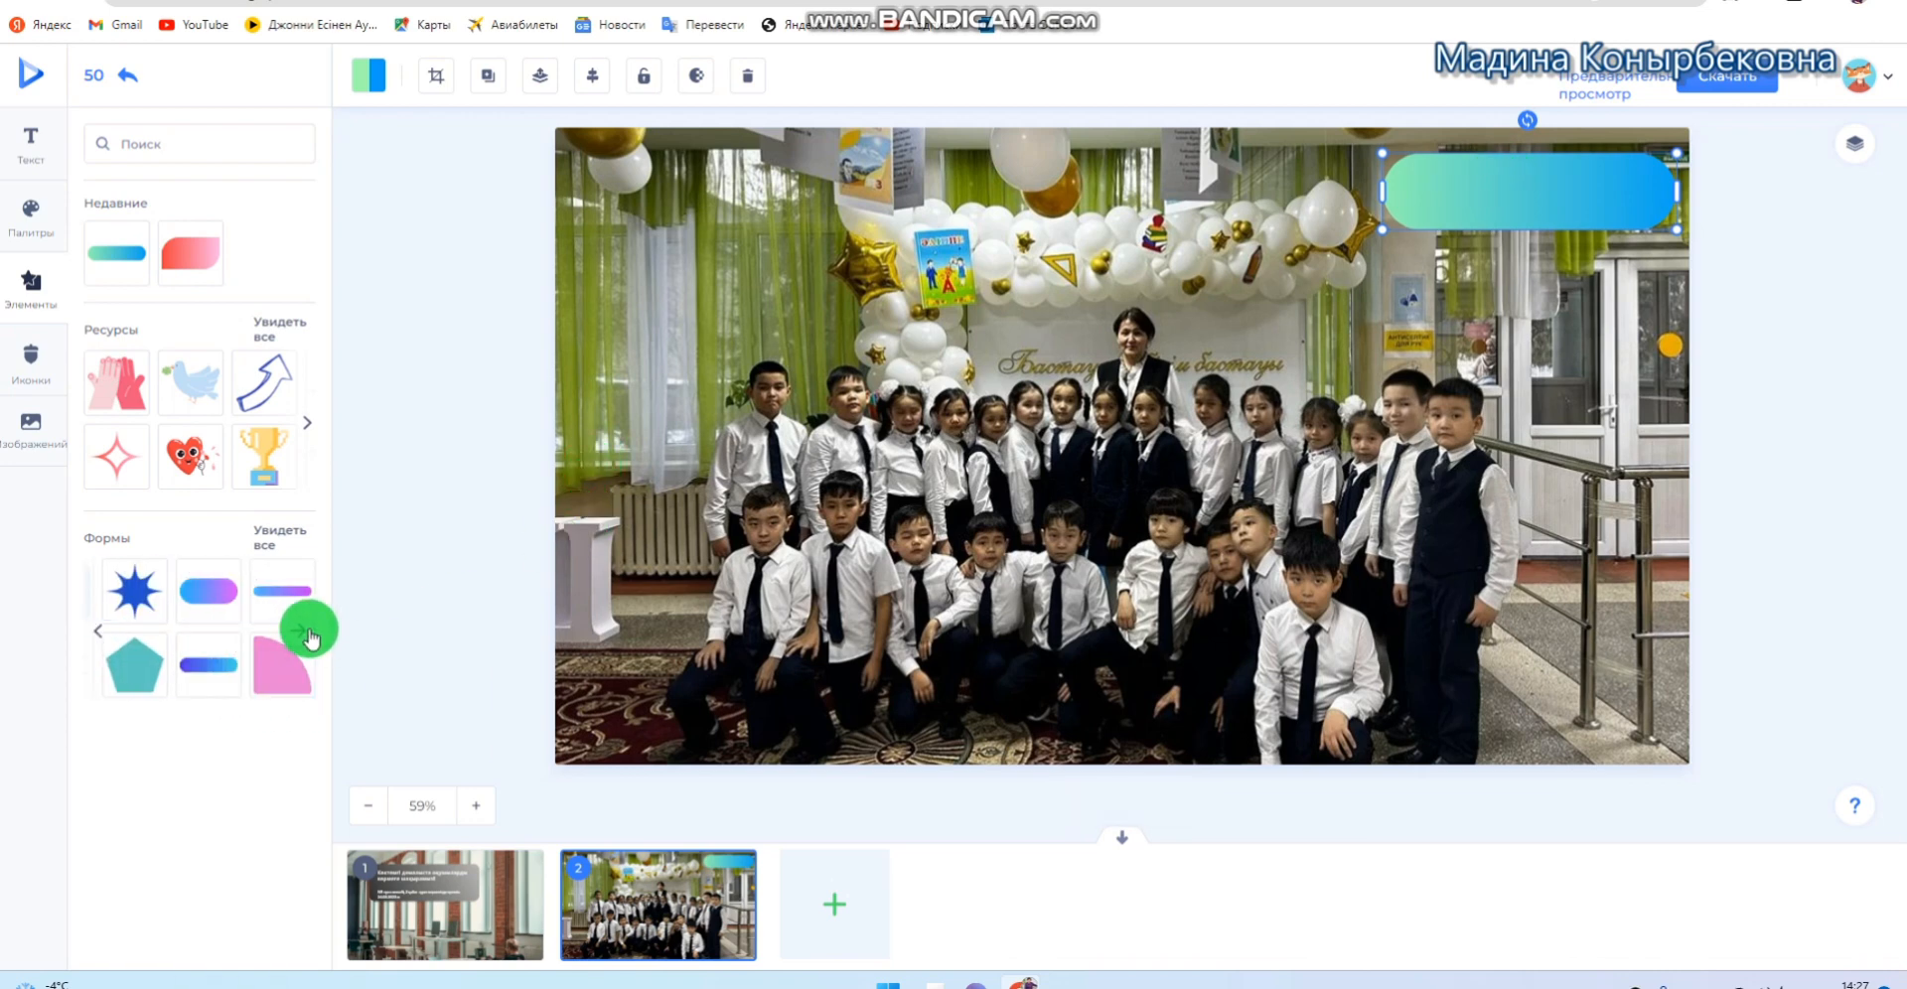
left_click(307, 634)
scroll(234, 736, "down", 1)
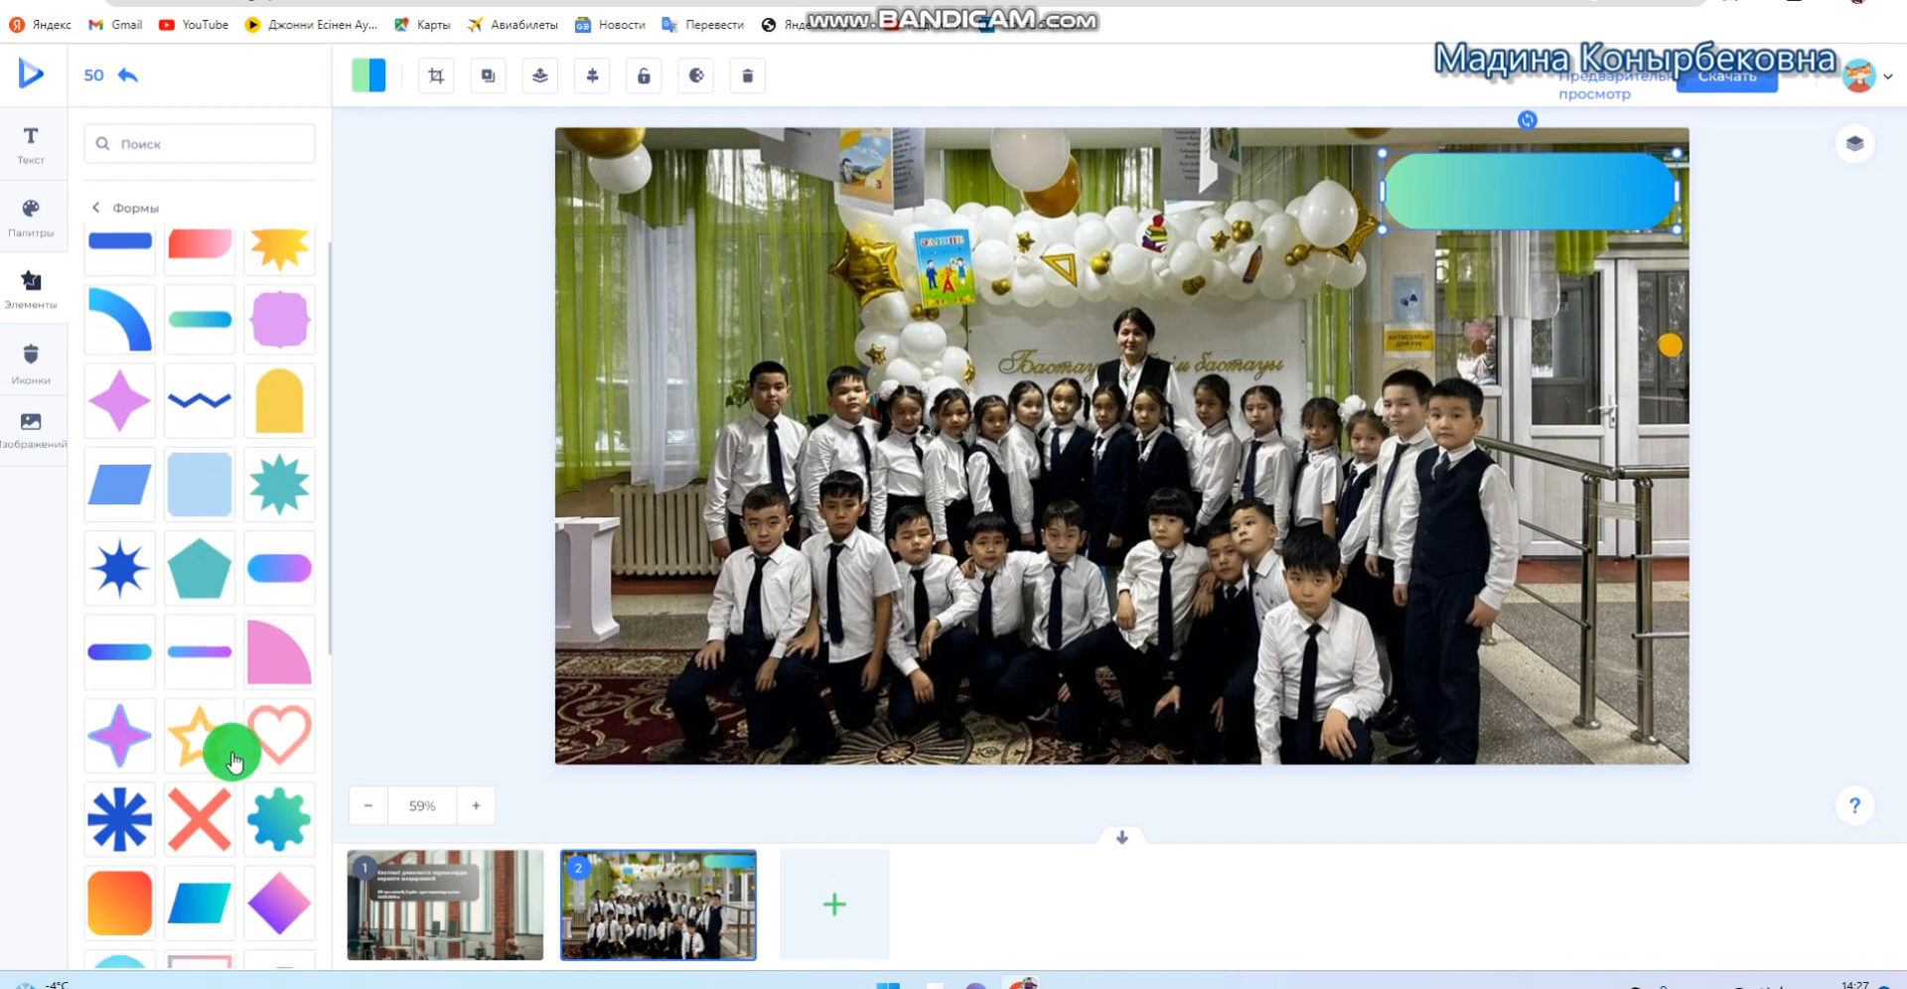
scroll(234, 763, "down", 5)
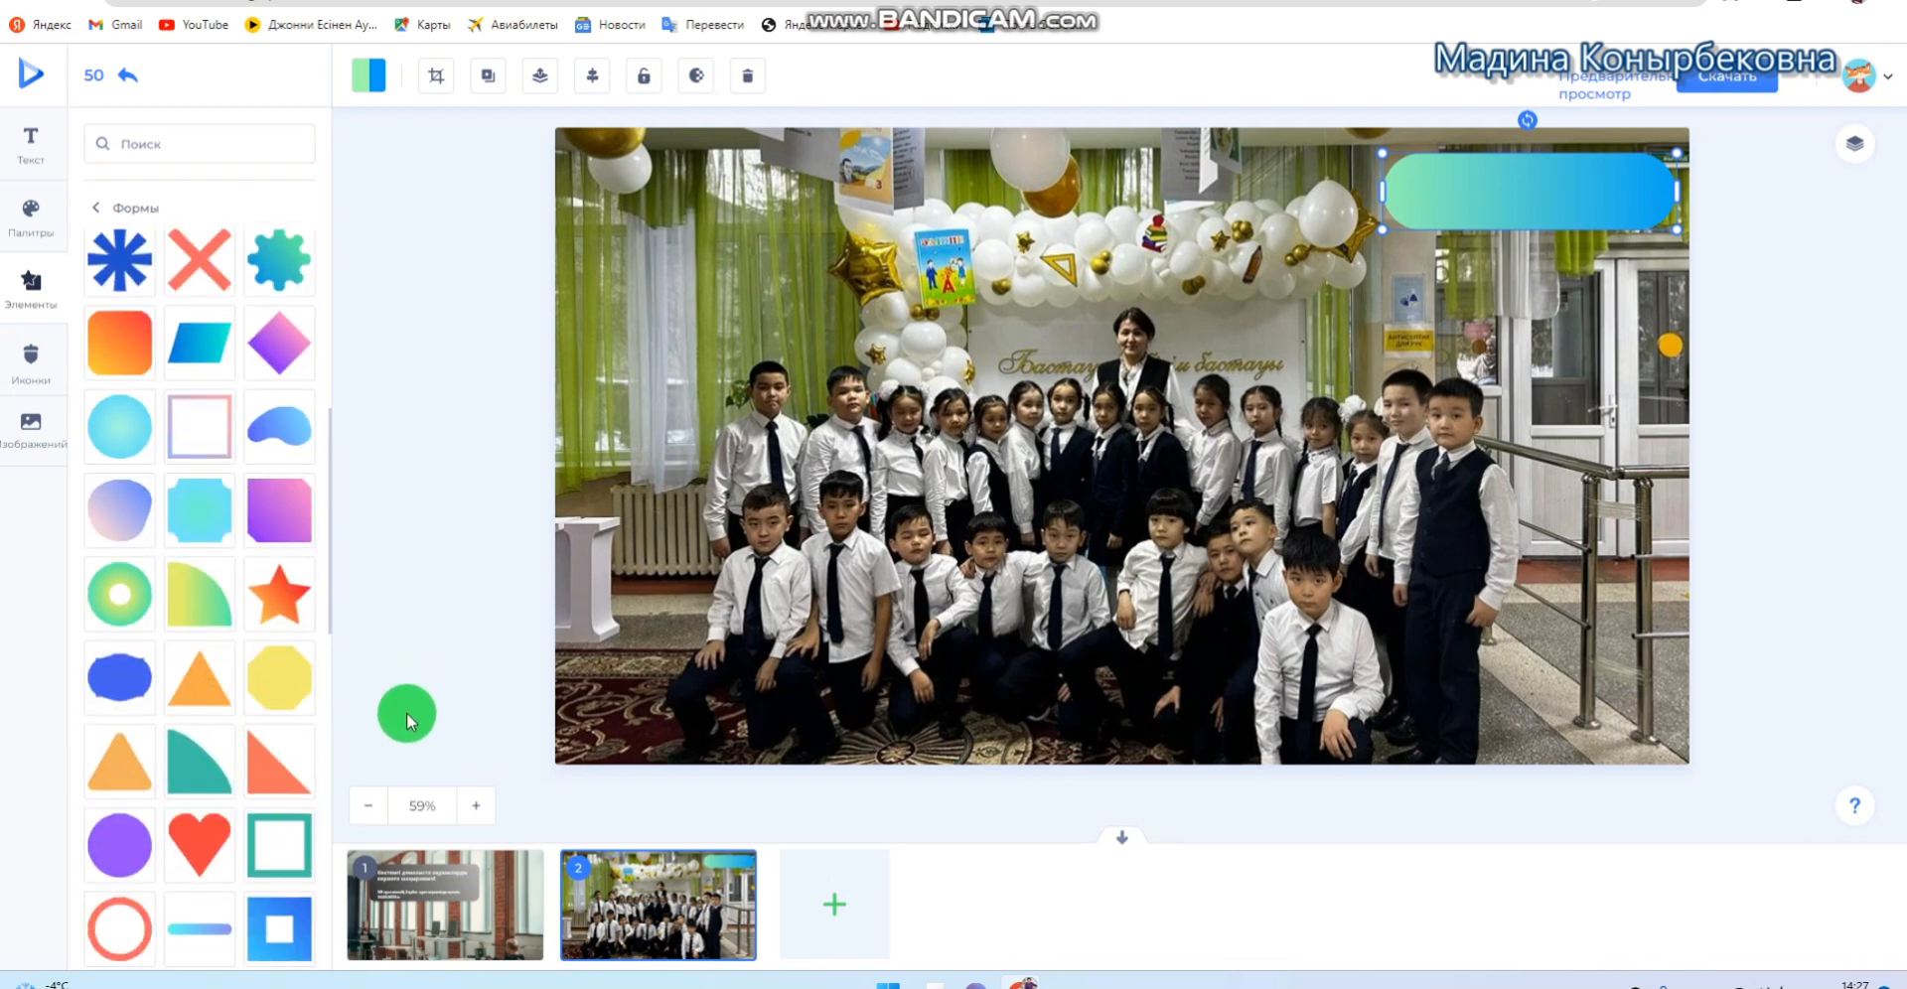
left_click(219, 942)
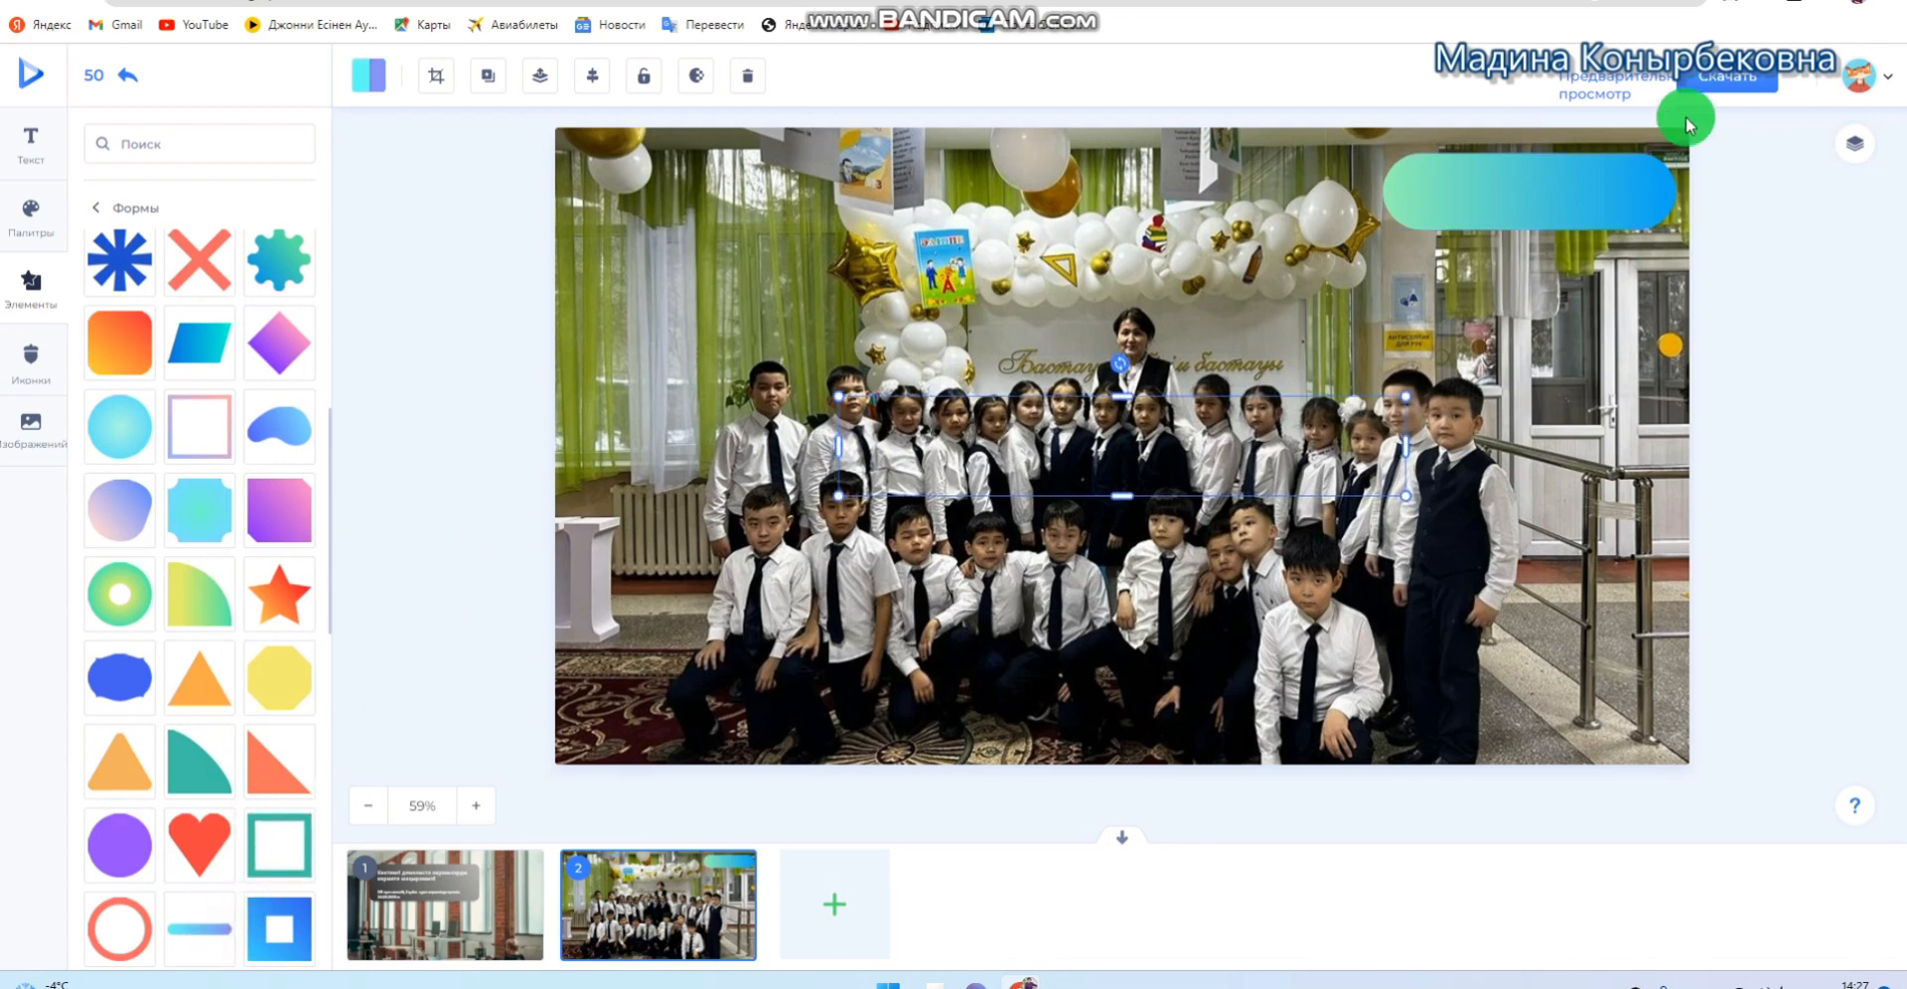
left_click_drag(1209, 443, 1543, 359)
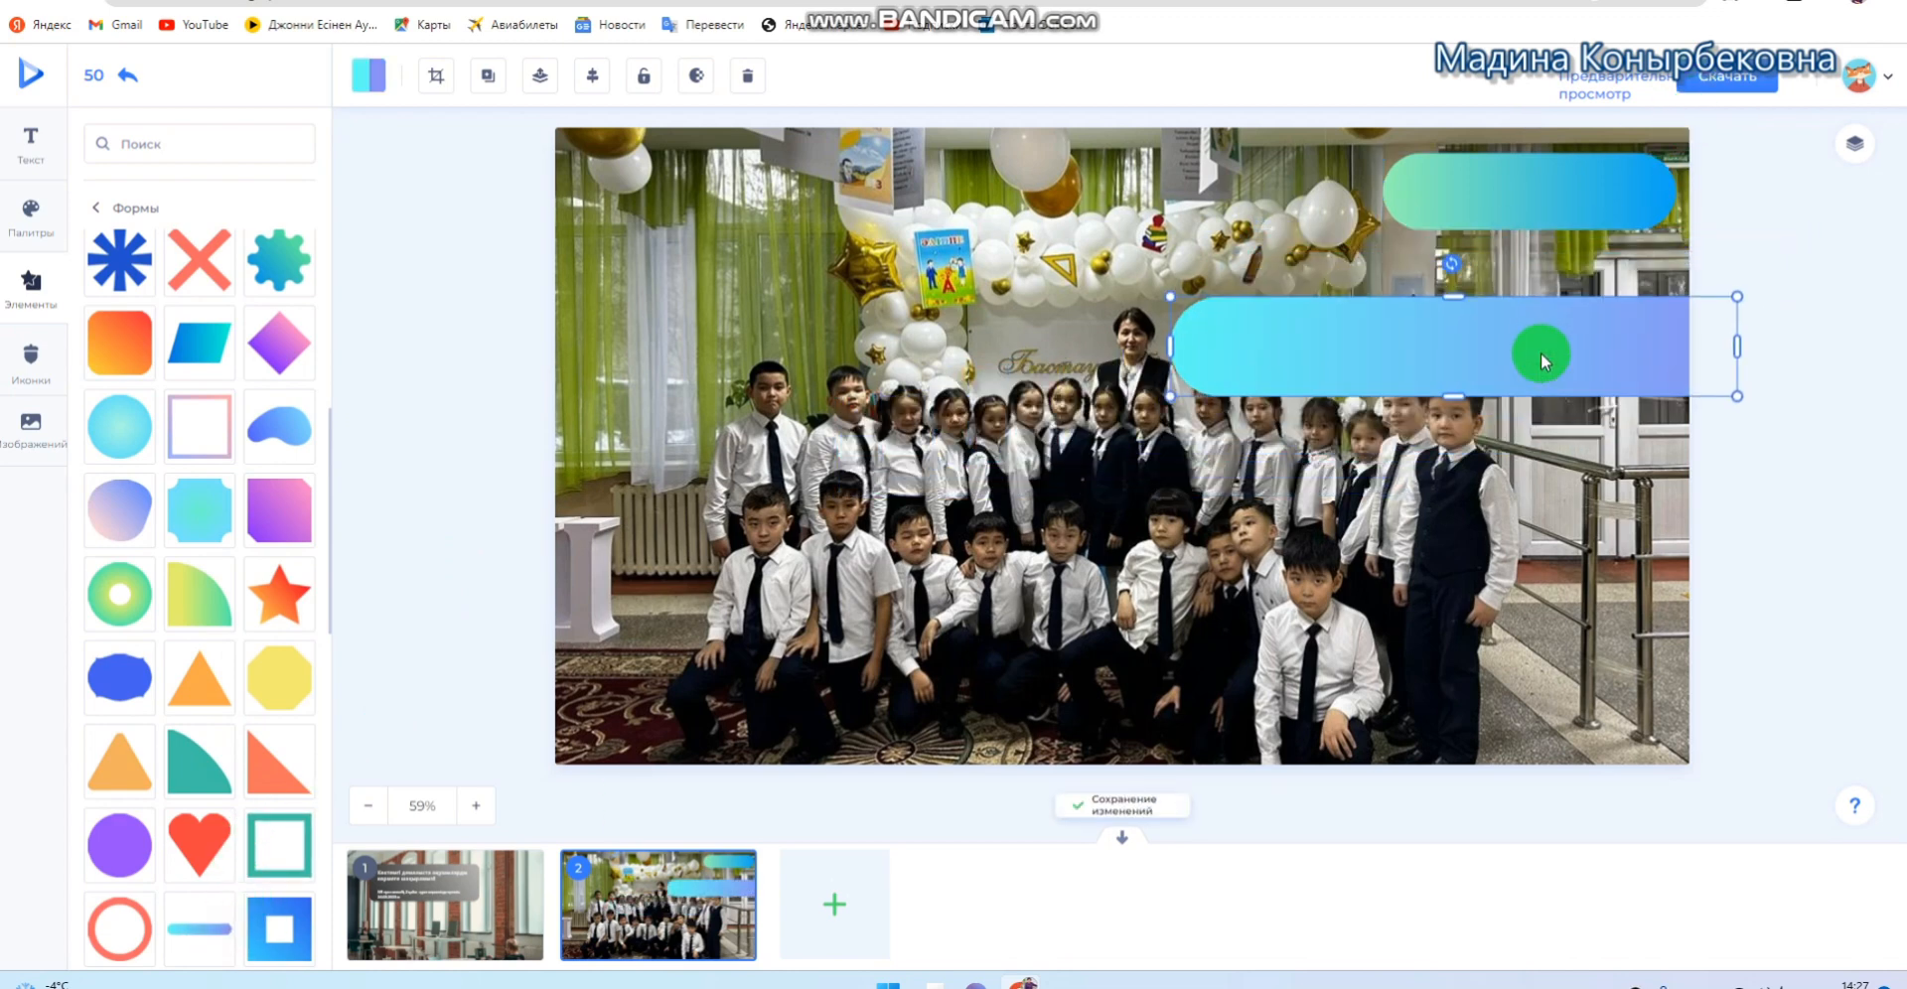
key("Delete")
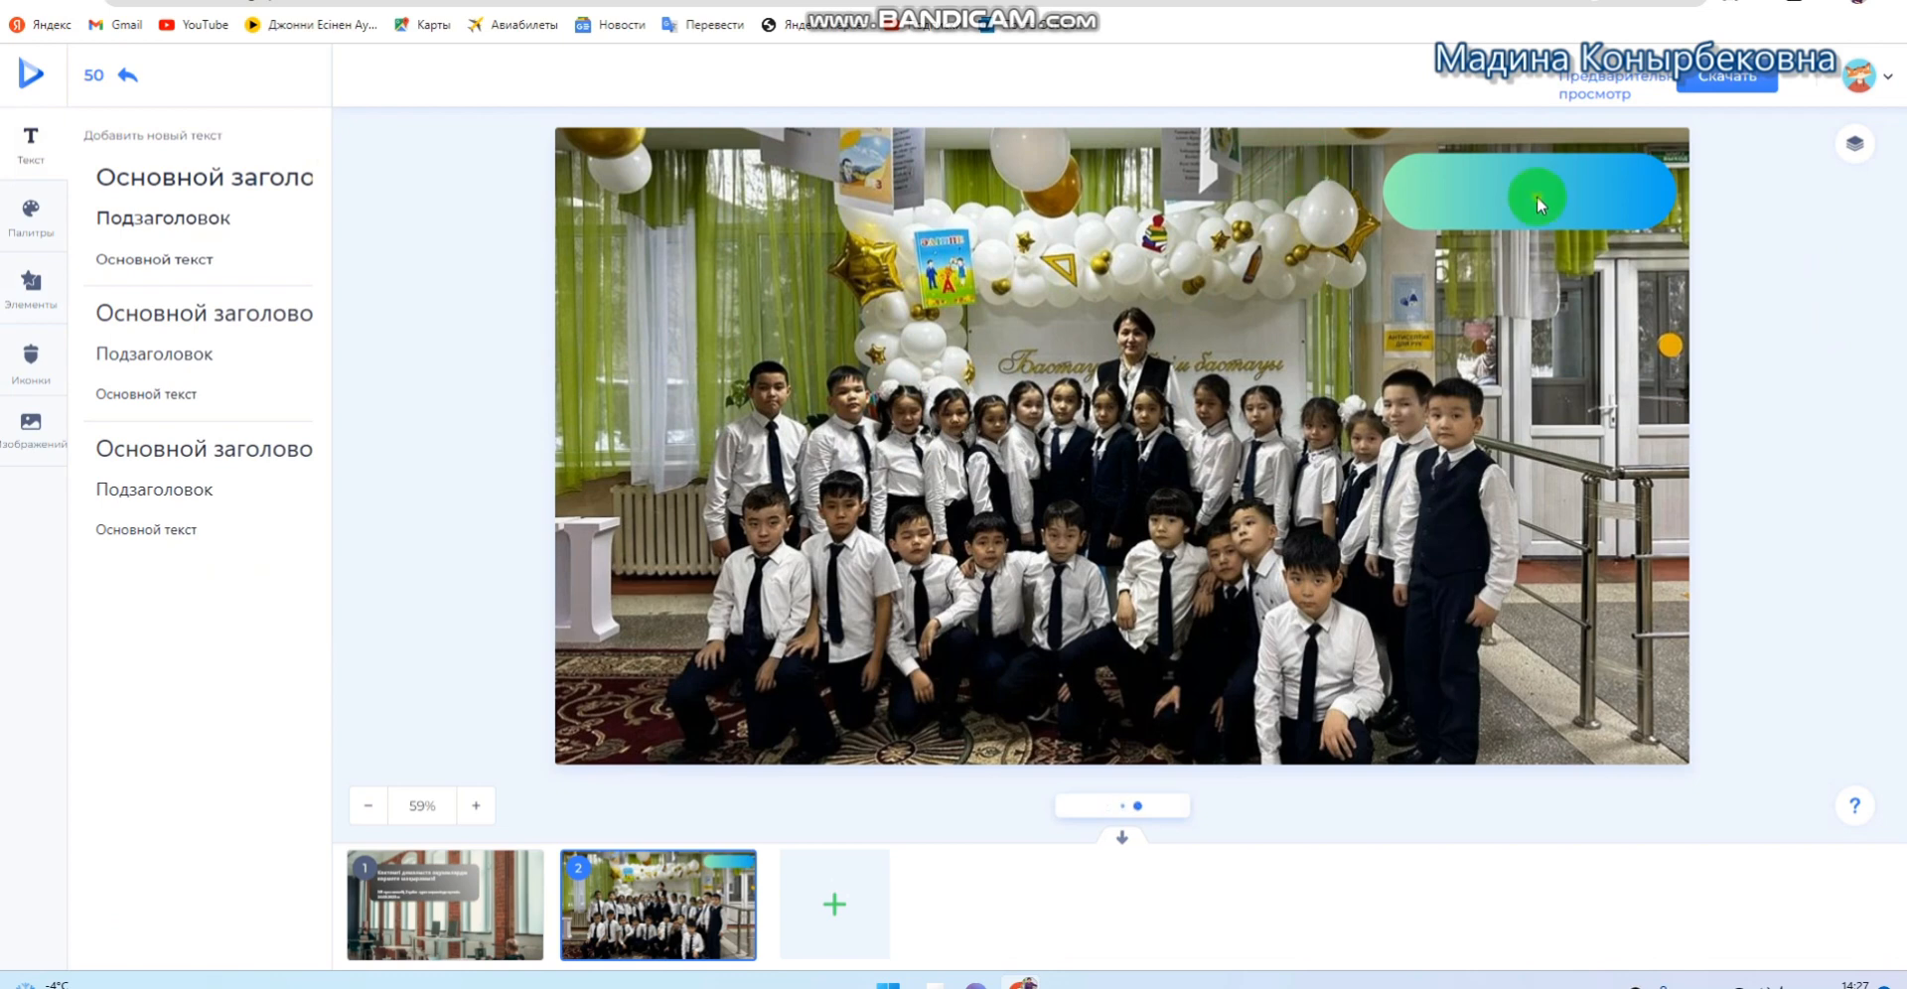
Try the navy and turquoise palette, apply the navy, blue, orange-red and grey one to all slides, and reselect the gradient bar
left_click(1538, 204)
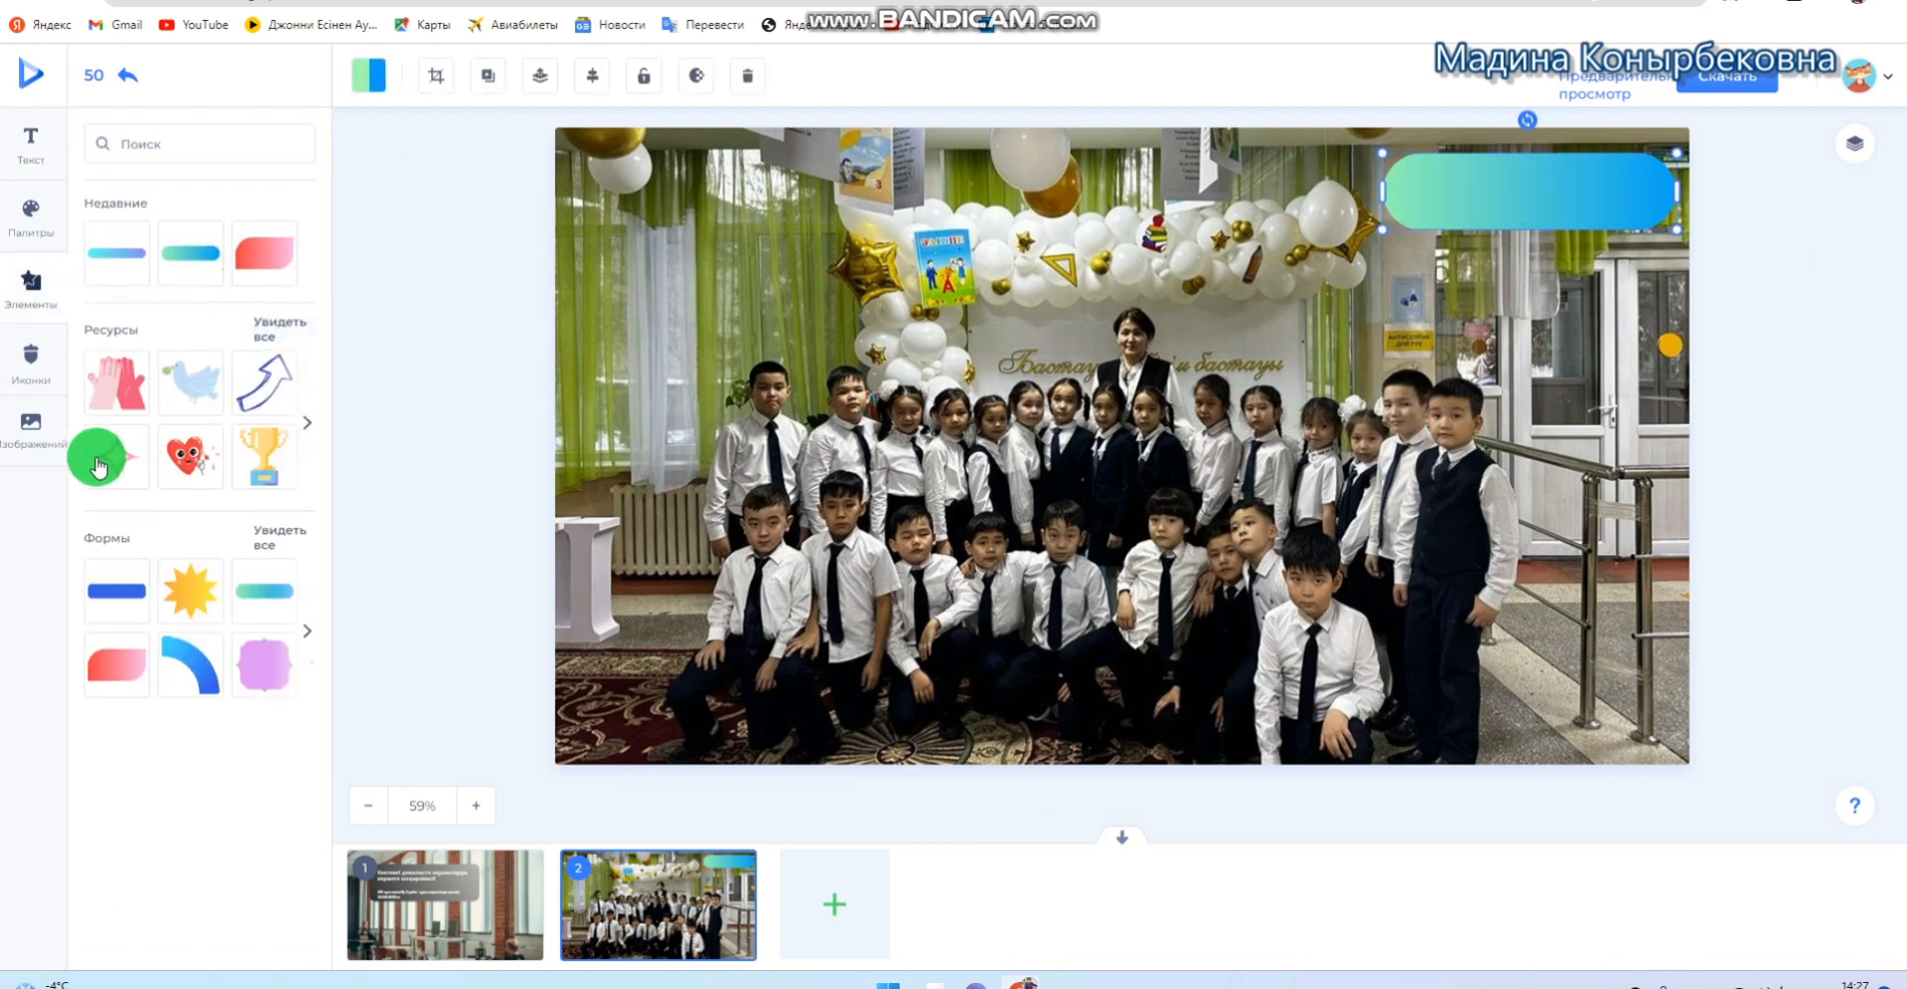
left_click(31, 212)
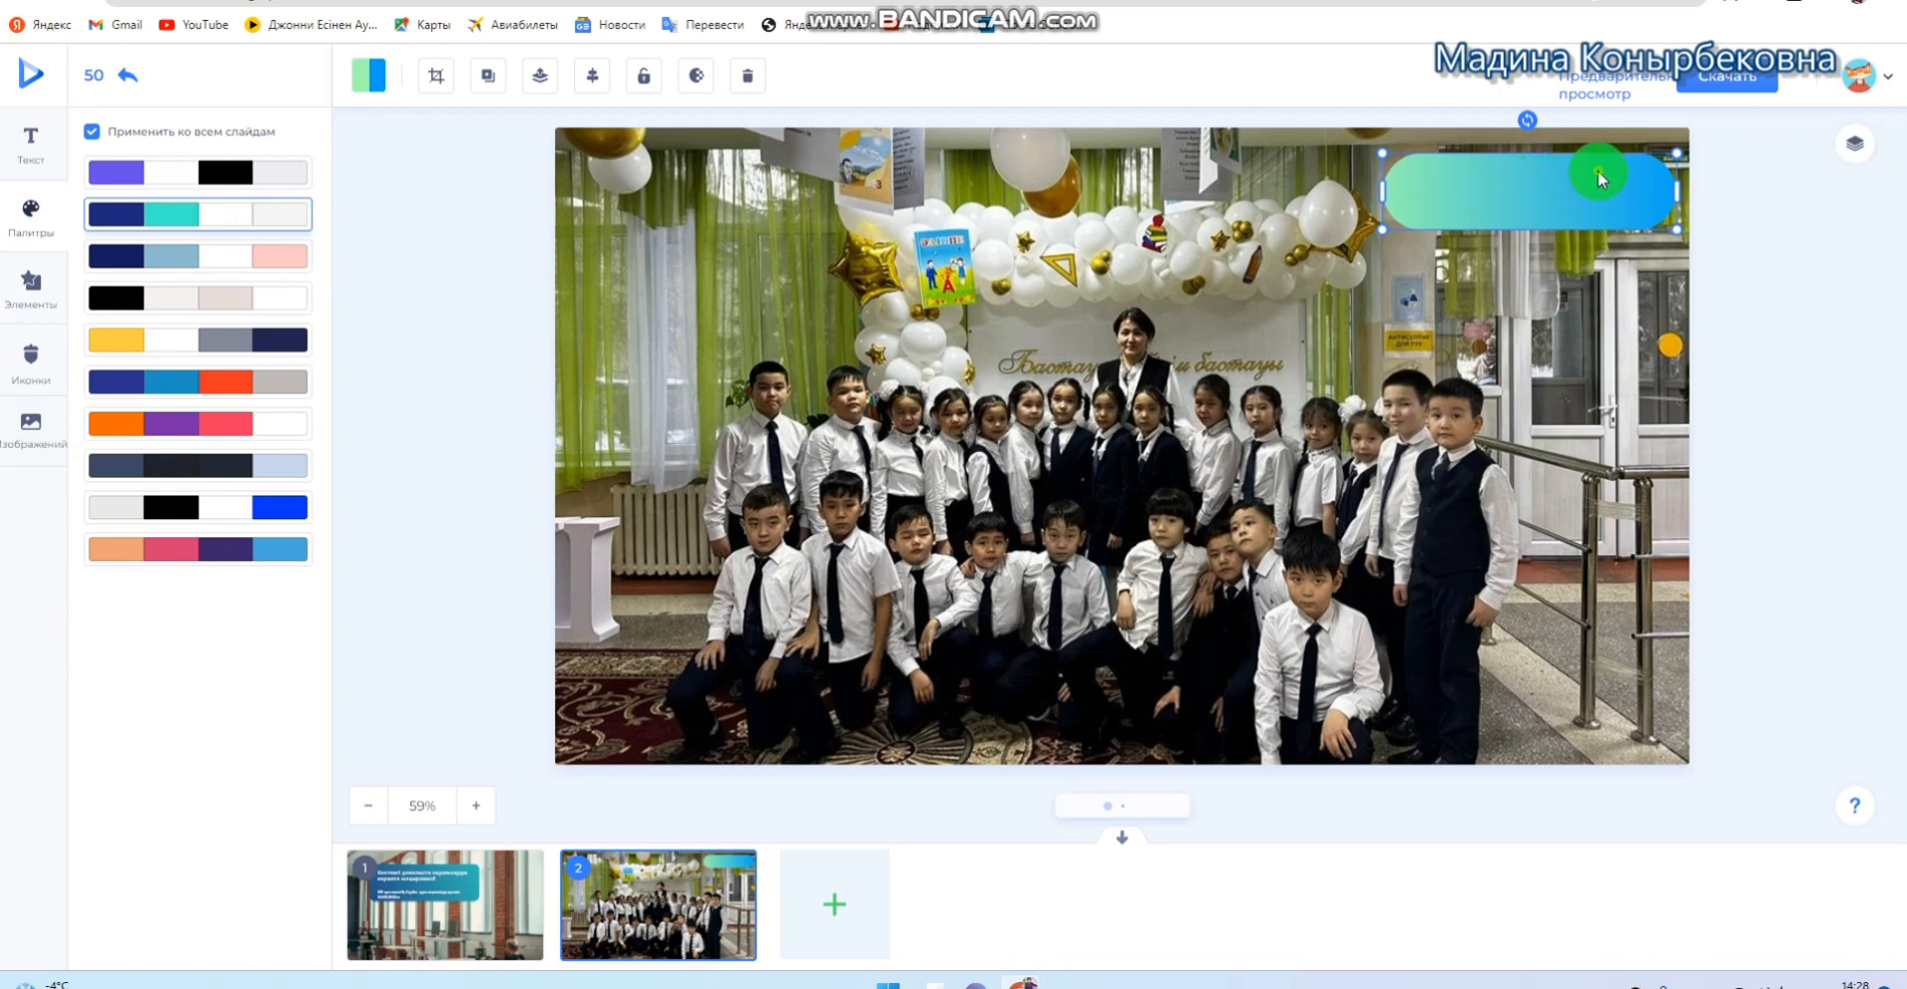
left_click(264, 384)
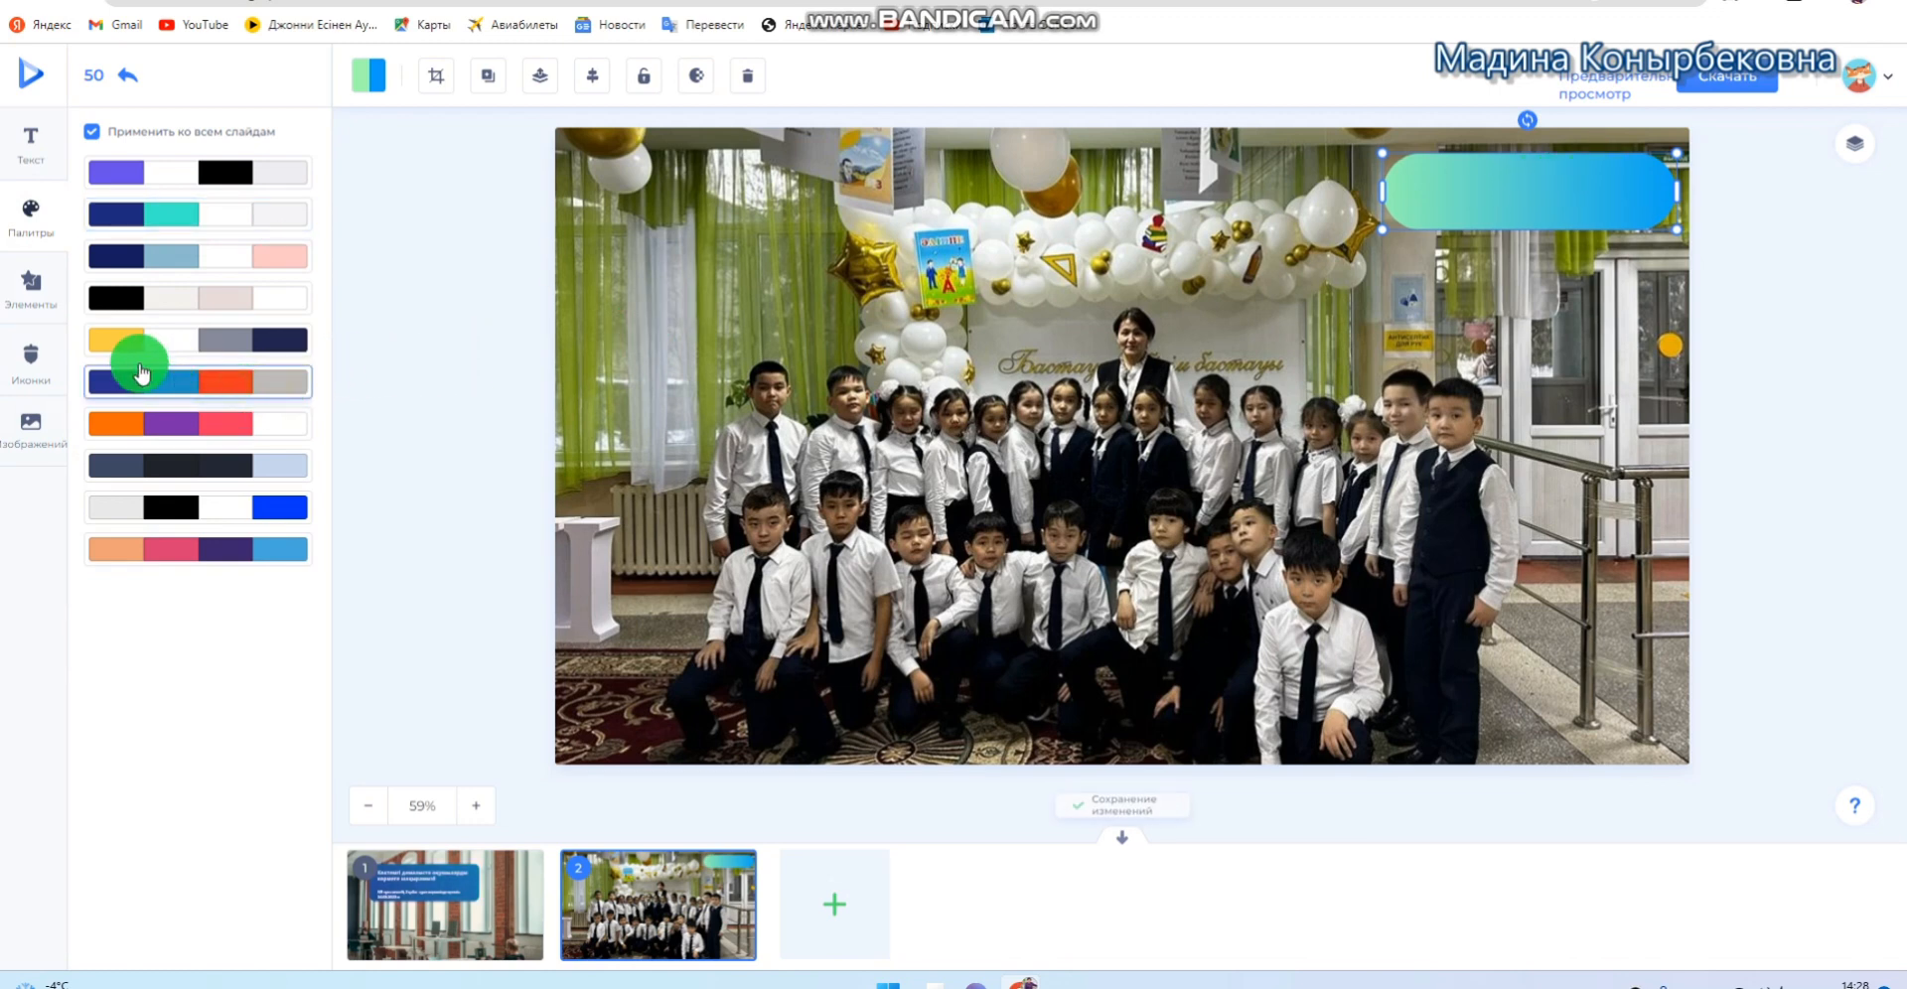
left_click(1761, 258)
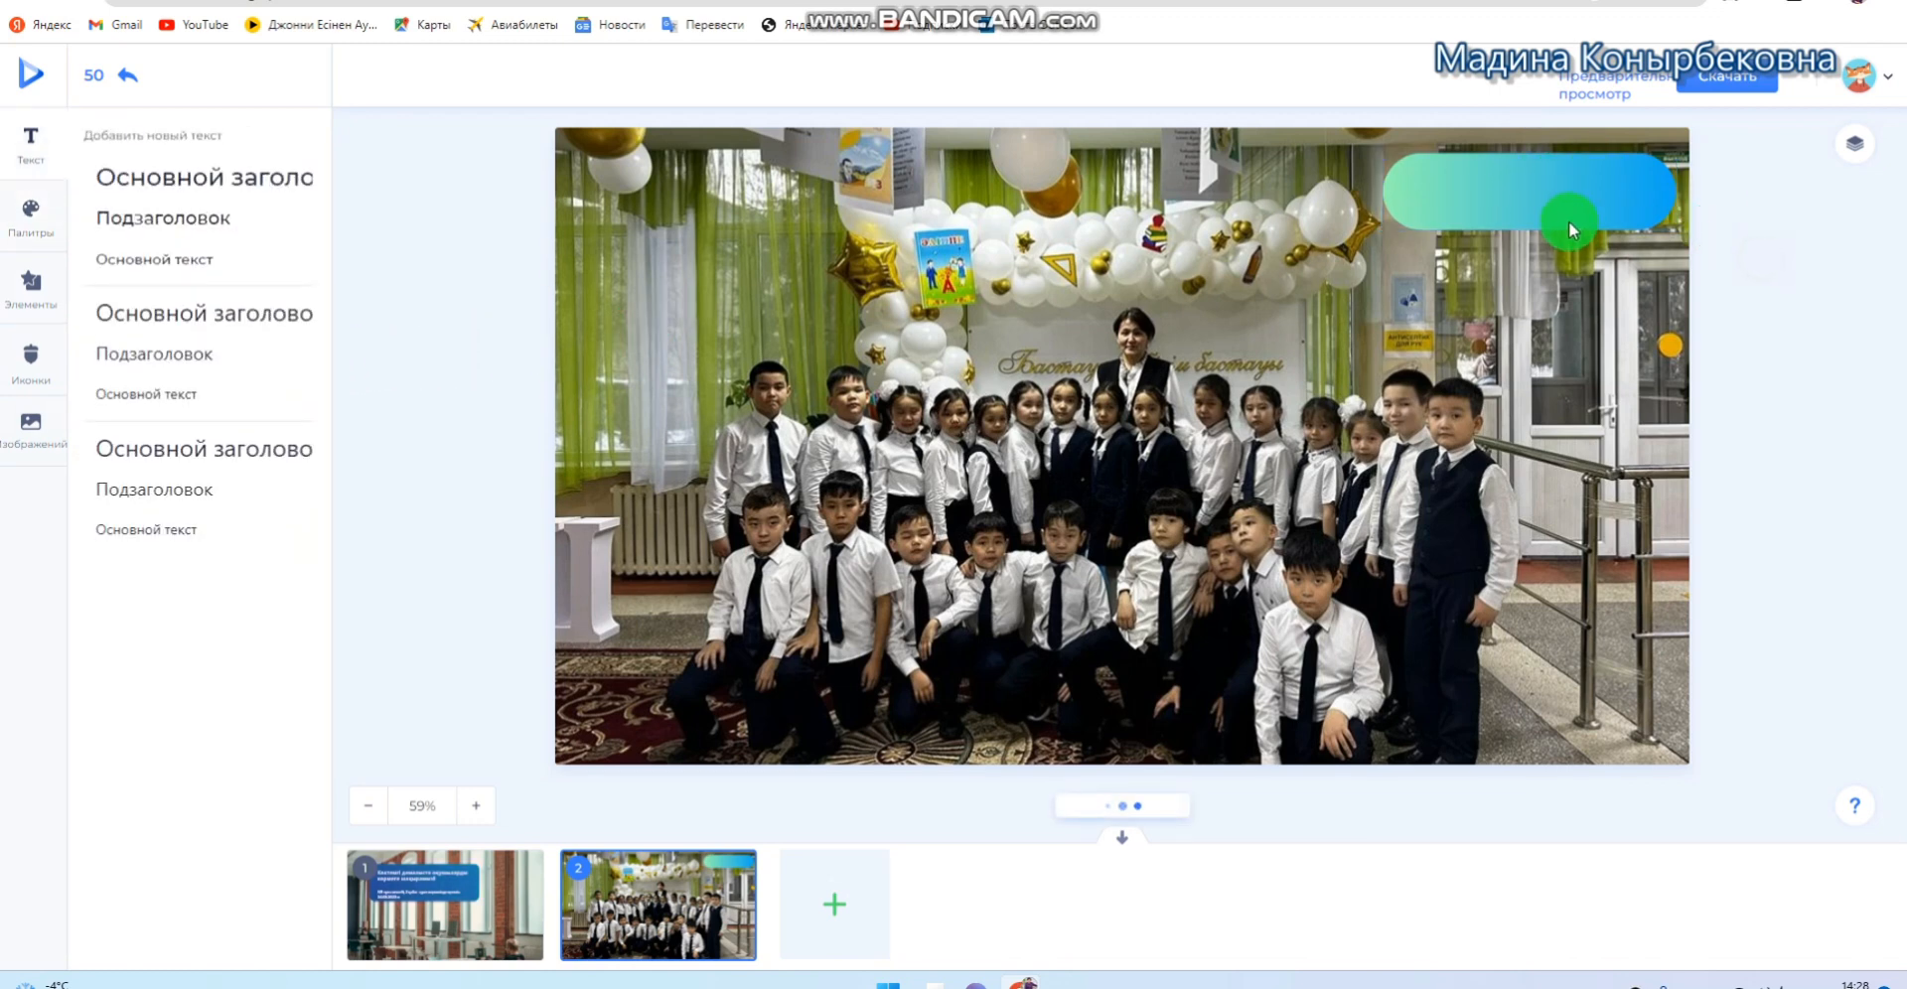
left_click(1562, 224)
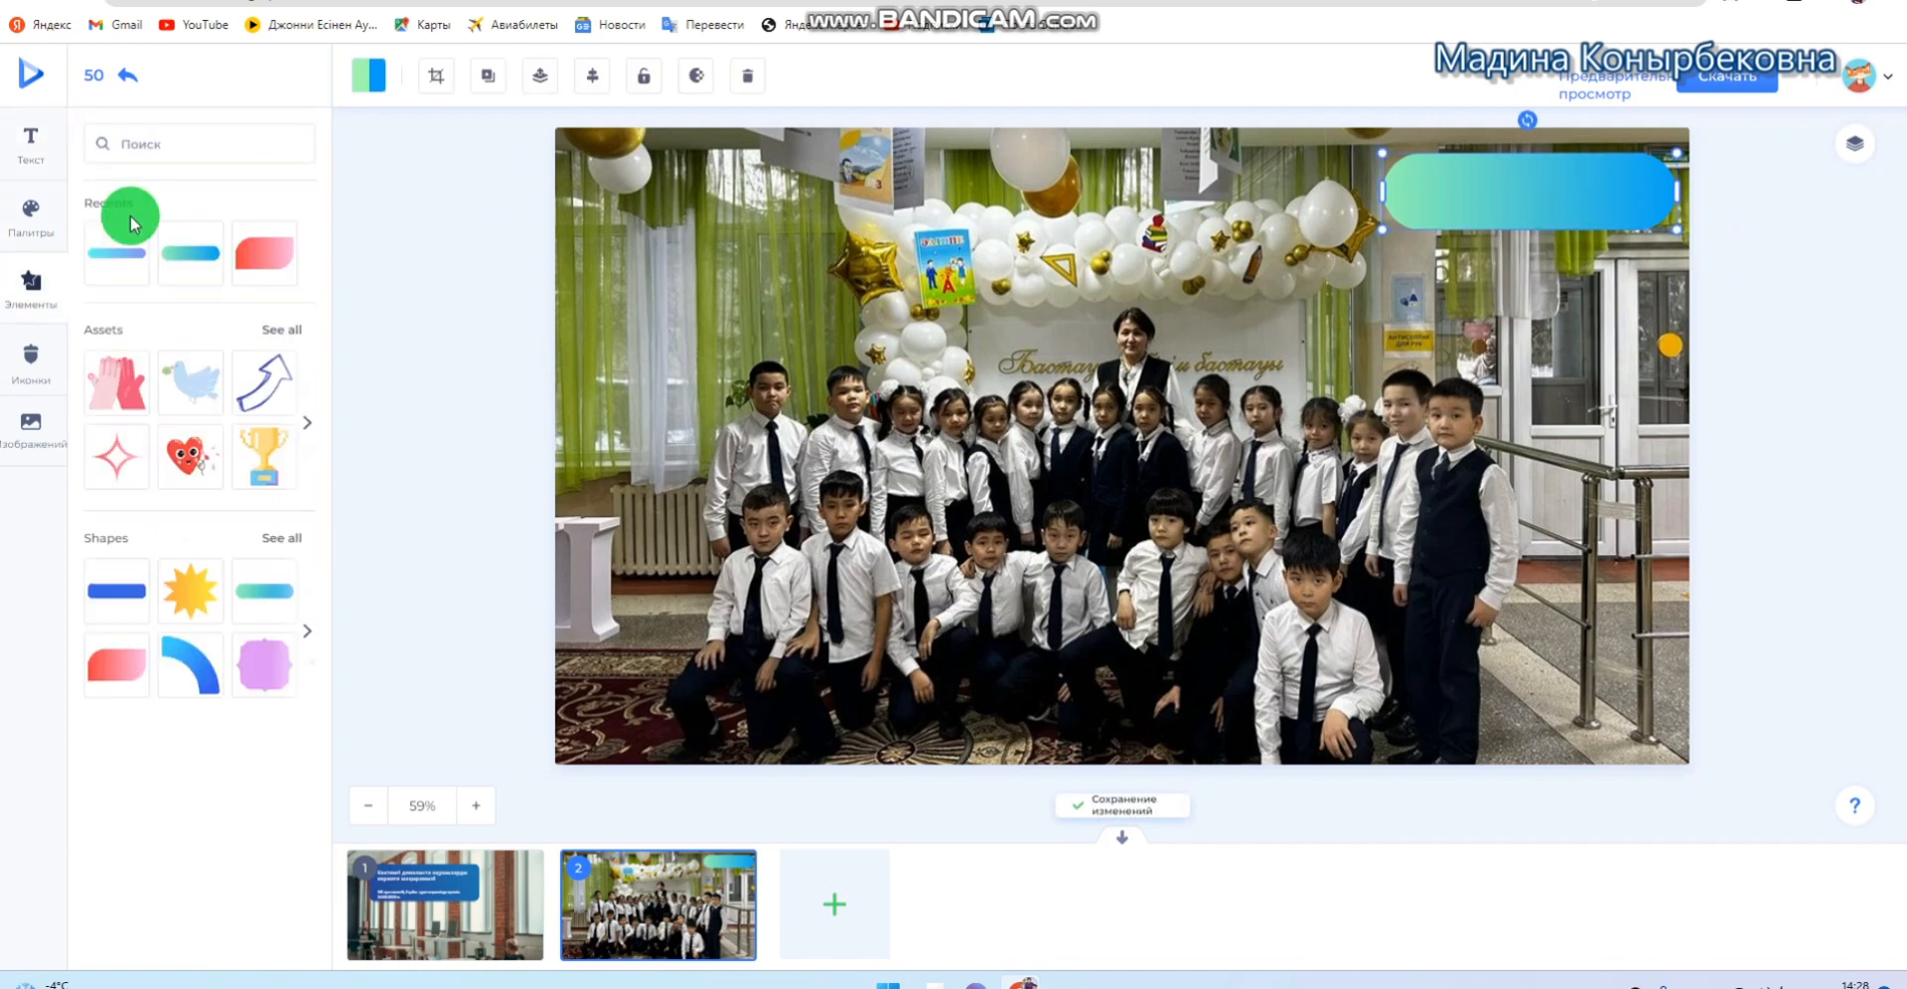
Add a body text on slide 2's gradient bar and replace its placeholder with "Үздің сынып оқушылары"
left_click(31, 149)
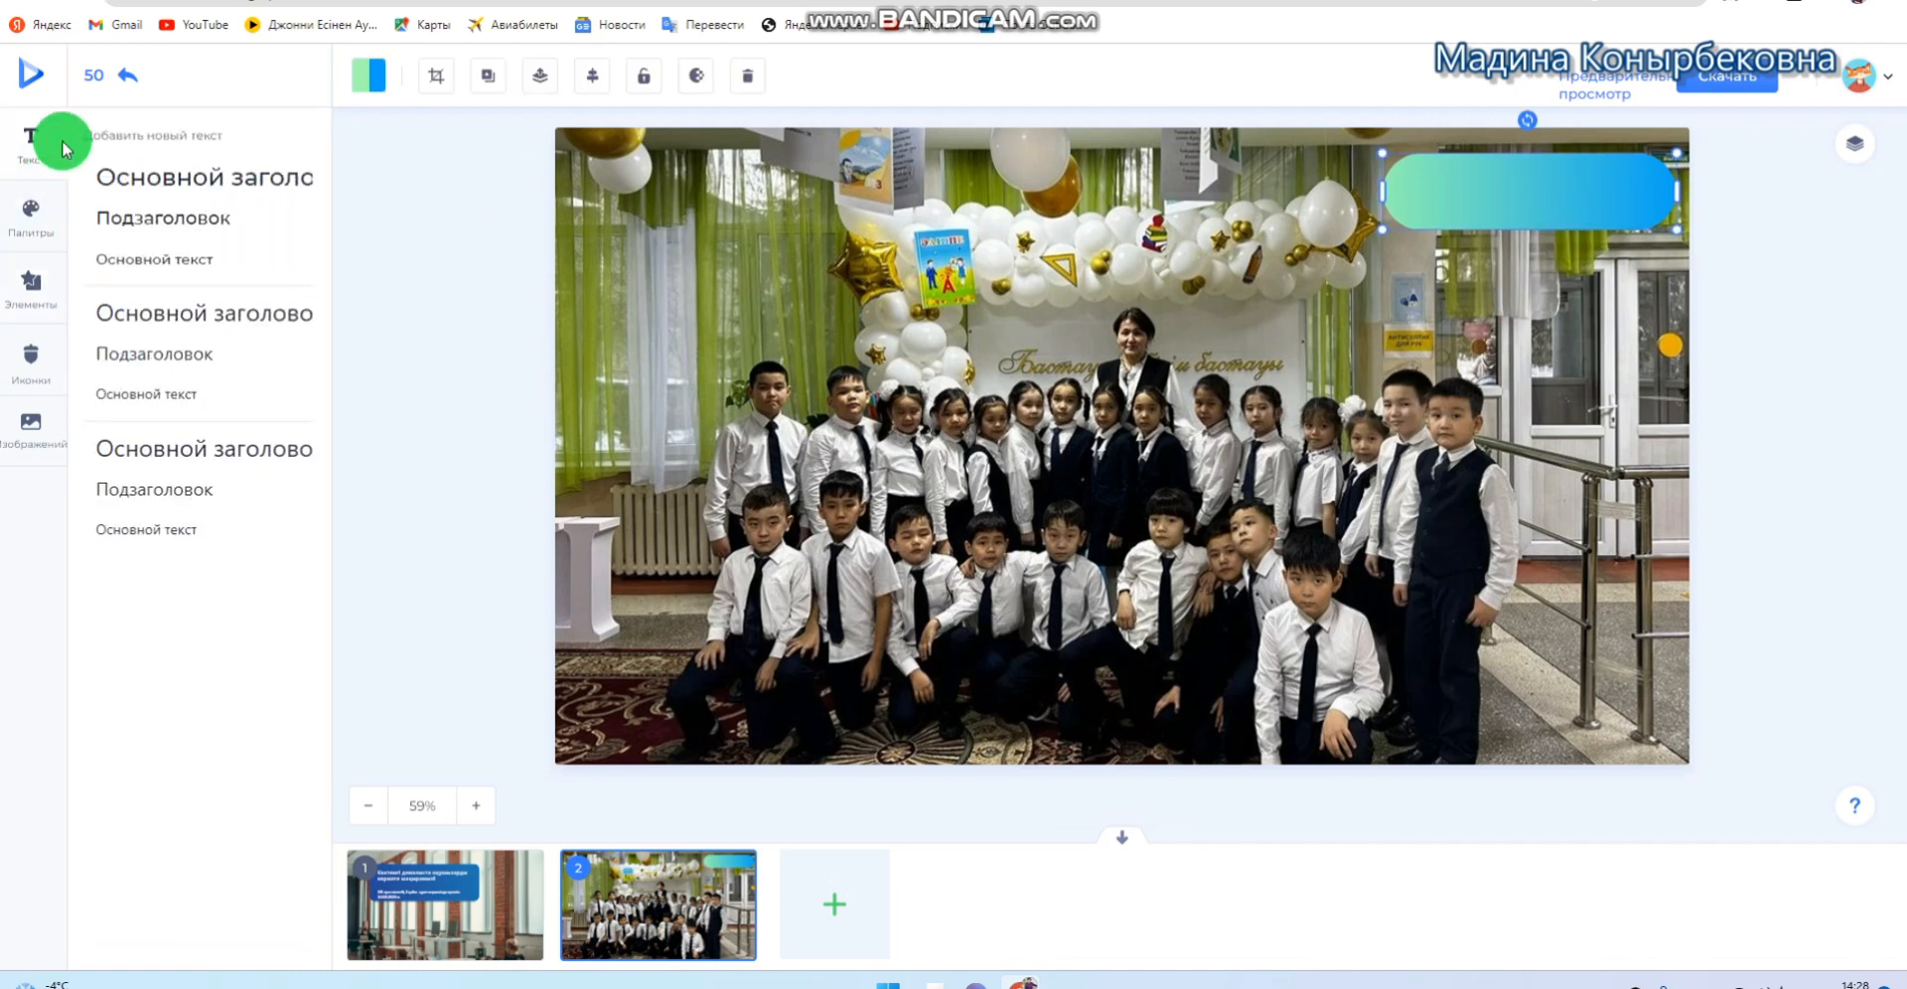
left_click(169, 260)
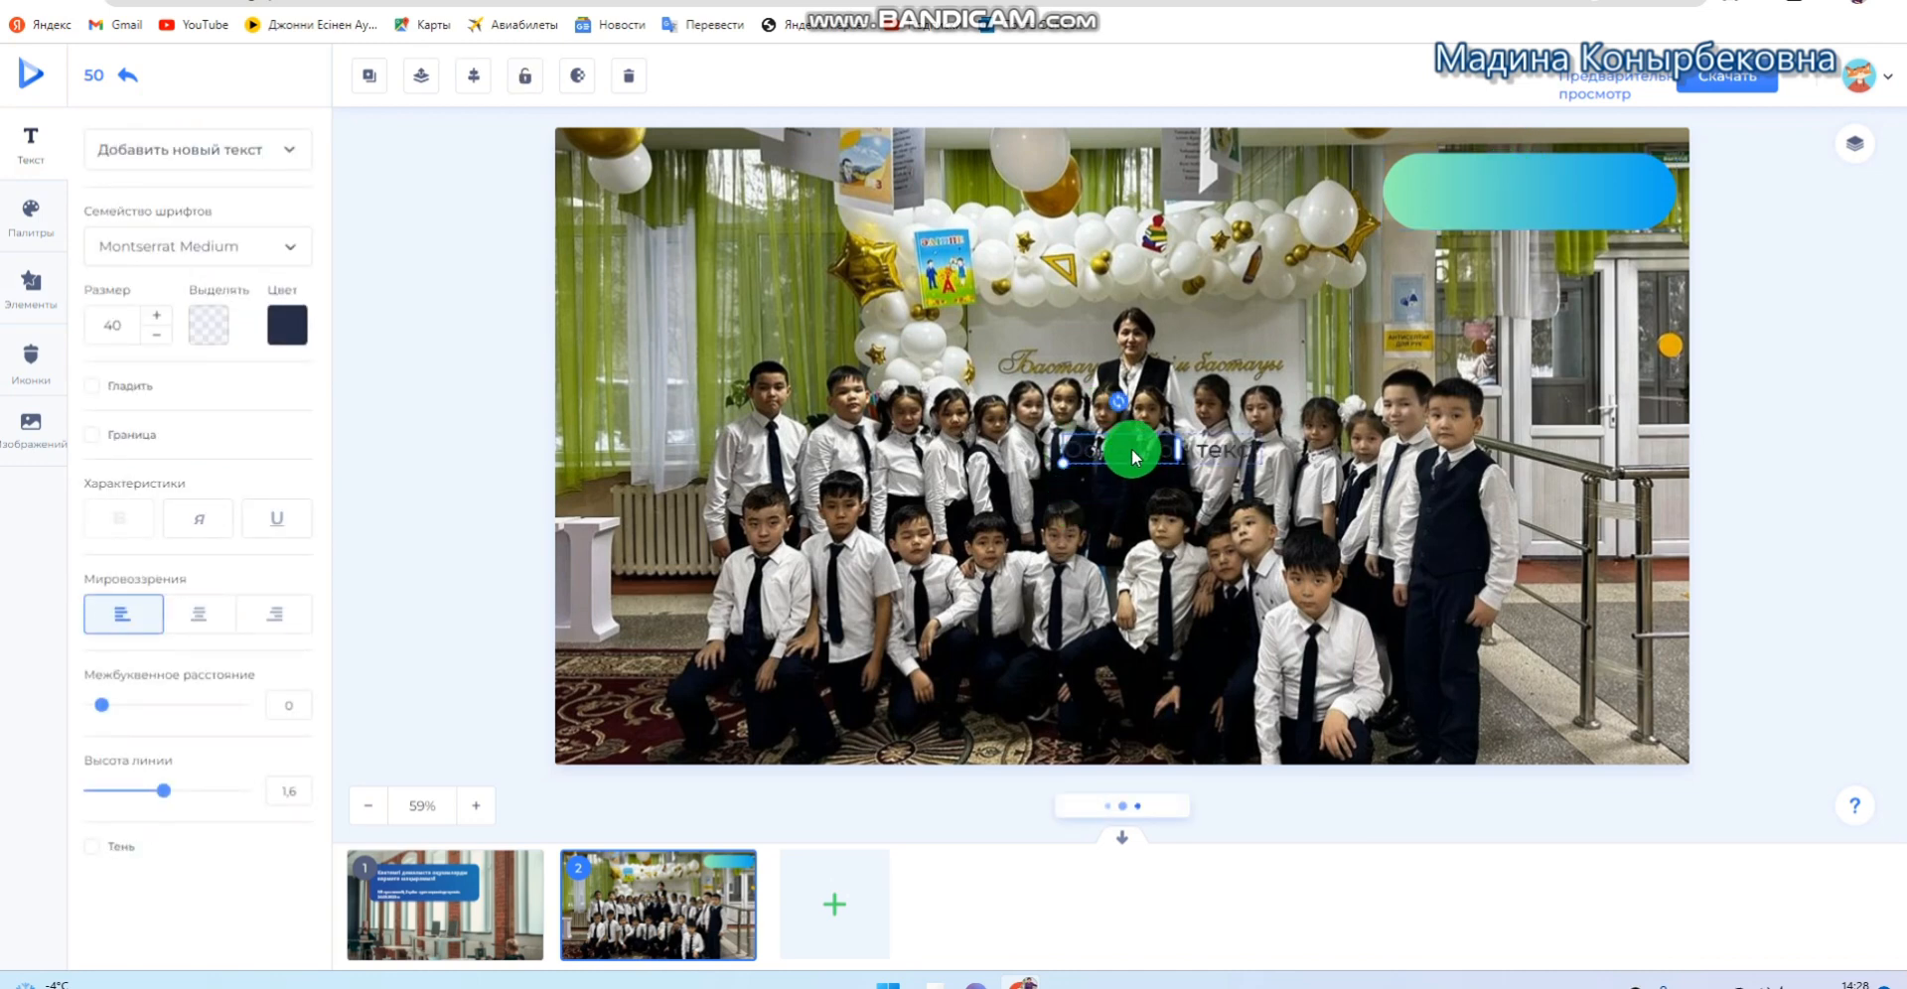
left_click_drag(1127, 442, 1394, 330)
left_click_drag(1440, 266, 1498, 201)
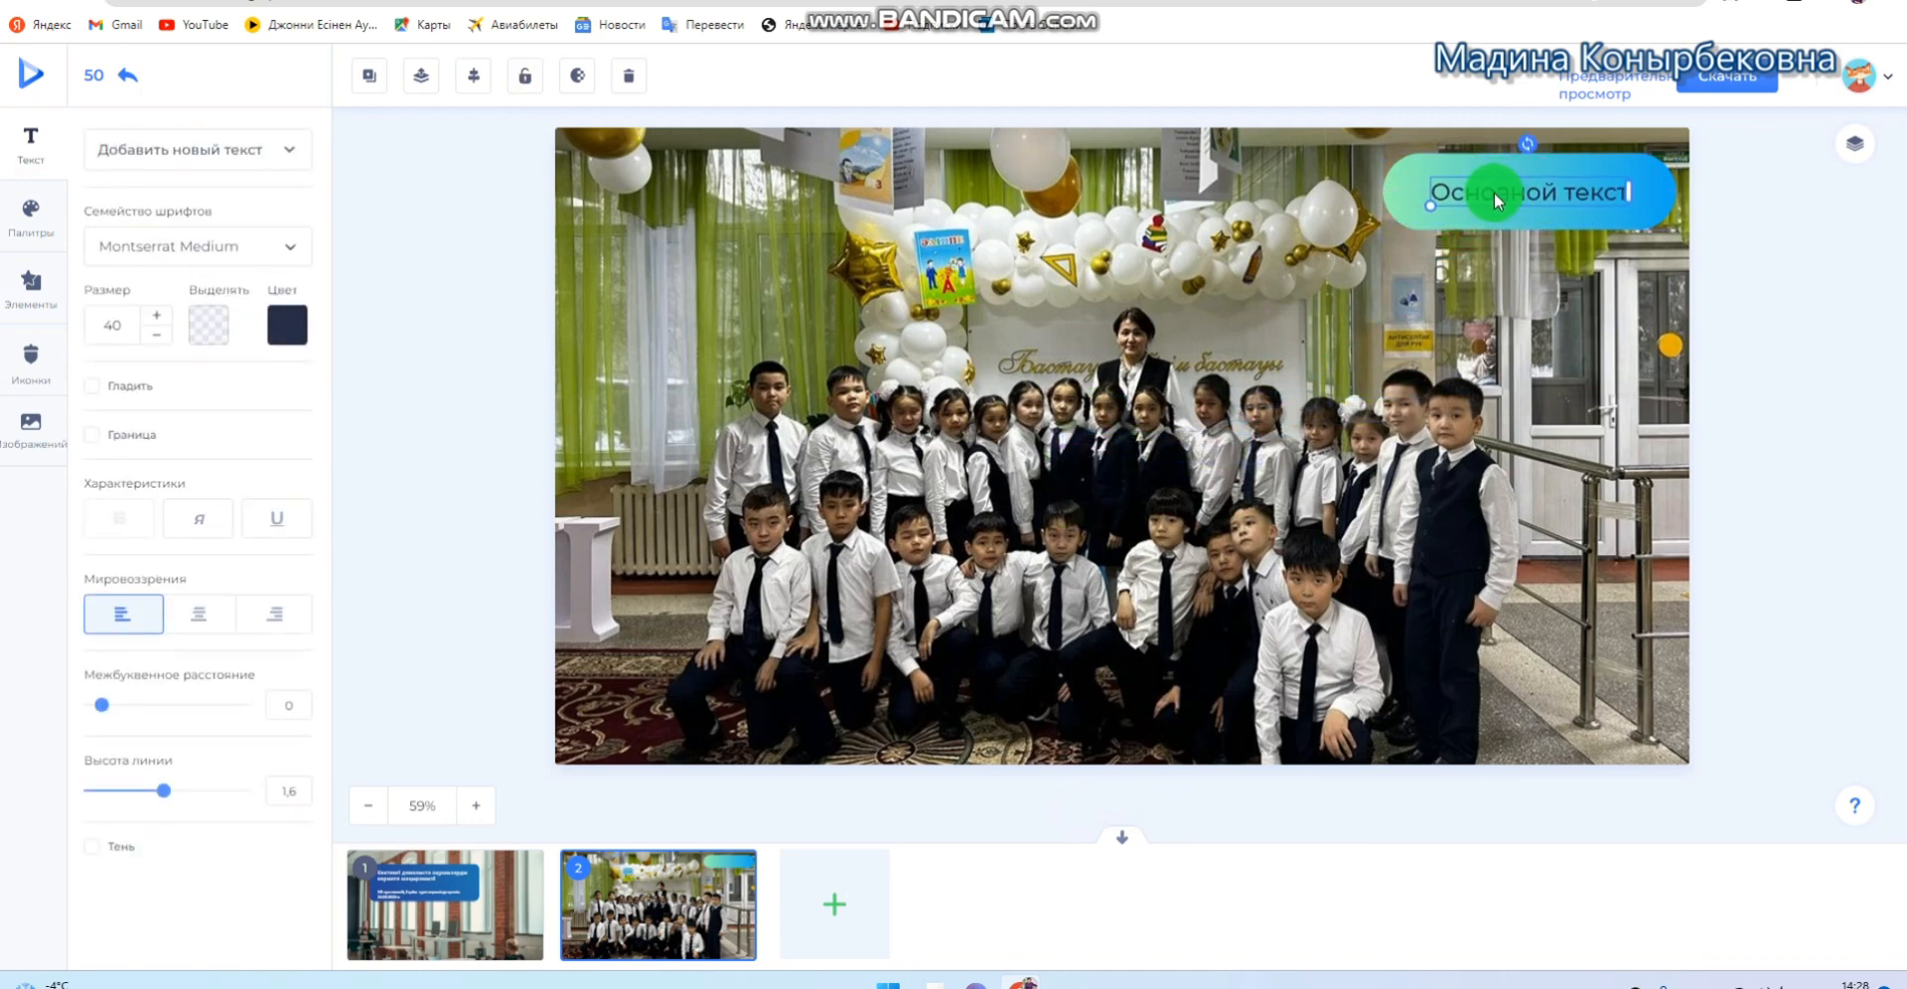
key("BackSpace")
key("BackSpace")
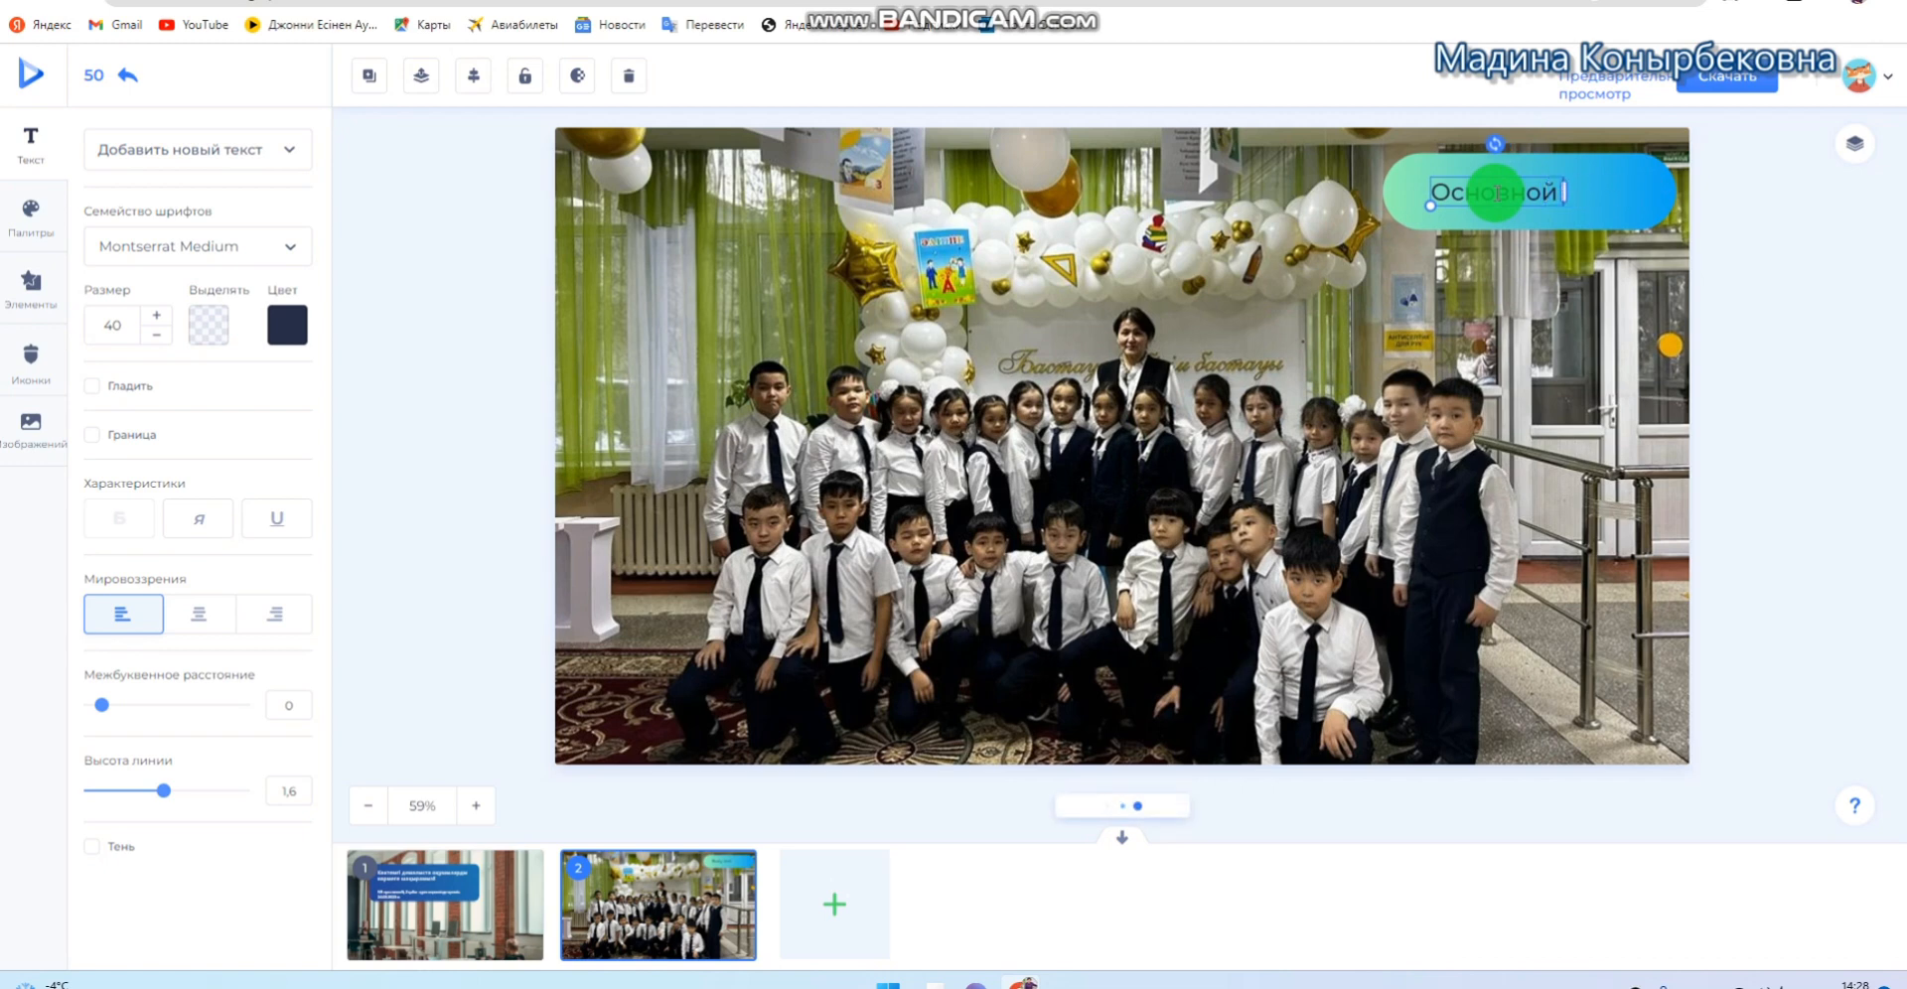
key("BackSpace")
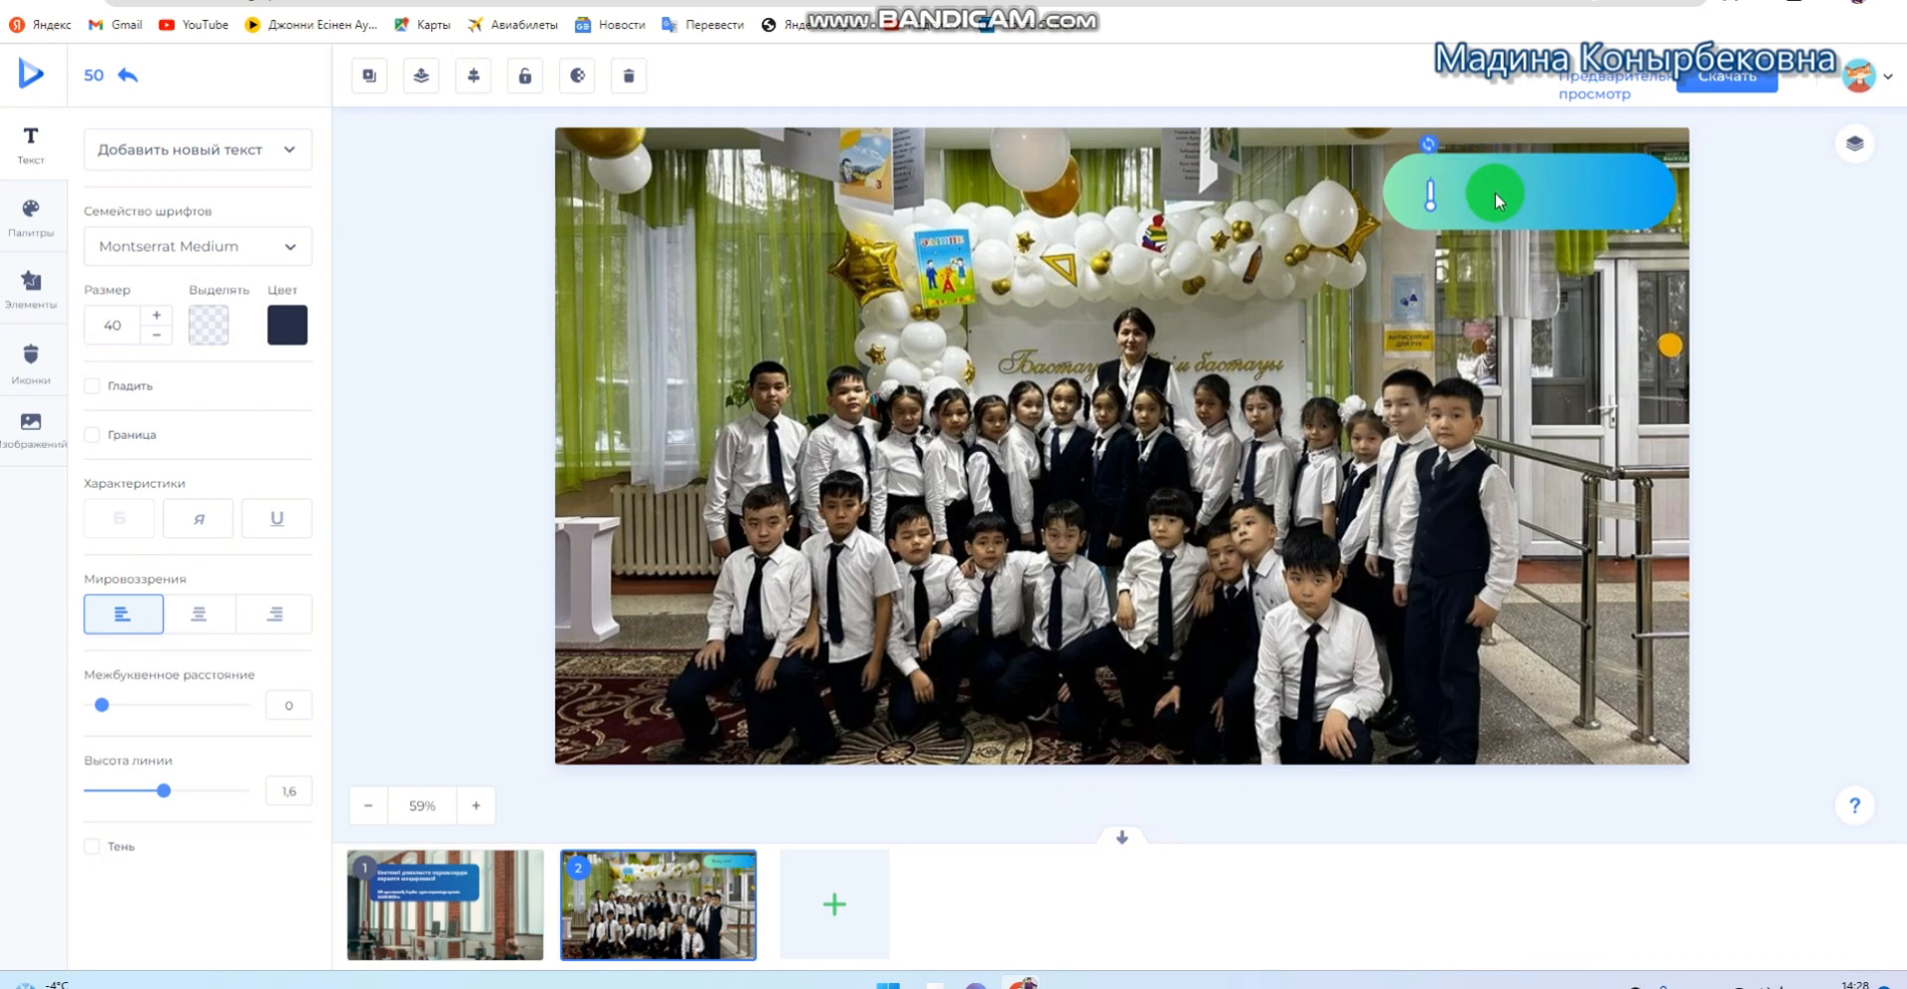
type("Үздік сынып оқушылары")
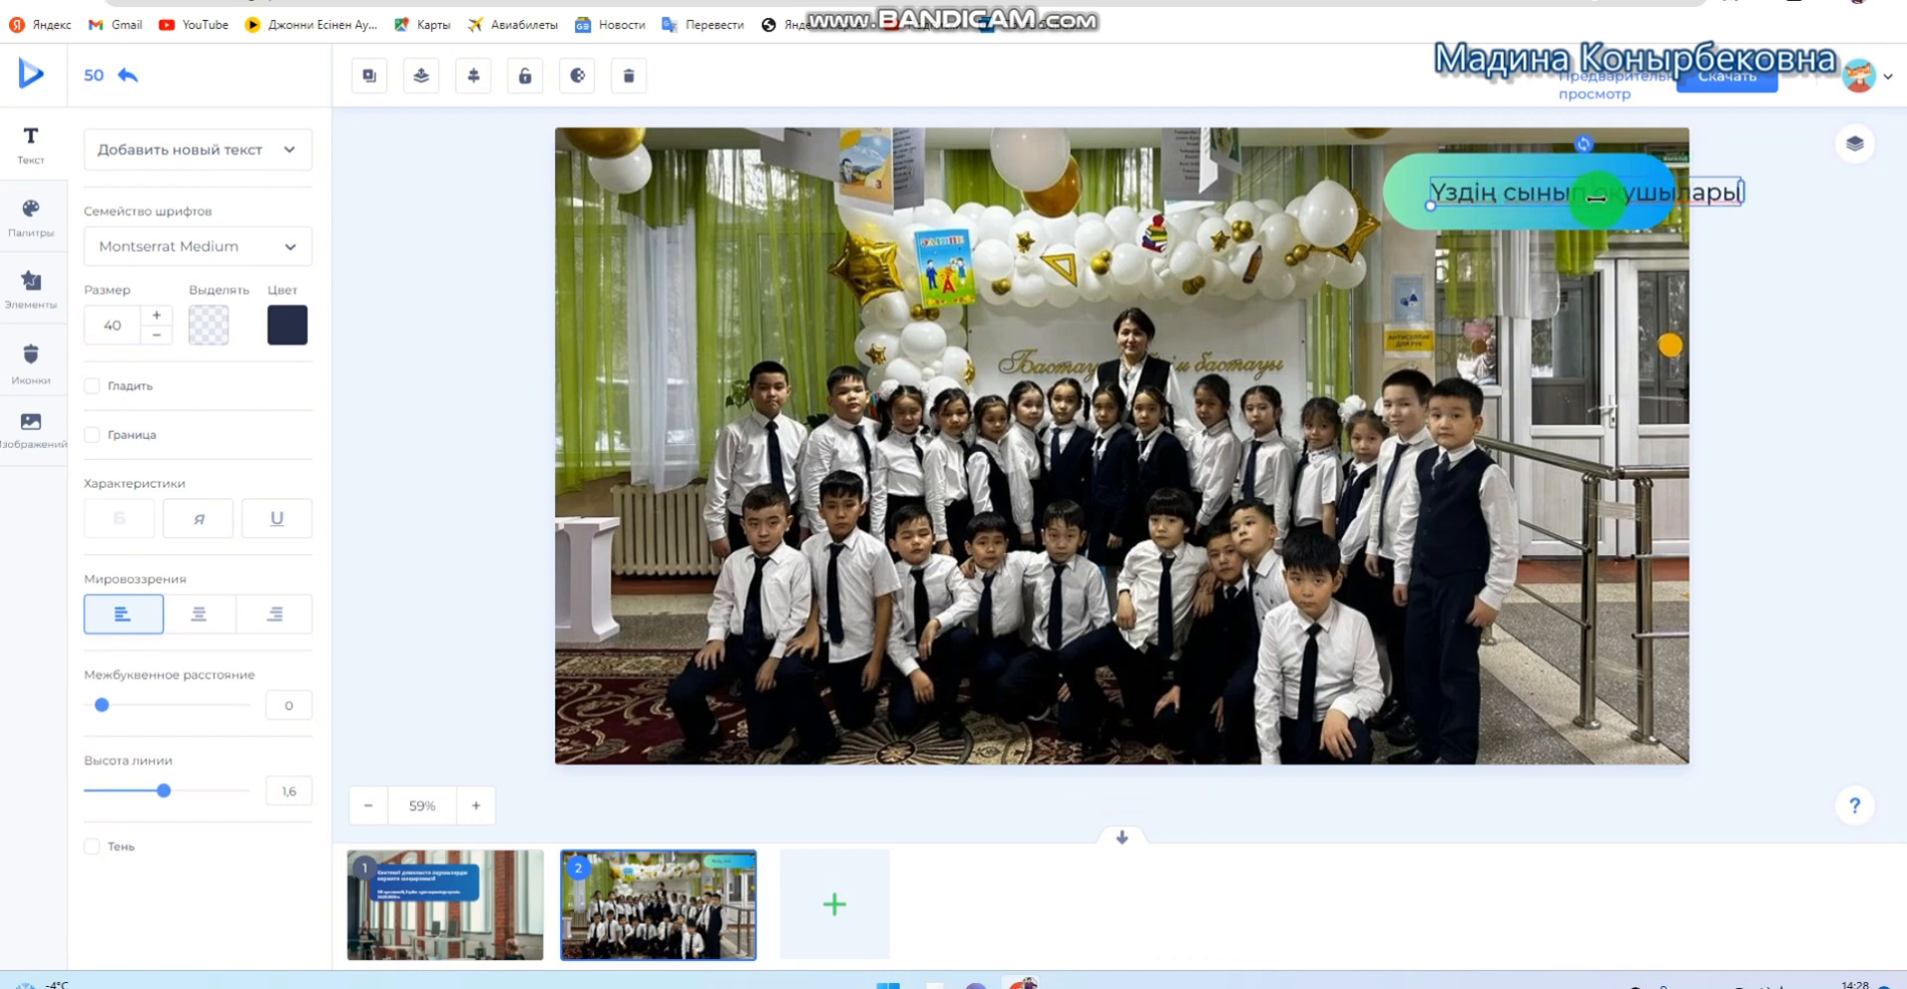
Narrow the caption's text box so that it wraps onto two lines, and centre it within the gradient bar
left_click_drag(1596, 197, 1597, 197)
left_click(1550, 172)
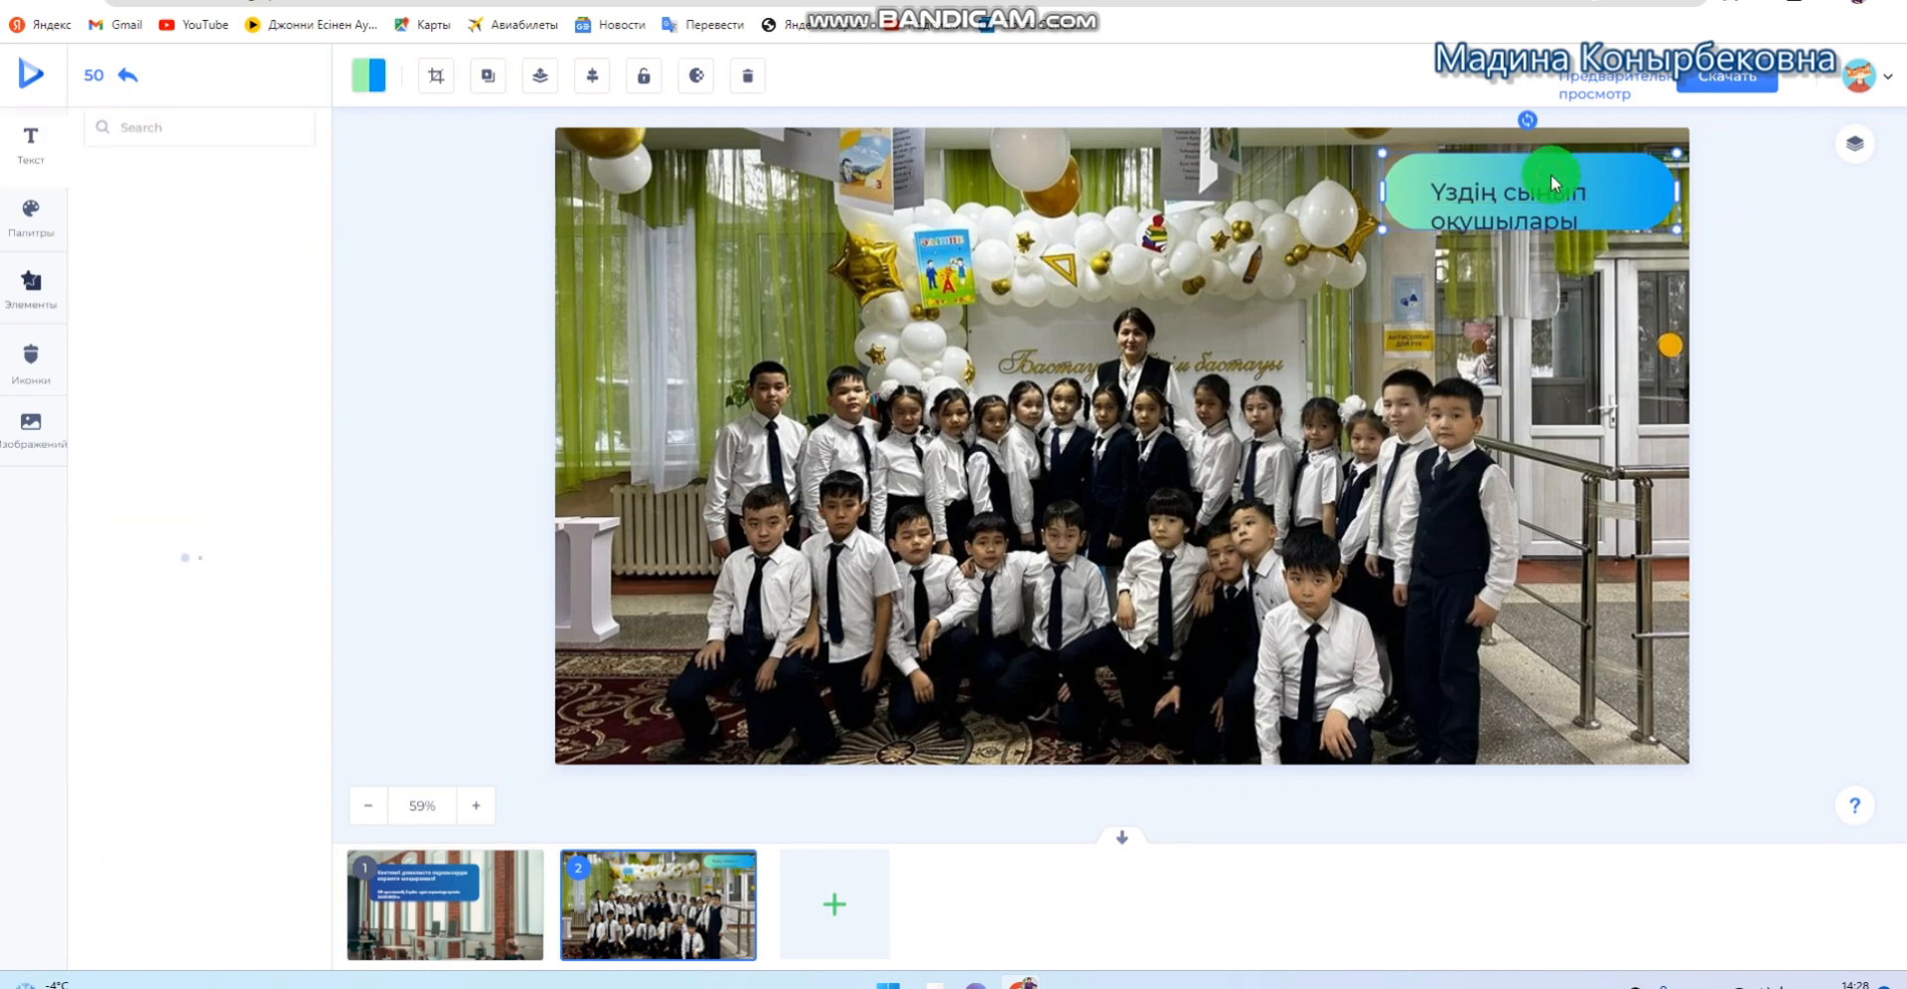
left_click(1548, 197)
left_click_drag(1571, 211, 1594, 196)
left_click(1839, 281)
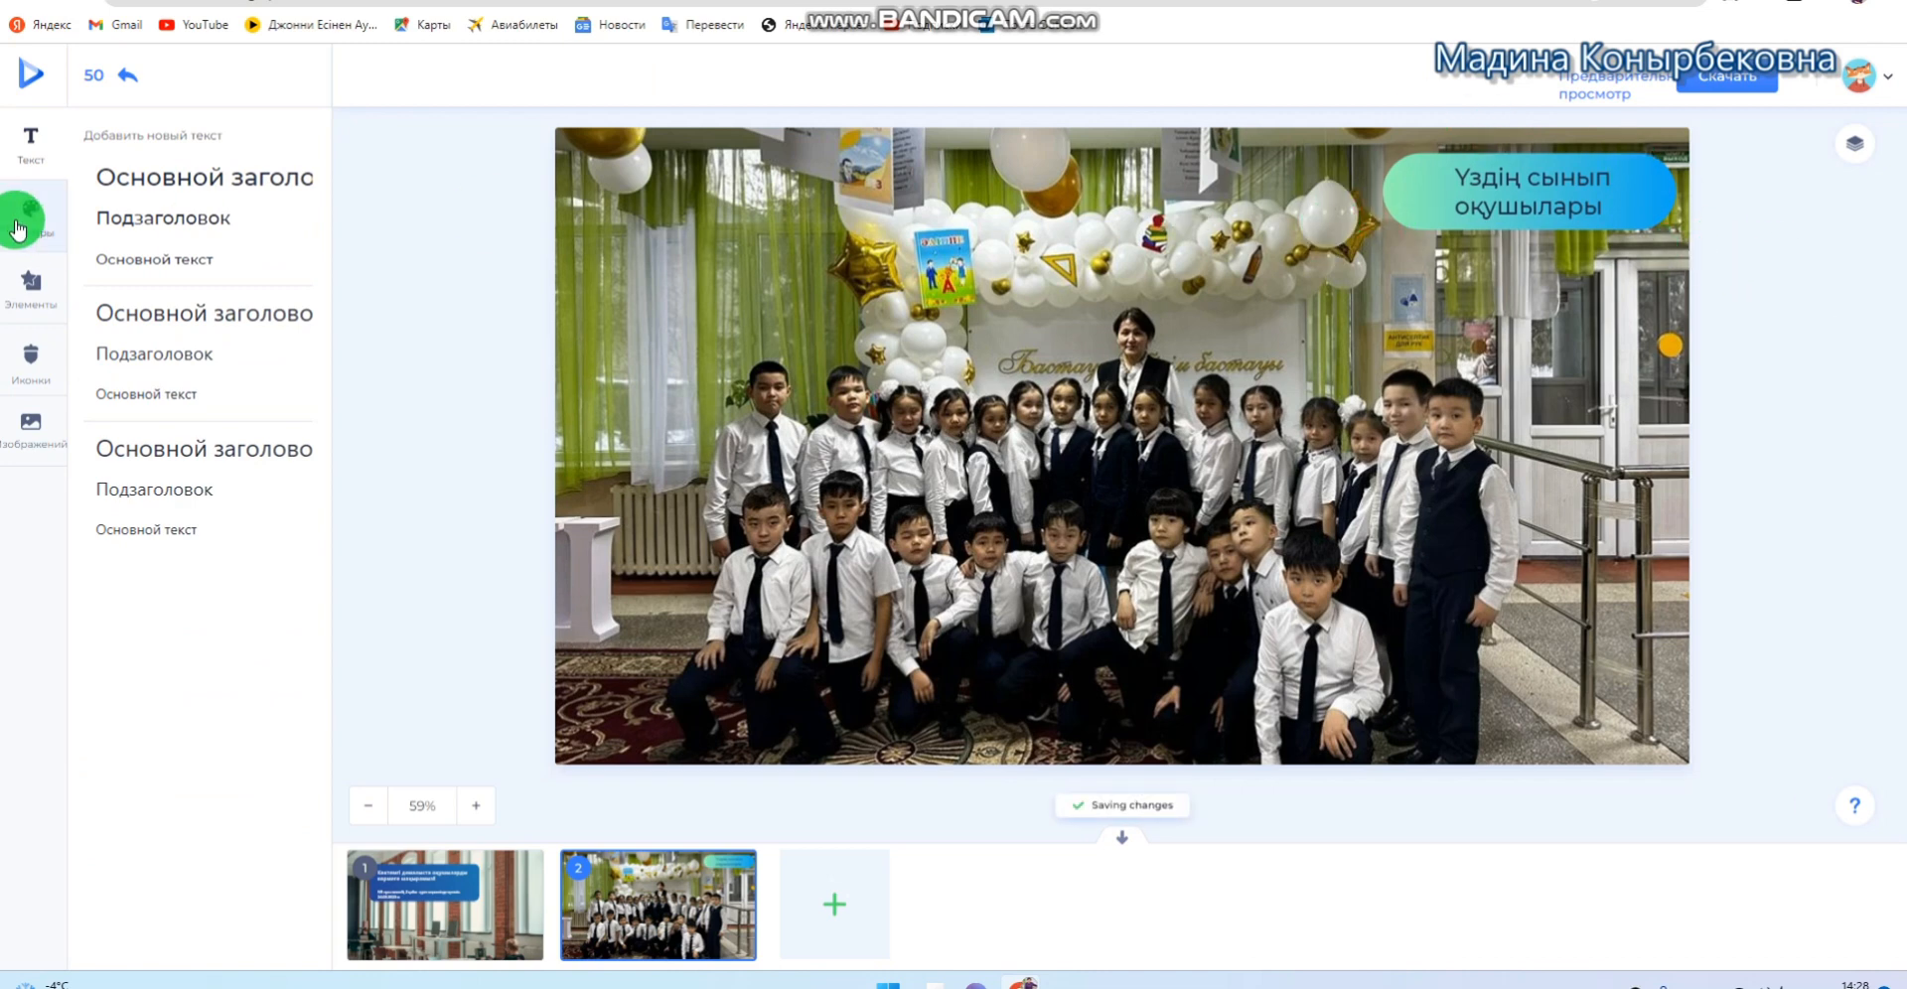
Add a third slide using the "Услуги Верс. 16" layout
left_click(795, 922)
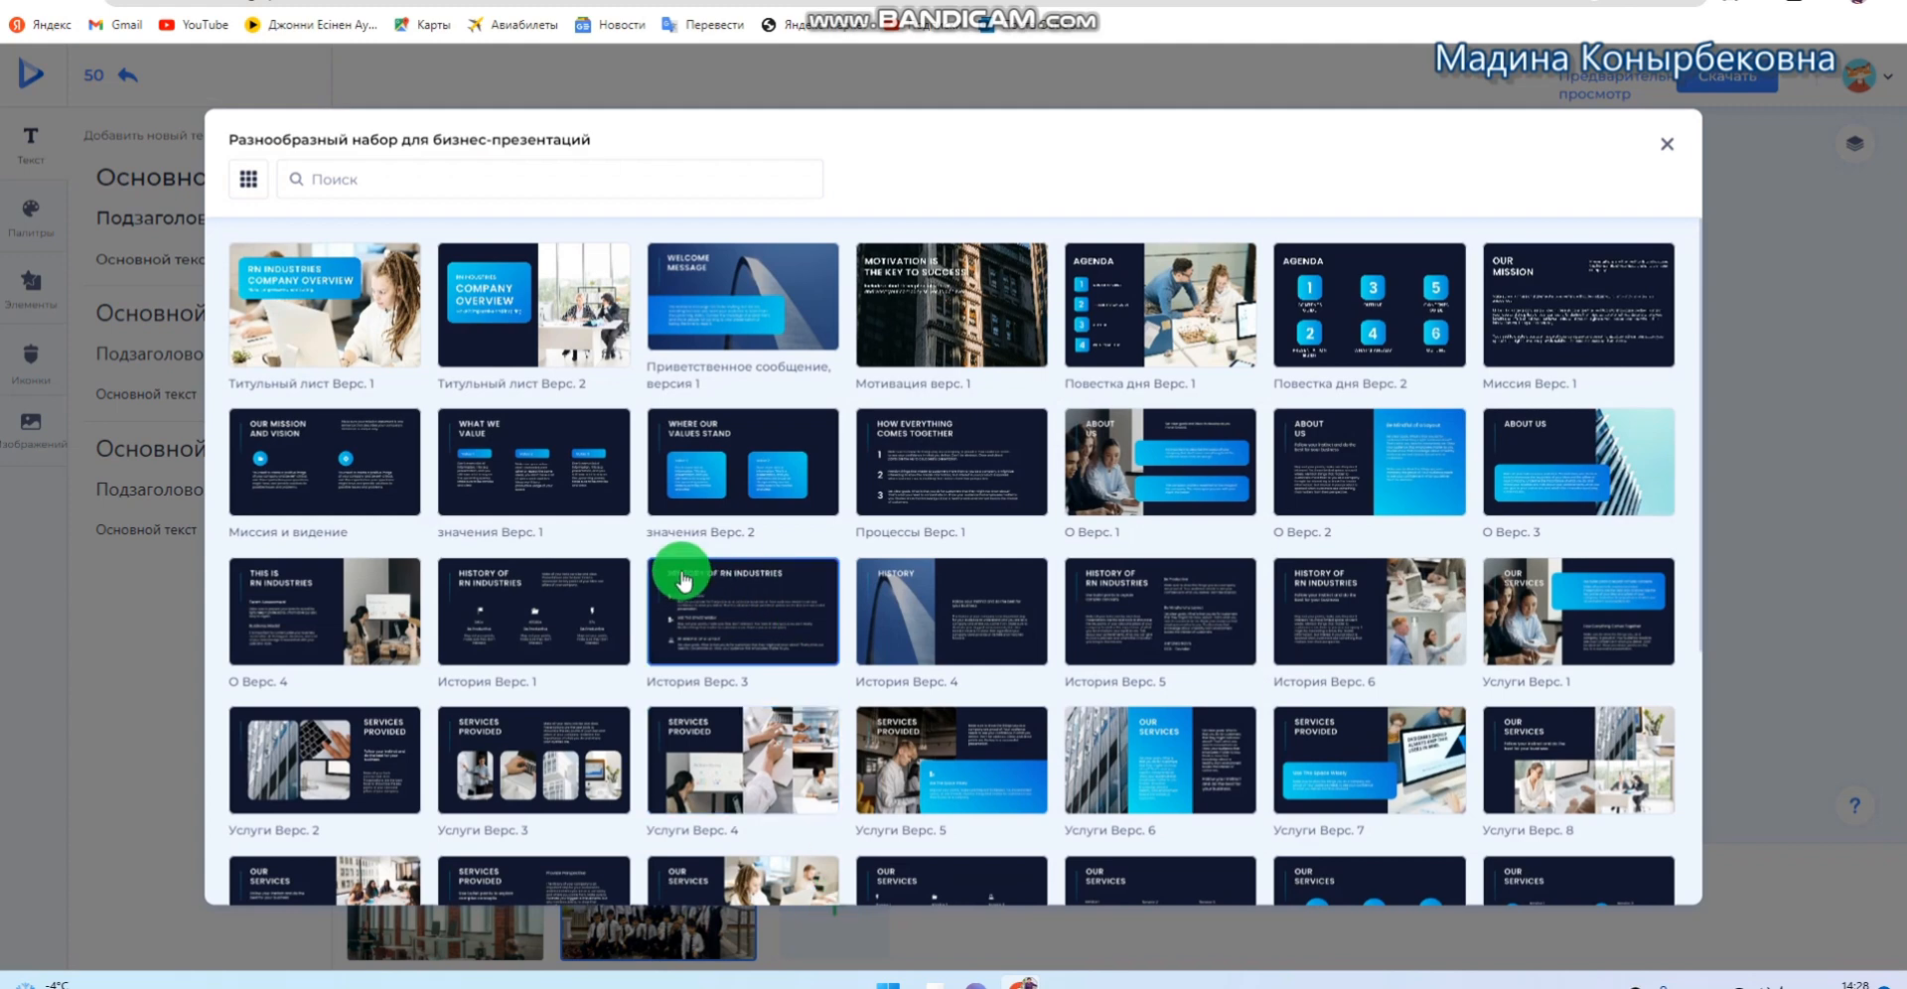
scroll(1386, 653, "down", 1)
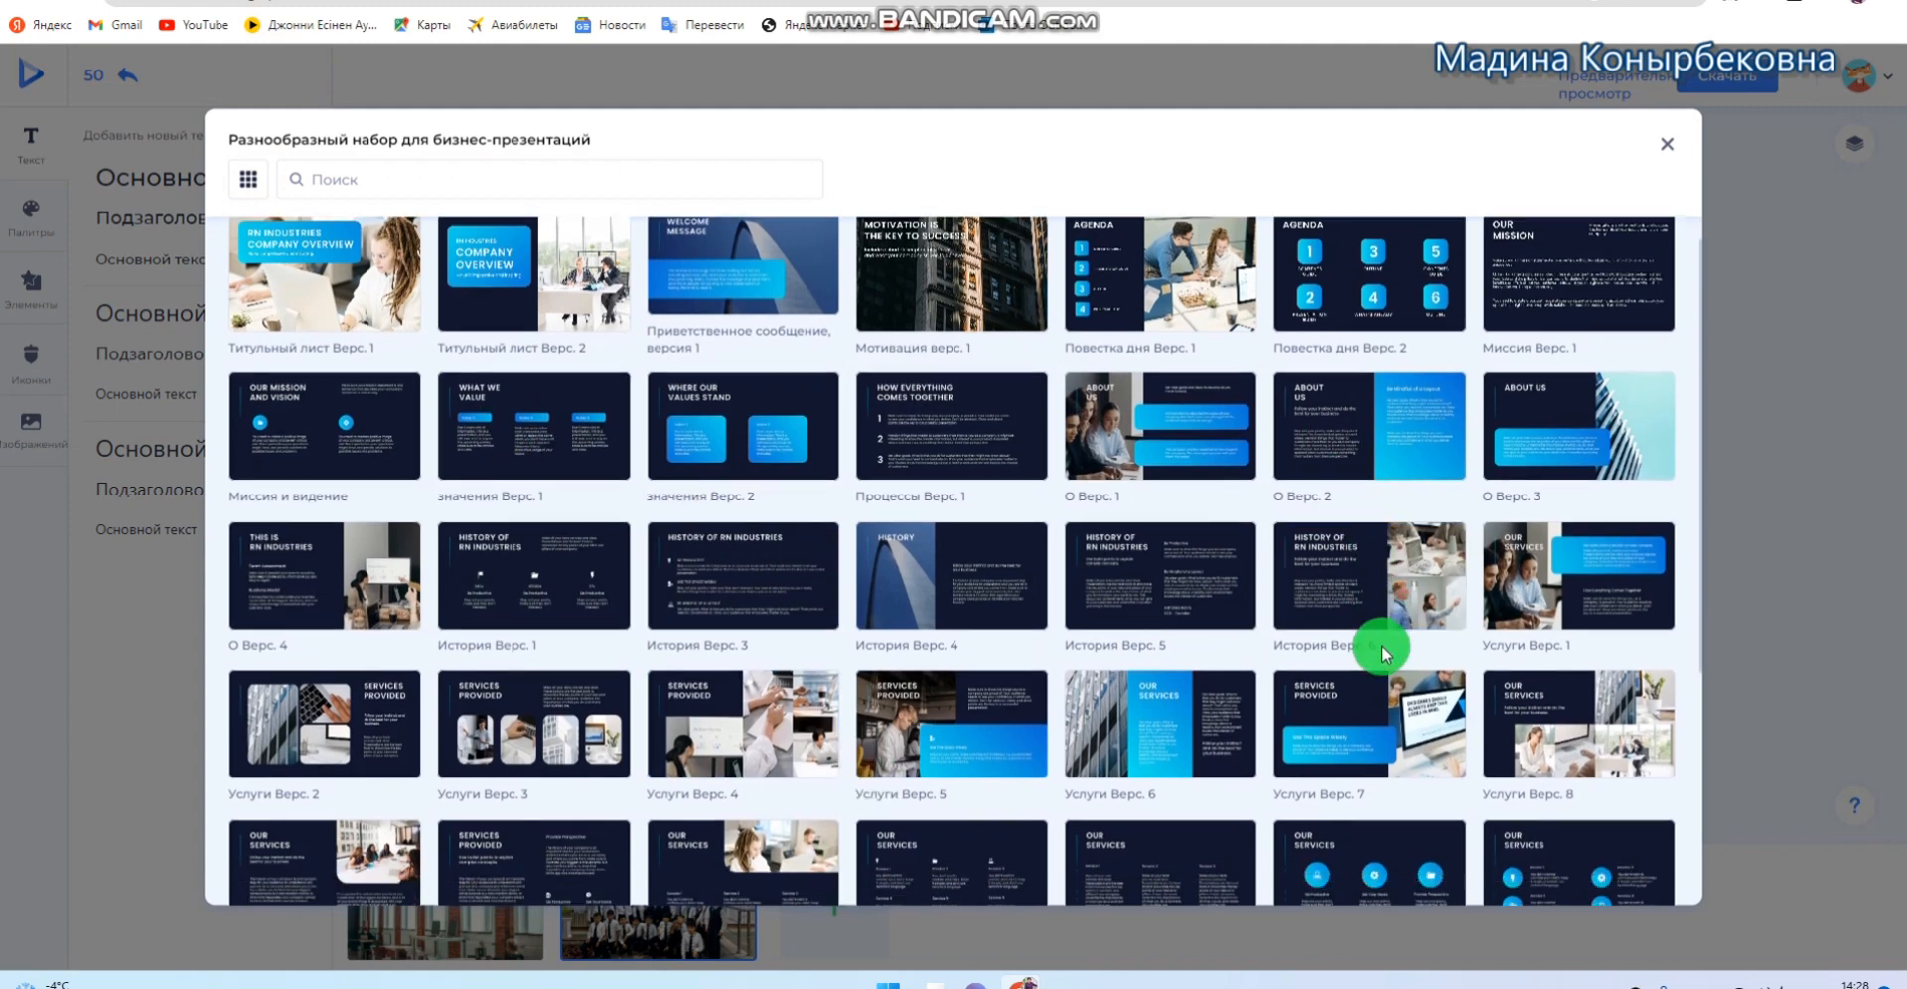
scroll(1380, 651, "down", 4)
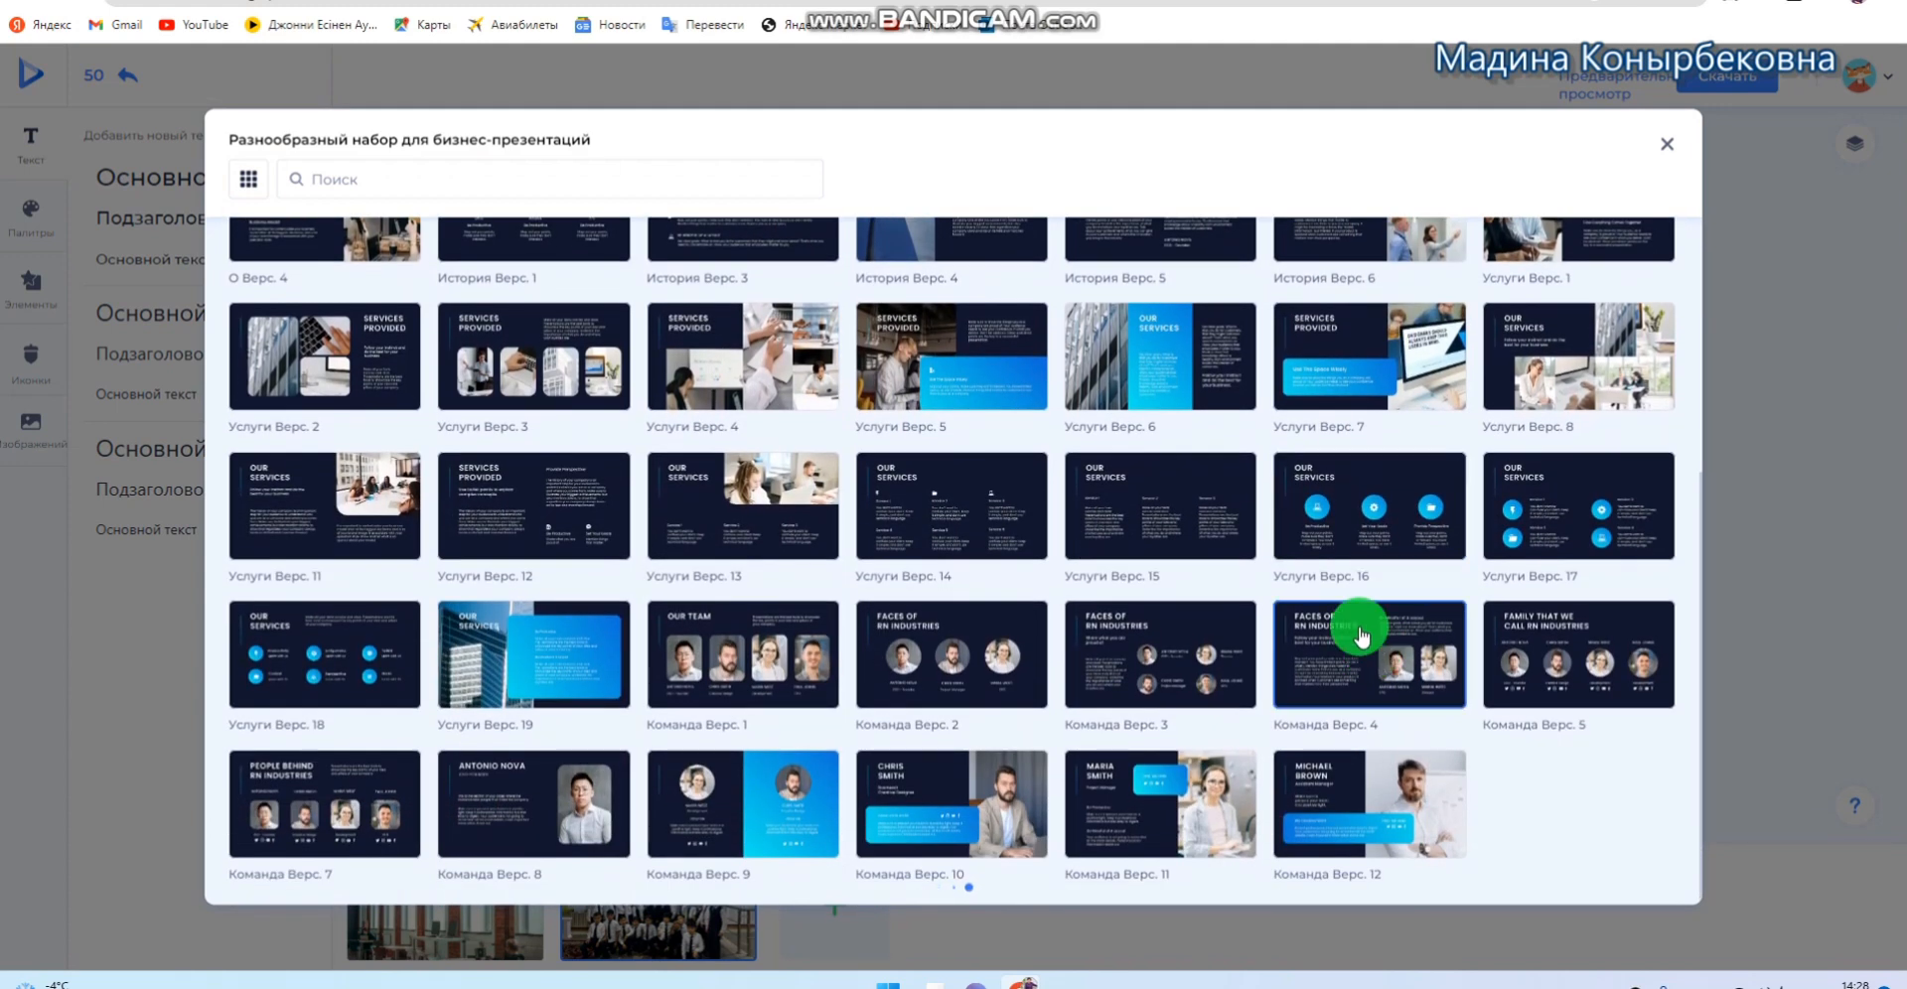
left_click(1388, 531)
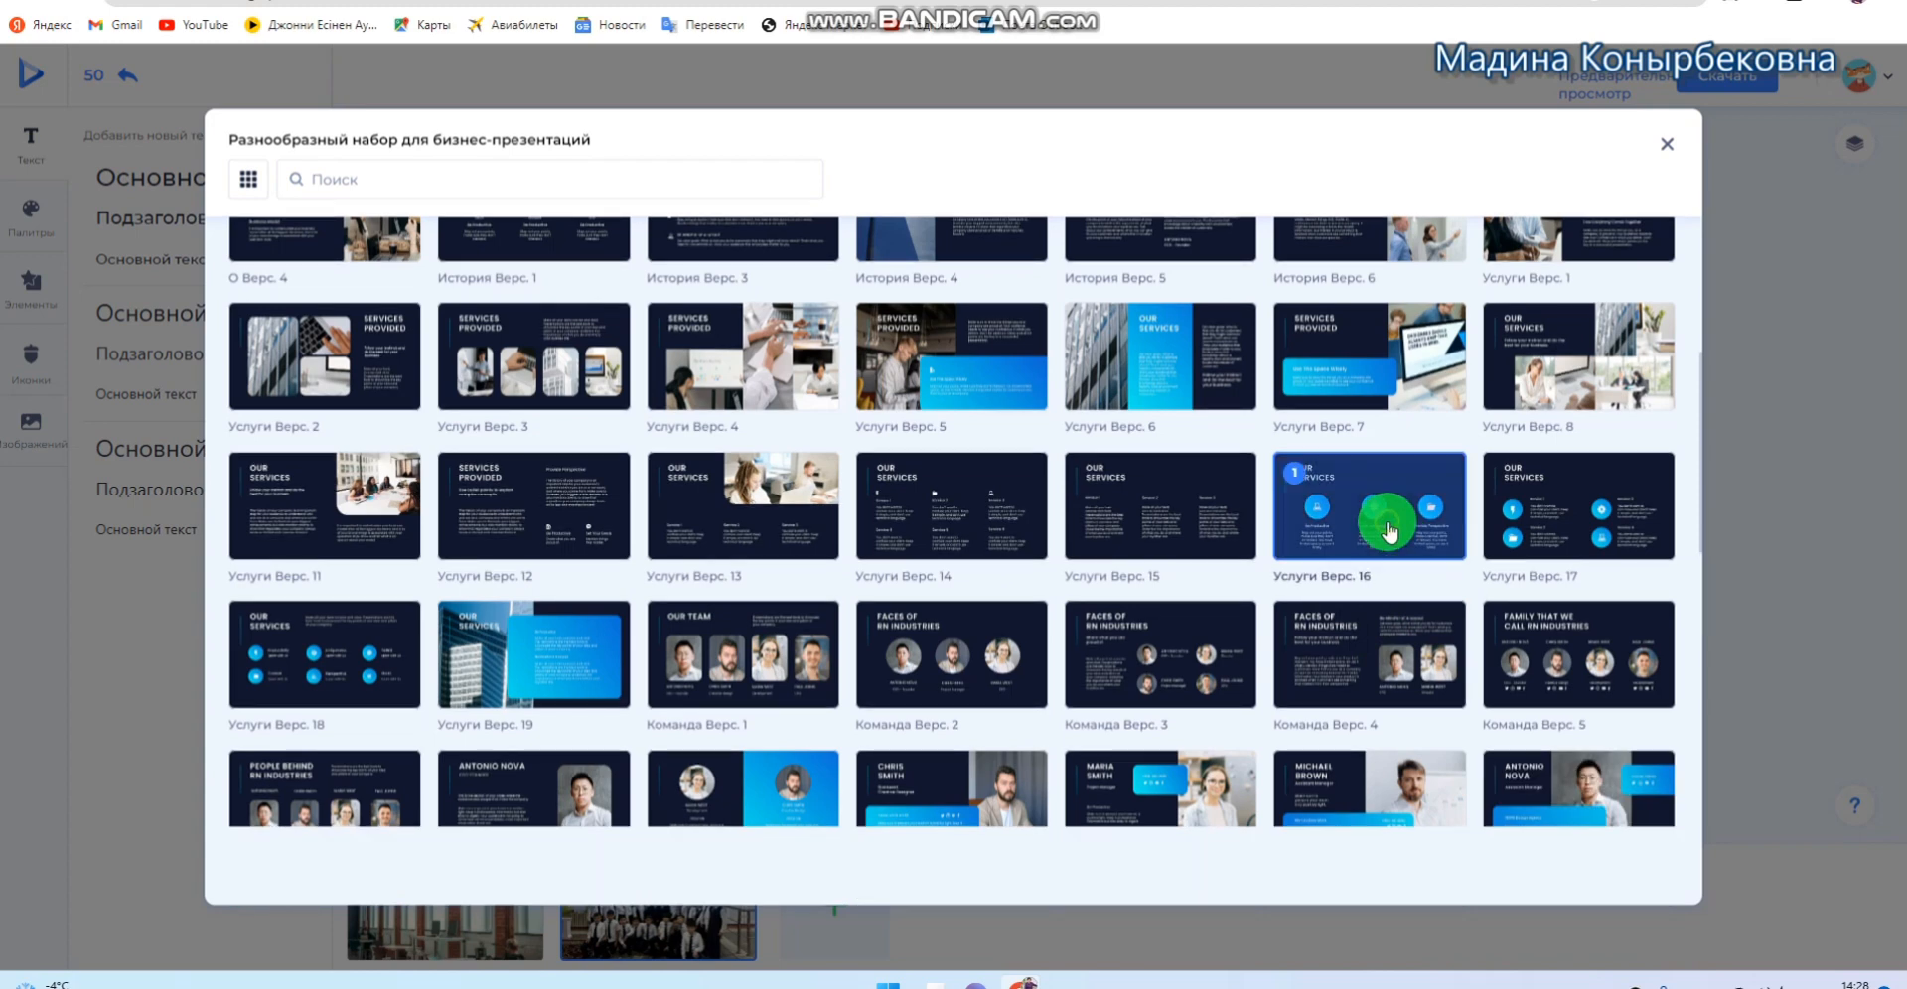
left_click(1639, 864)
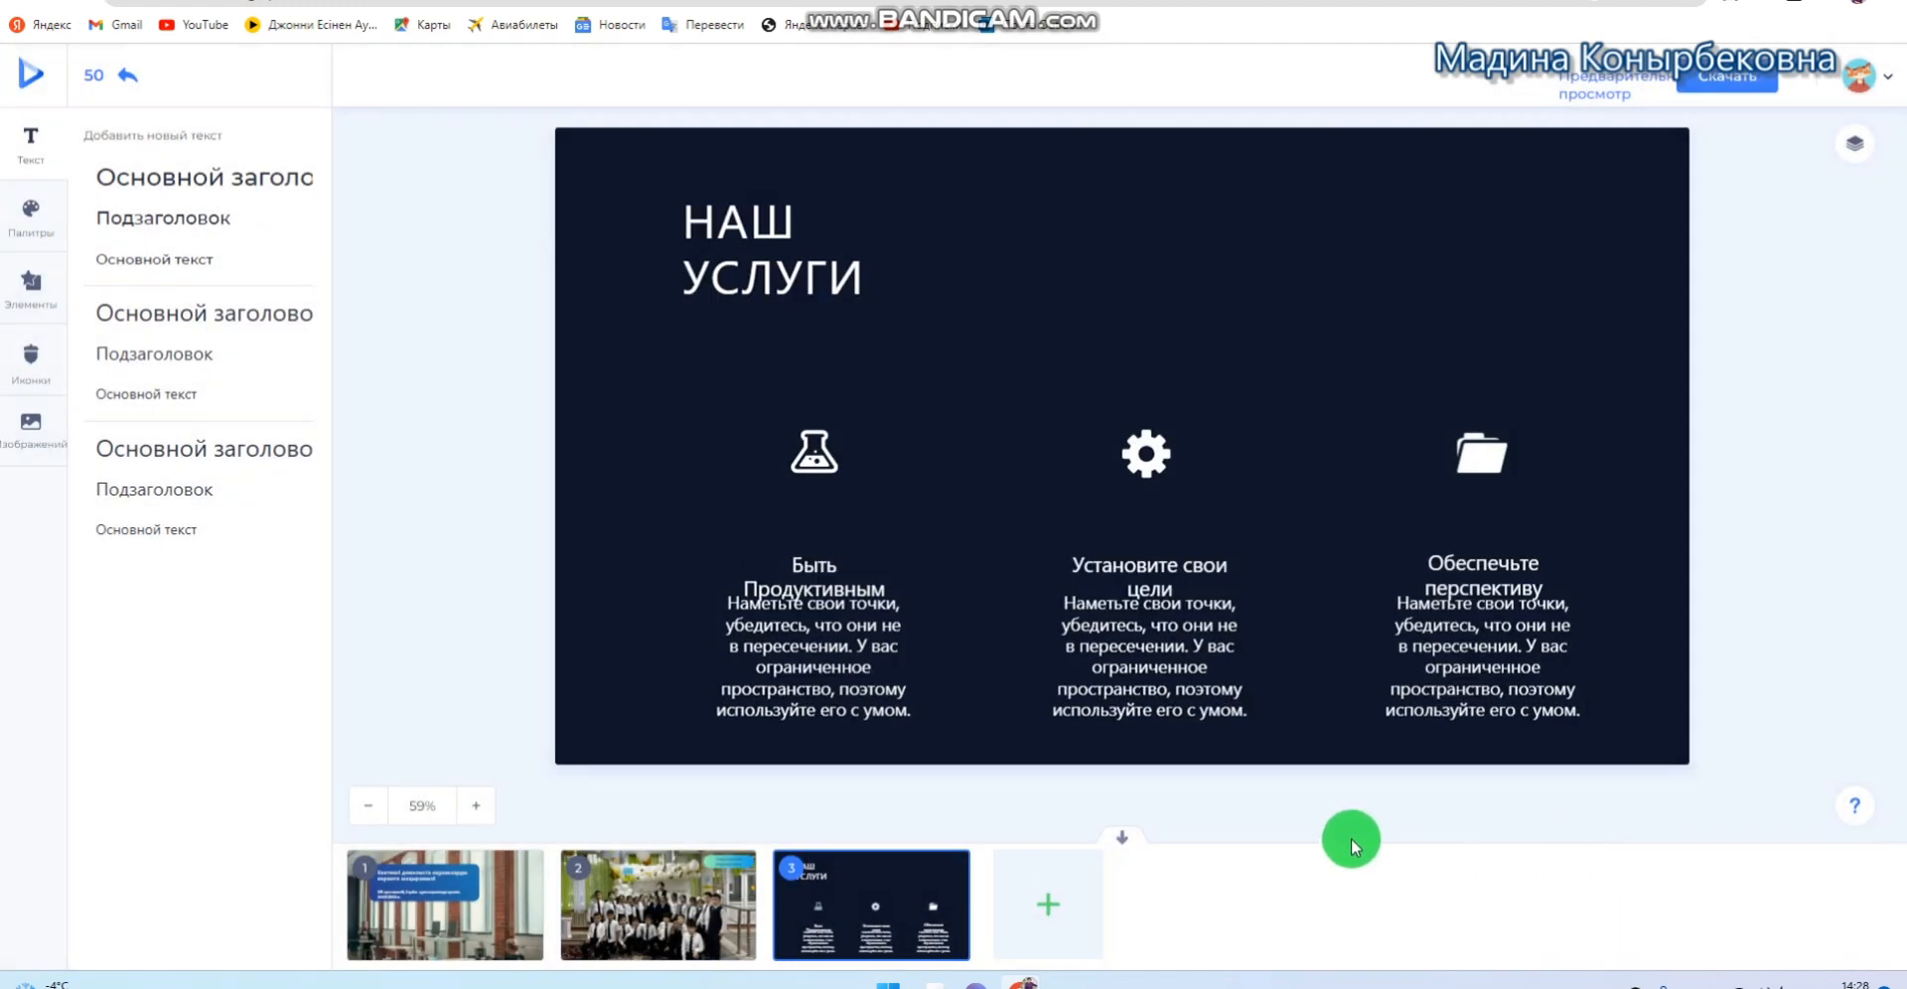
Replace the title of slide 3 with "Біздің жетістіктер"
left_click(765, 283)
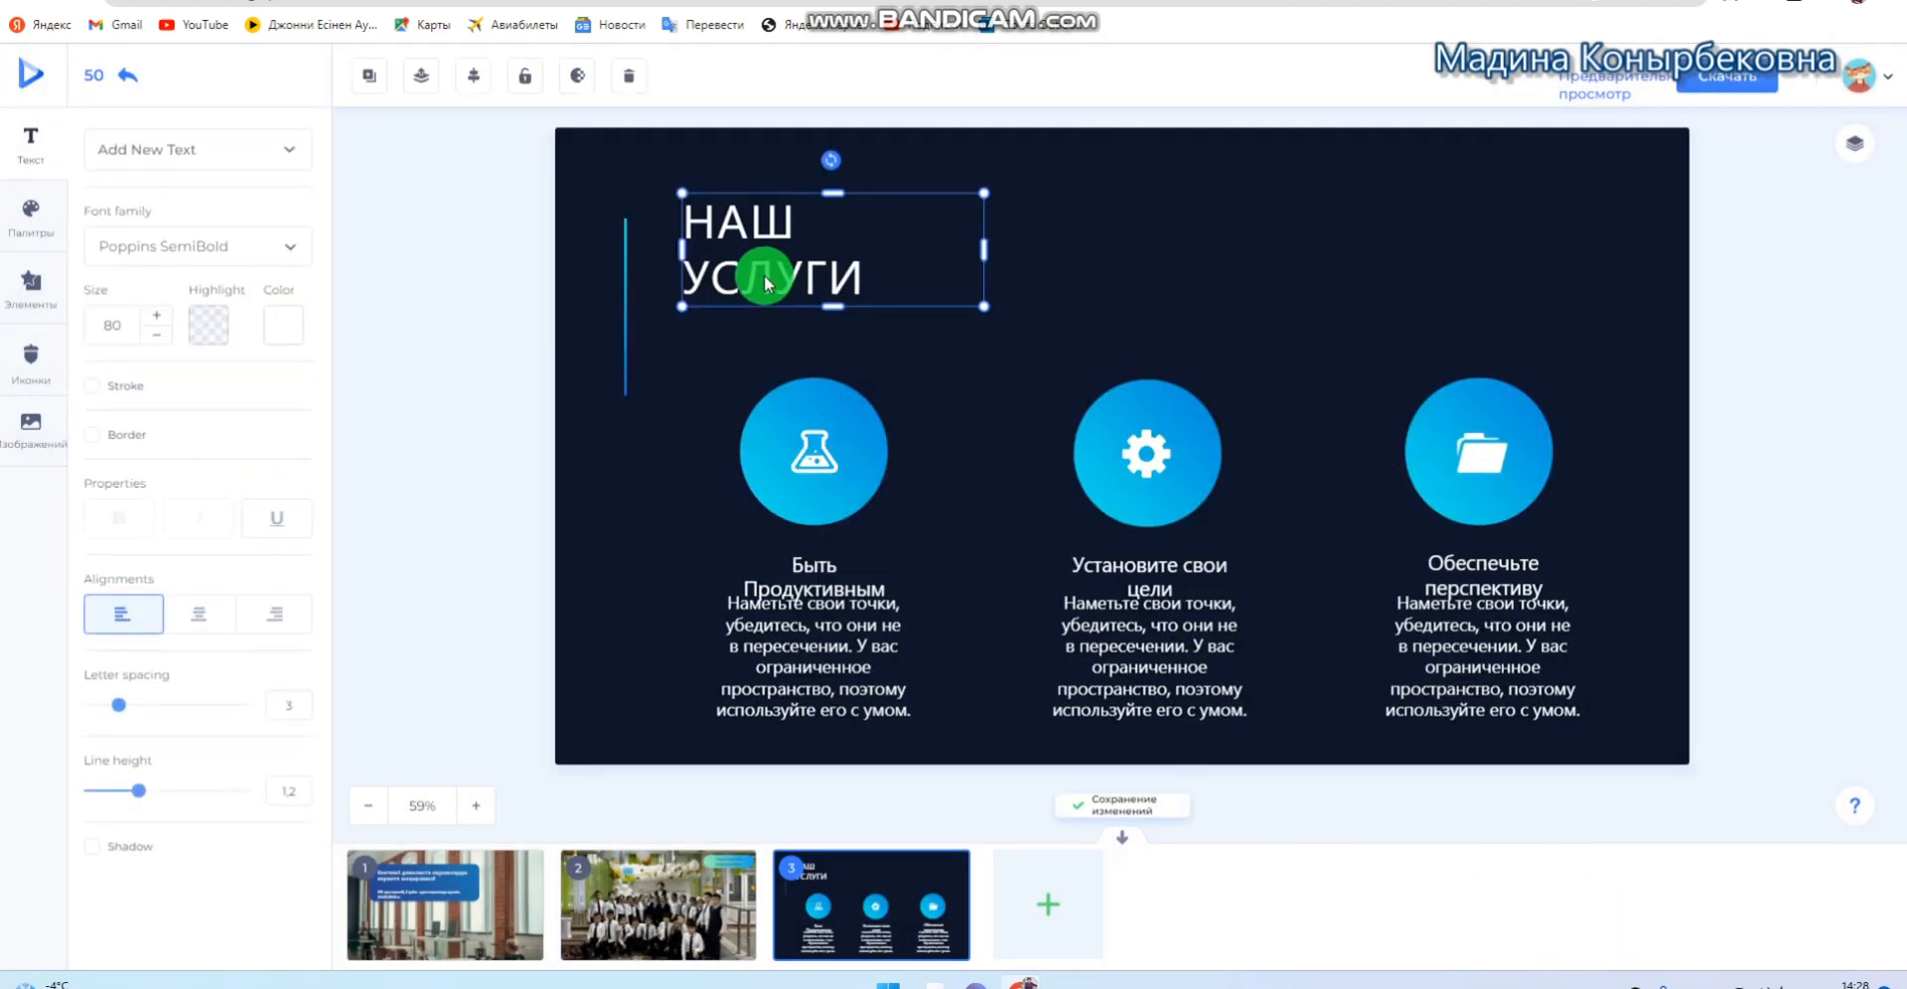
double_click(856, 284)
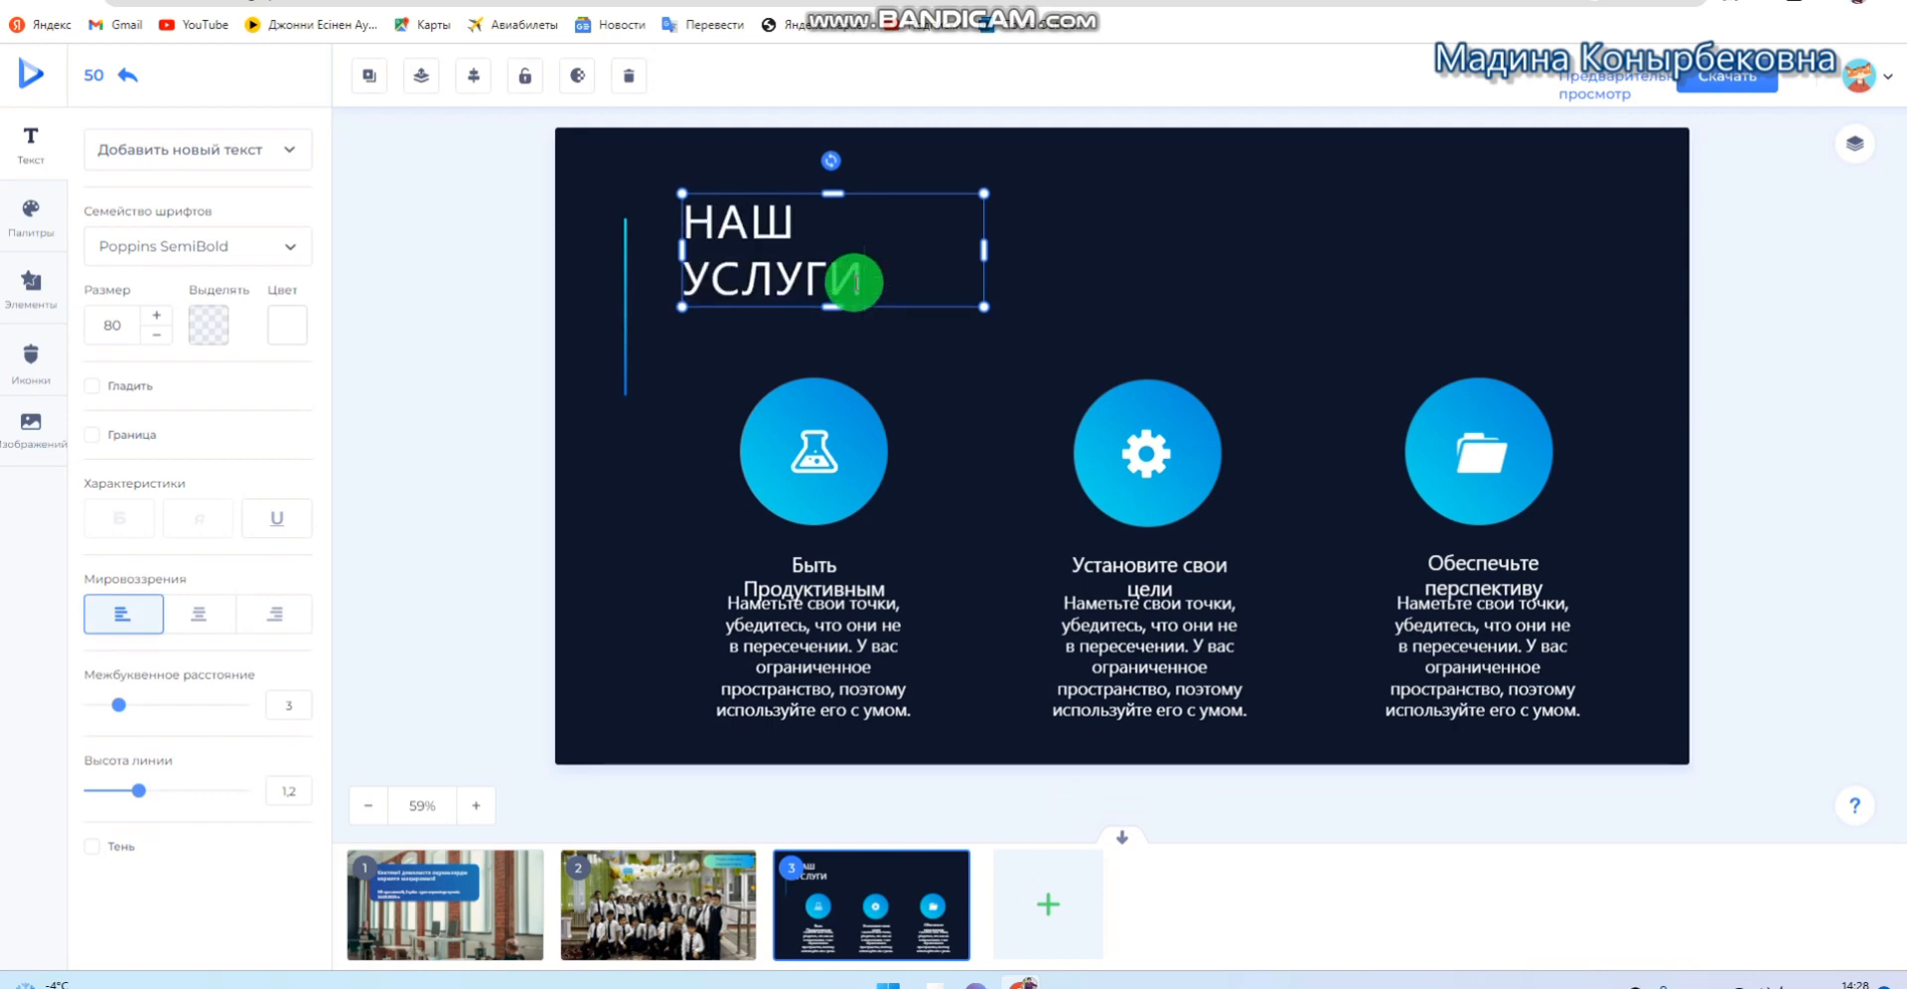
key("BackSpace")
key("BackSpace")
key("BackSpace")
key("BackSpace")
key("BackSpace")
key("BackSpace")
key("BackSpace")
key("BackSpace")
type("Б")
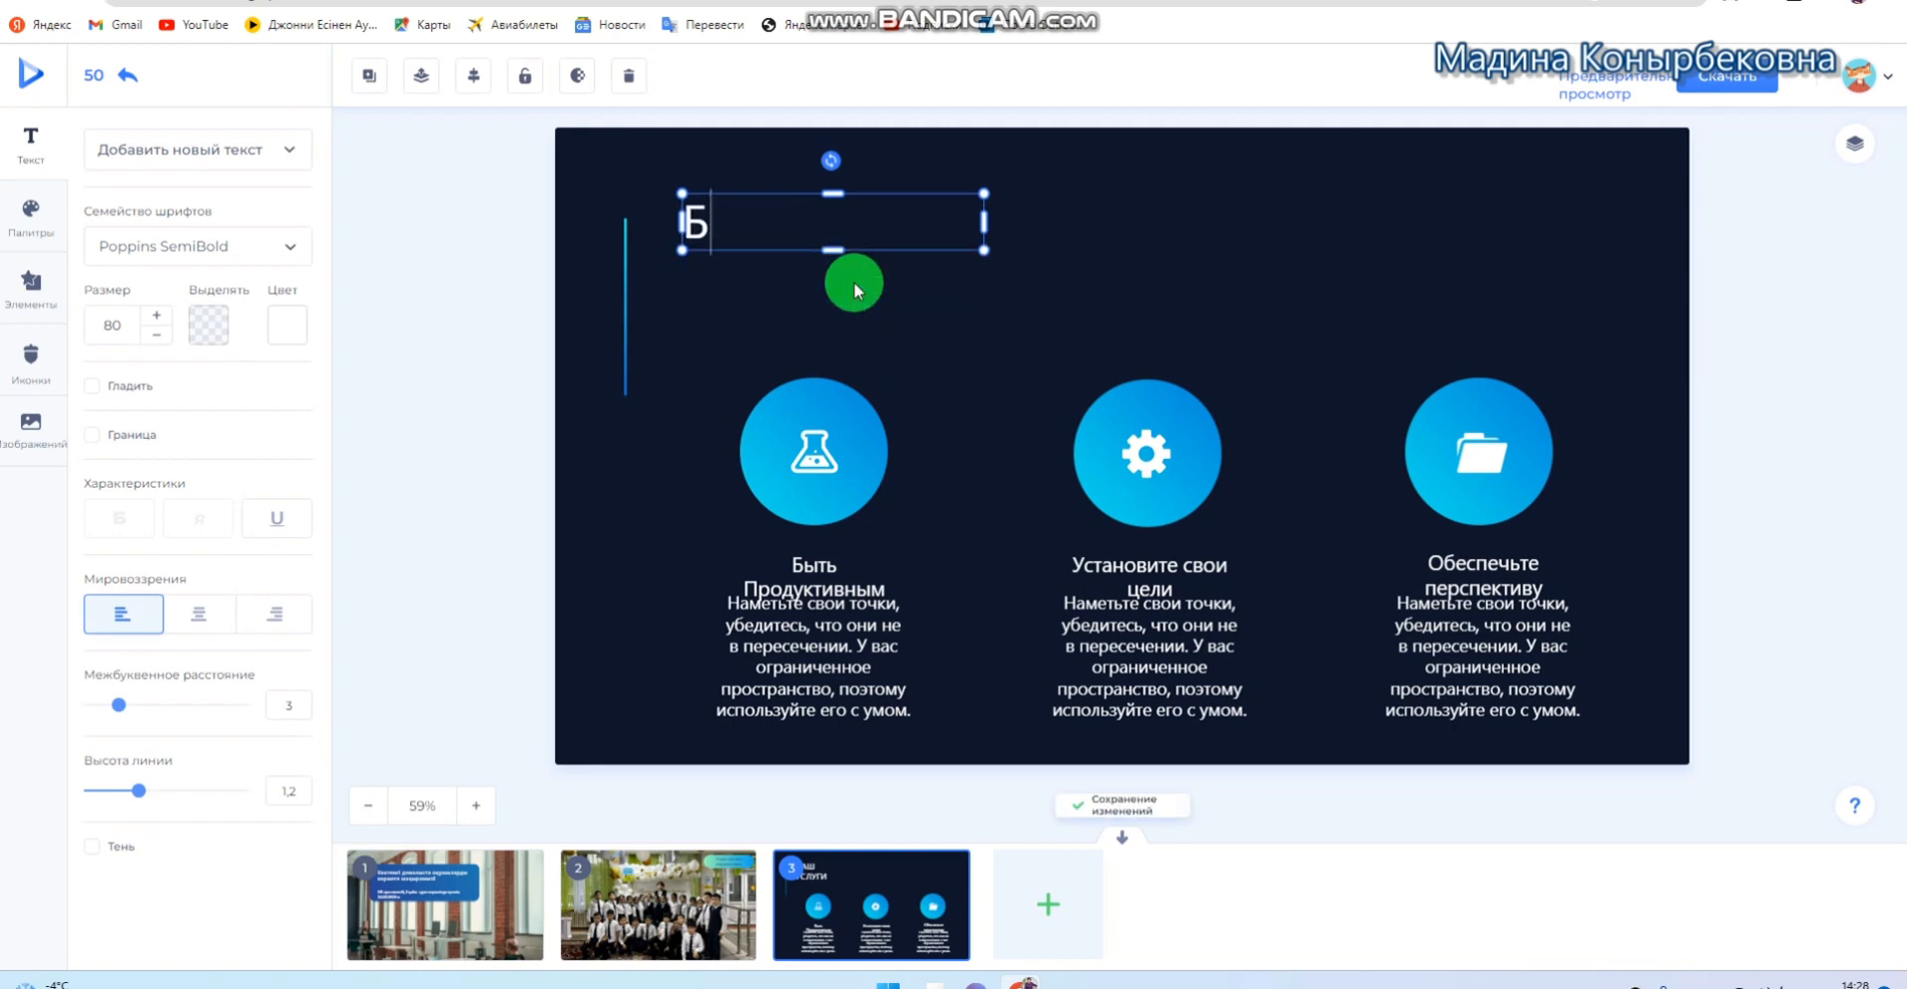
type("іздің")
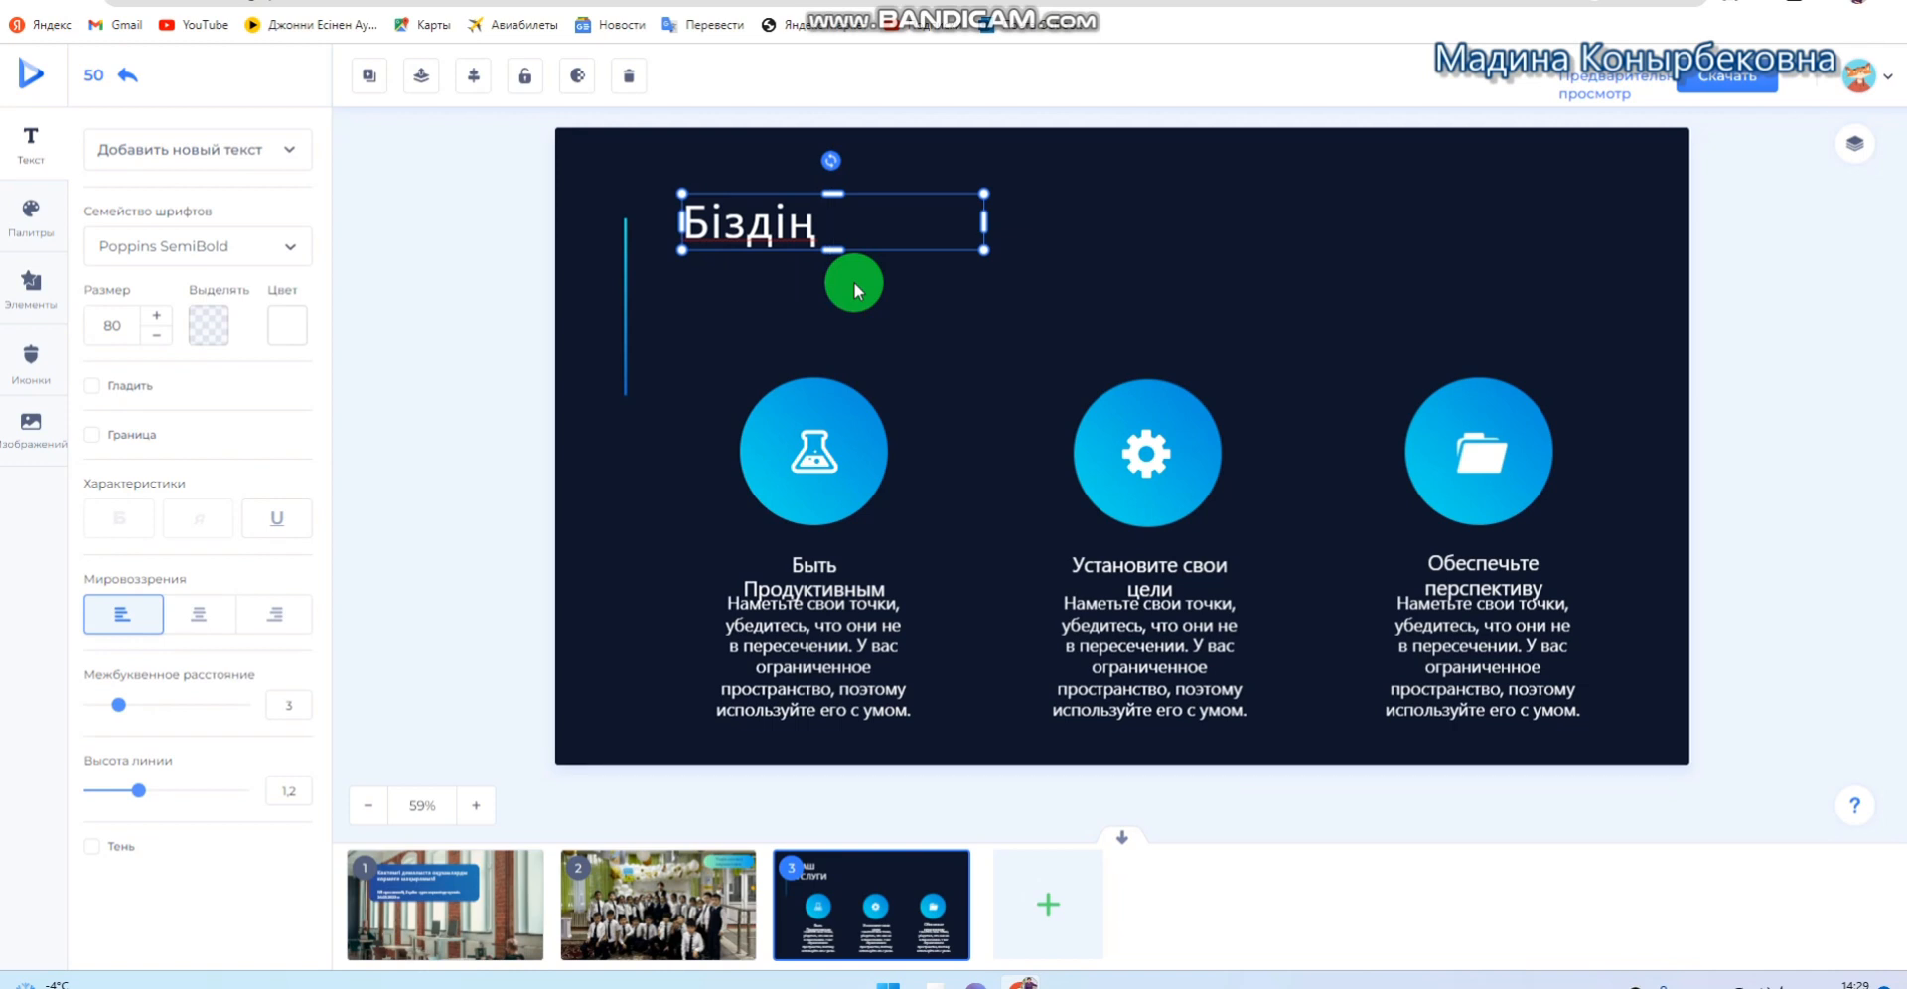
type(" жеті")
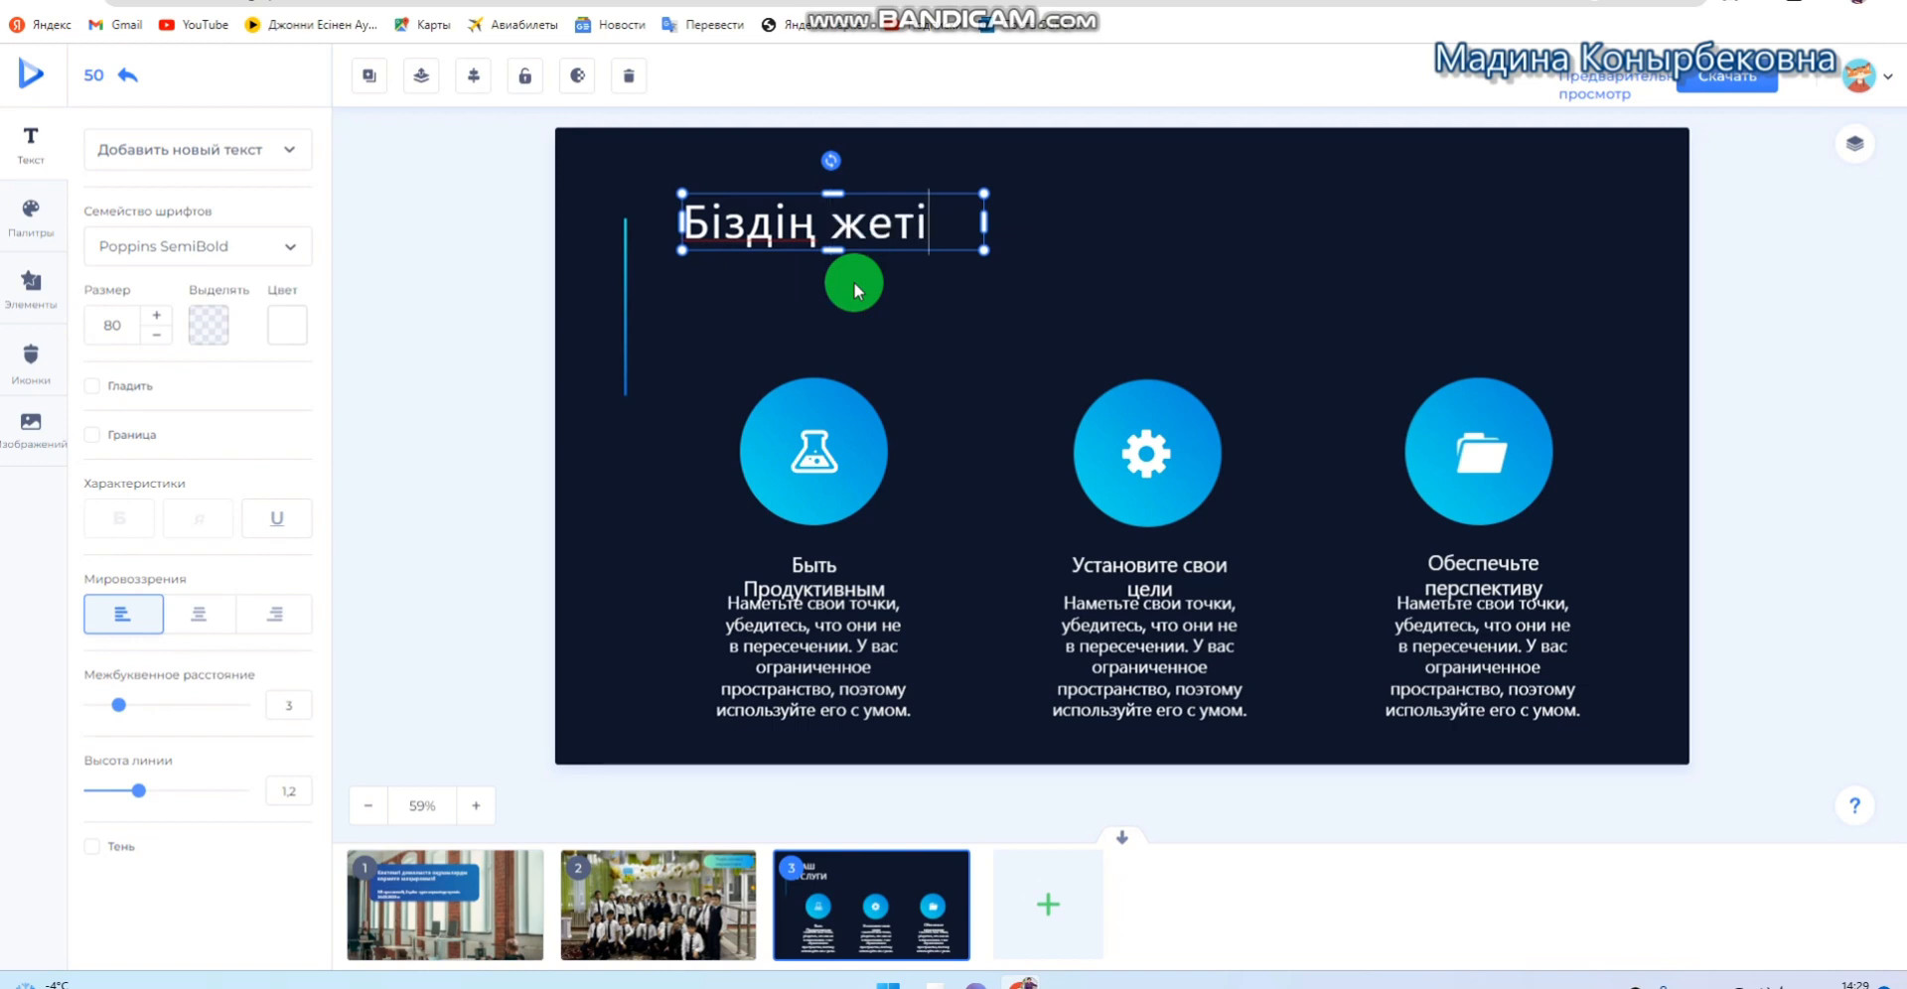
type("стіктер")
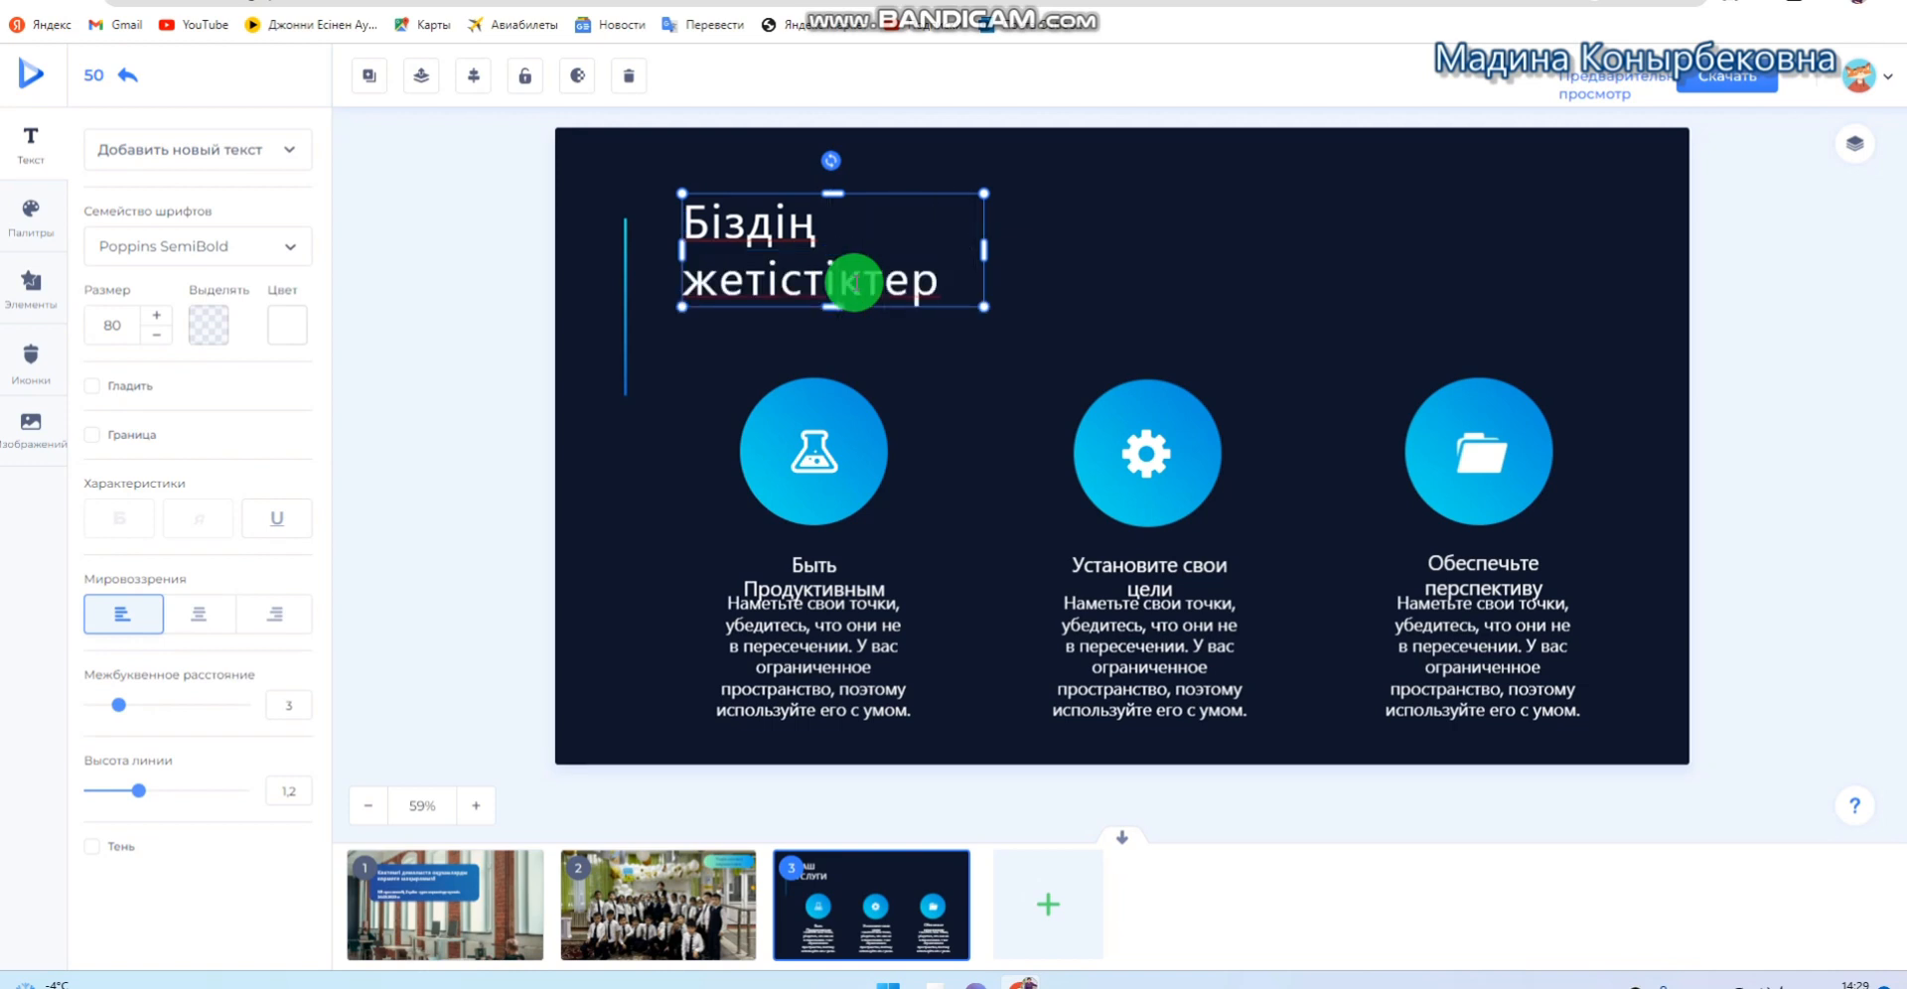
Replace the folder icon in slide 3's third circle with the pink icon of a person with outstretched arms
left_click(785, 471)
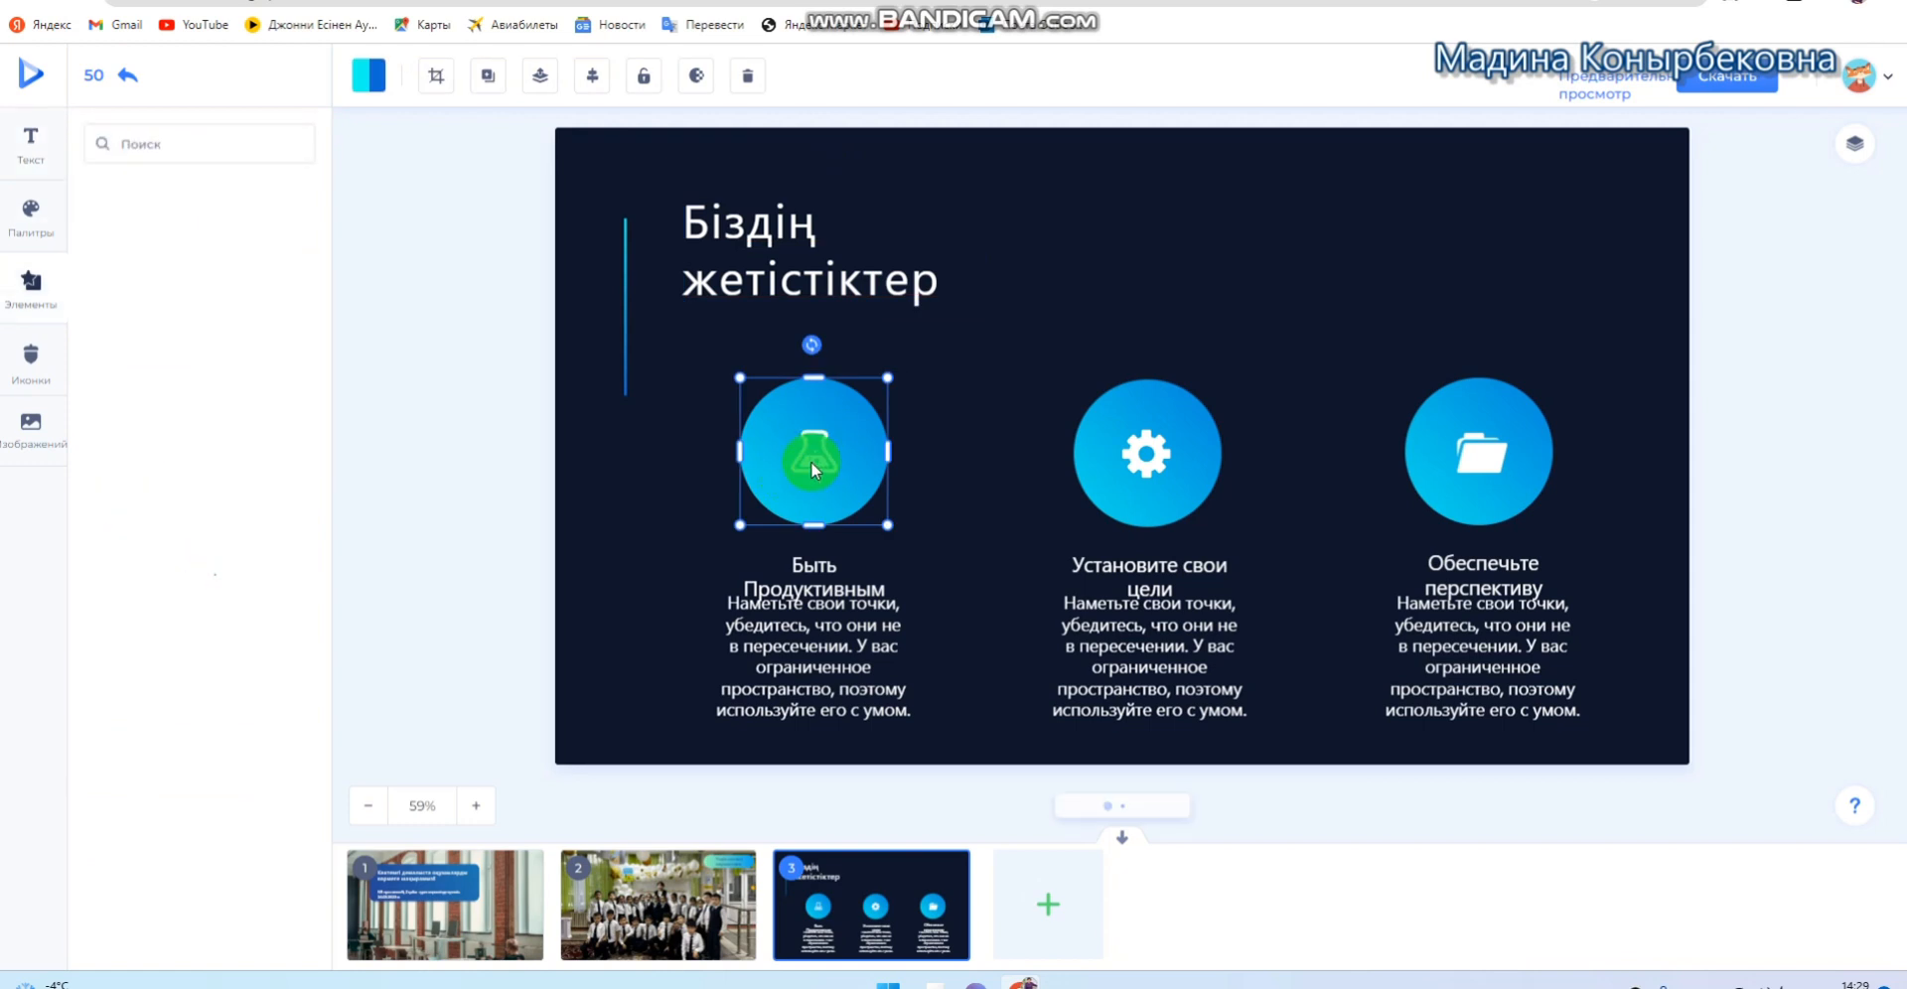
left_click(812, 461)
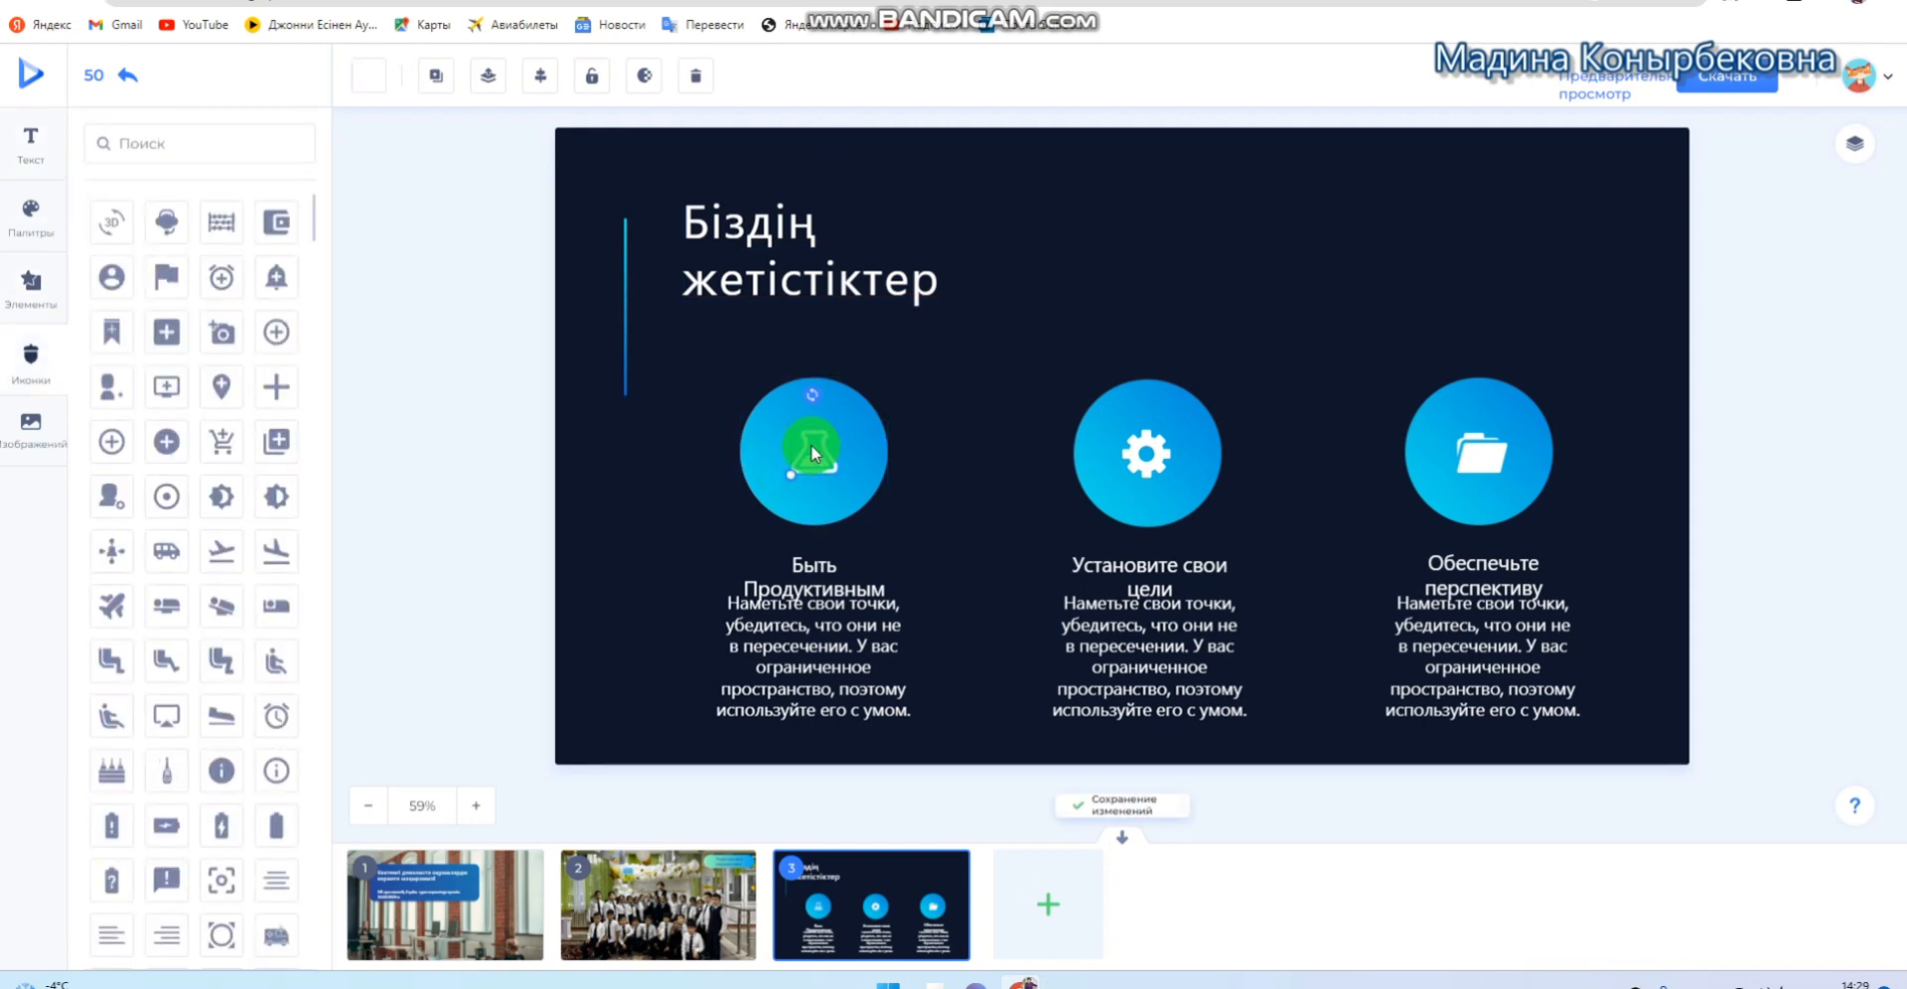
scroll(204, 596, "down", 5)
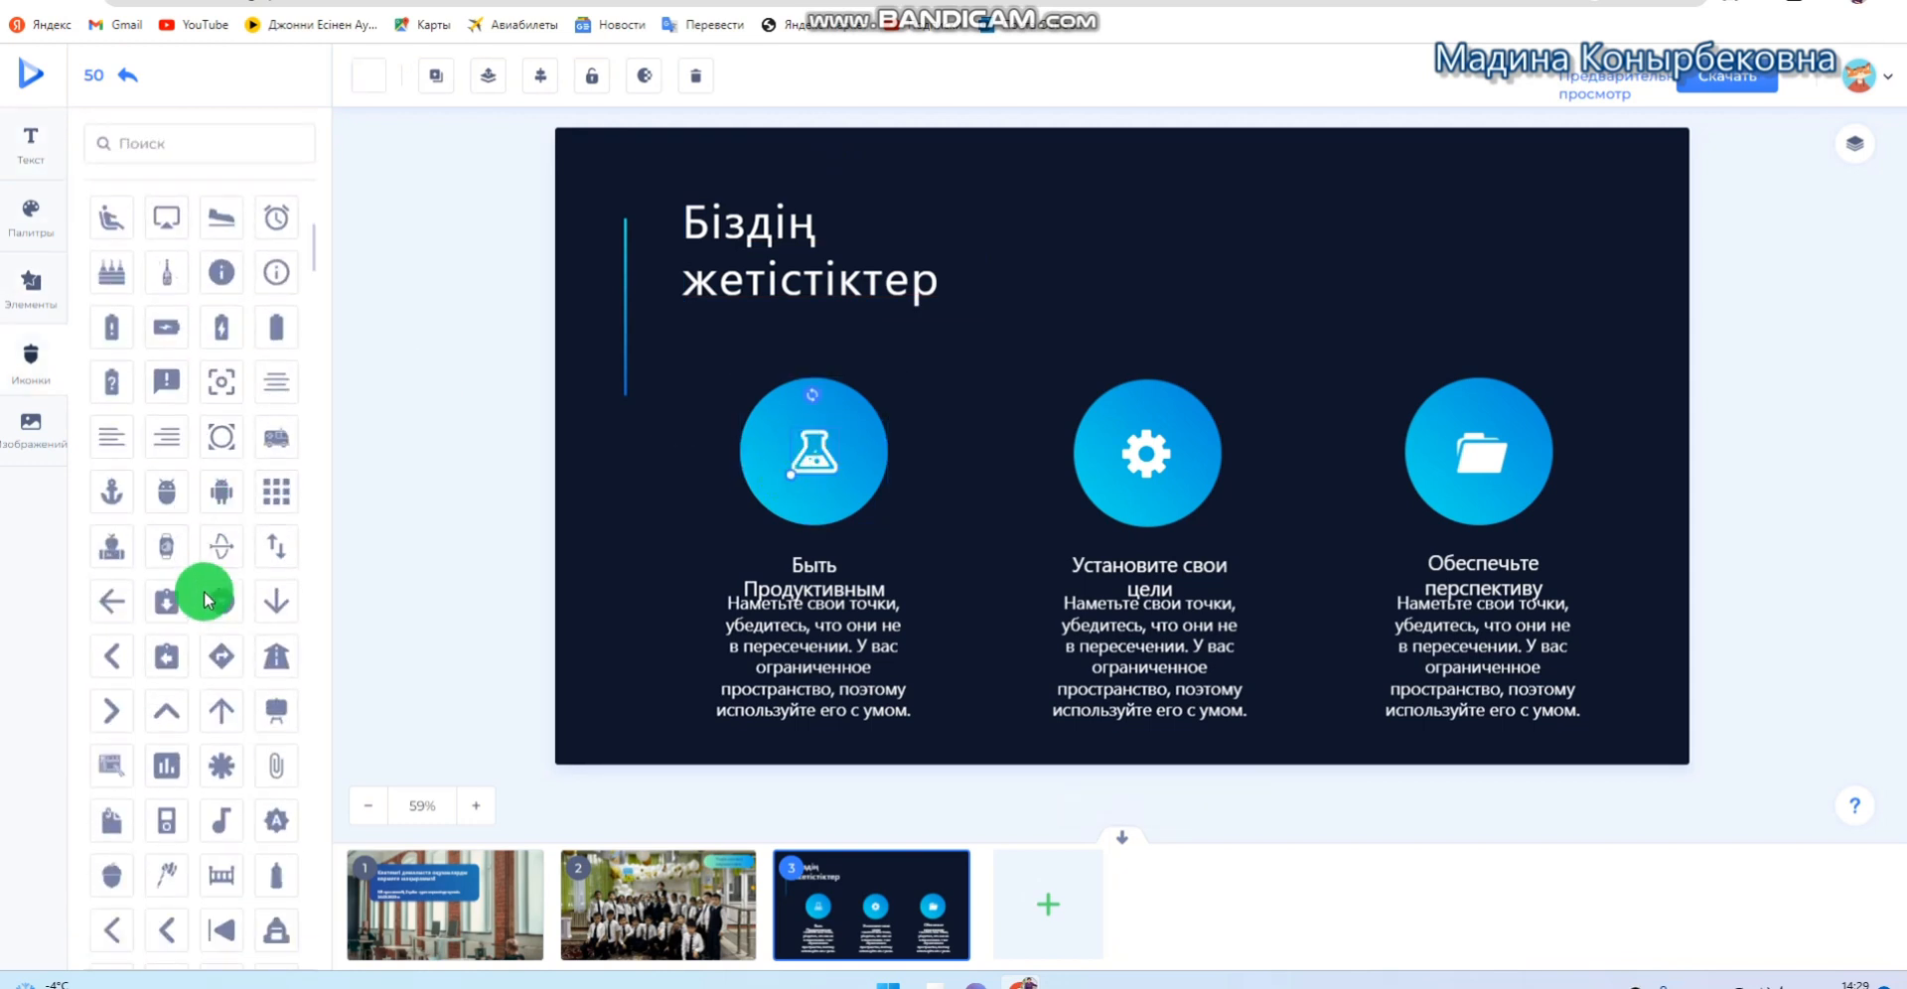
scroll(207, 598, "down", 5)
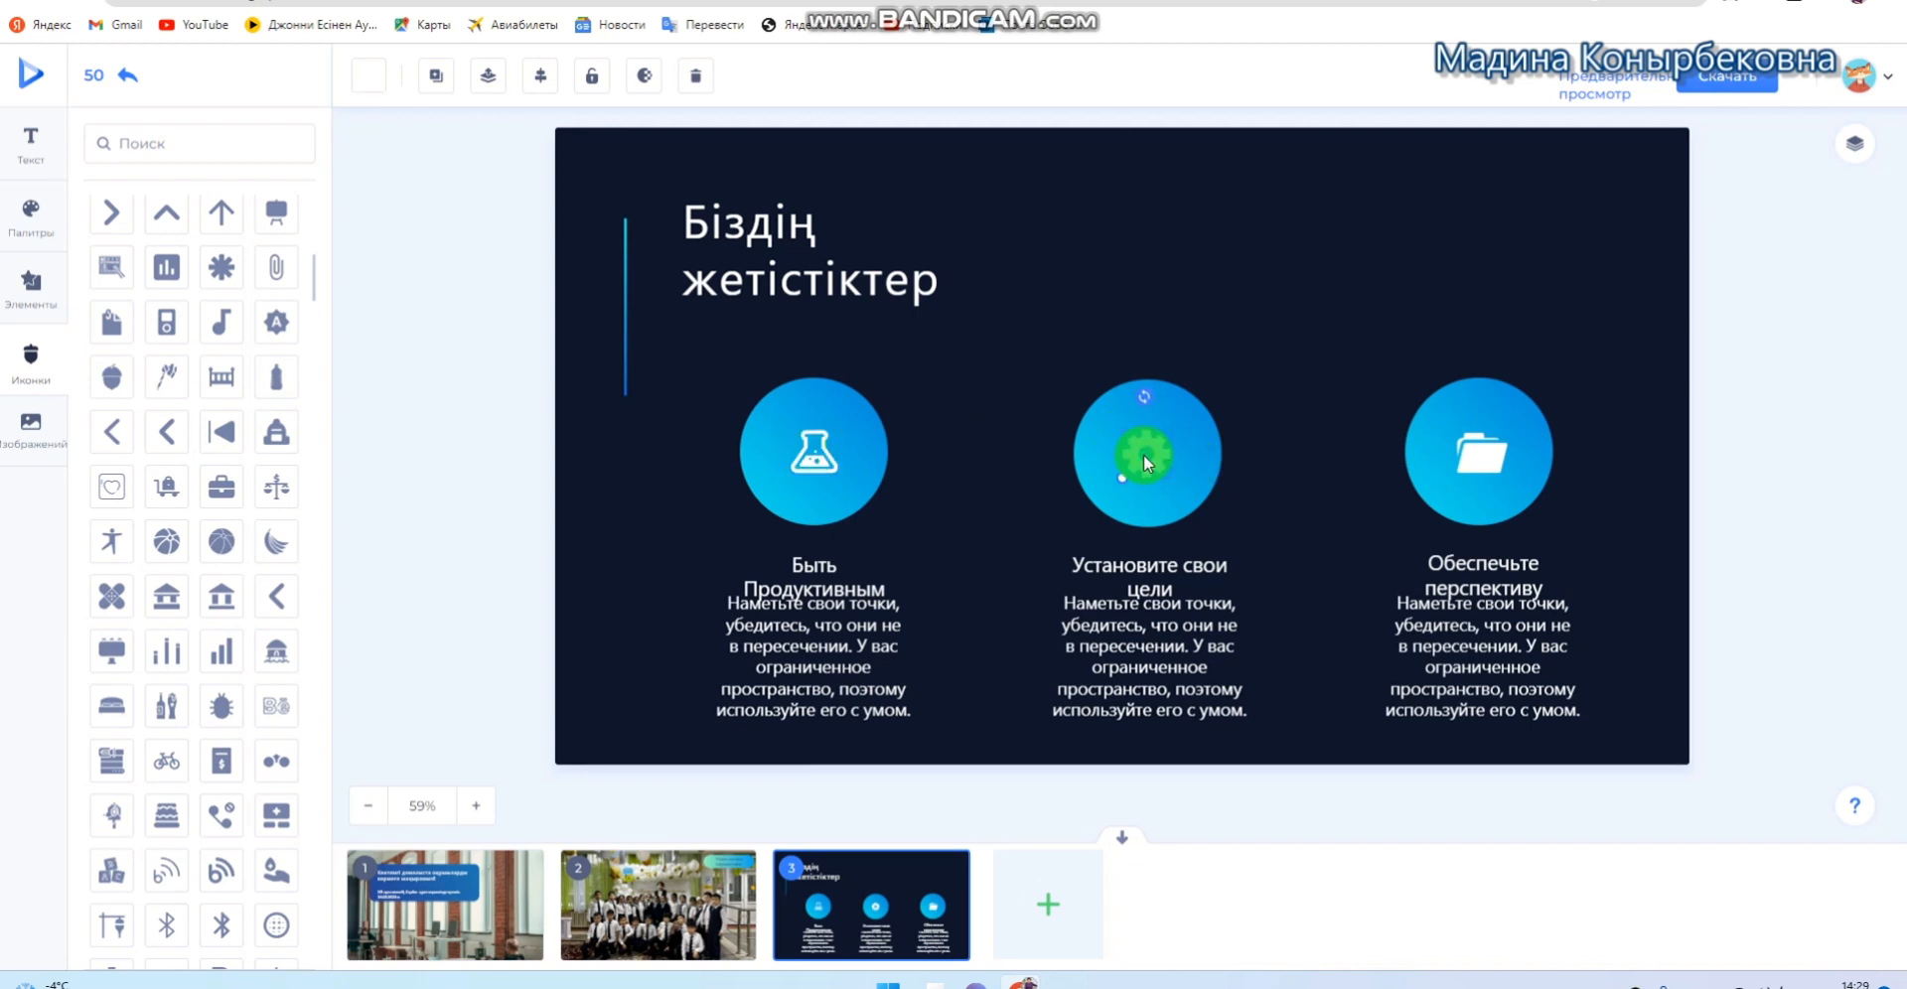
left_click(112, 544)
left_click_drag(1130, 456, 1482, 443)
left_click(1490, 455)
key("Delete")
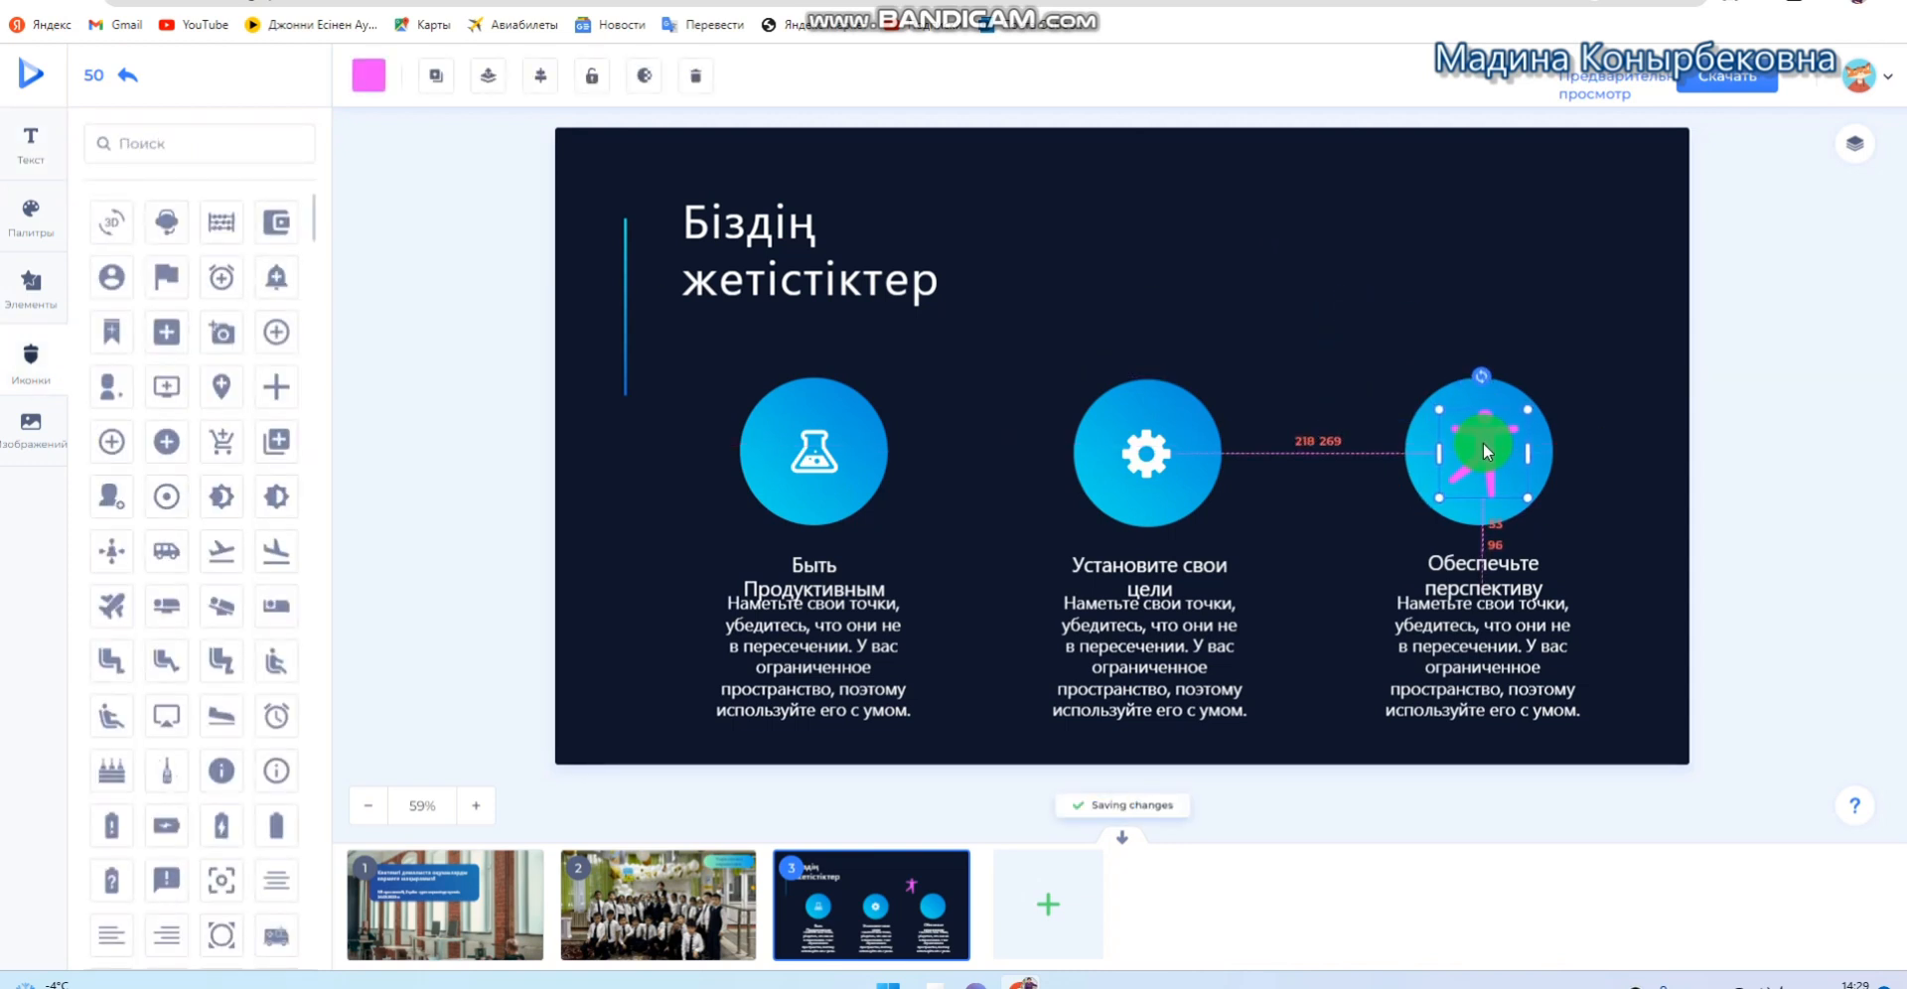
Replace the gear icon in the middle circle with a pink asterisk icon, shrunk and centred in the circle
left_click(1146, 457)
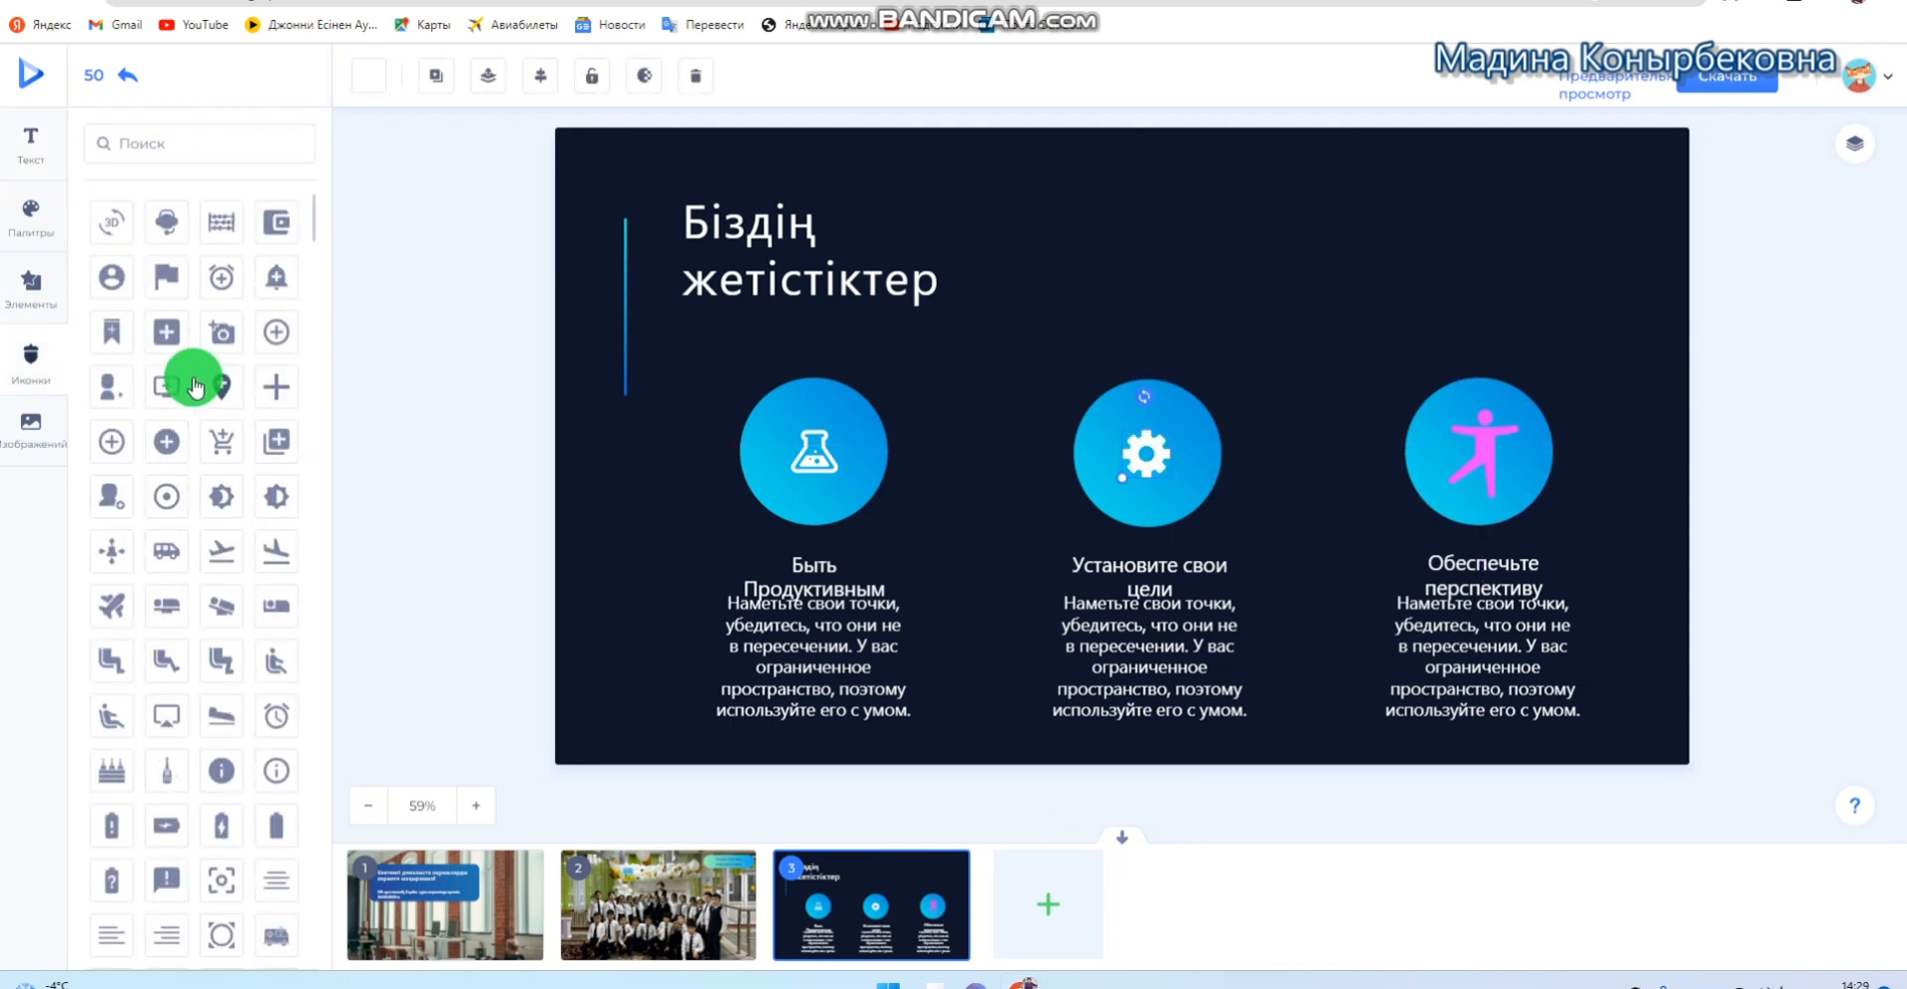
scroll(176, 556, "down", 2)
scroll(178, 568, "up", 2)
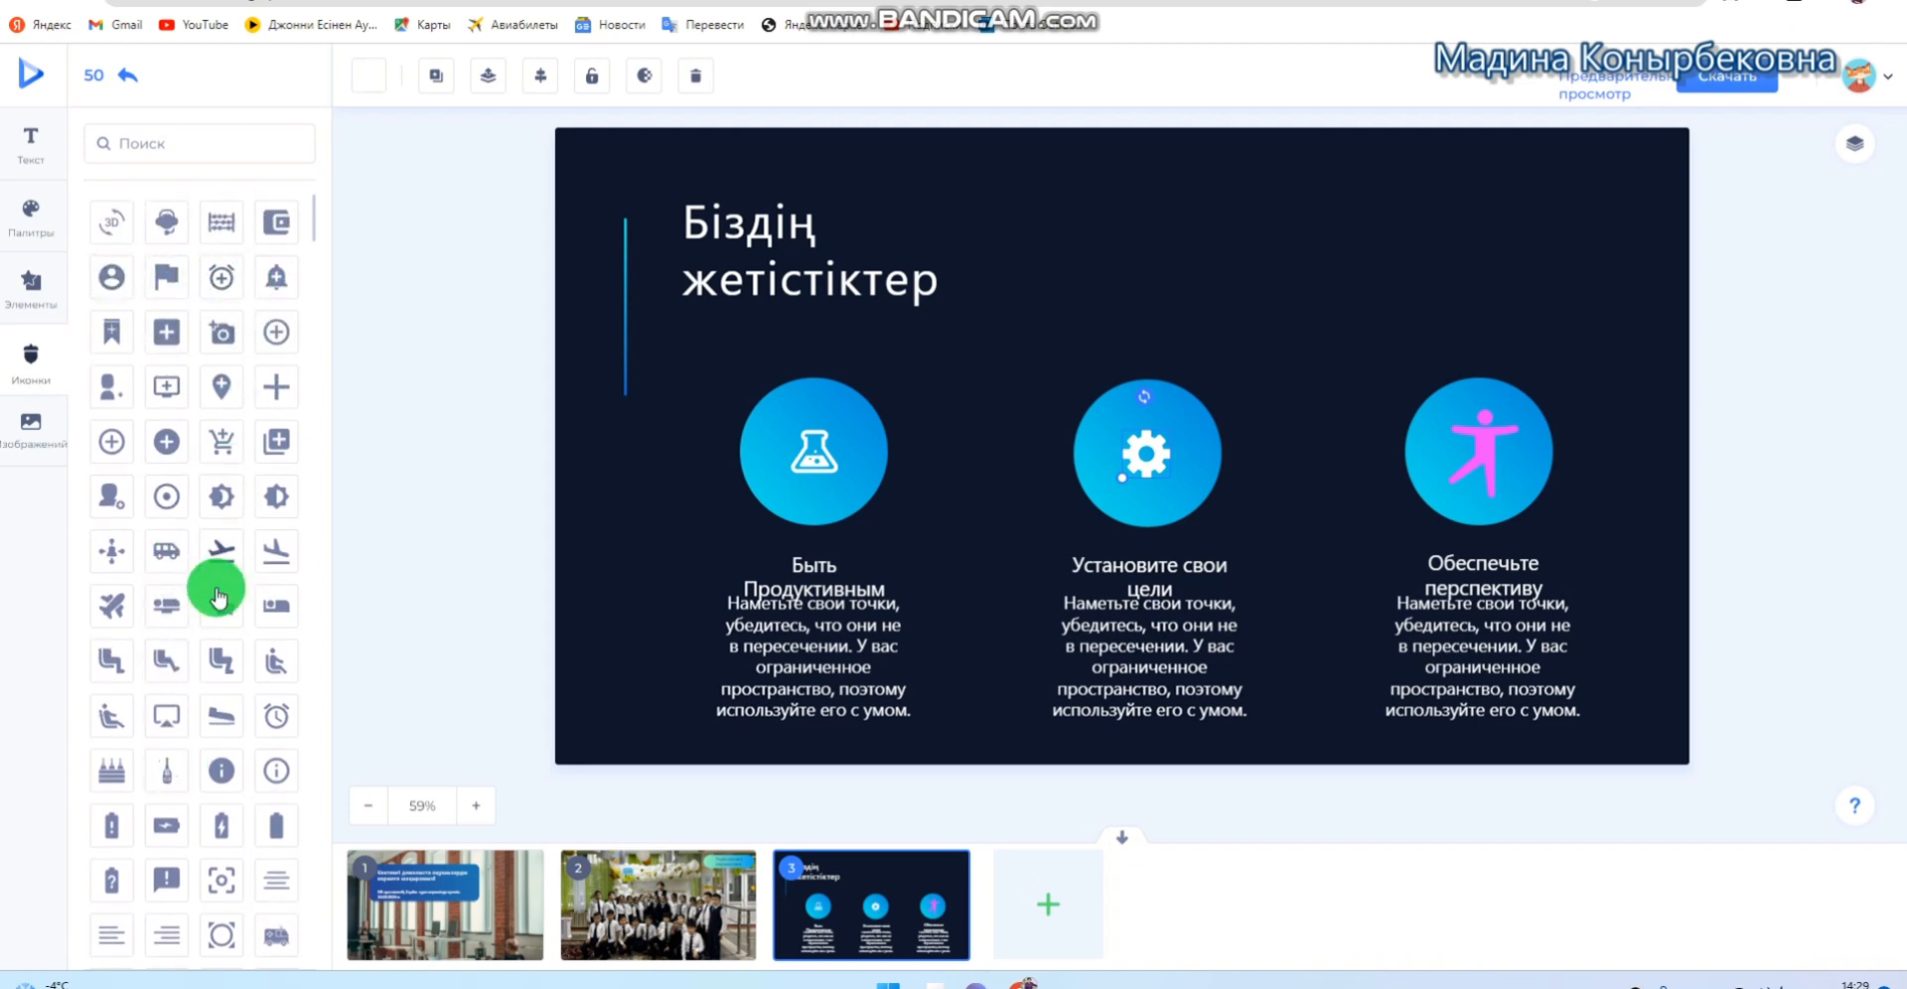
scroll(212, 596, "down", 8)
left_click_drag(221, 366, 1118, 456)
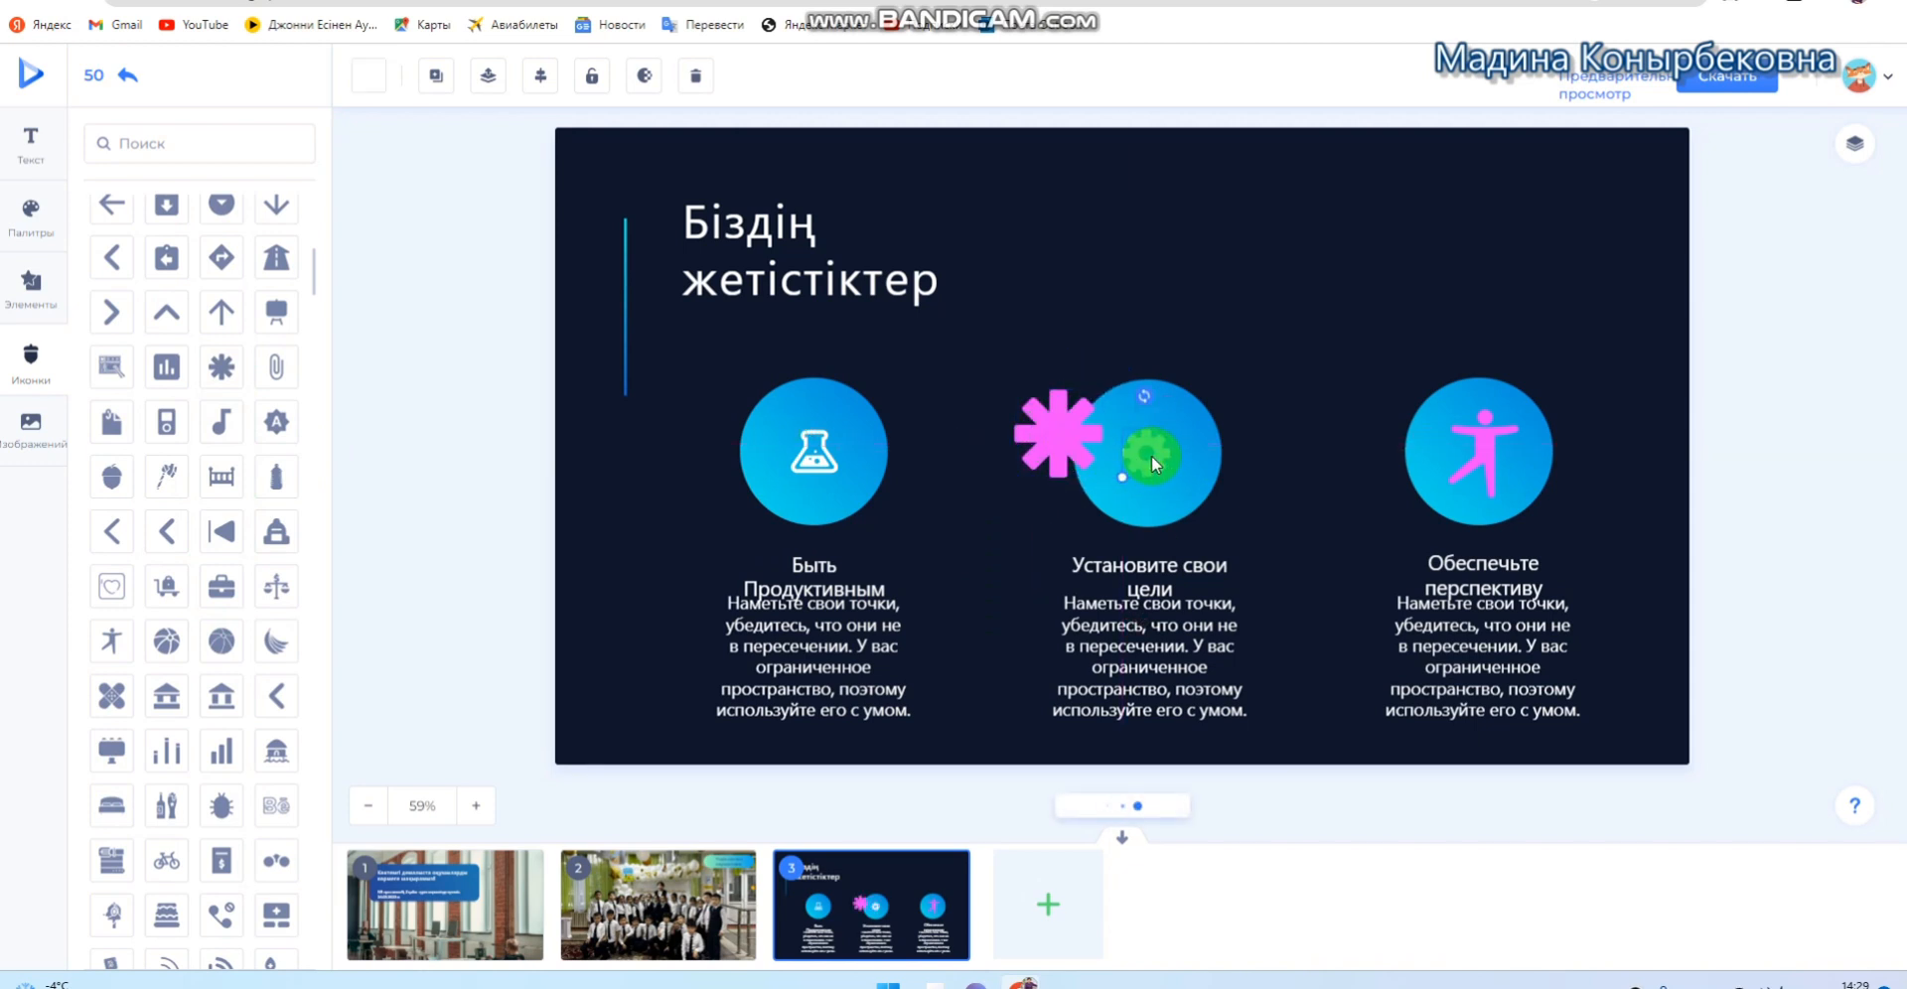
key("Delete")
left_click_drag(1069, 439, 1156, 457)
left_click_drag(1210, 510, 1156, 462)
Change the third column's heading to "спорт жетістіктері"
left_click(1467, 558)
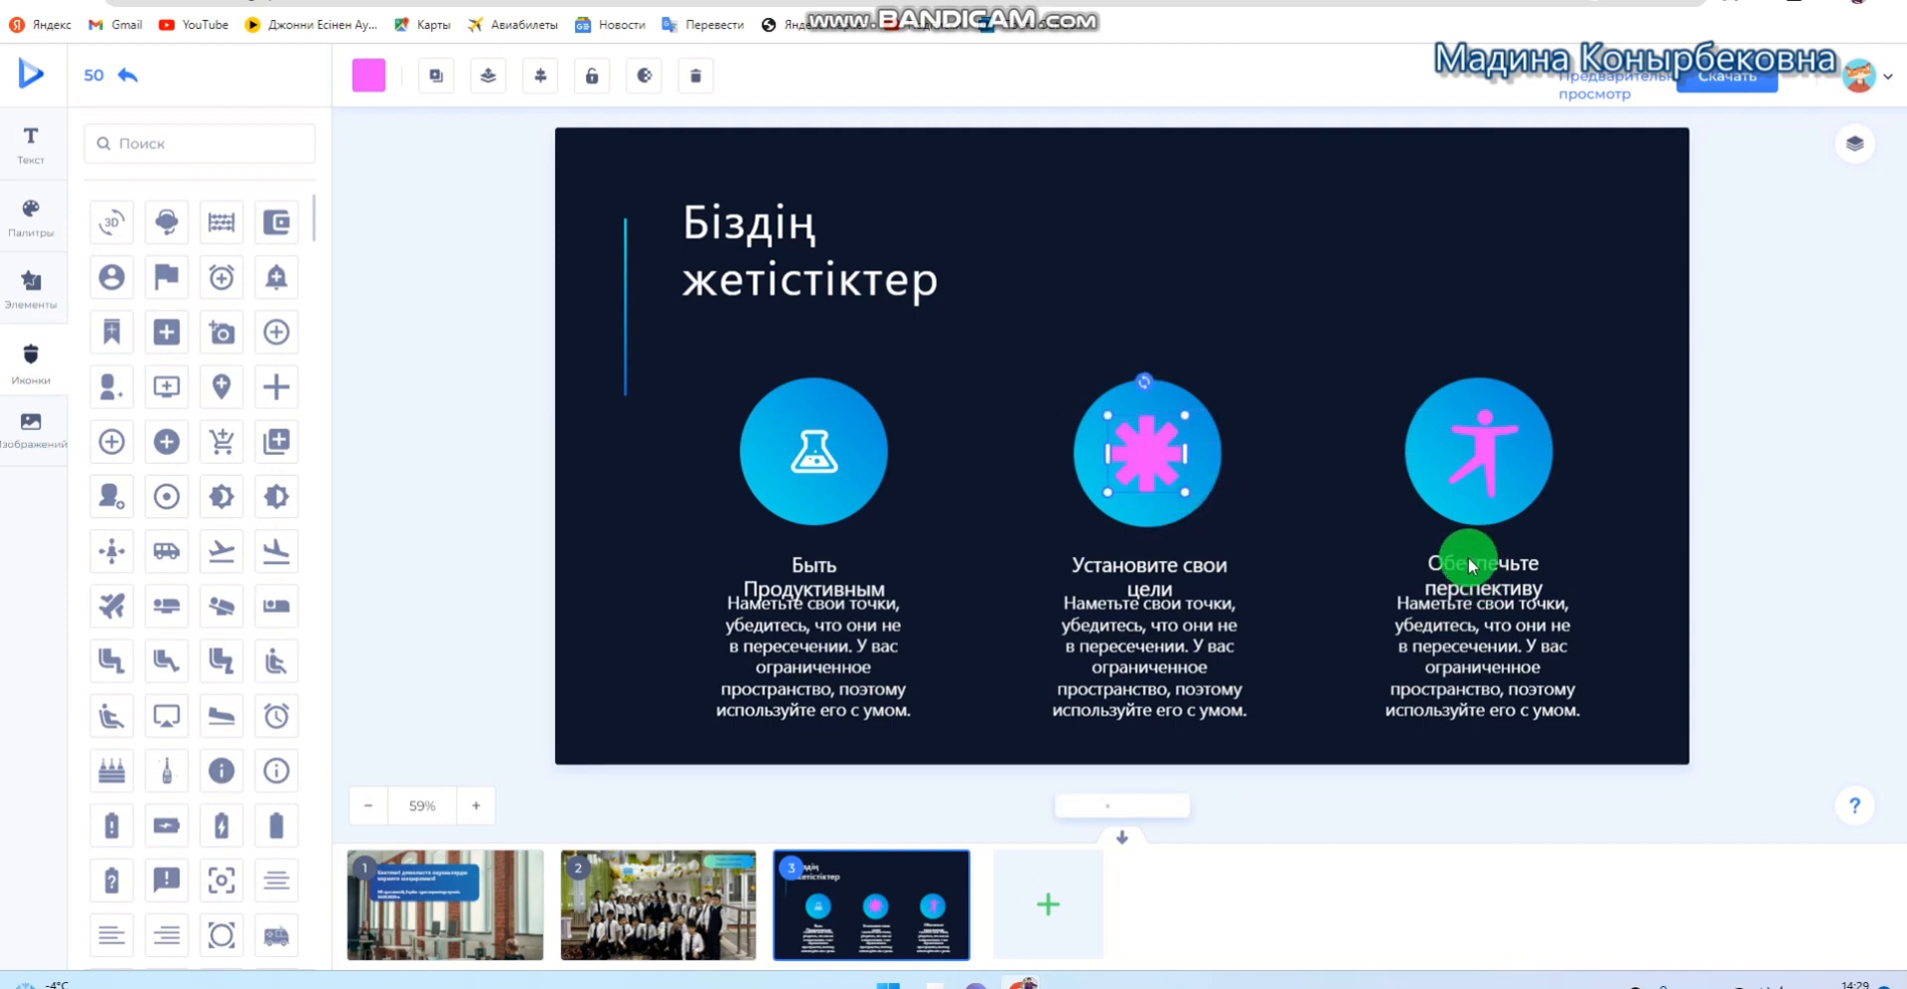
left_click_drag(1429, 559, 1547, 584)
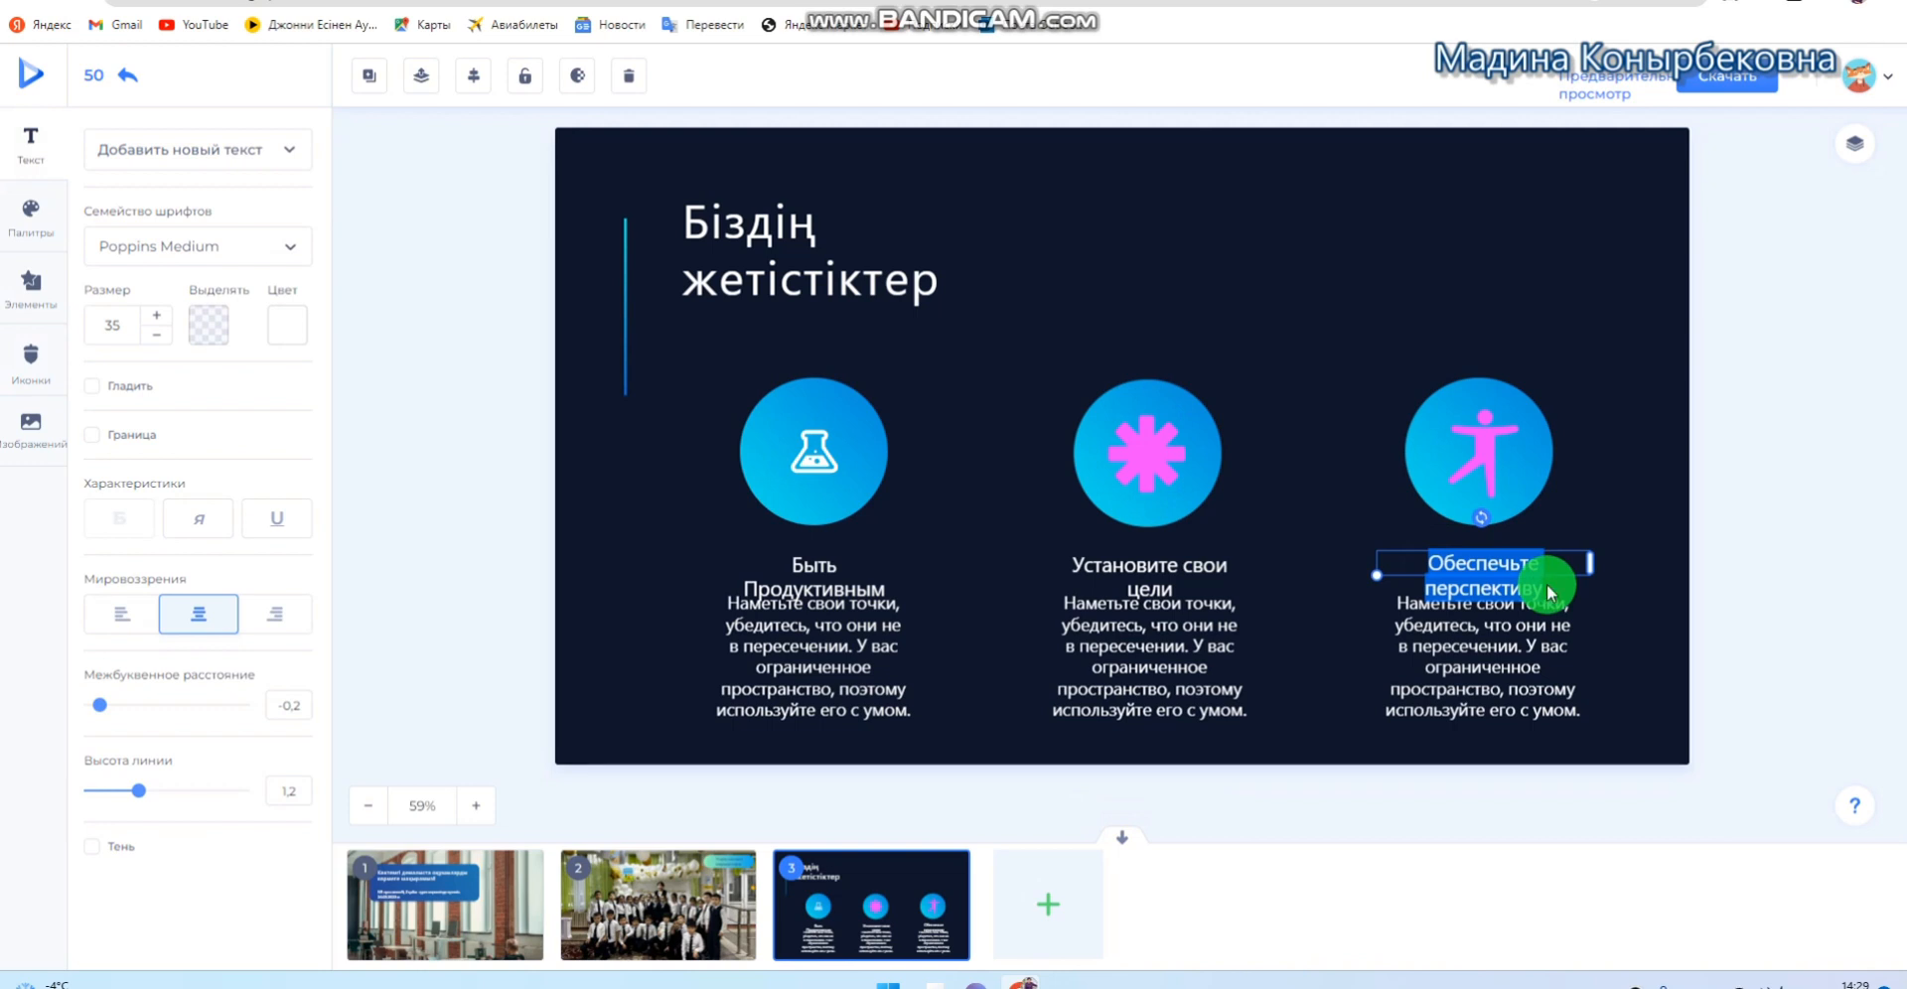
type("сп")
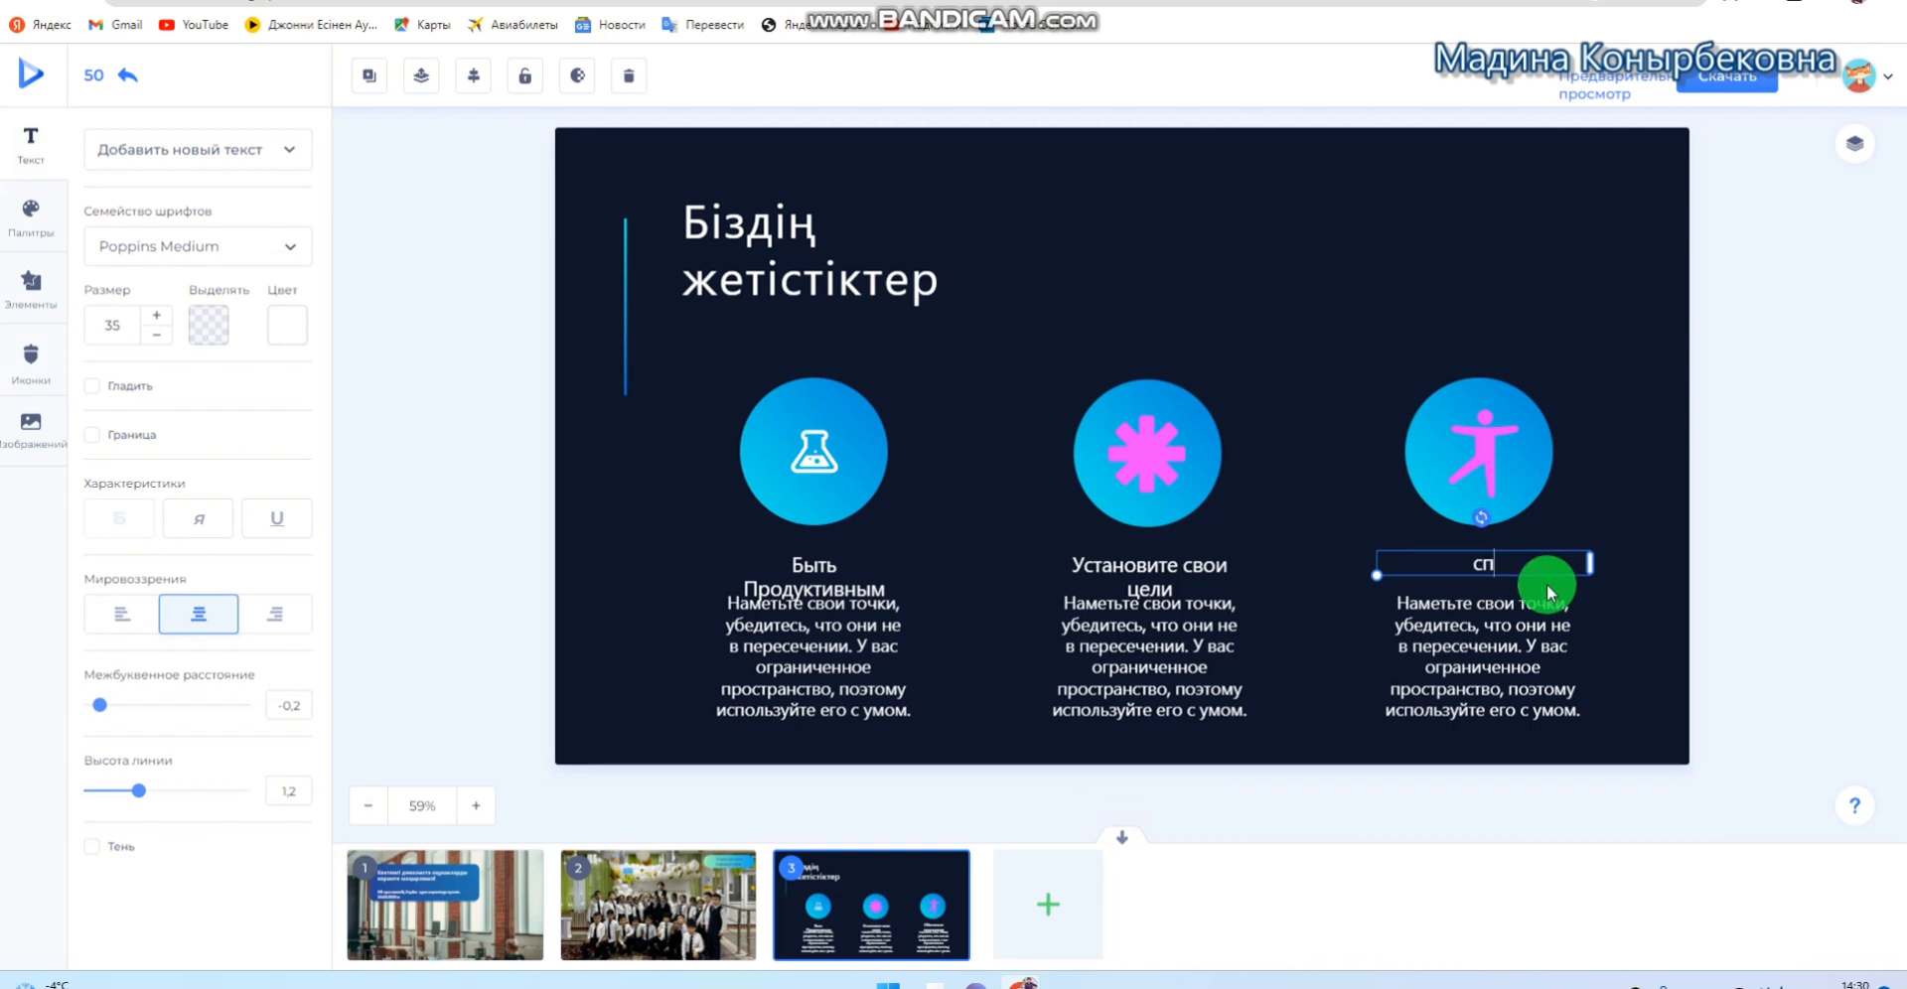
type("орт жетістіктері")
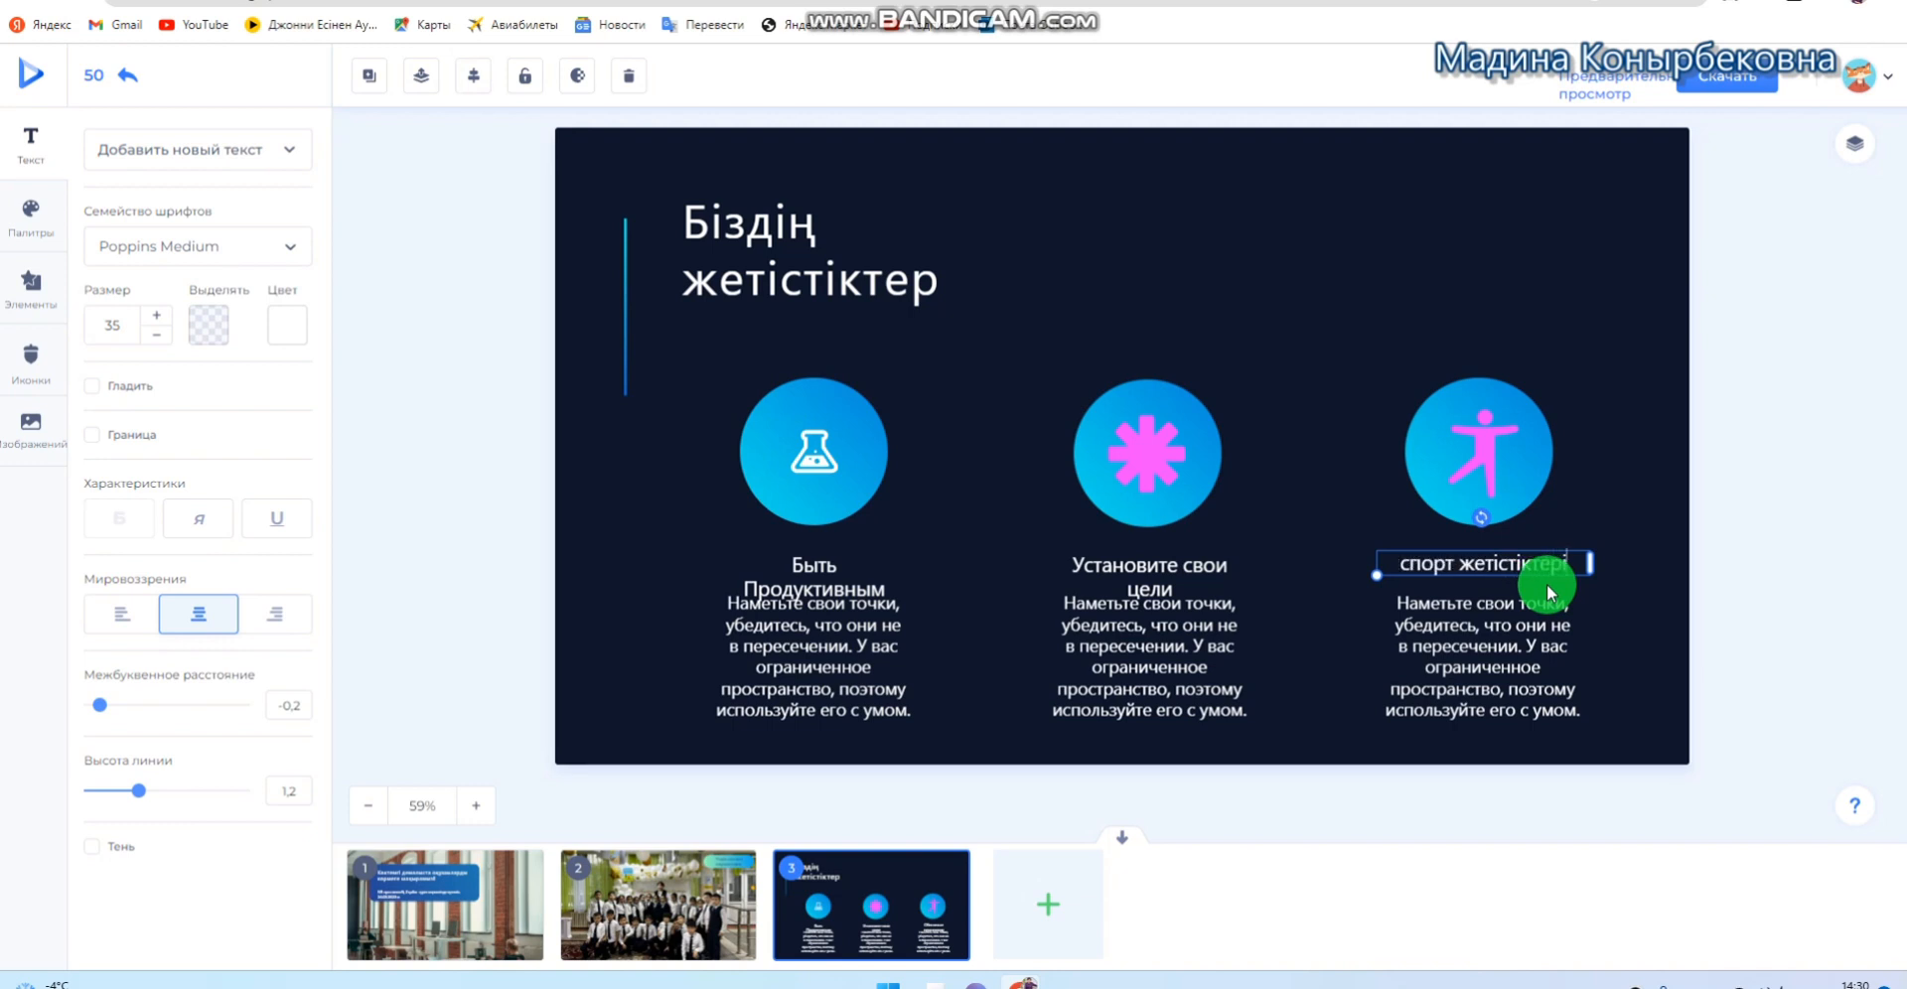
left_click(1738, 573)
Replace the third column's placeholder description with the lines "Алтын - 2" and "Қола -1"
left_click(1511, 626)
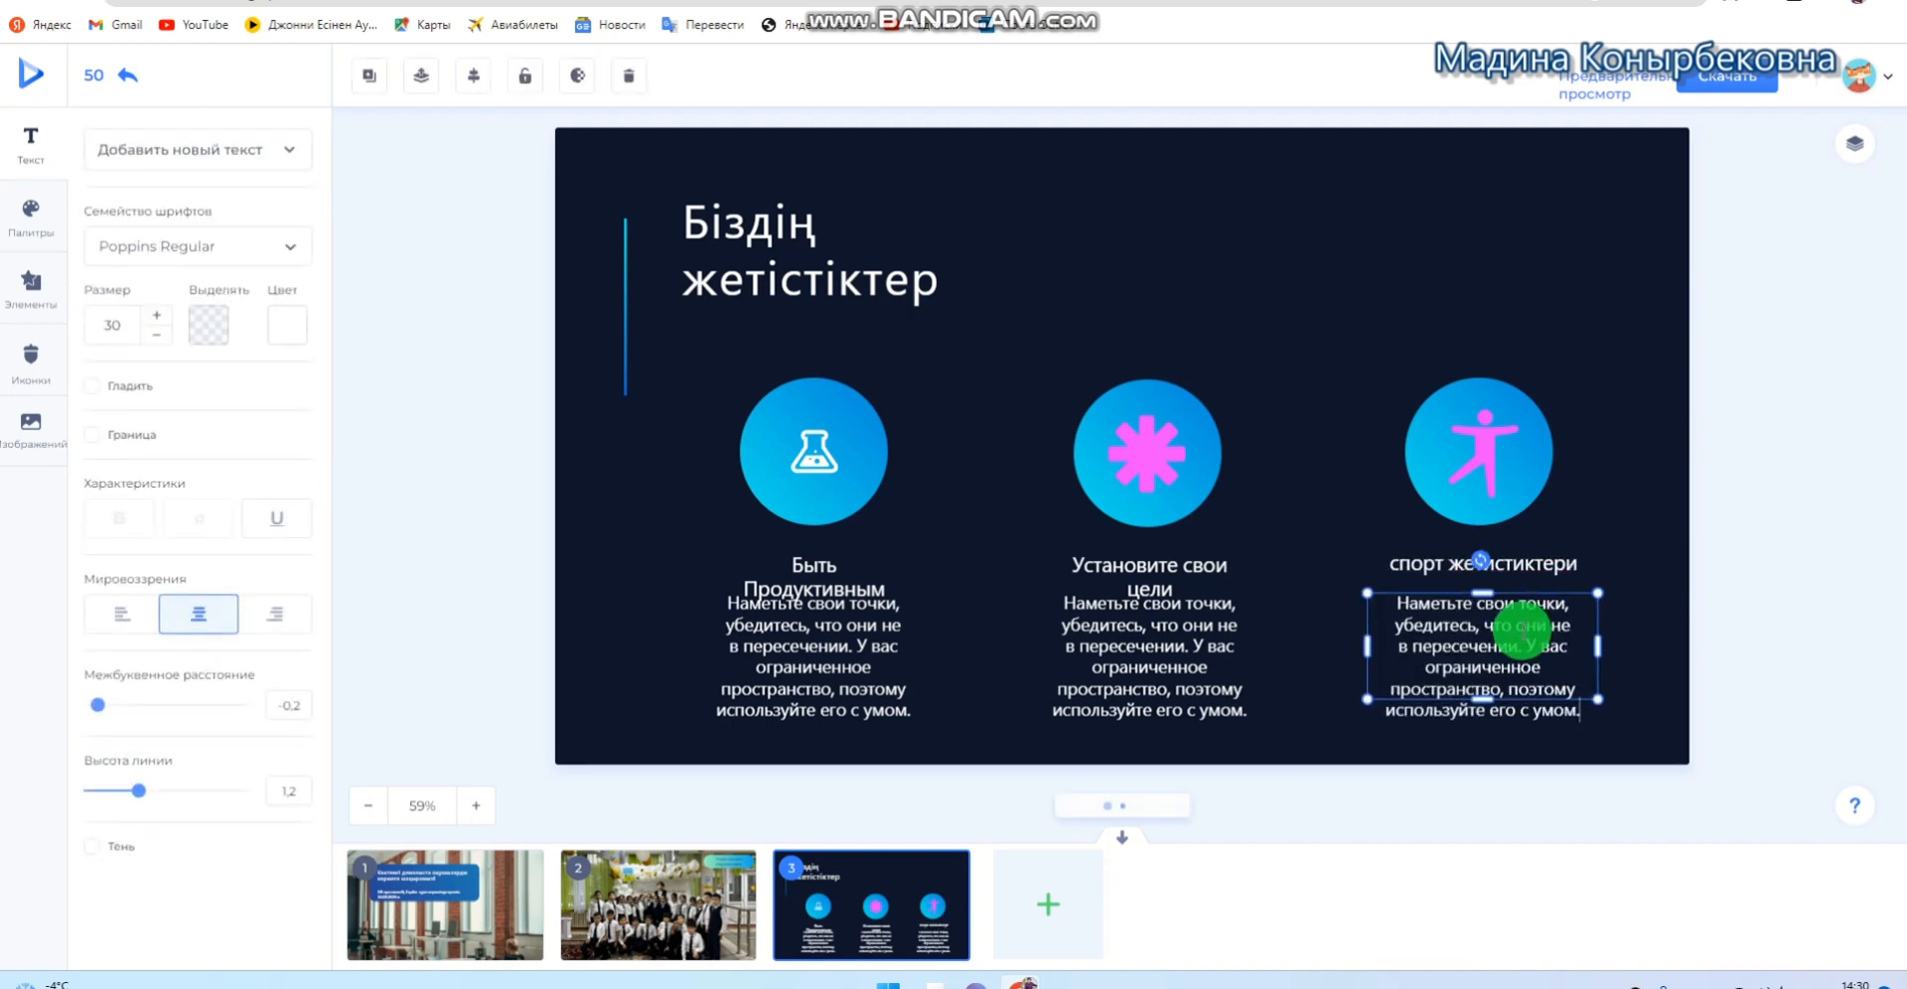
left_click_drag(1397, 596, 1590, 732)
key("BackSpace")
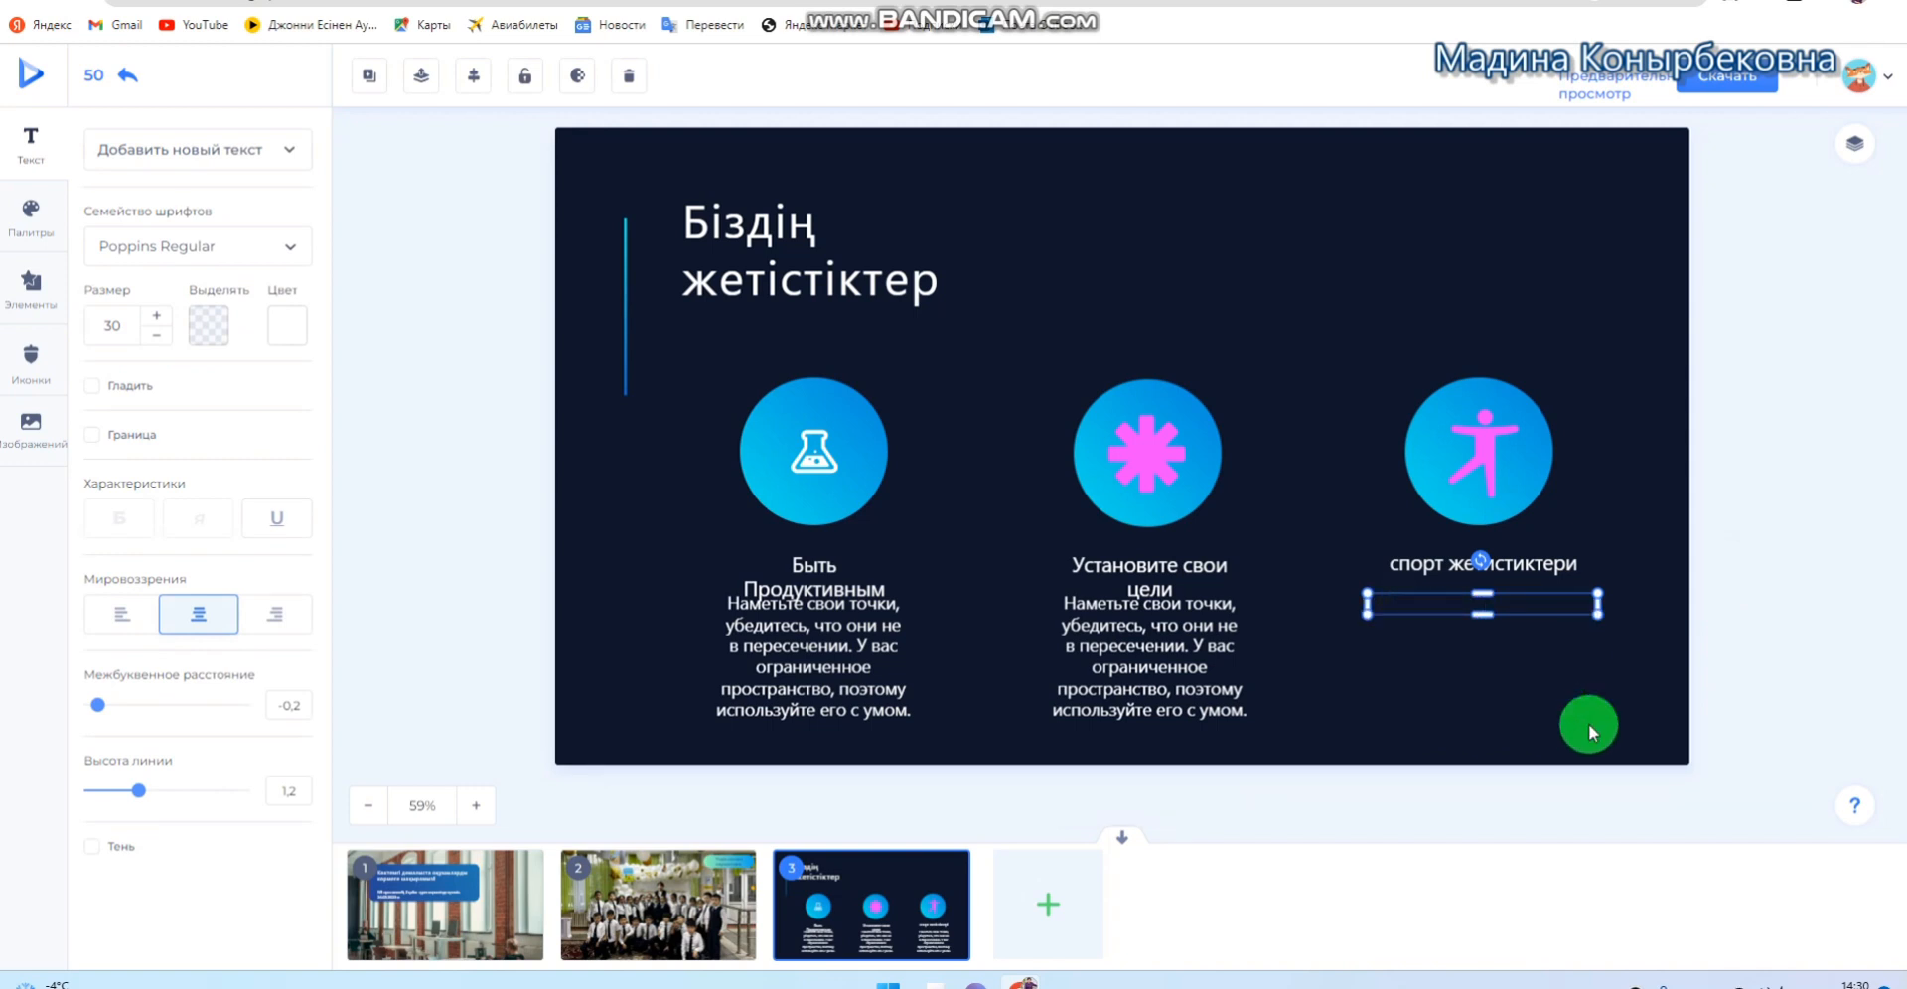
type("Алтын - 2")
key("Return")
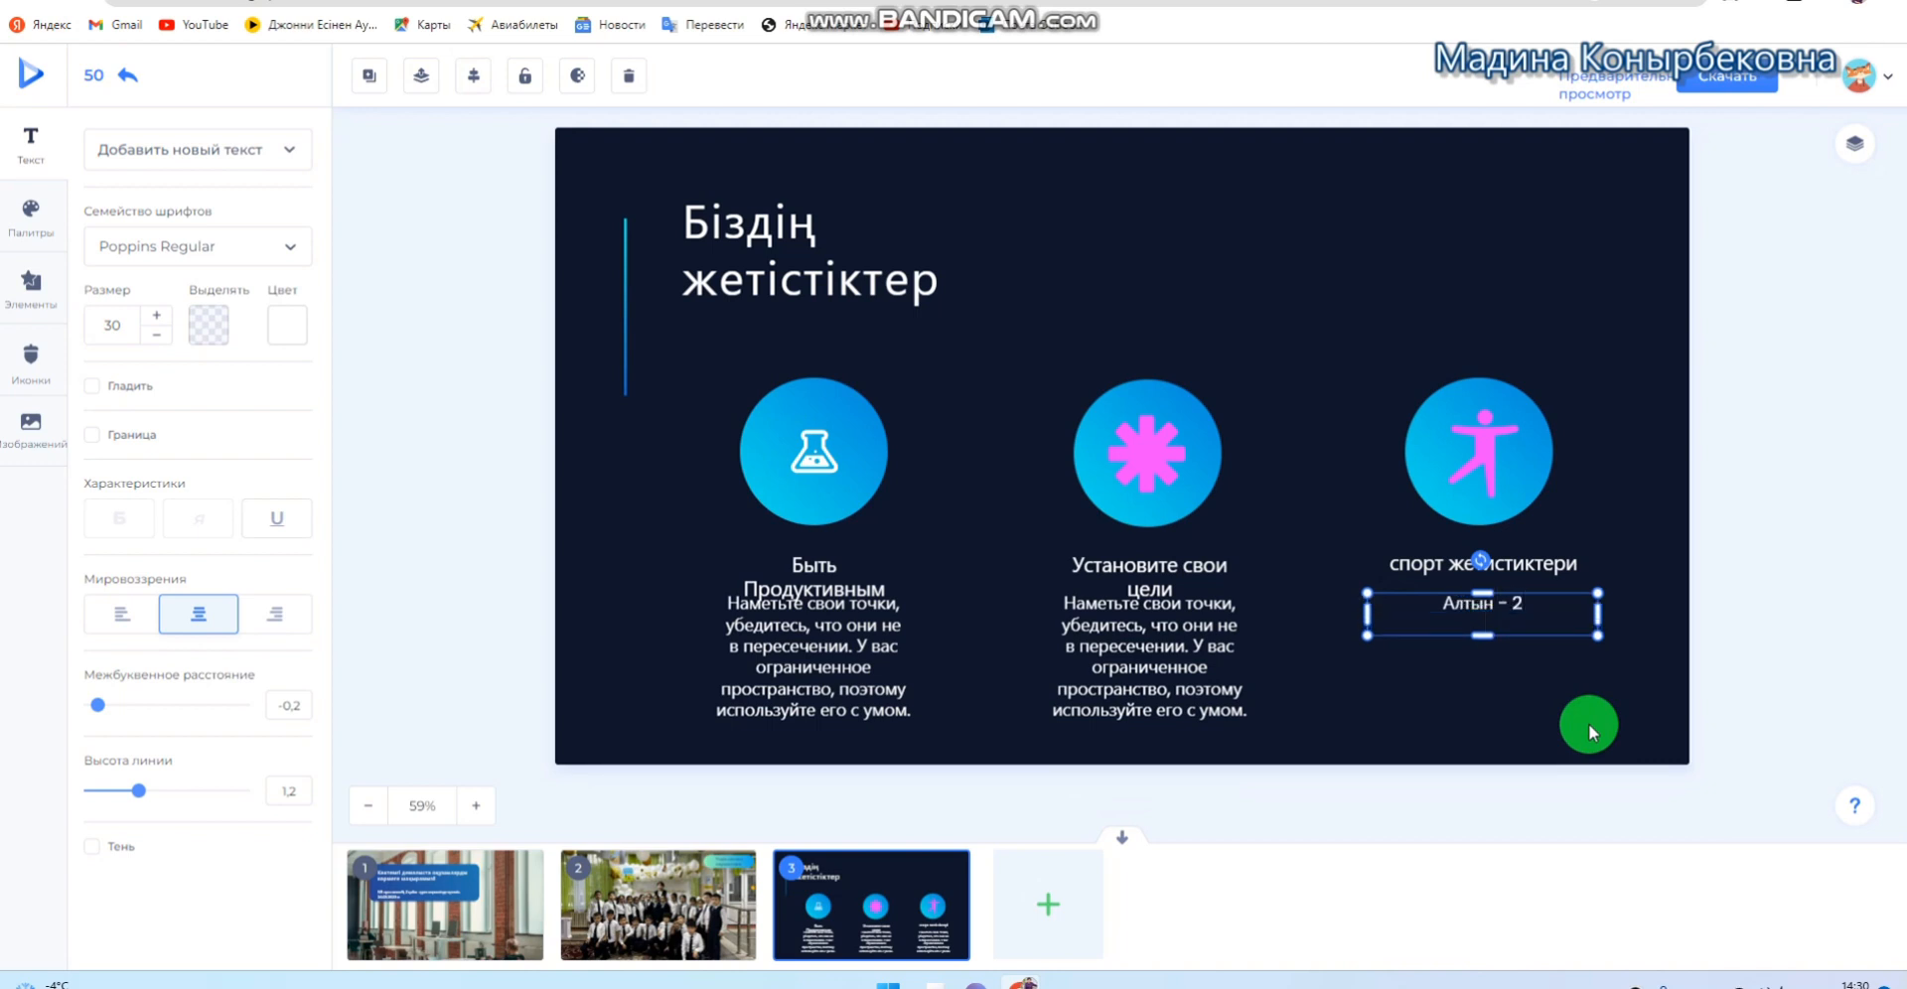
type("Кла -1")
key("BackSpace")
key("BackSpace")
type("ола -1")
key("Return")
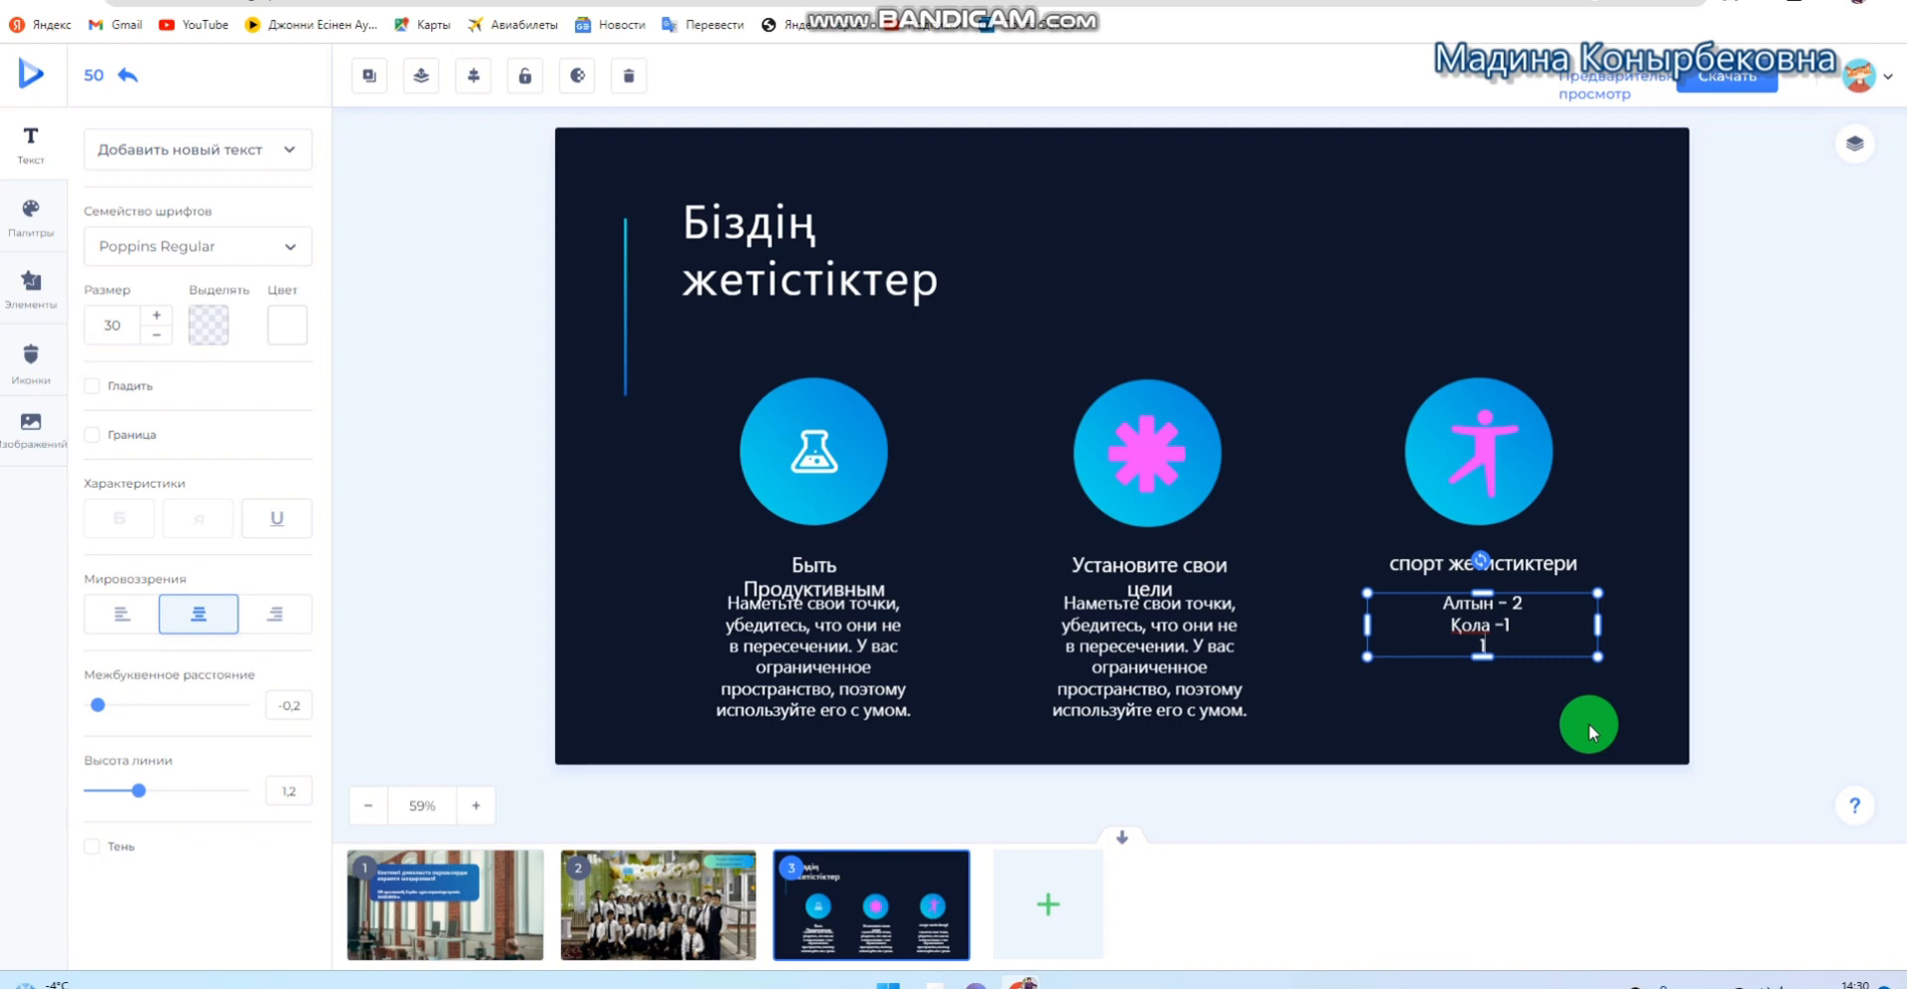
Add the lines "1орын -2 оқушы" and "2ын-5 оқушы" to the third column's description
type("1орын -2")
type("2ын")
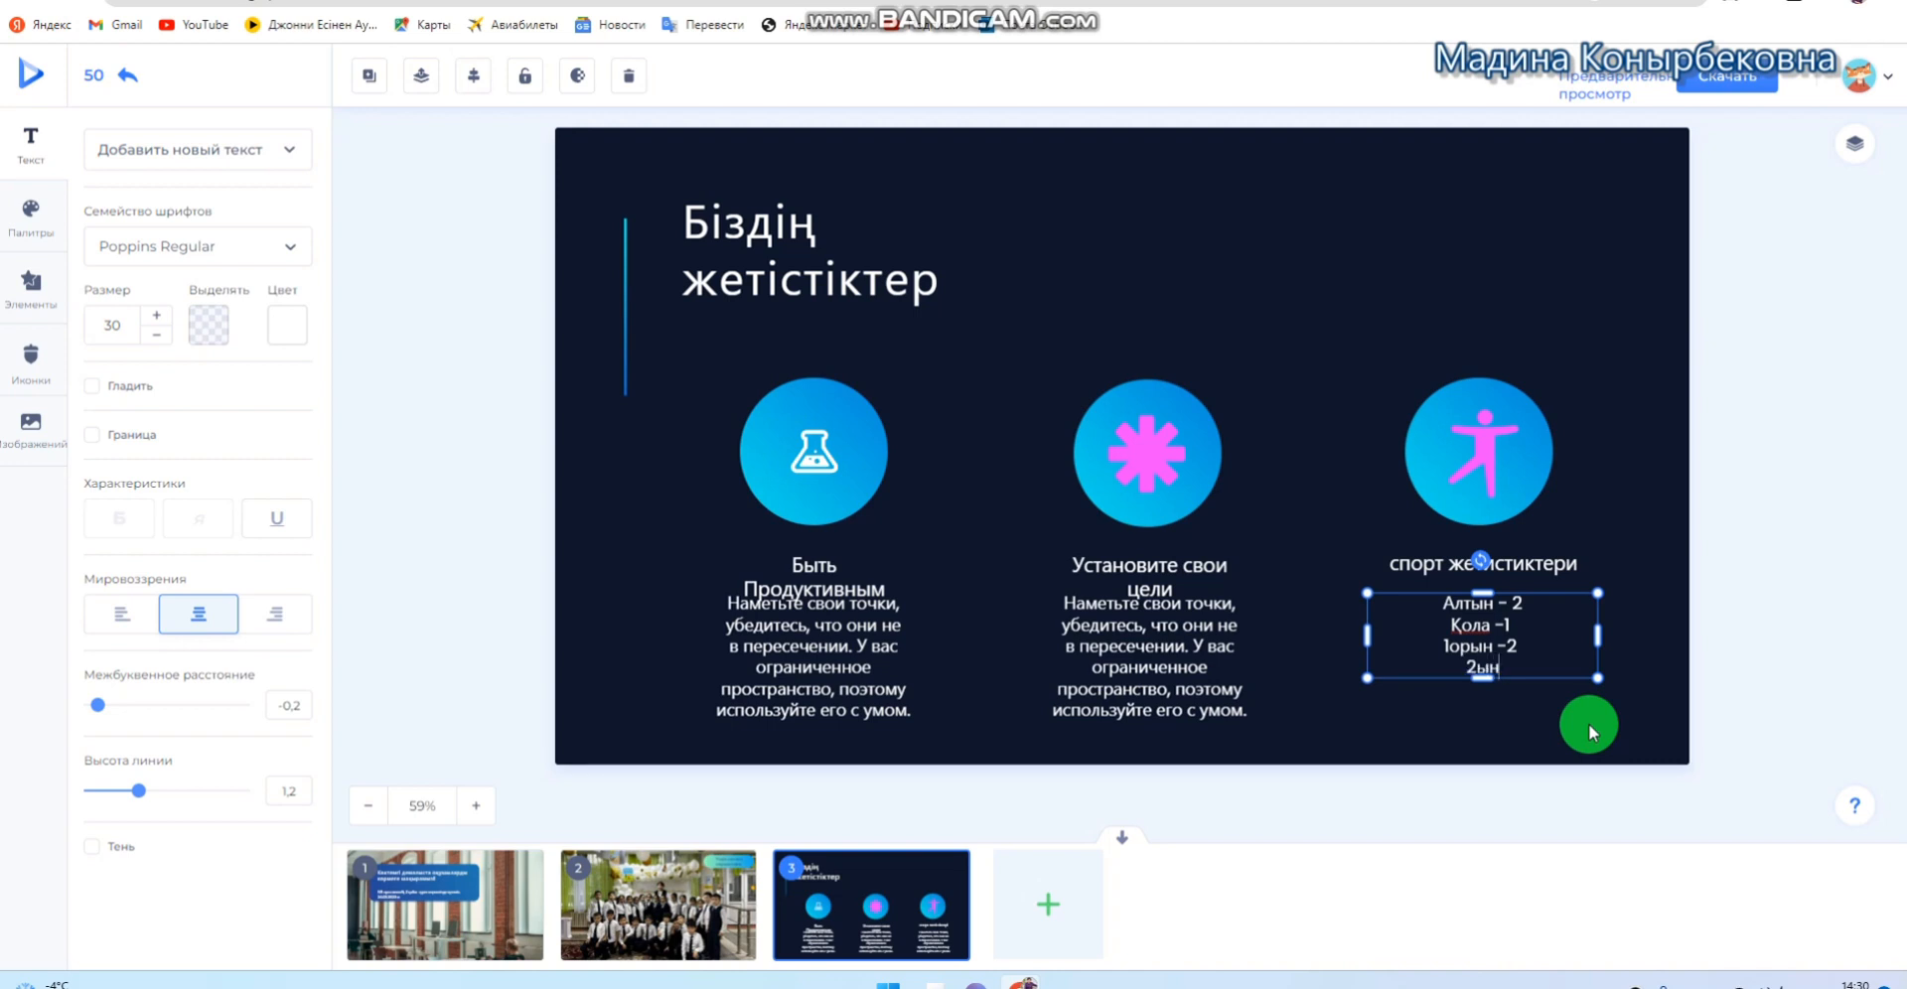
type("-5 оқушы")
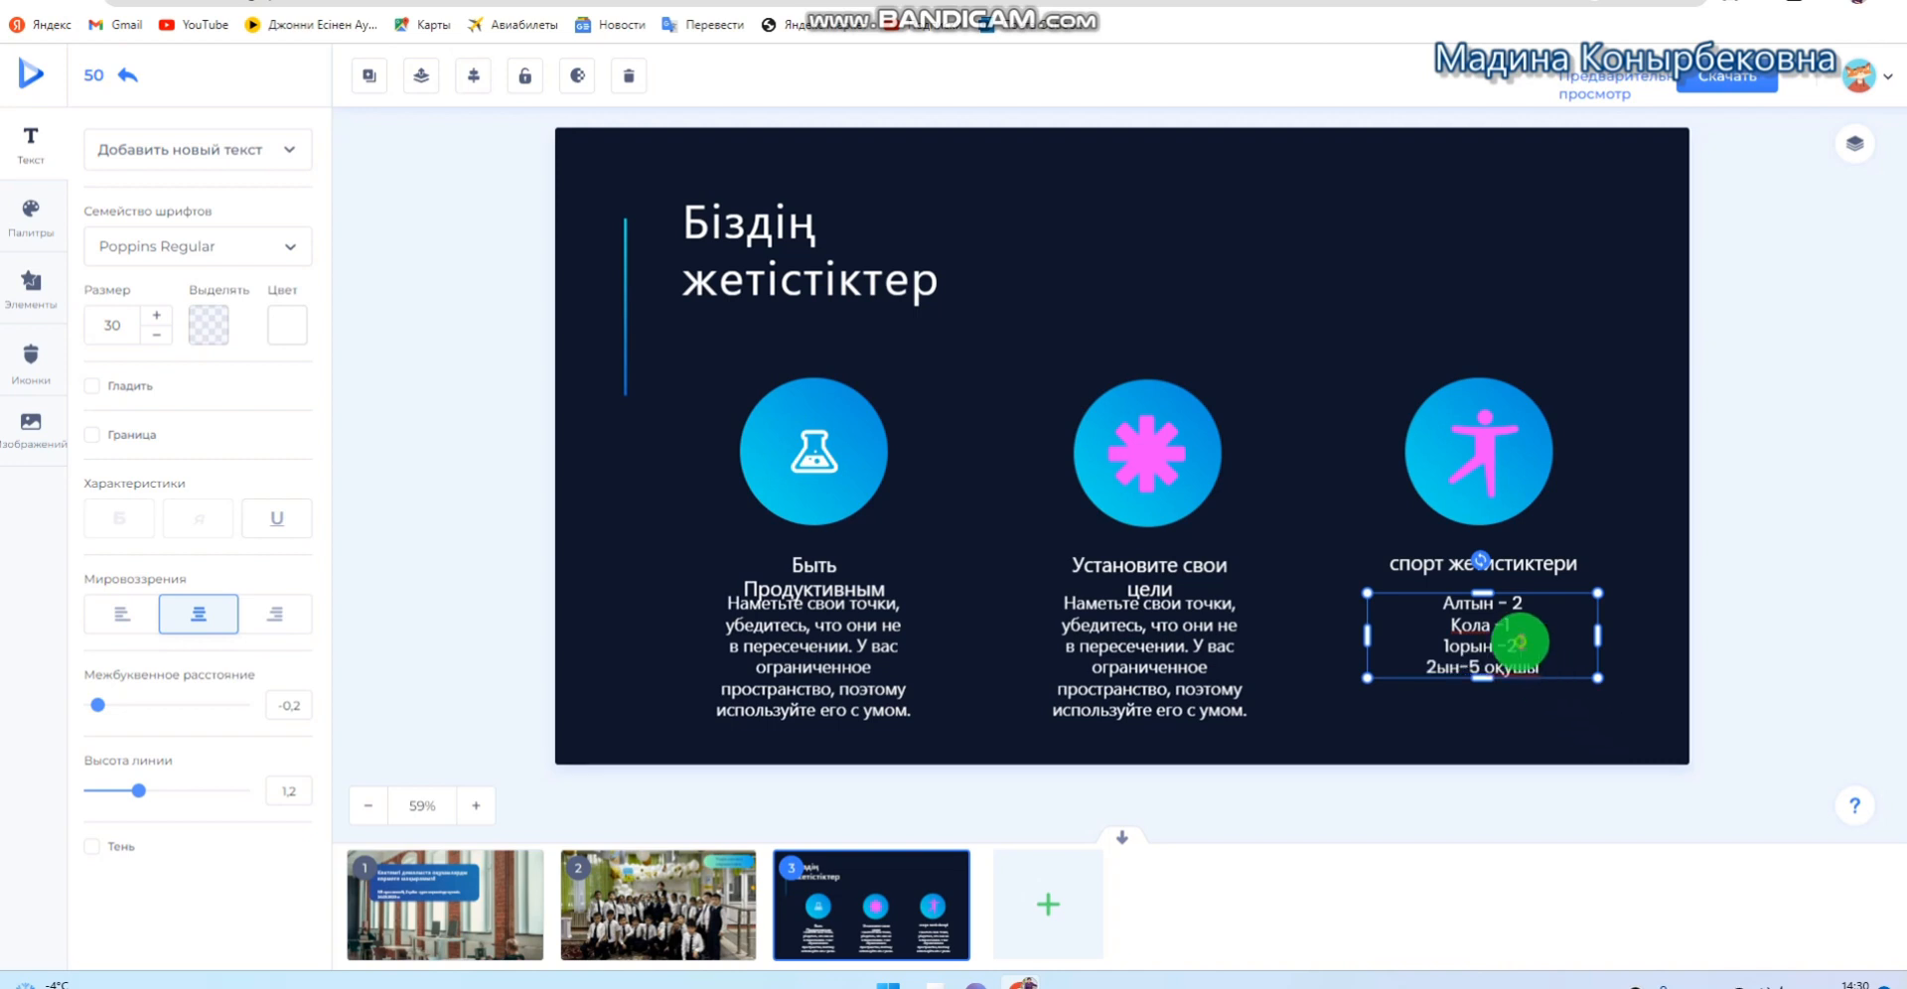
type("  оқушы")
Replace the middle column's heading with "Ғылыми жұмыстар" and widen its text box to fit on one line
left_click(1209, 565)
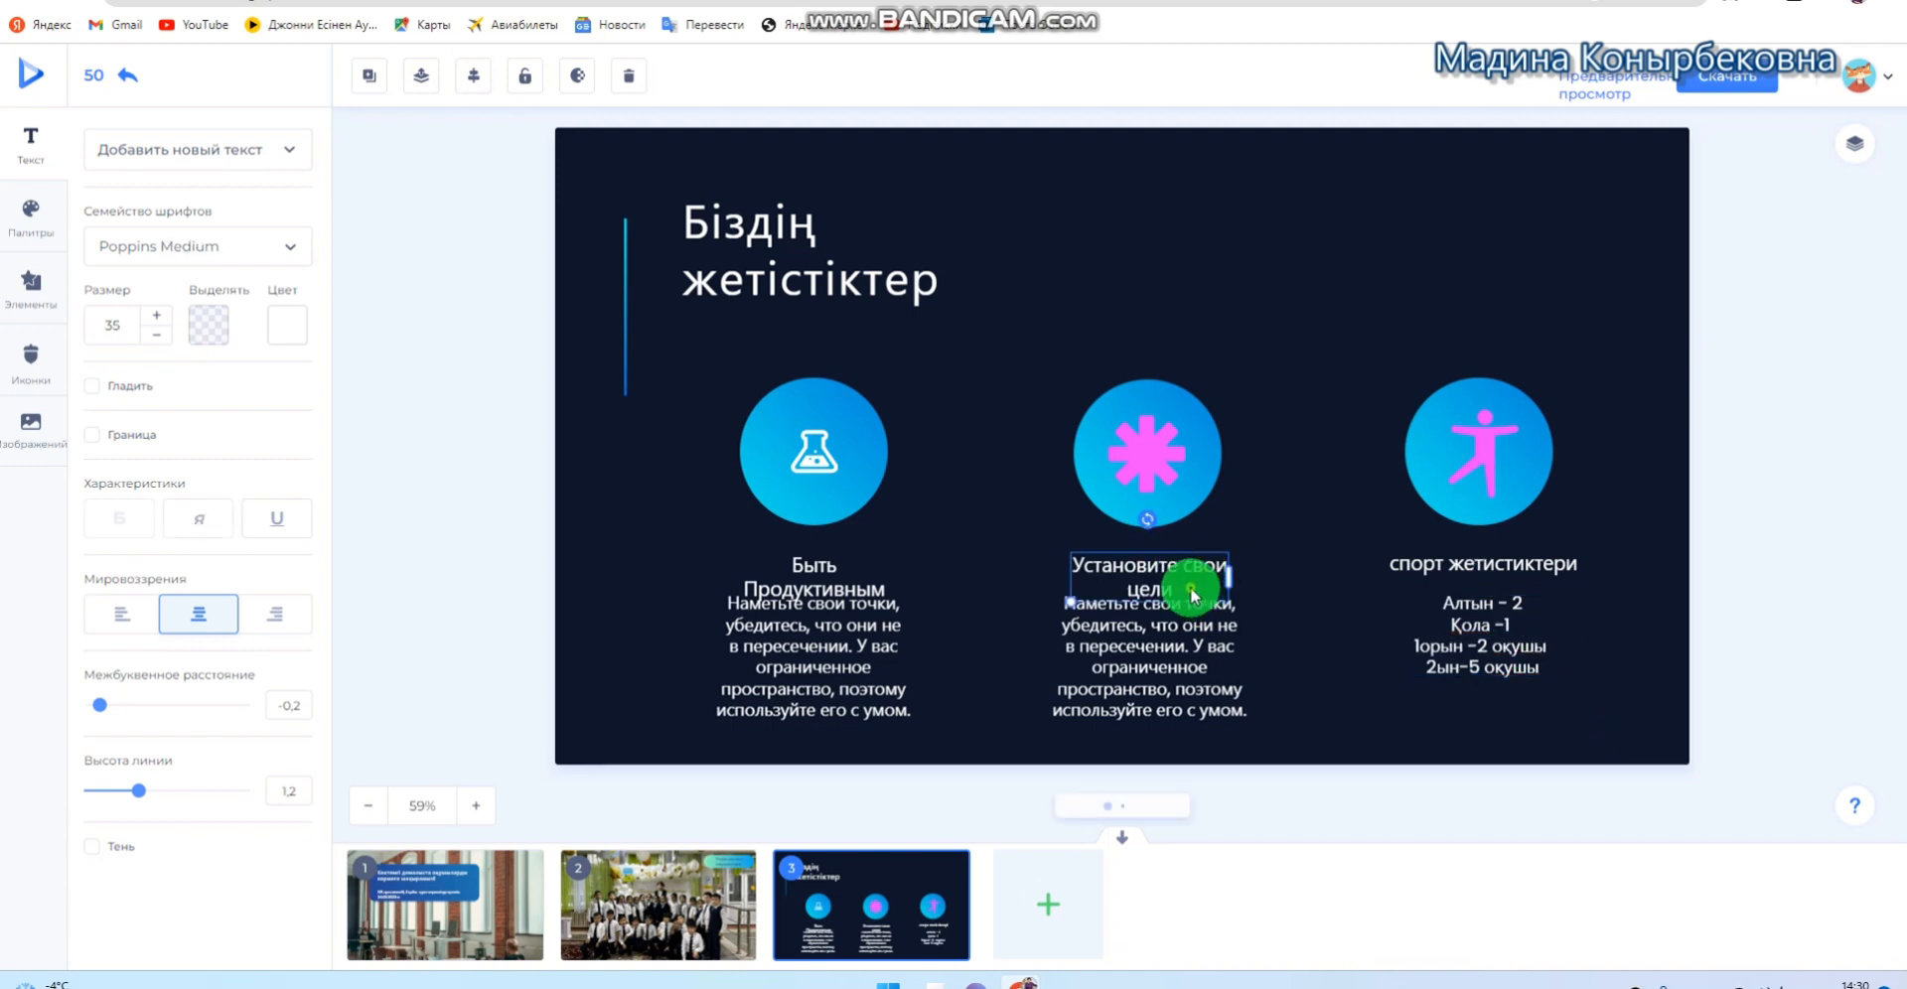
double_click(1179, 591)
key("BackSpace")
key("BackSpace")
key("BackSpace")
key("BackSpace")
key("BackSpace")
key("BackSpace")
key("BackSpace")
key("BackSpace")
key("BackSpace")
key("BackSpace")
key("BackSpace")
key("BackSpace")
key("BackSpace")
key("BackSpace")
key("BackSpace")
key("BackSpace")
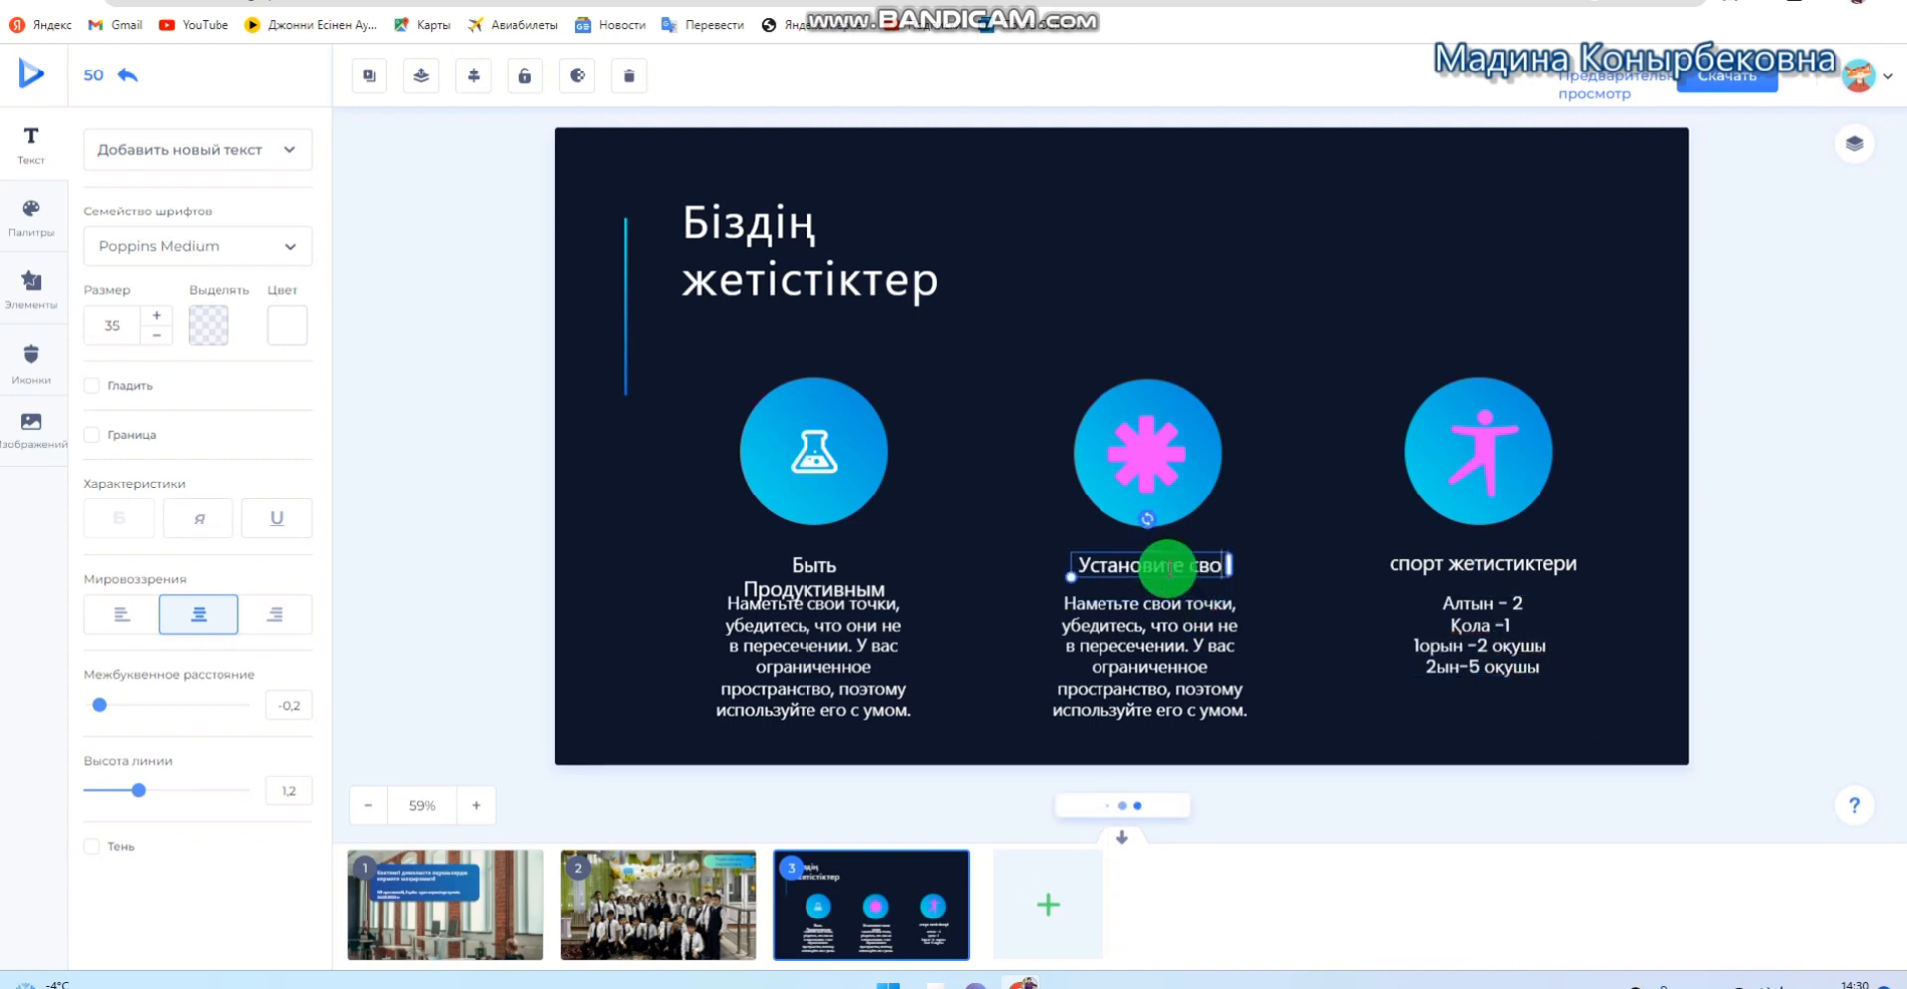
key("BackSpace")
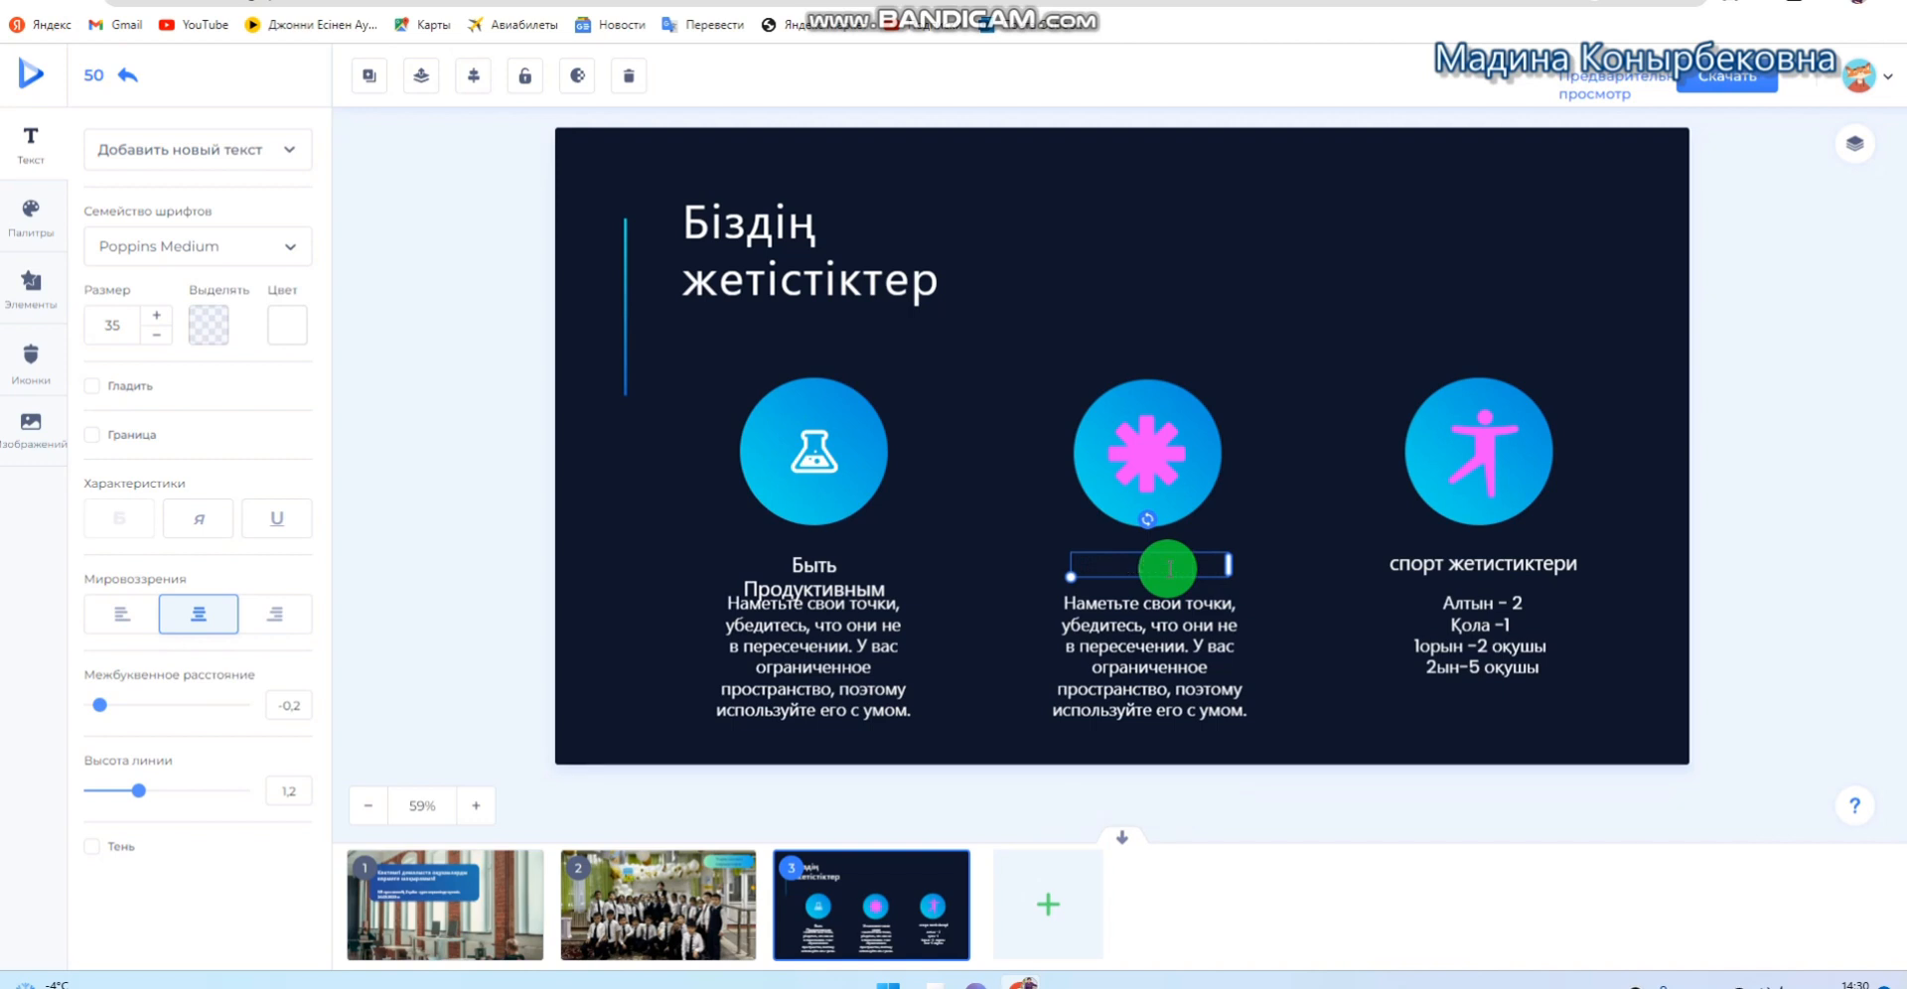
type("Ғылыми жұмыстар")
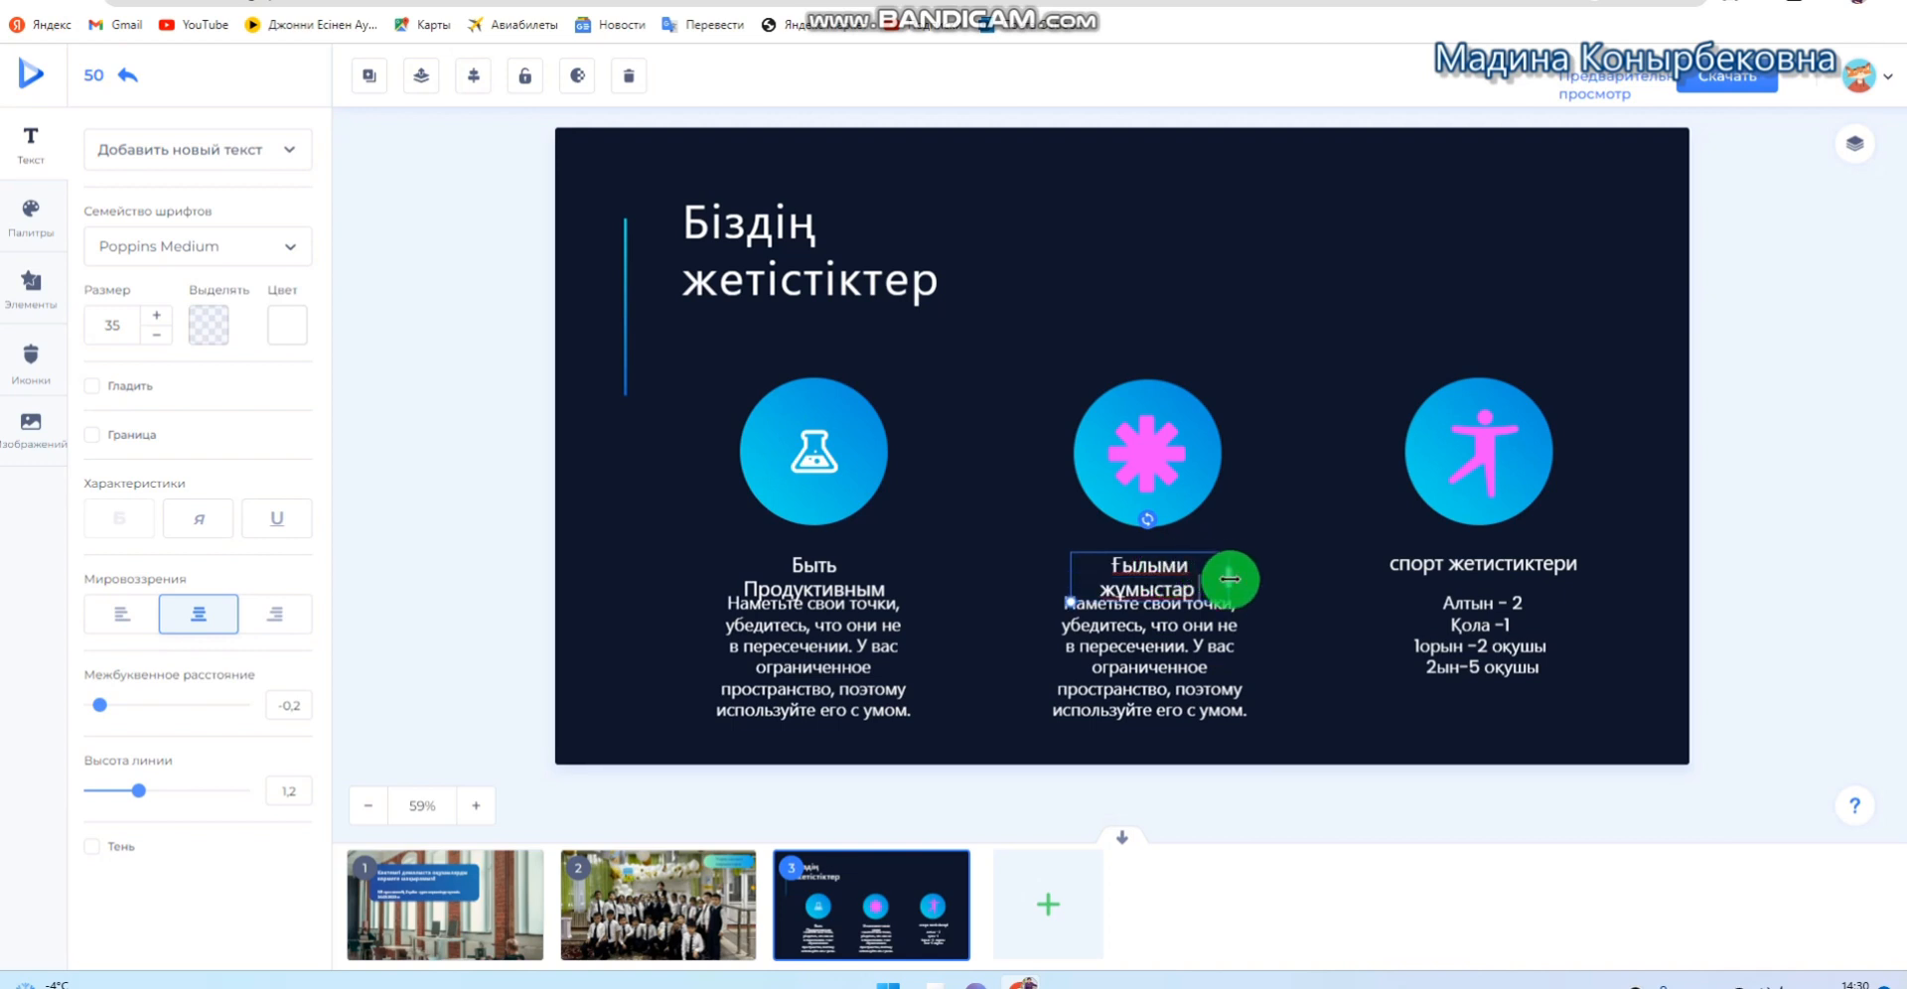
mouse_move(1230, 578)
left_mouse_down()
mouse_move(1268, 575)
mouse_move(1256, 566)
left_mouse_up()
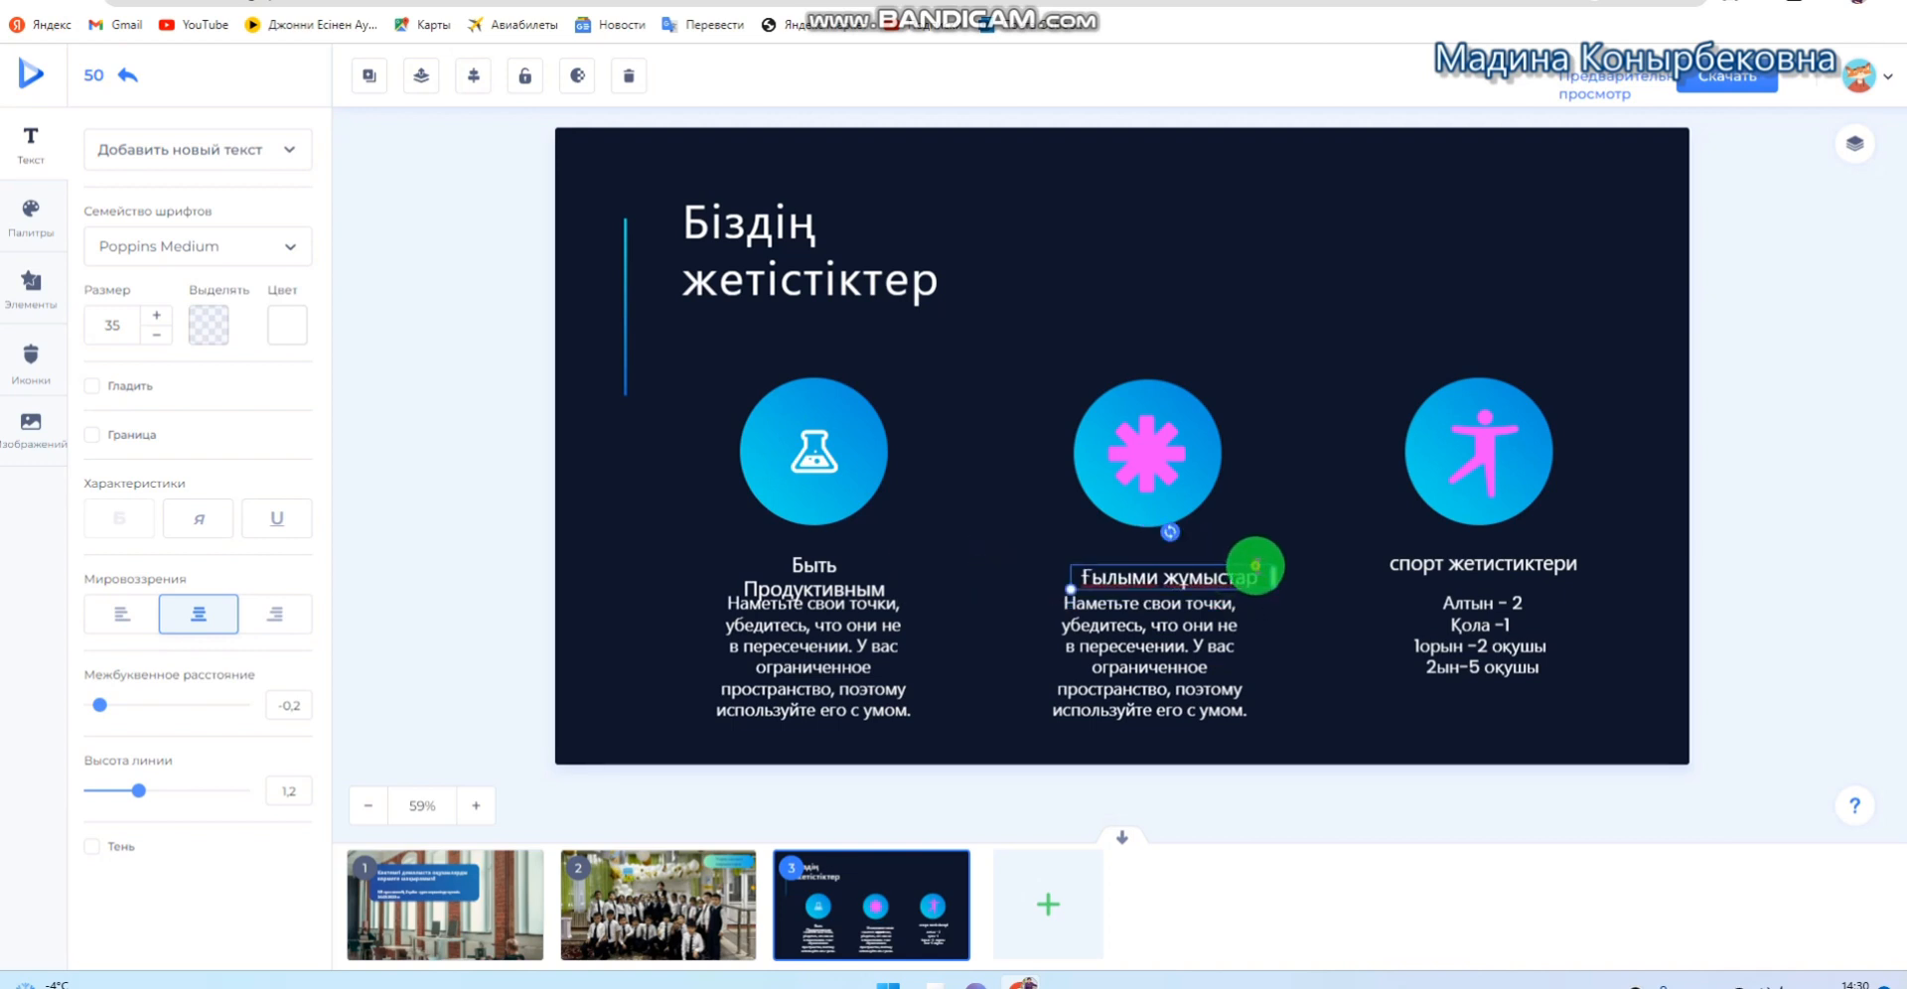
Replace the middle column's placeholder description with two students' surnames and initials on separate lines
left_click(1164, 626)
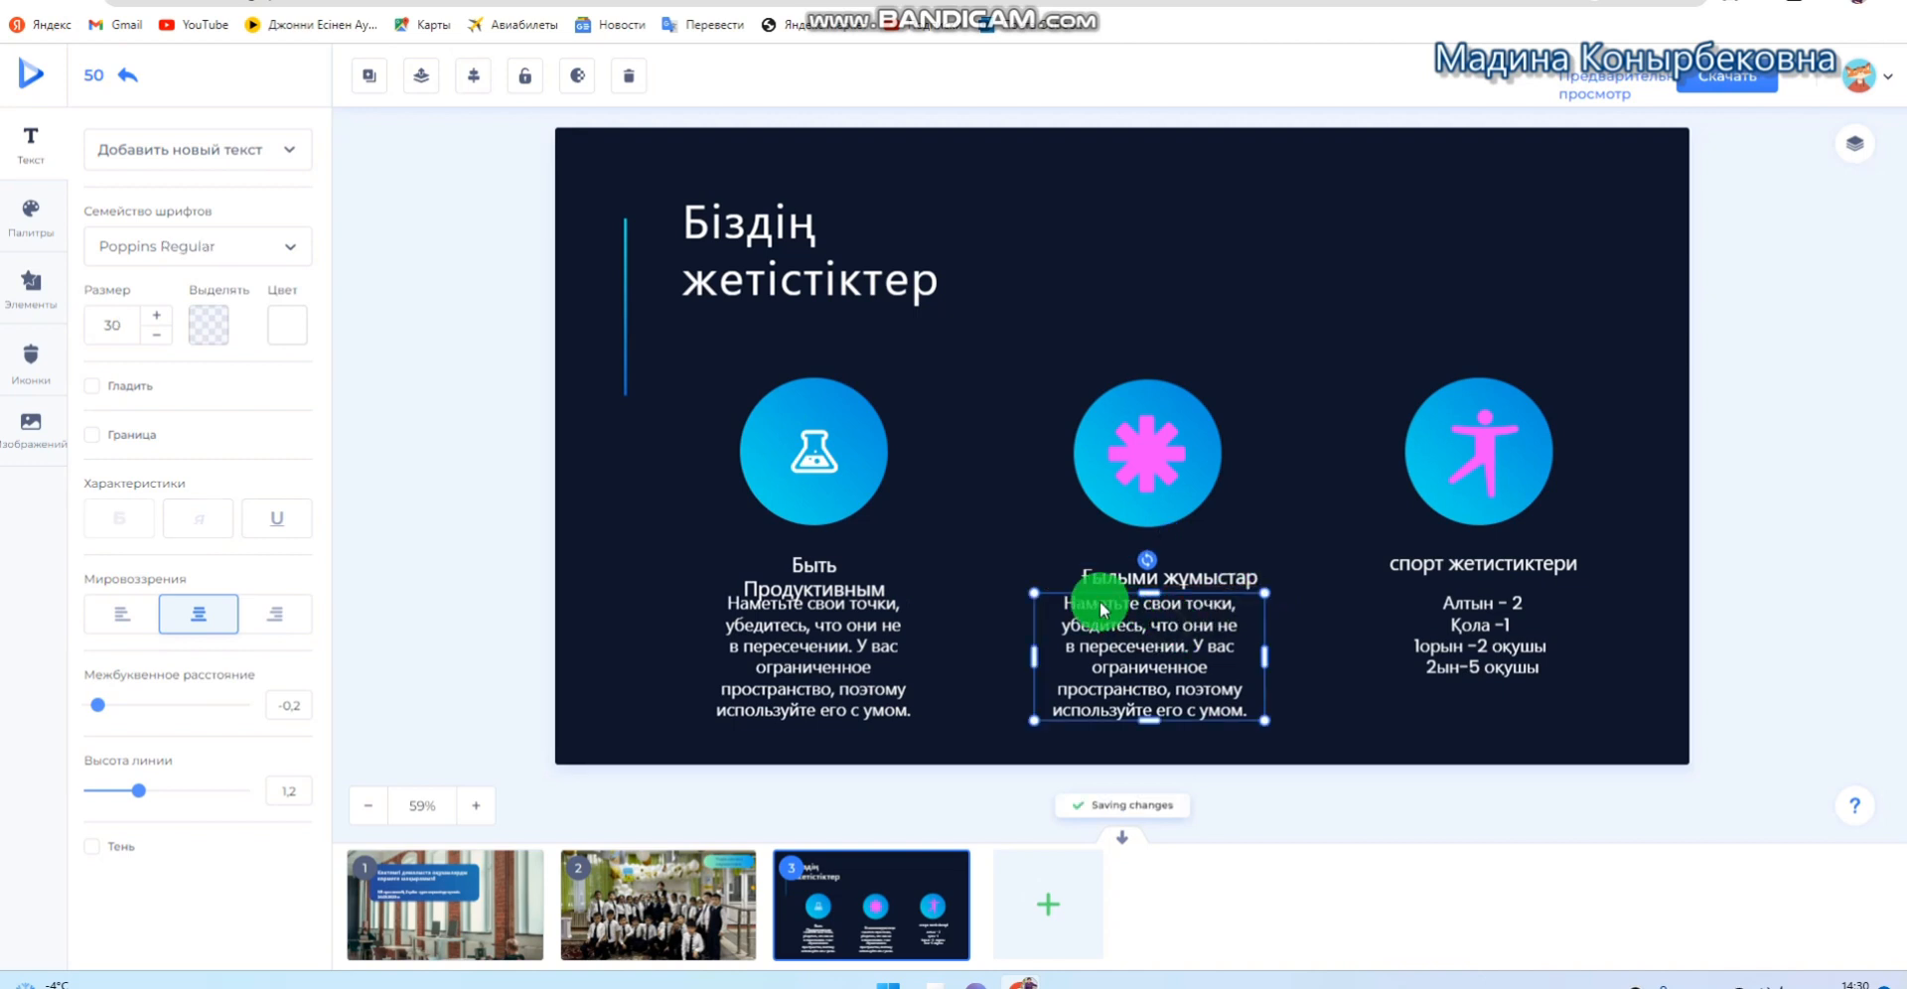
left_click_drag(1065, 602, 1245, 713)
key("BackSpace")
type("Анова")
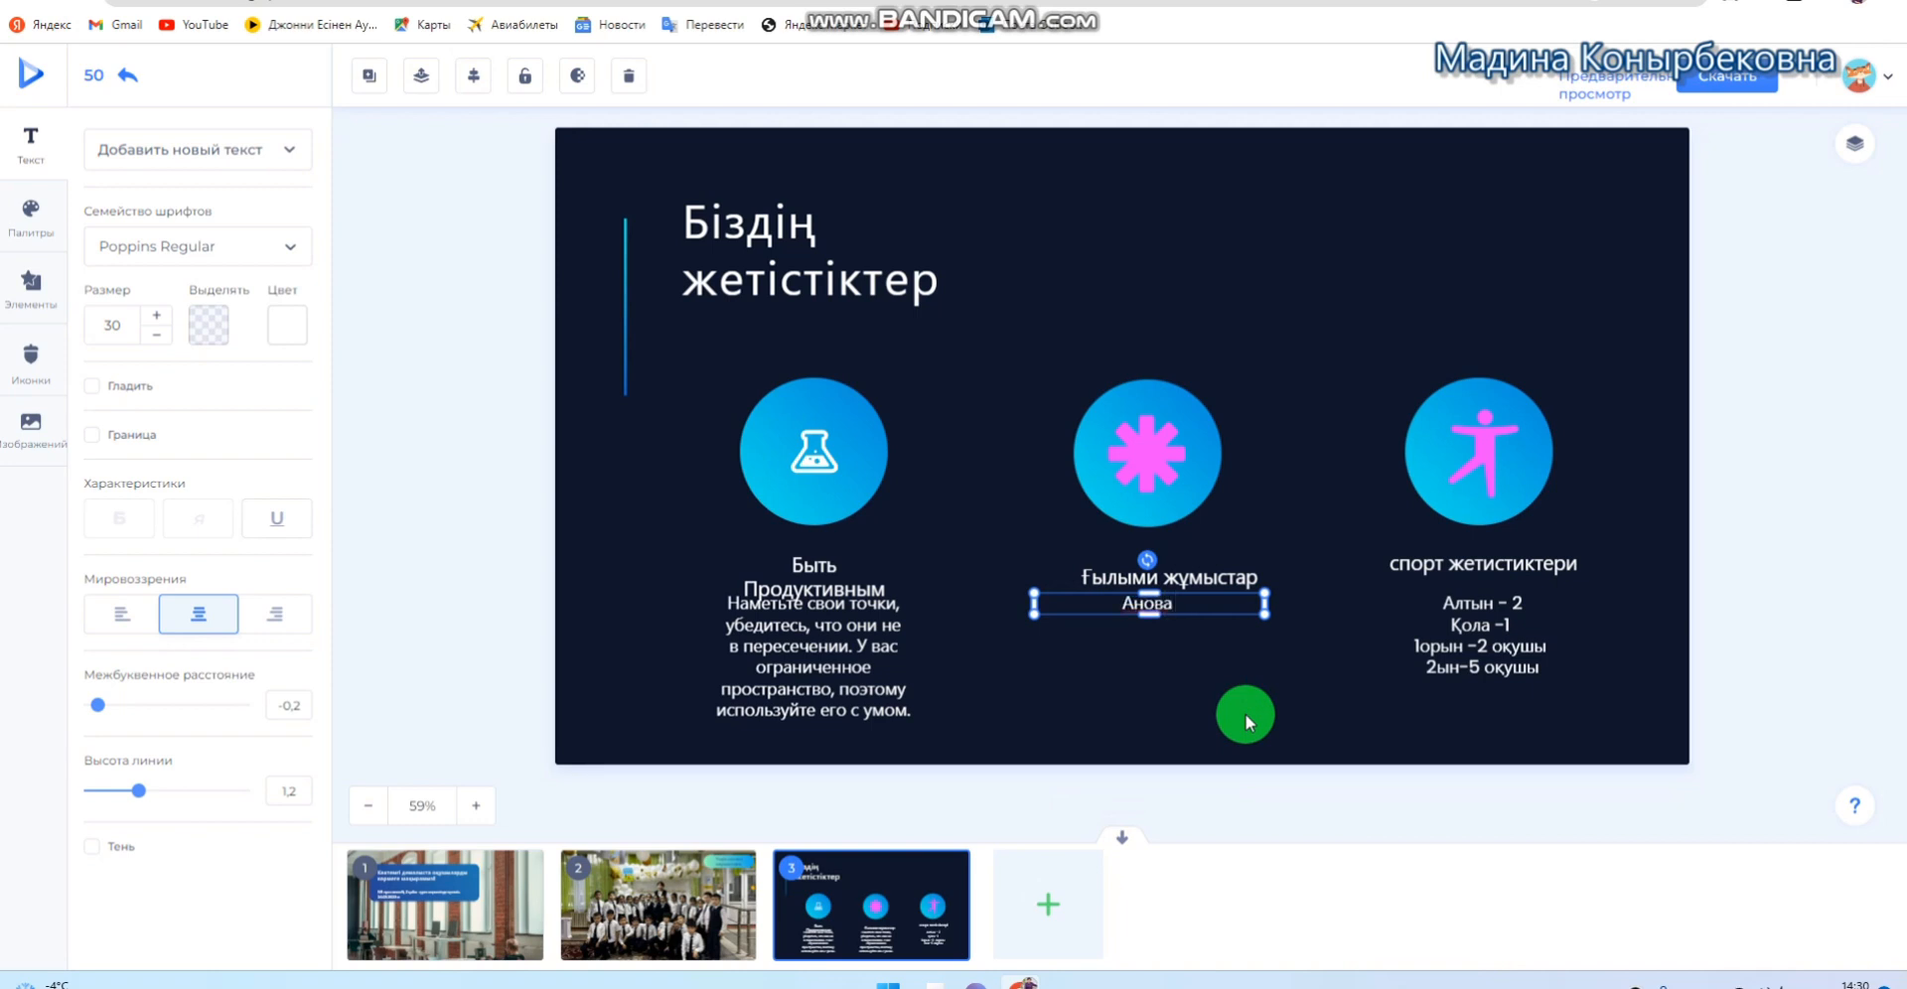
key("BackSpace")
key("BackSpace")
key("BackSpace")
type("санов А")
key("Return")
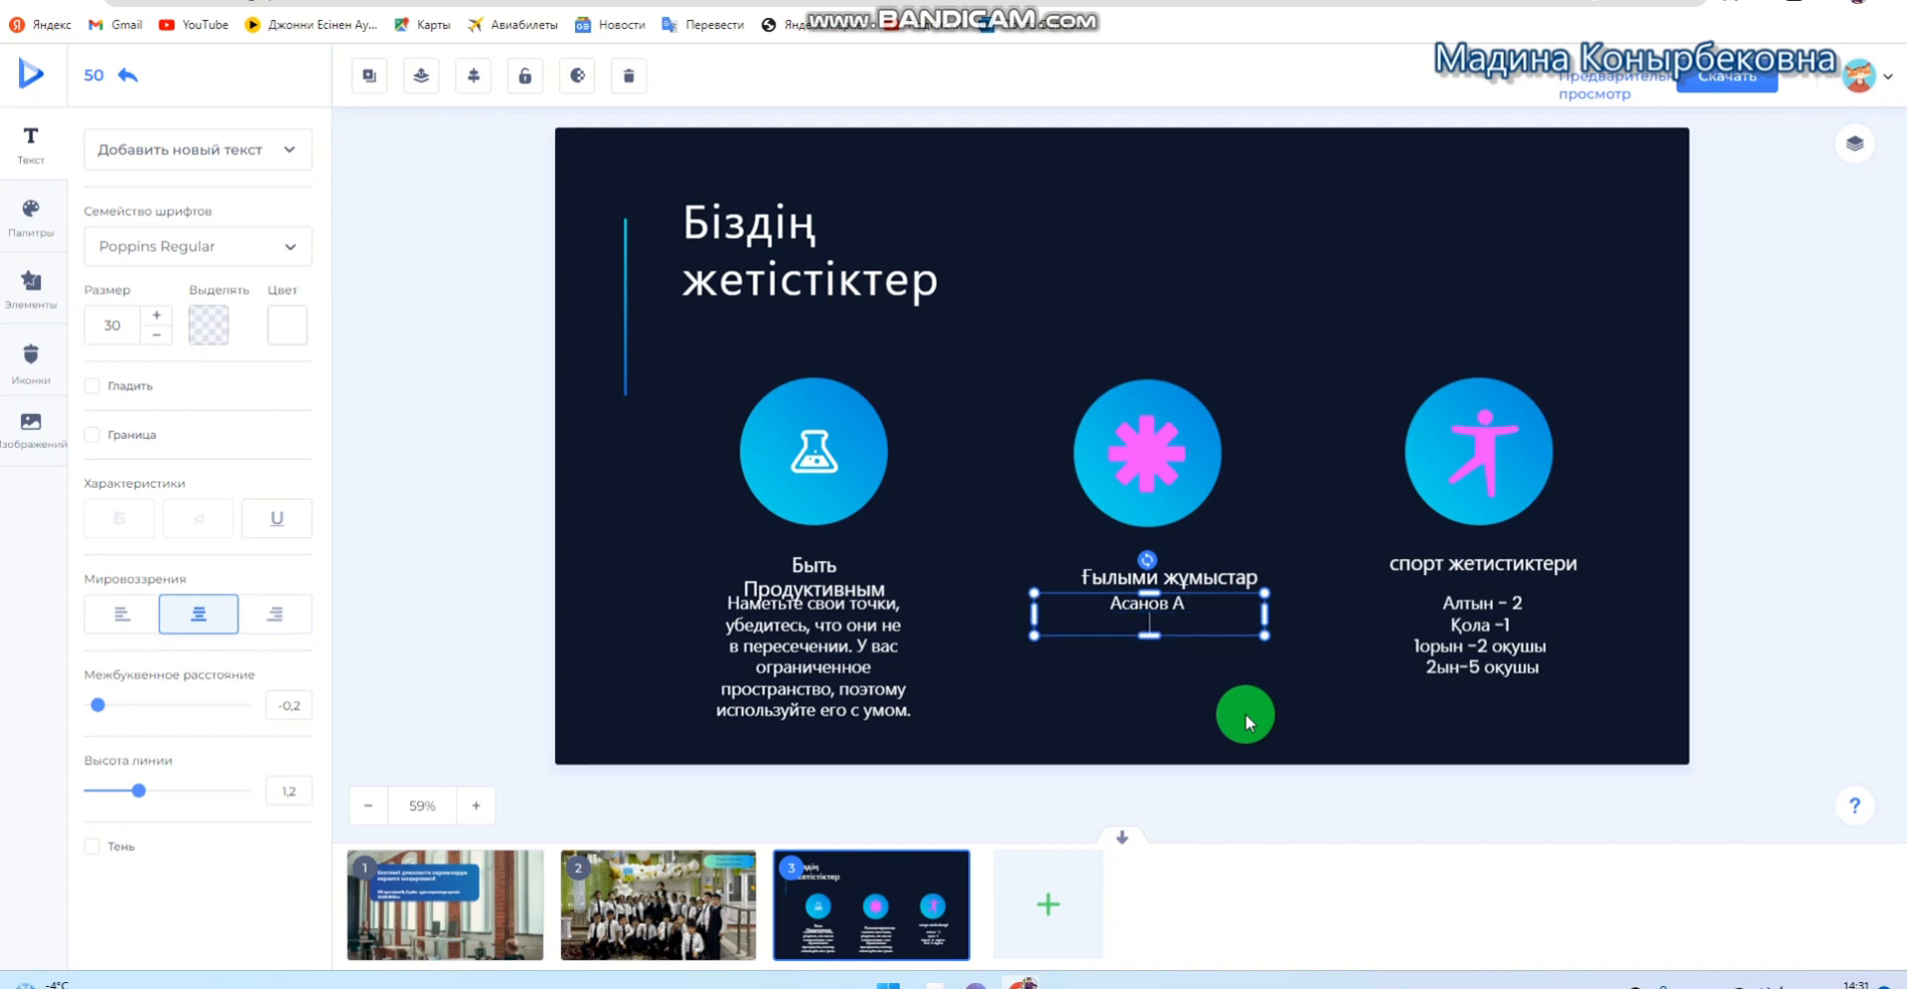
type("А")
type("сан")
key("BackSpace")
key("BackSpace")
key("BackSpace")
type("манов С")
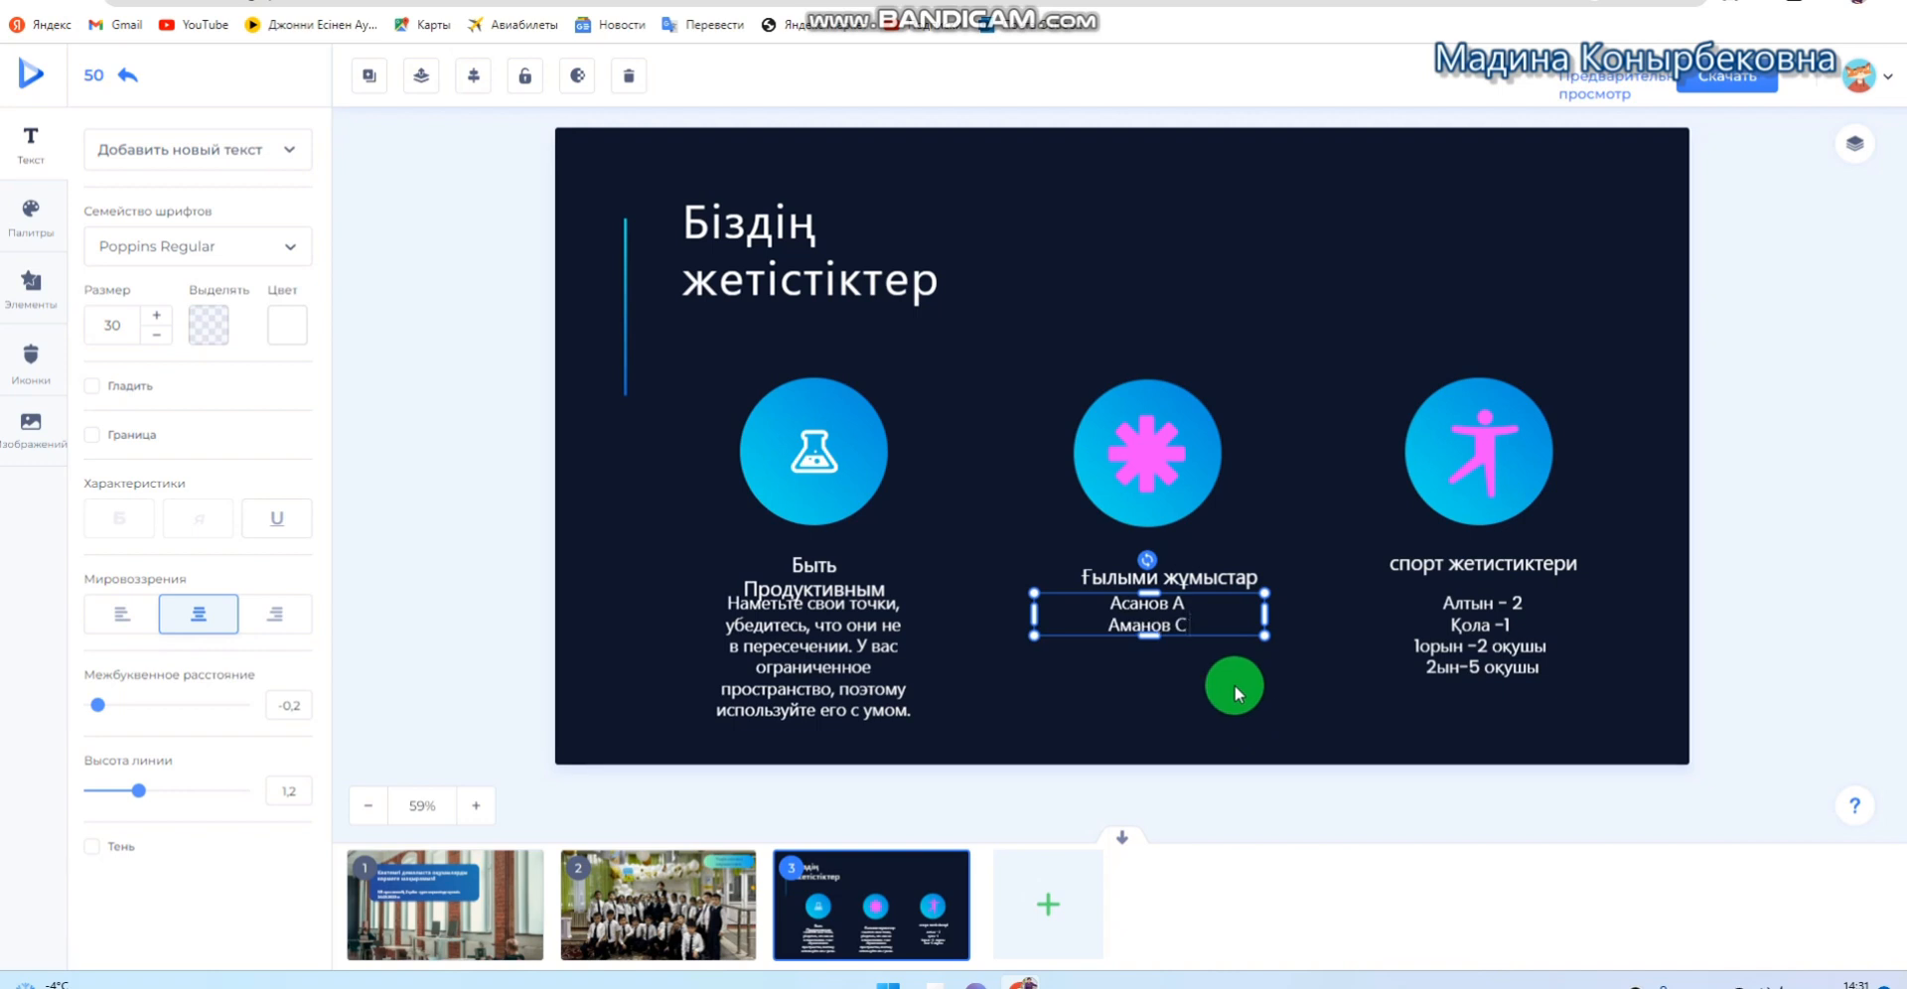
left_click(1244, 713)
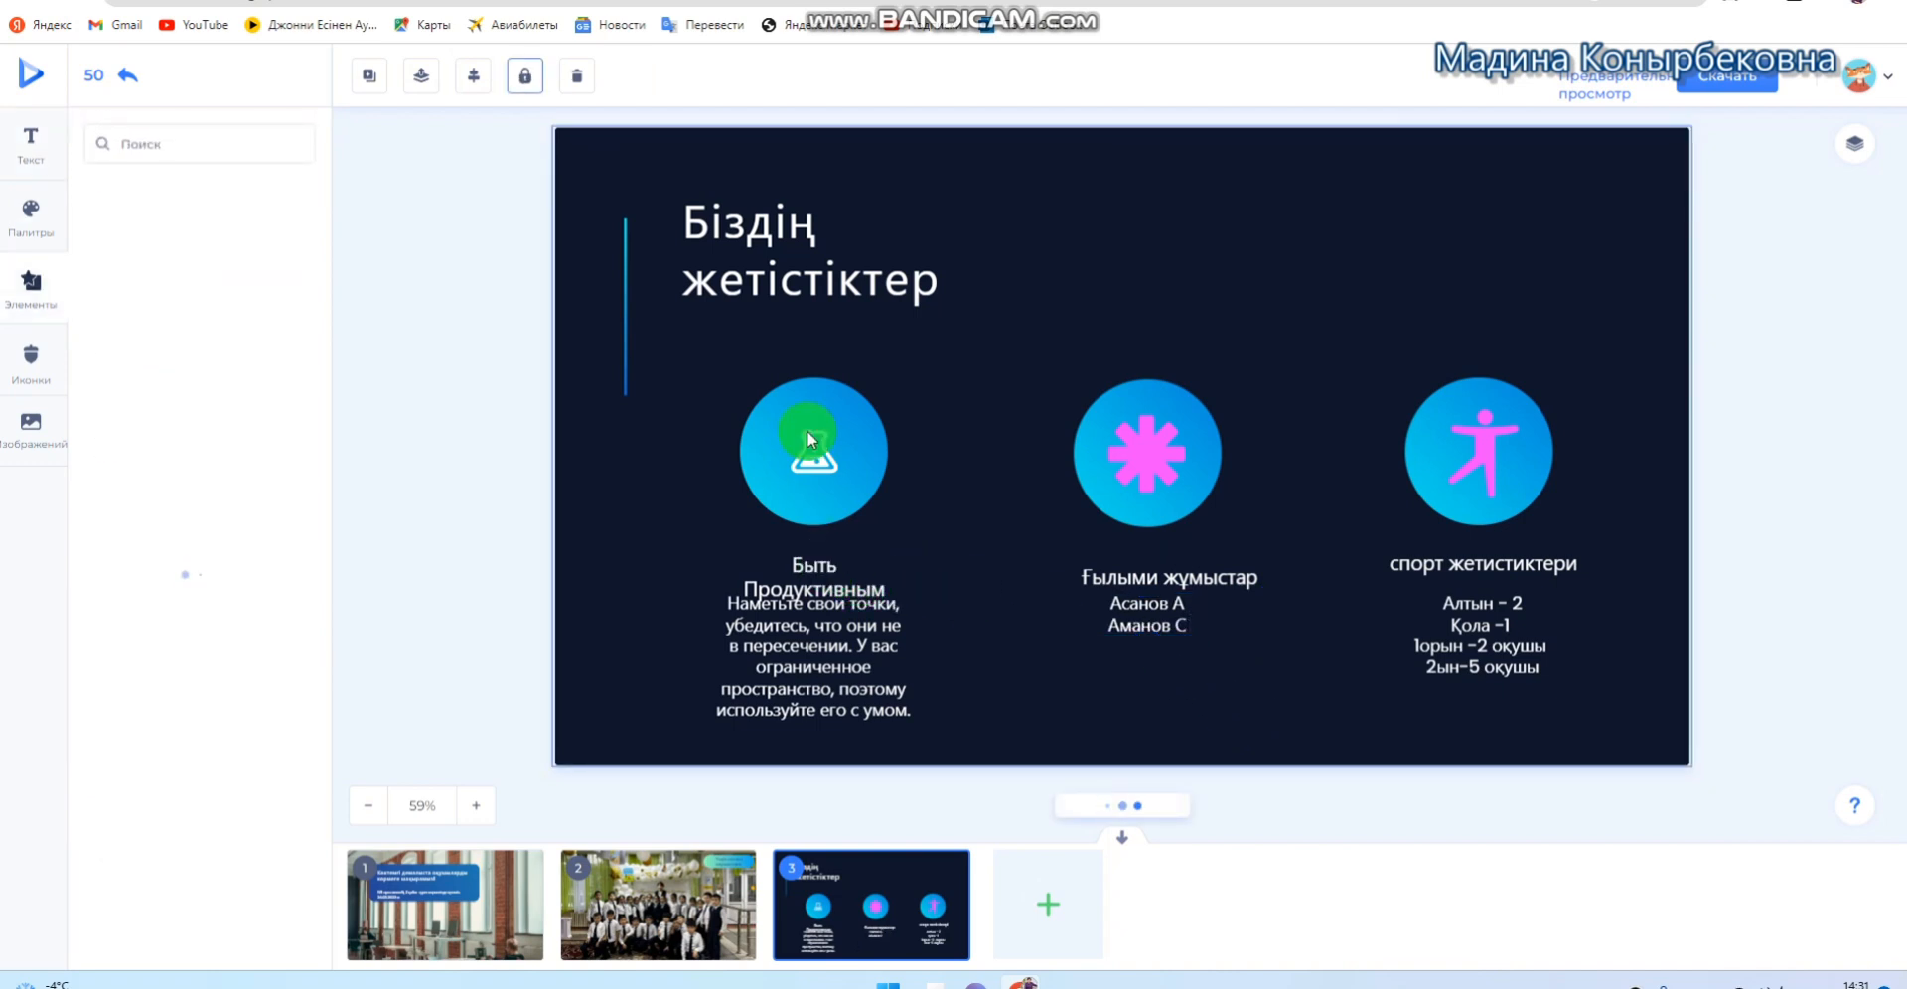
Replace the first column's heading with "Үздік олимпиада"
left_click(807, 432)
double_click(805, 574)
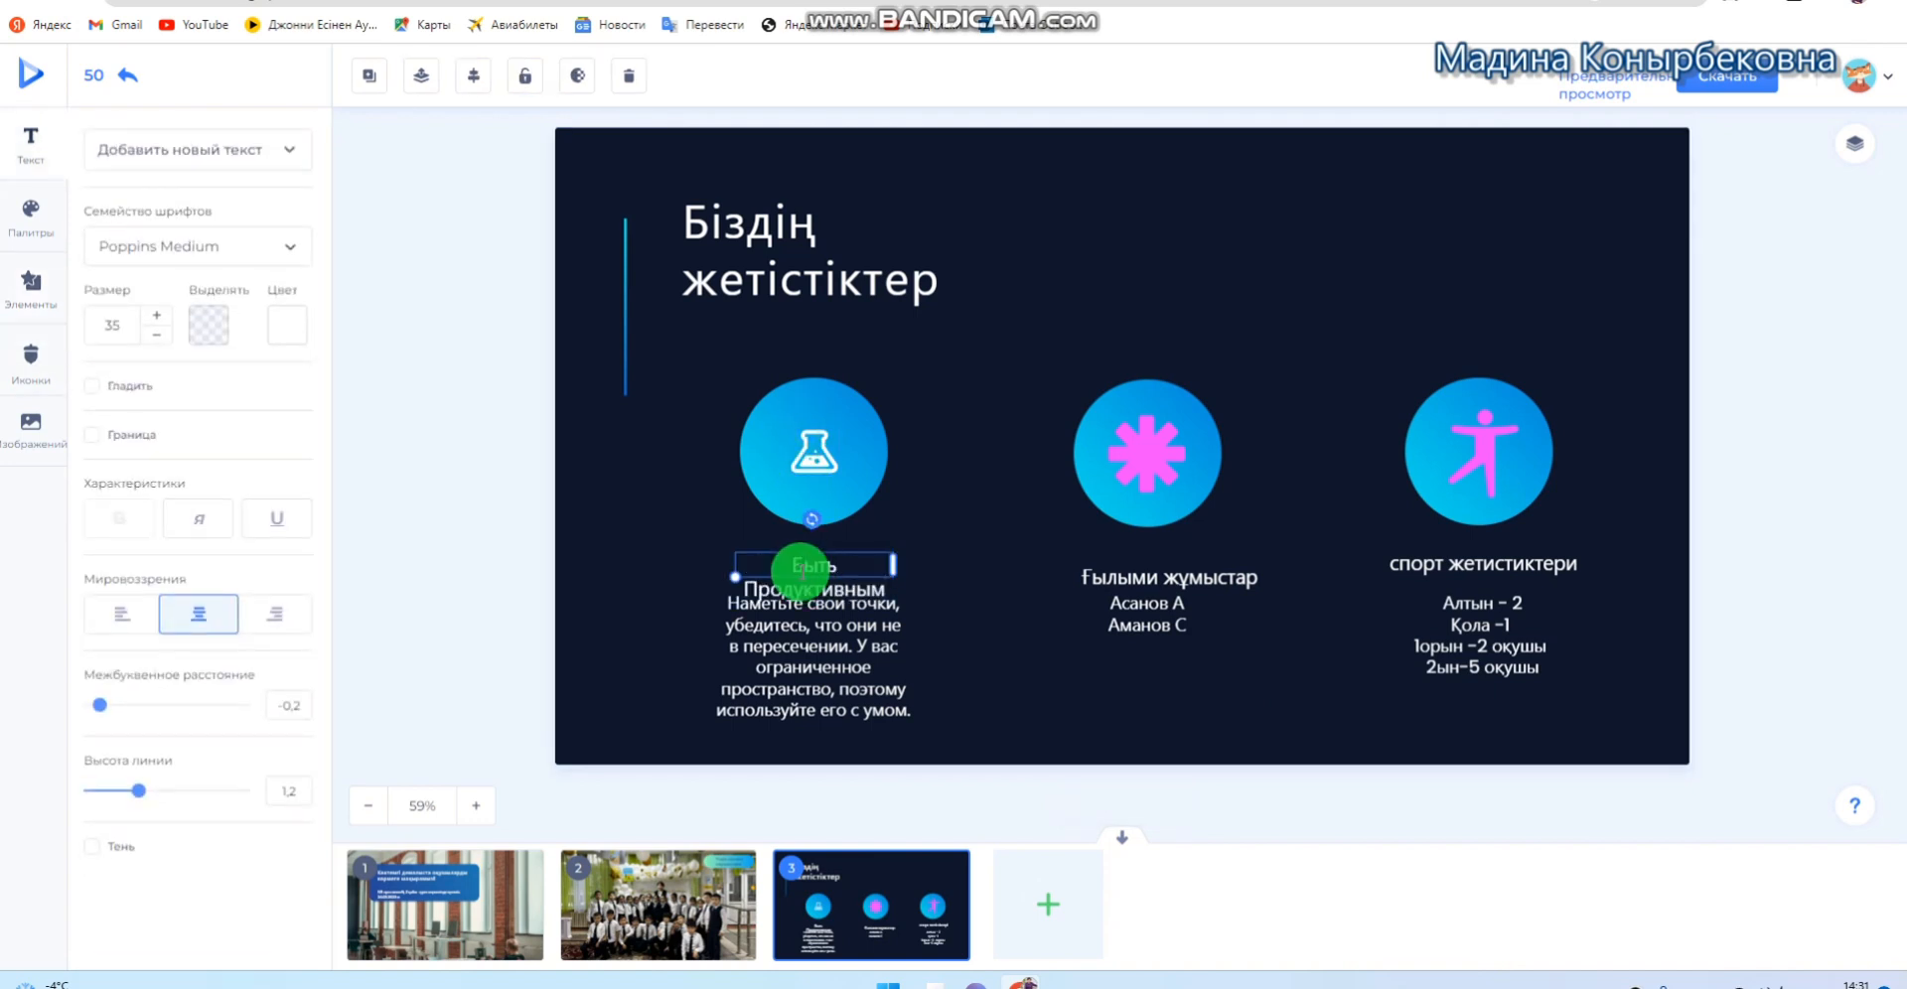
key("BackSpace")
key("BackSpace")
key("BackSpace")
key("BackSpace")
key("BackSpace")
key("BackSpace")
key("BackSpace")
key("BackSpace")
key("BackSpace")
key("BackSpace")
key("BackSpace")
key("BackSpace")
key("BackSpace")
key("BackSpace")
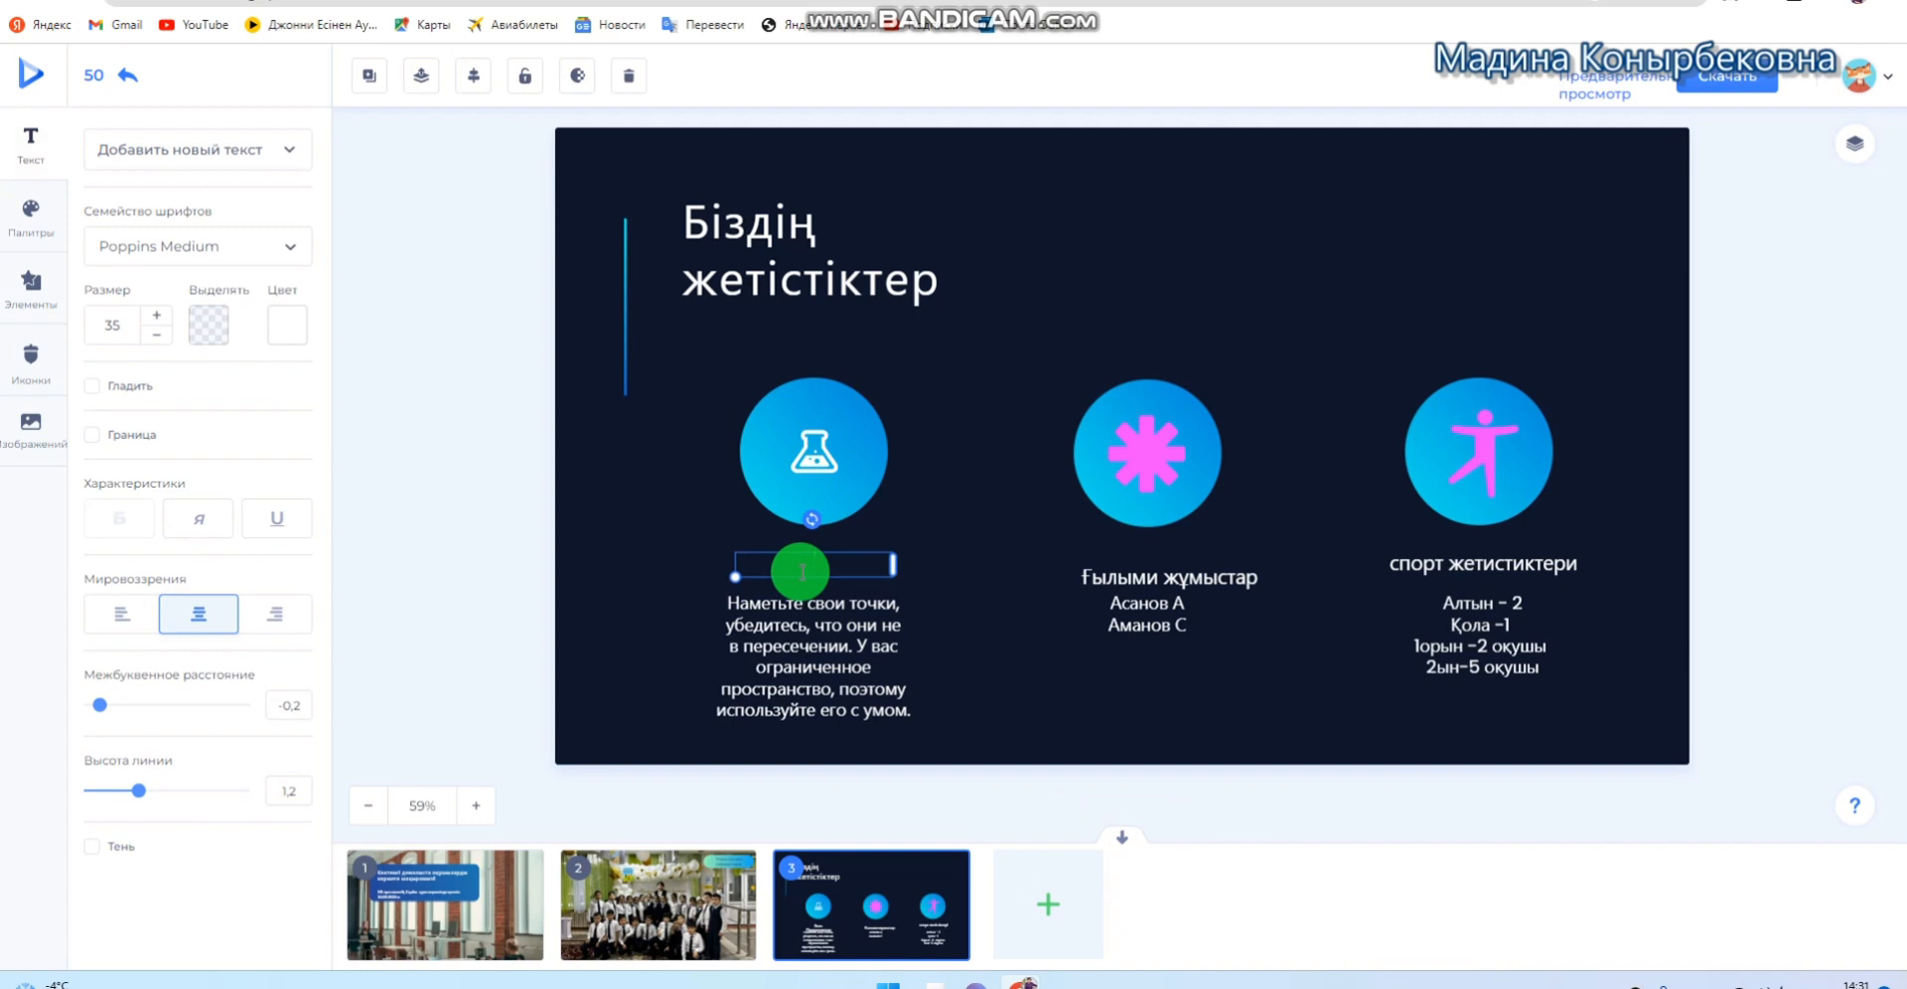
type("Үздік олимпиада")
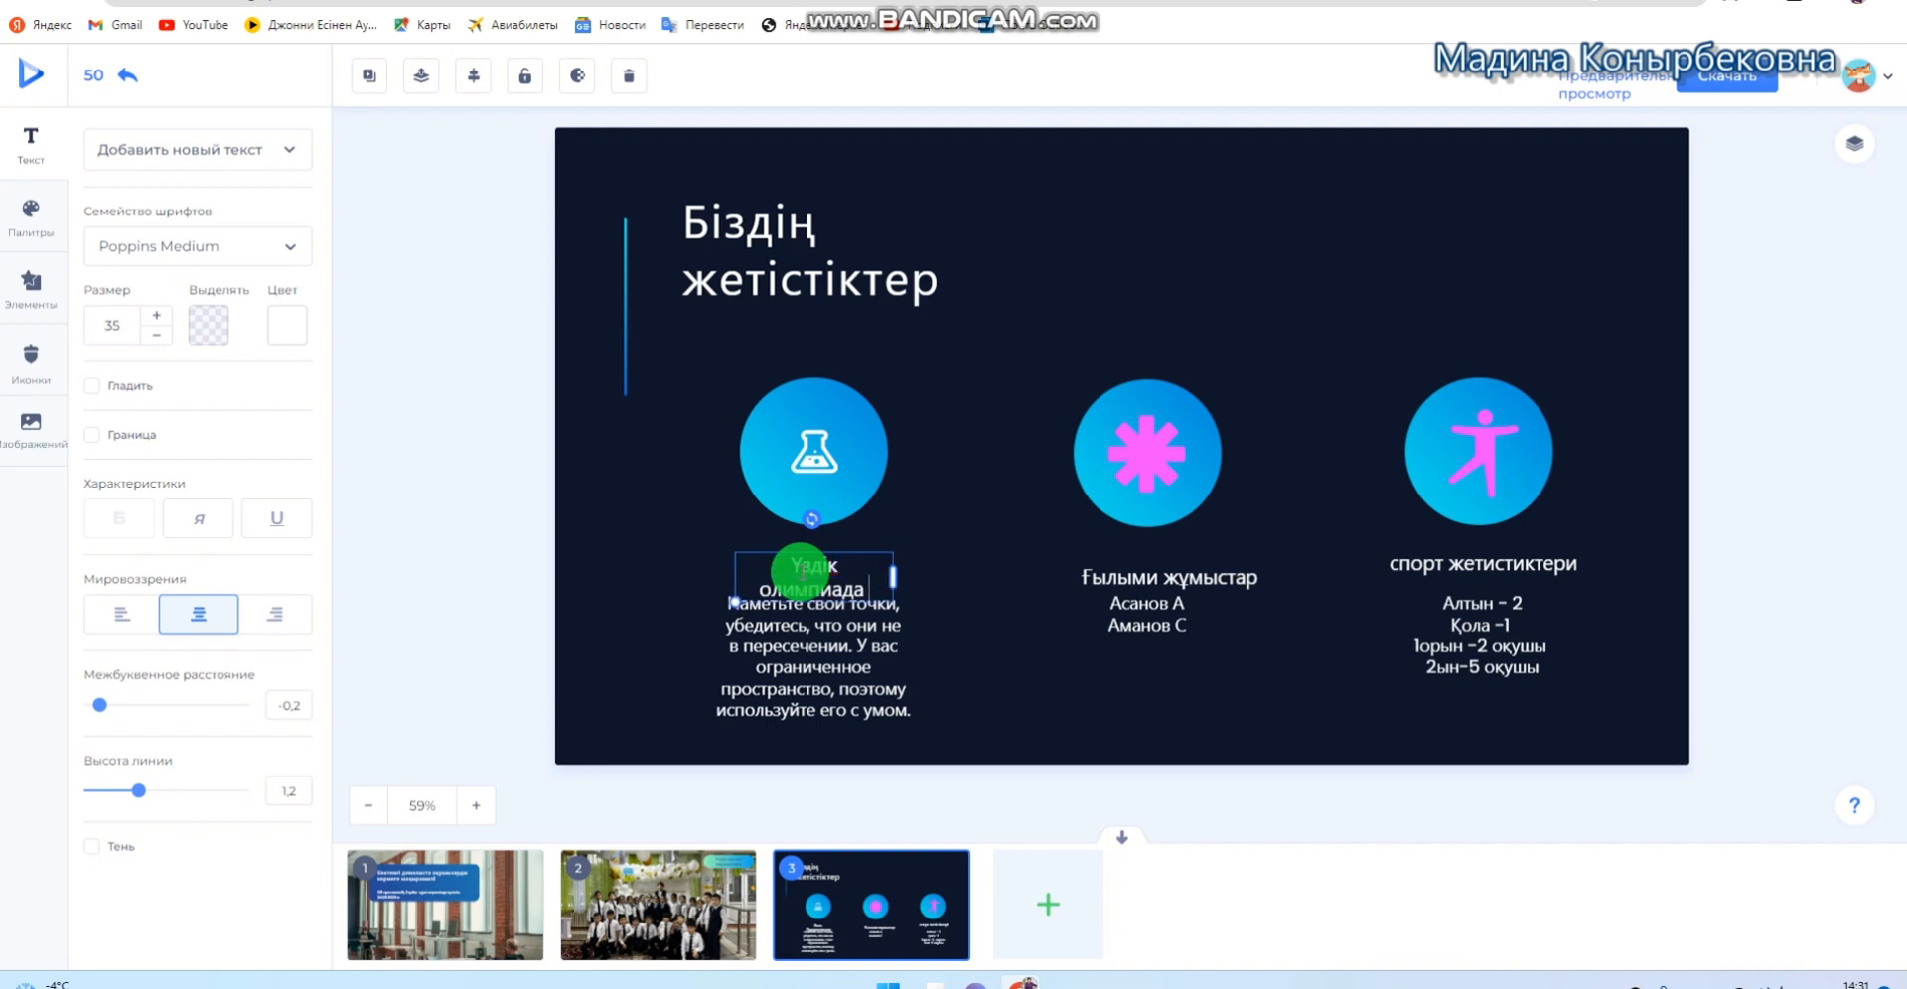
type(" р")
key("BackSpace")
Change the first column's heading to "Оимпиада үздіктері"
triple_click(802, 571)
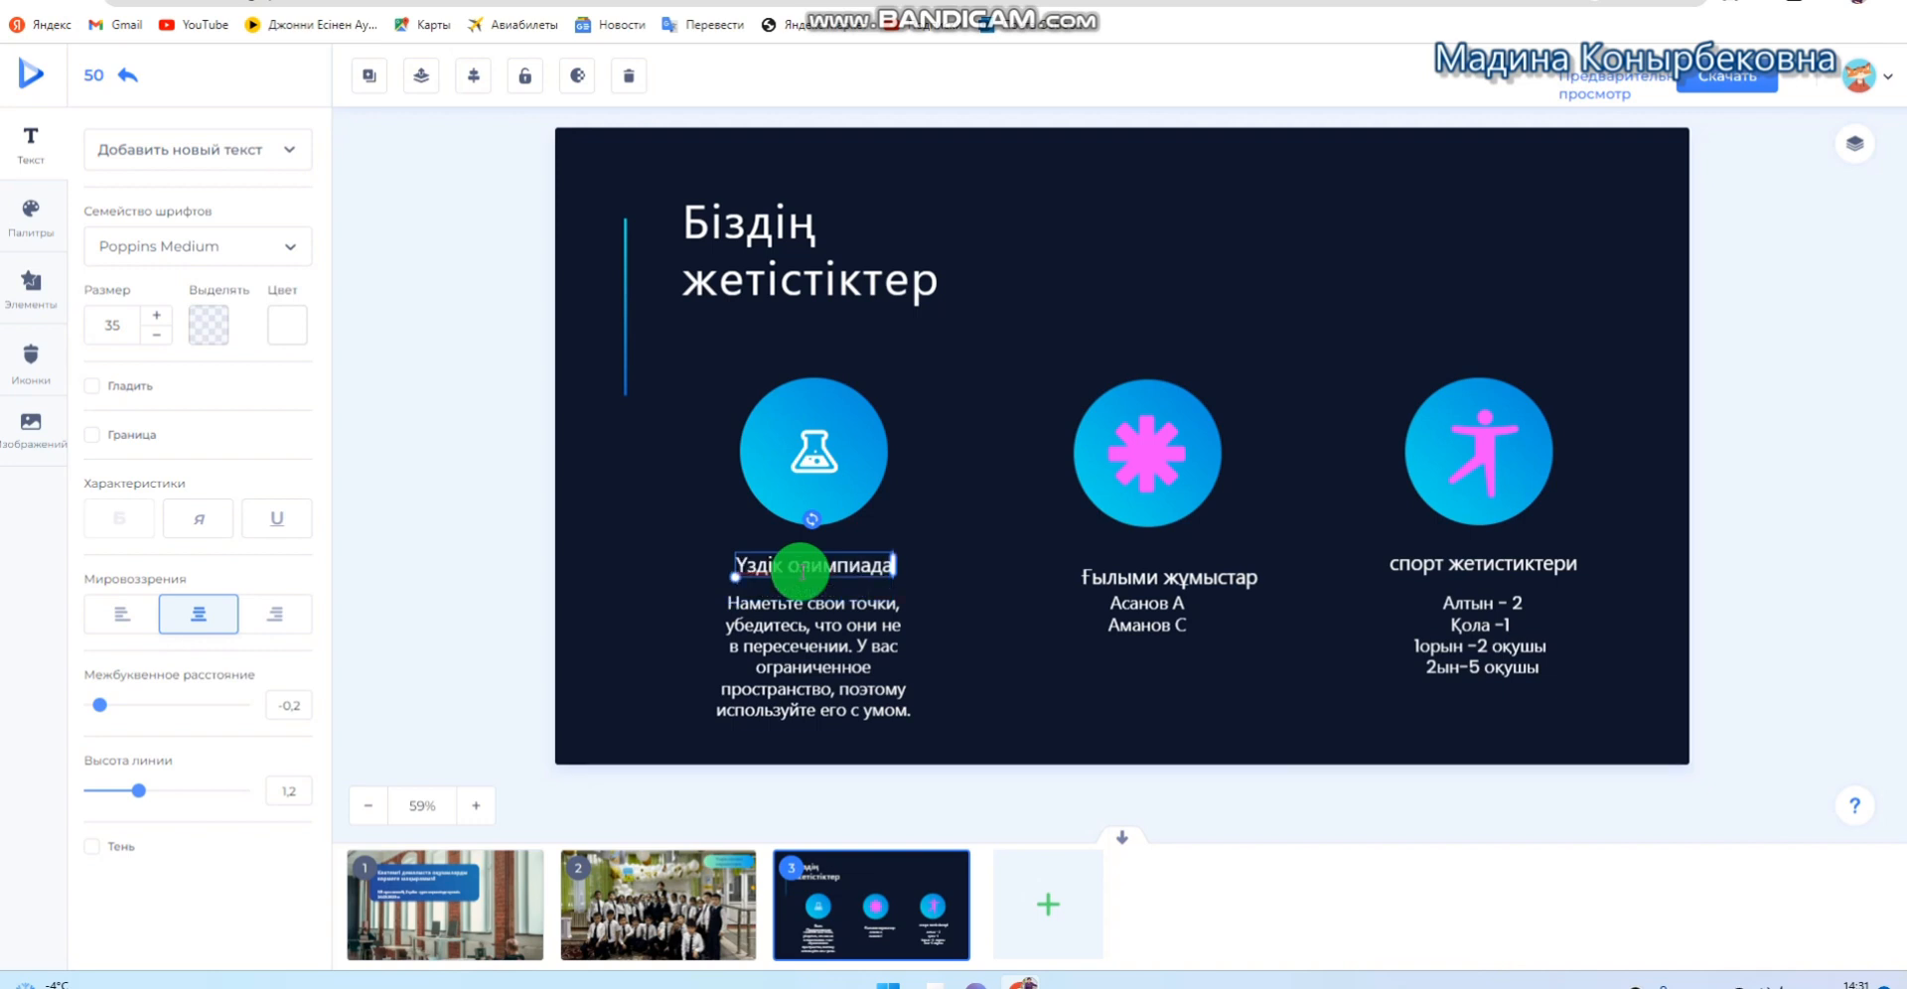
key("BackSpace")
type("Олимпиада үзд")
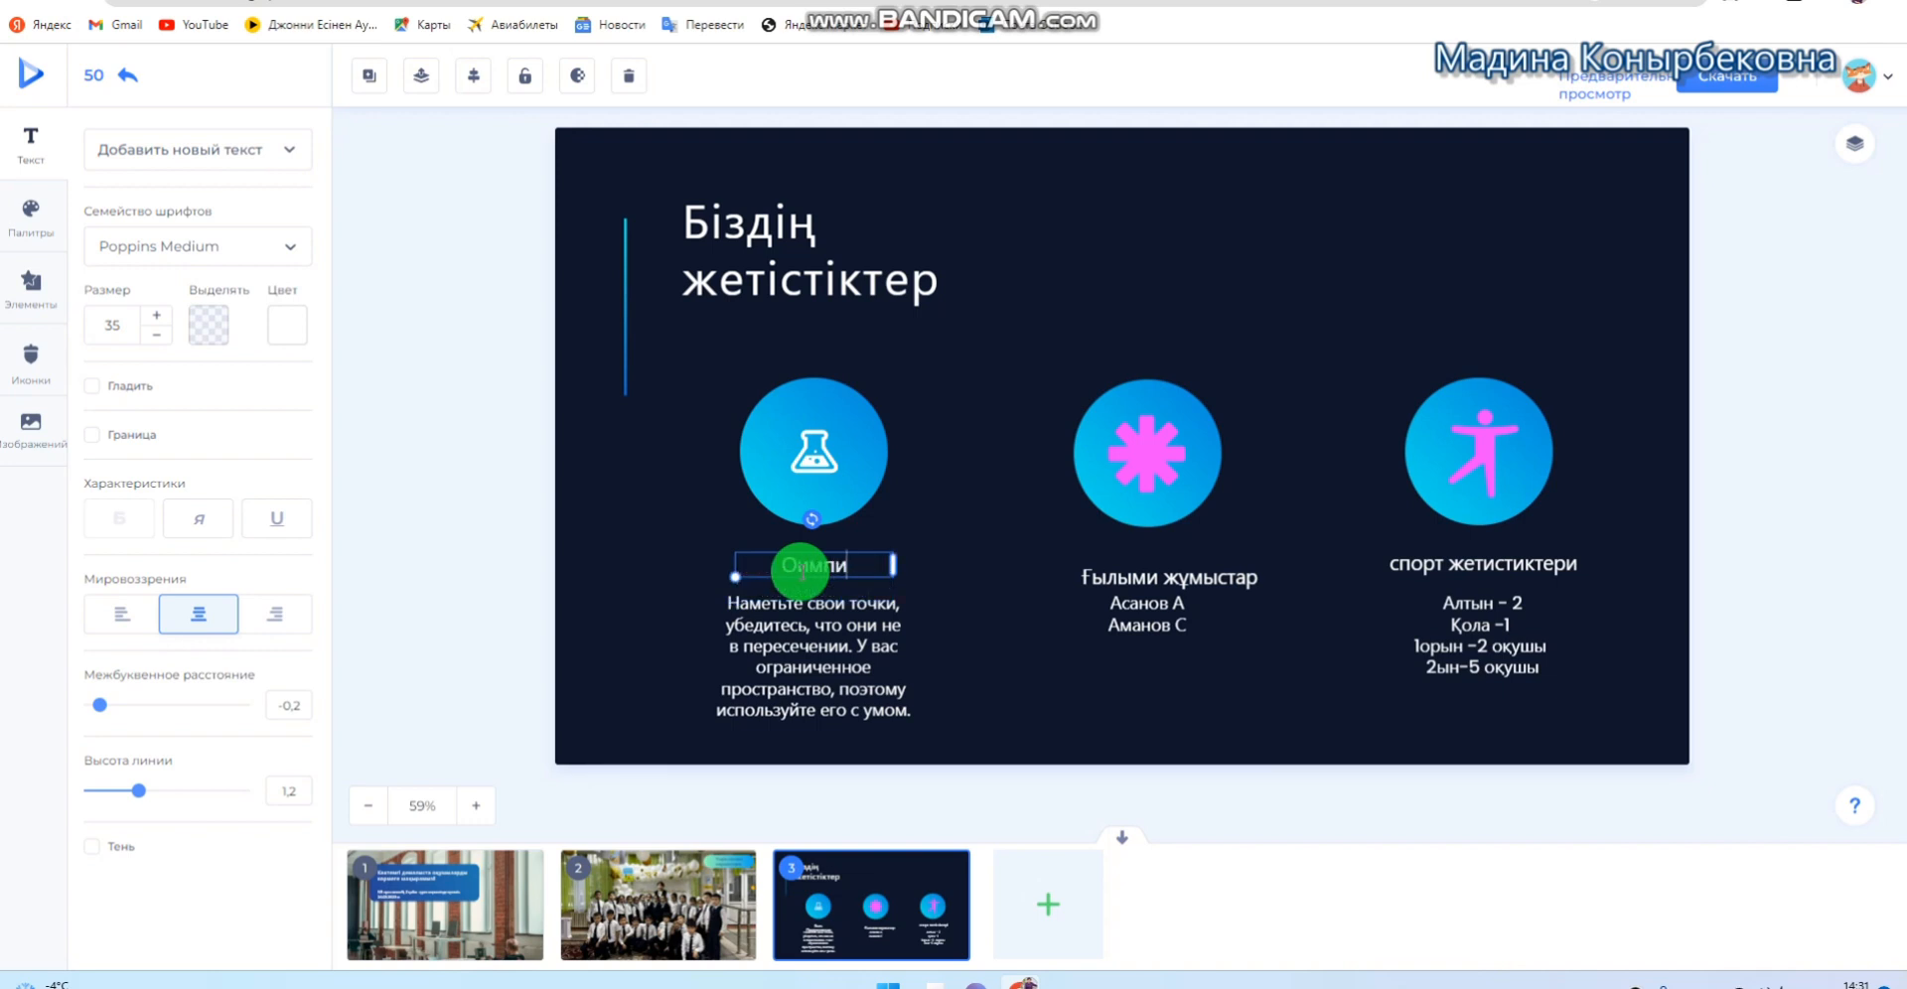
type("іктері")
Replace the first column's placeholder description with two students' surnames and initials on separate lines
double_click(800, 659)
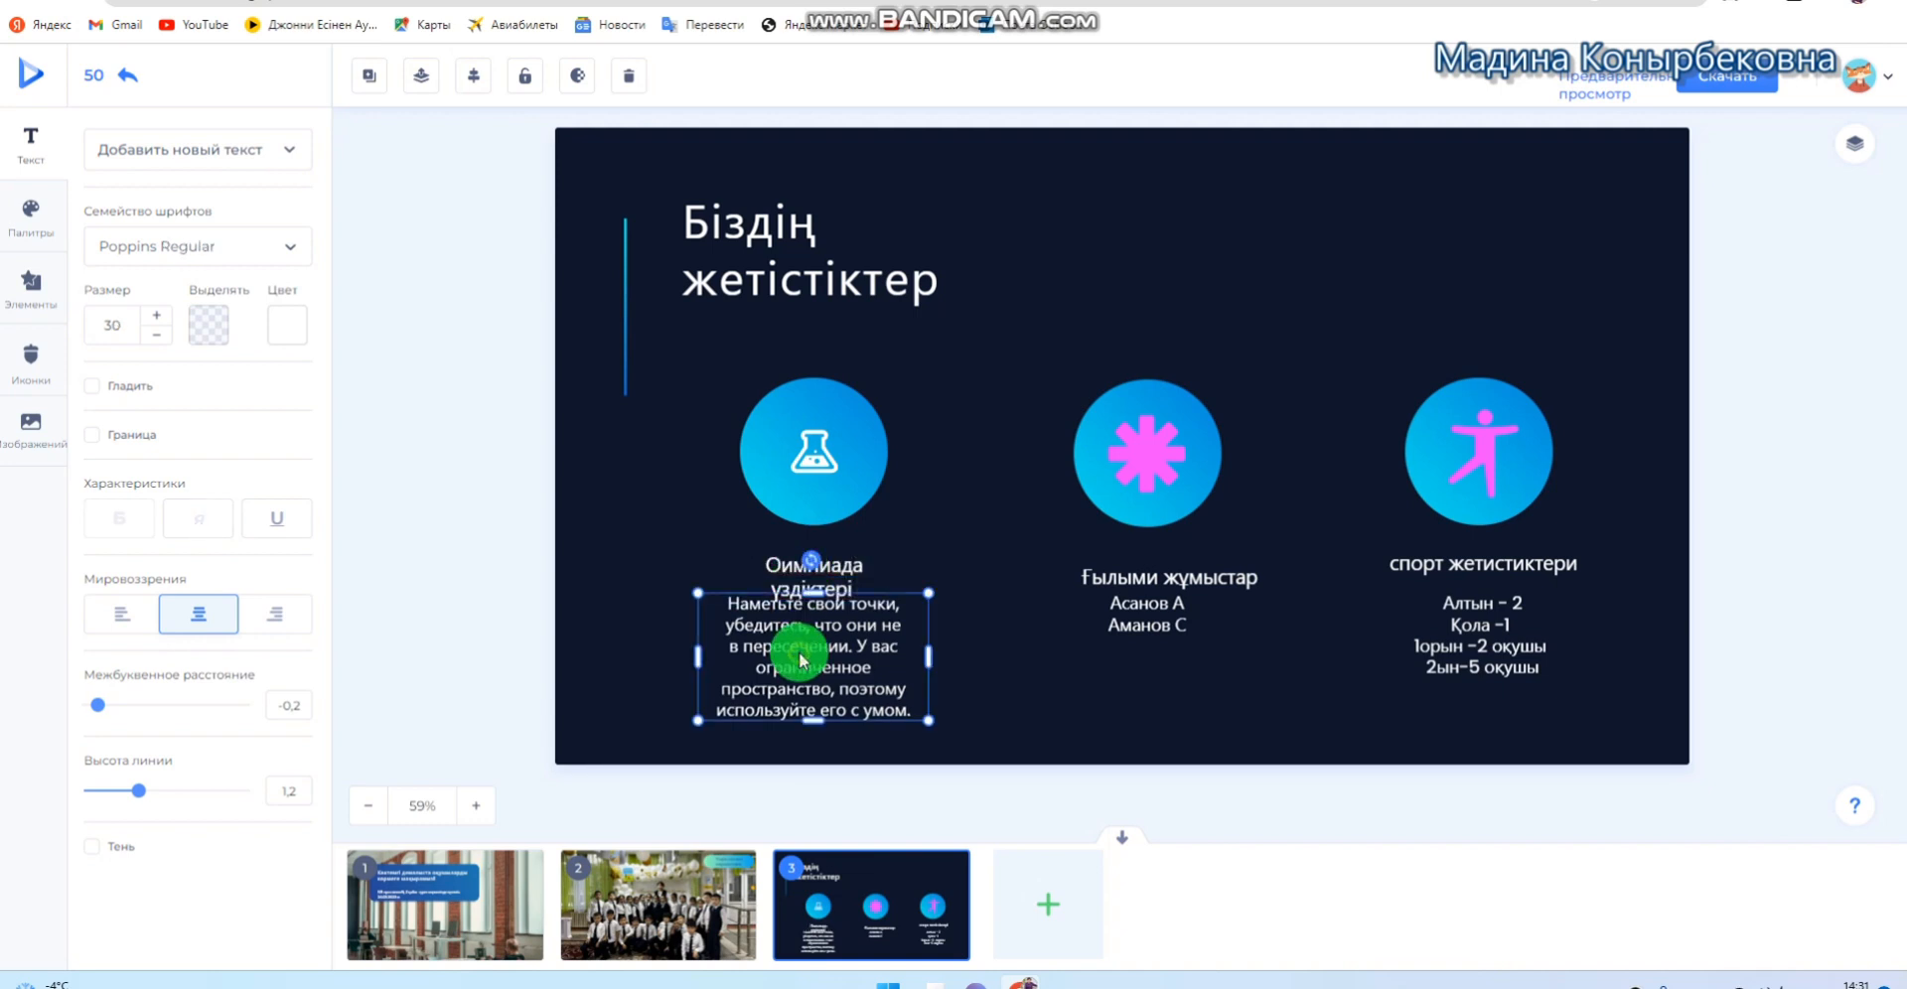
left_click_drag(730, 598, 885, 708)
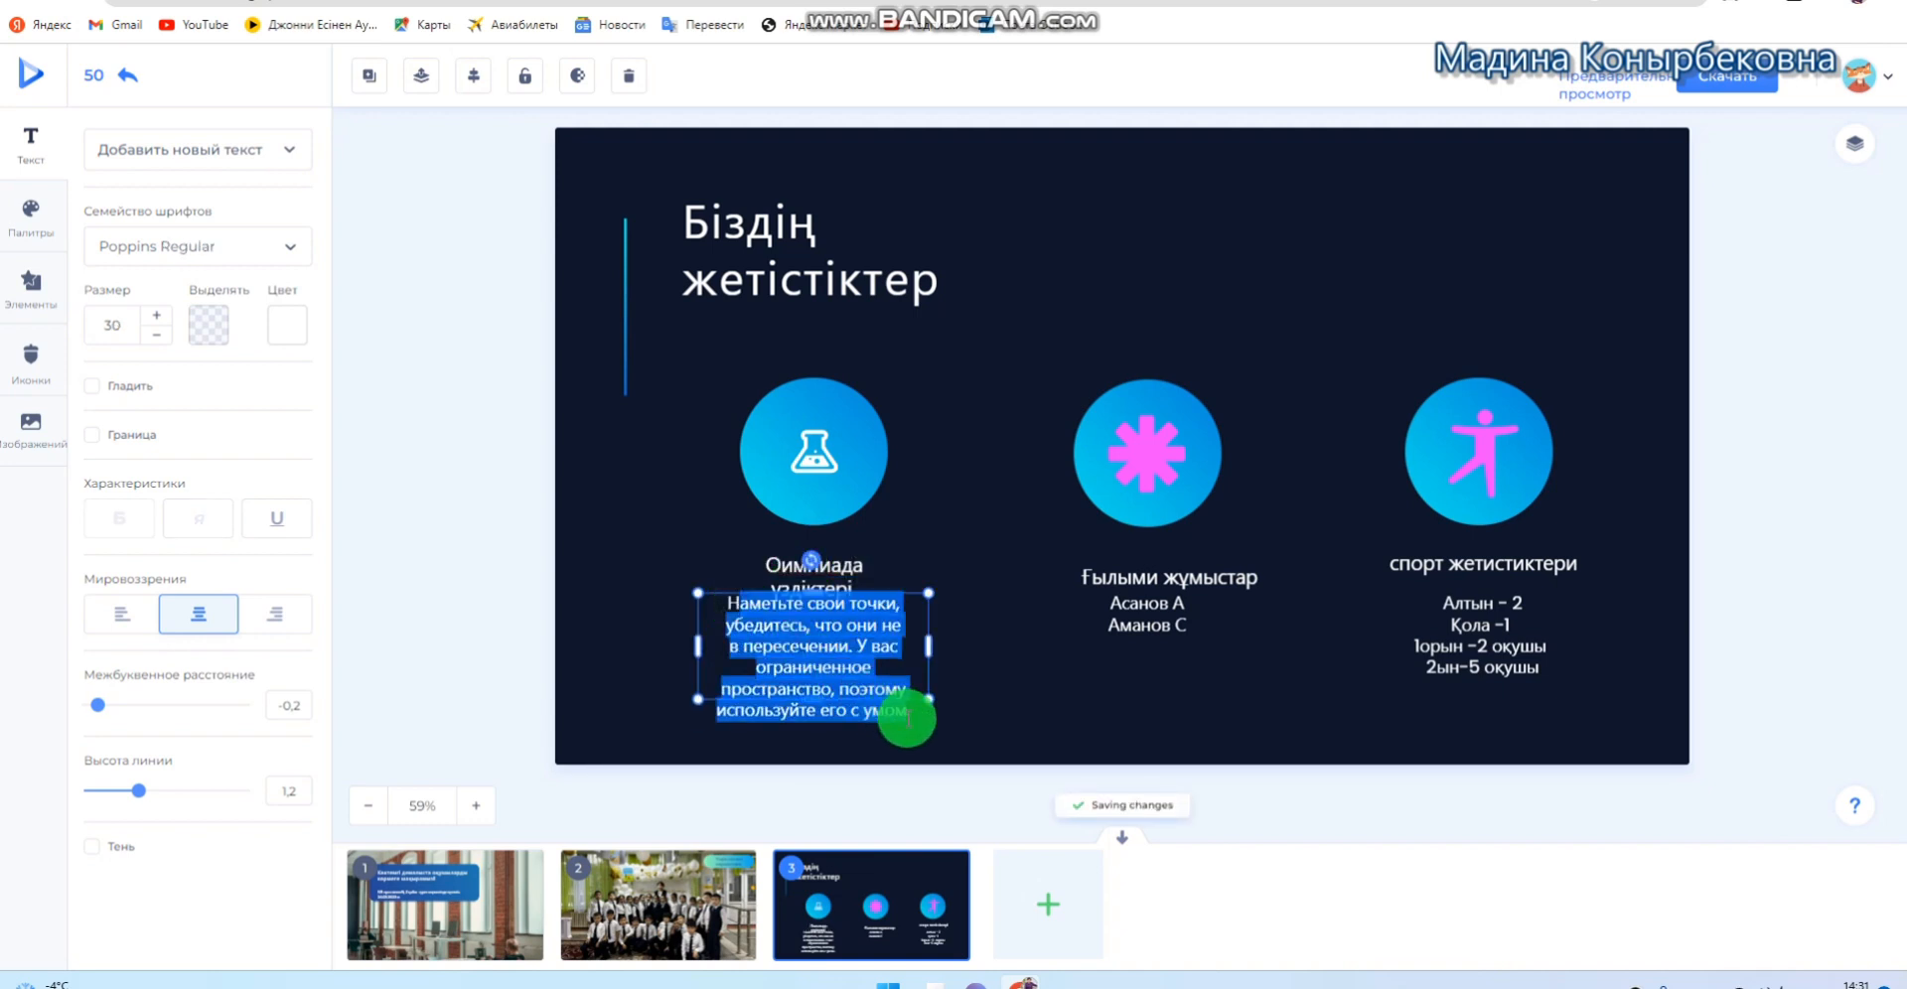
key("BackSpace")
type("а")
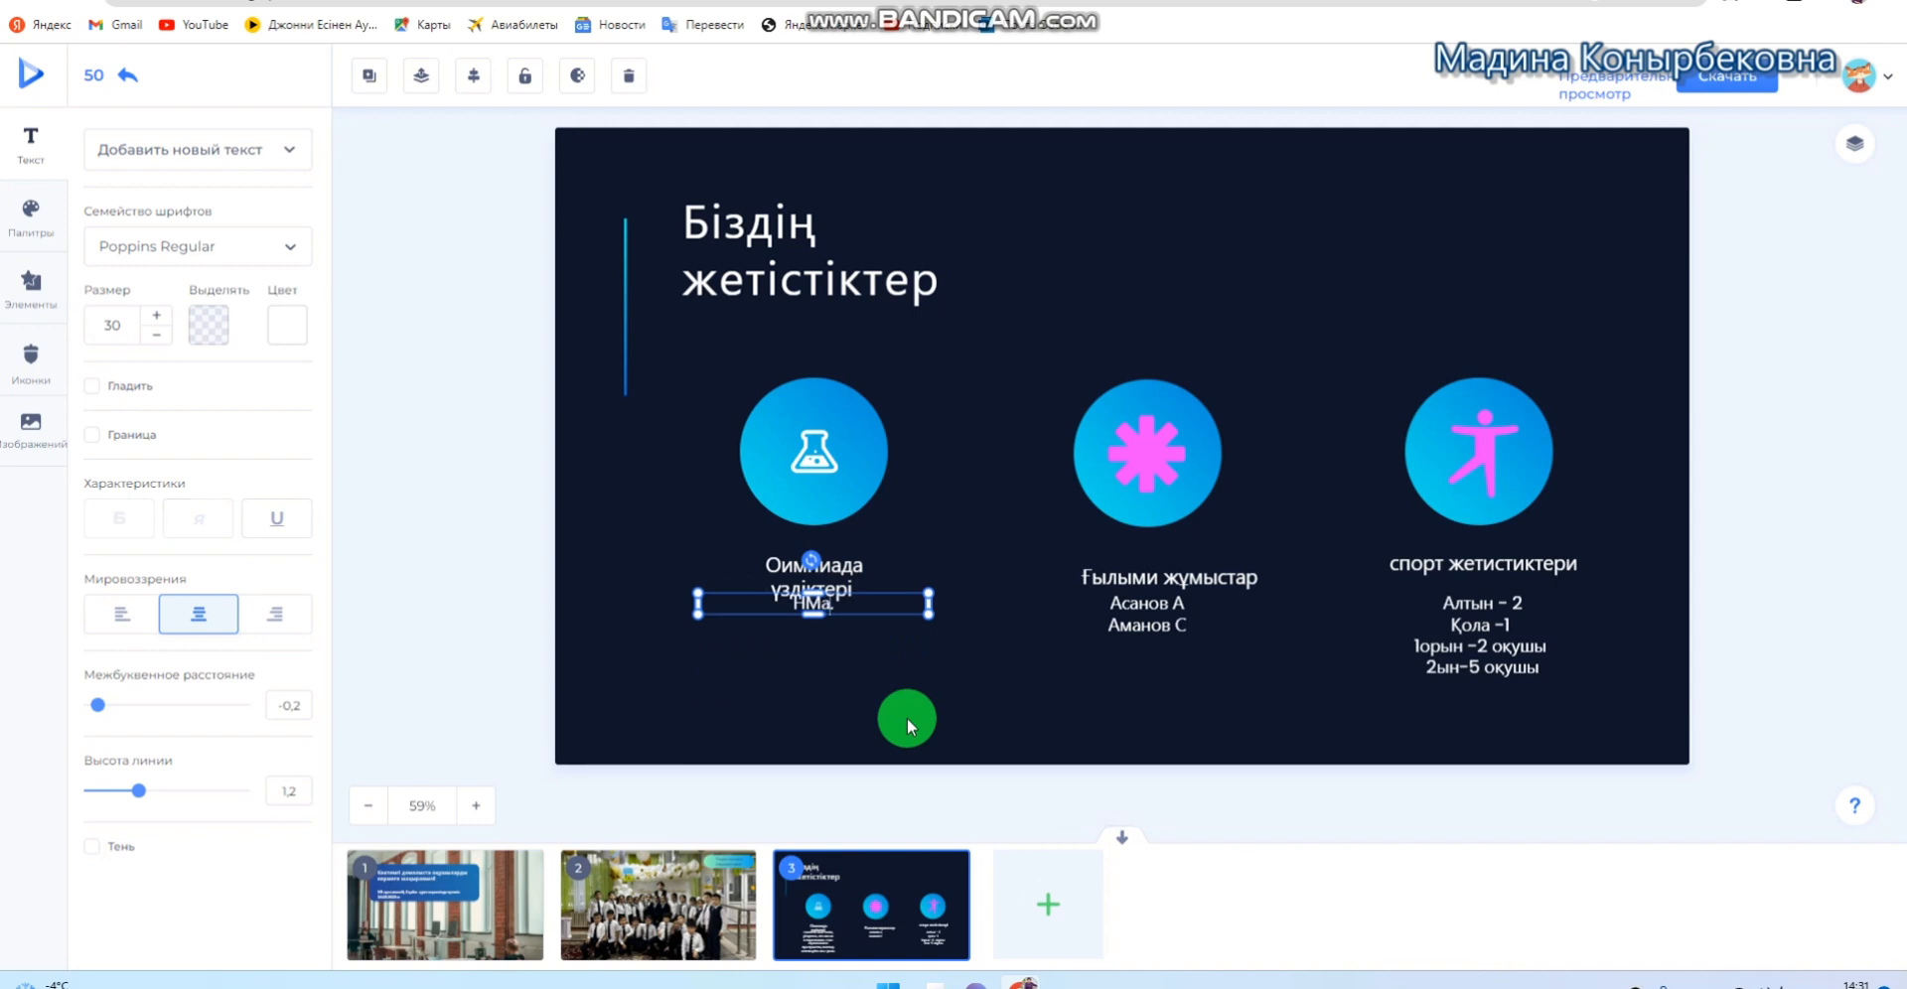
key("BackSpace")
key("BackSpace")
type("ариманов С")
key("Delete")
key("Return")
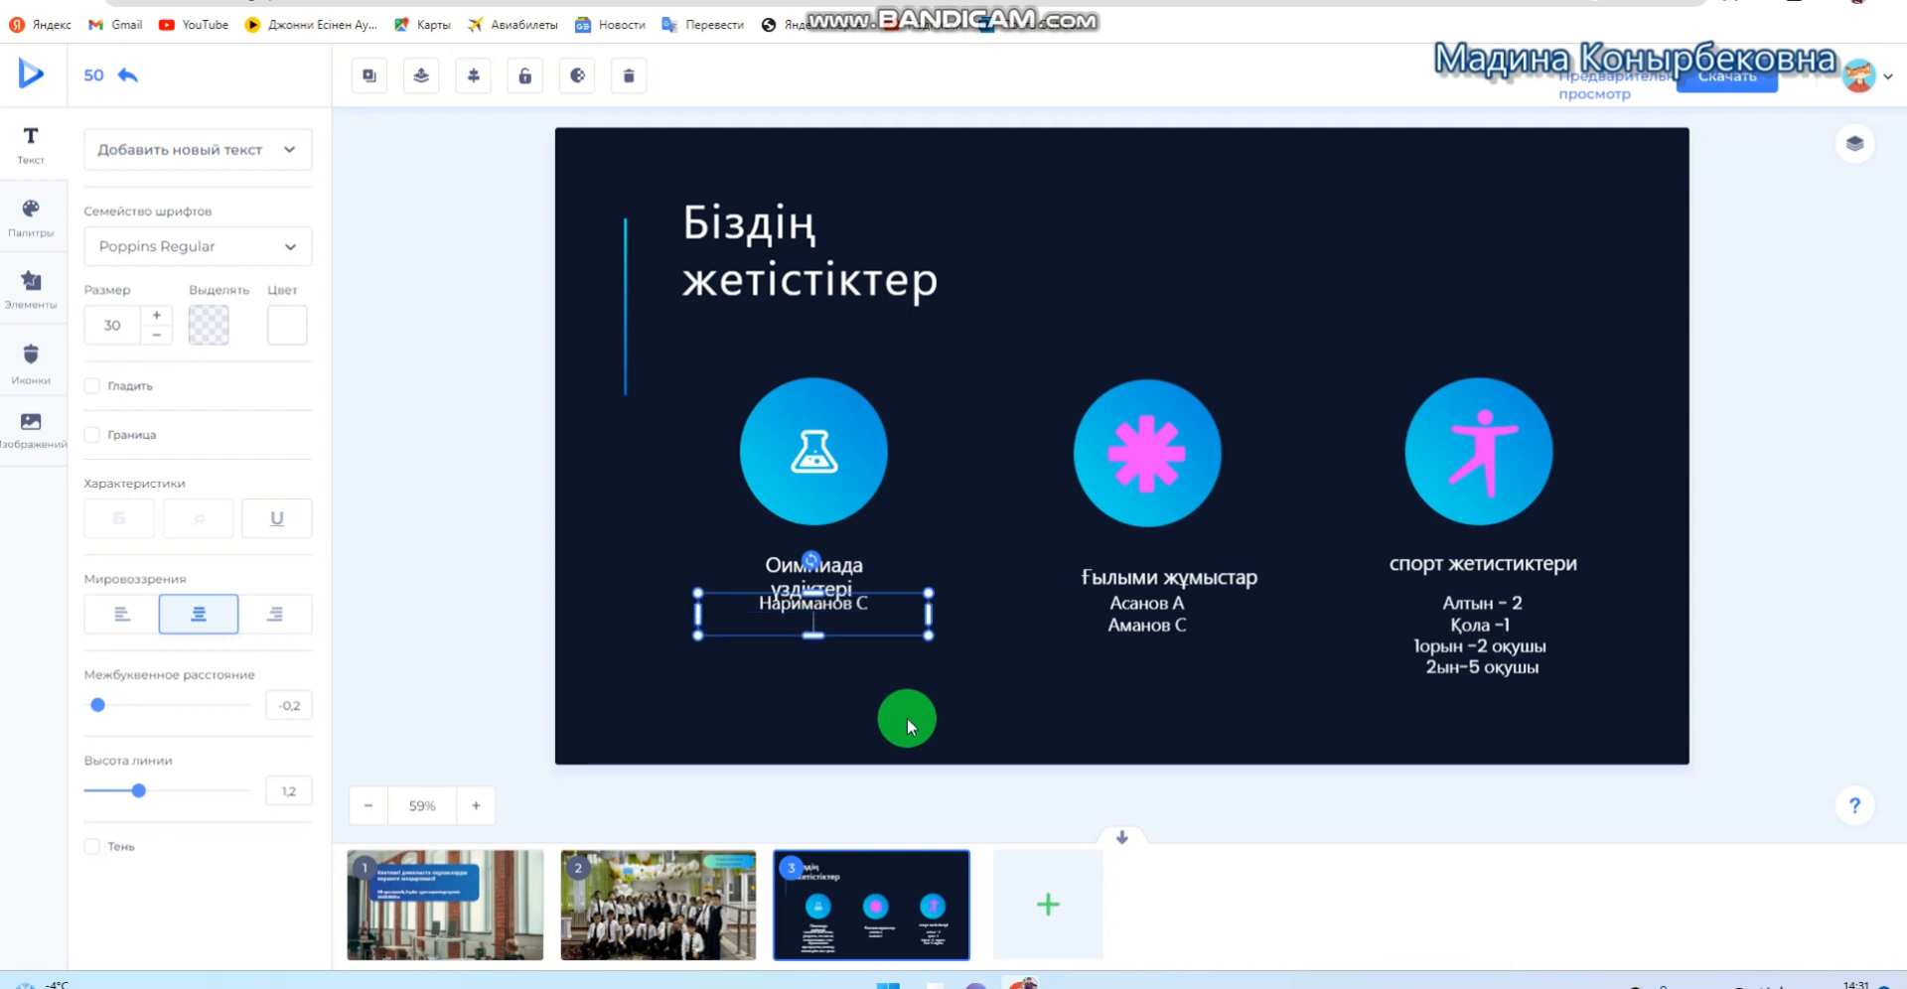
type("Сматов К")
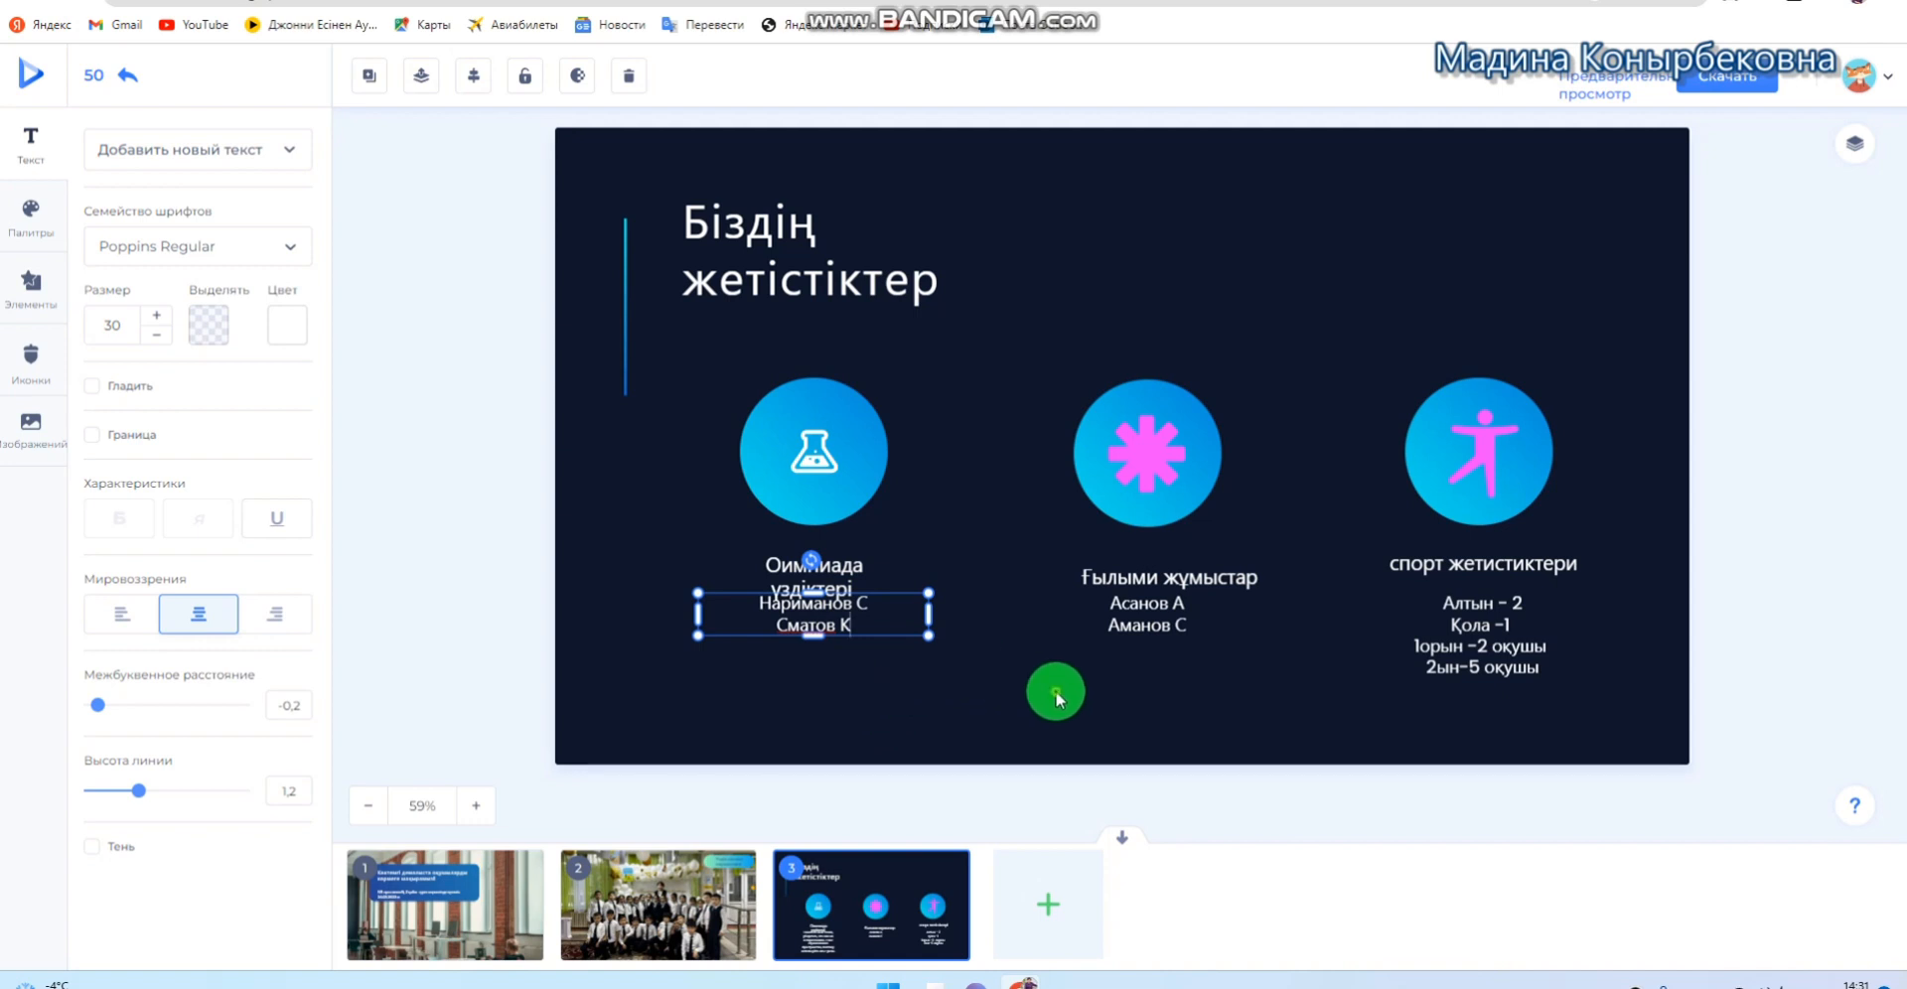
left_click(1053, 691)
Widen the first column's heading box to fit on one line and move the student names slightly lower
left_click(864, 617)
left_click(846, 568)
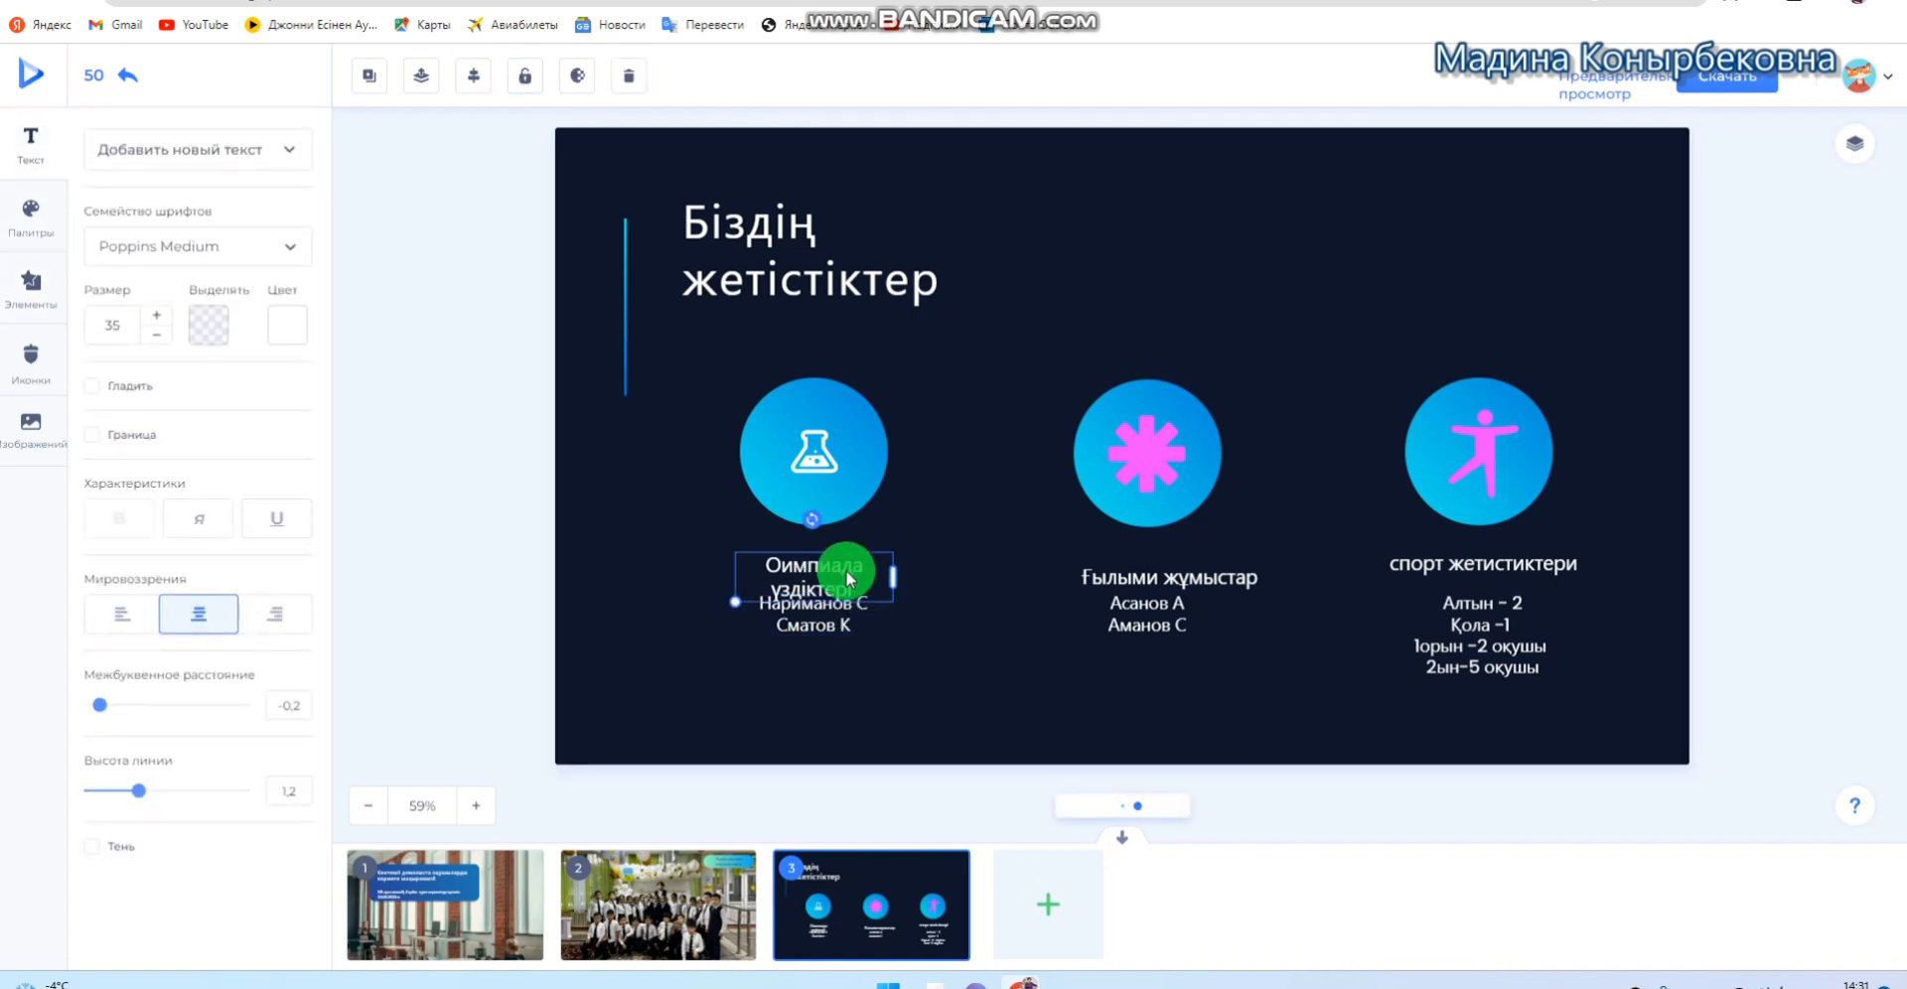
mouse_move(909, 569)
left_mouse_down()
mouse_move(894, 563)
mouse_move(941, 571)
left_mouse_up()
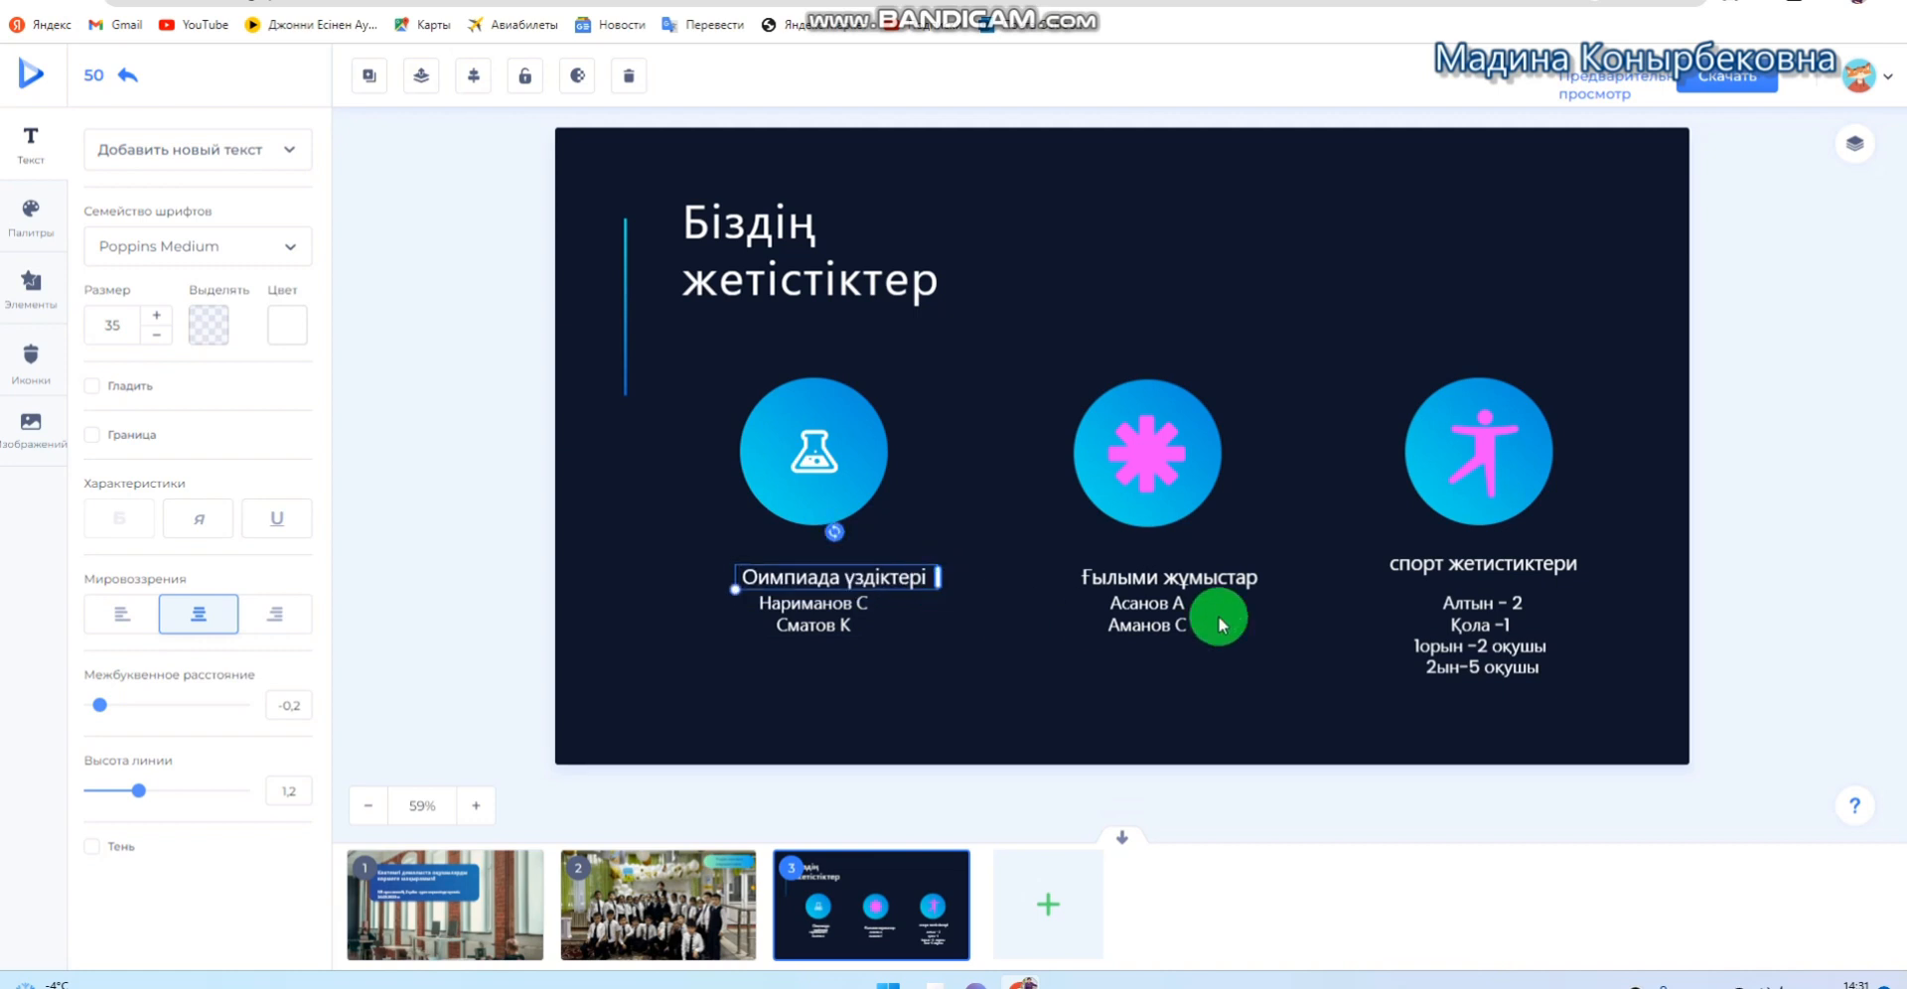
left_click(1737, 516)
left_click(834, 621)
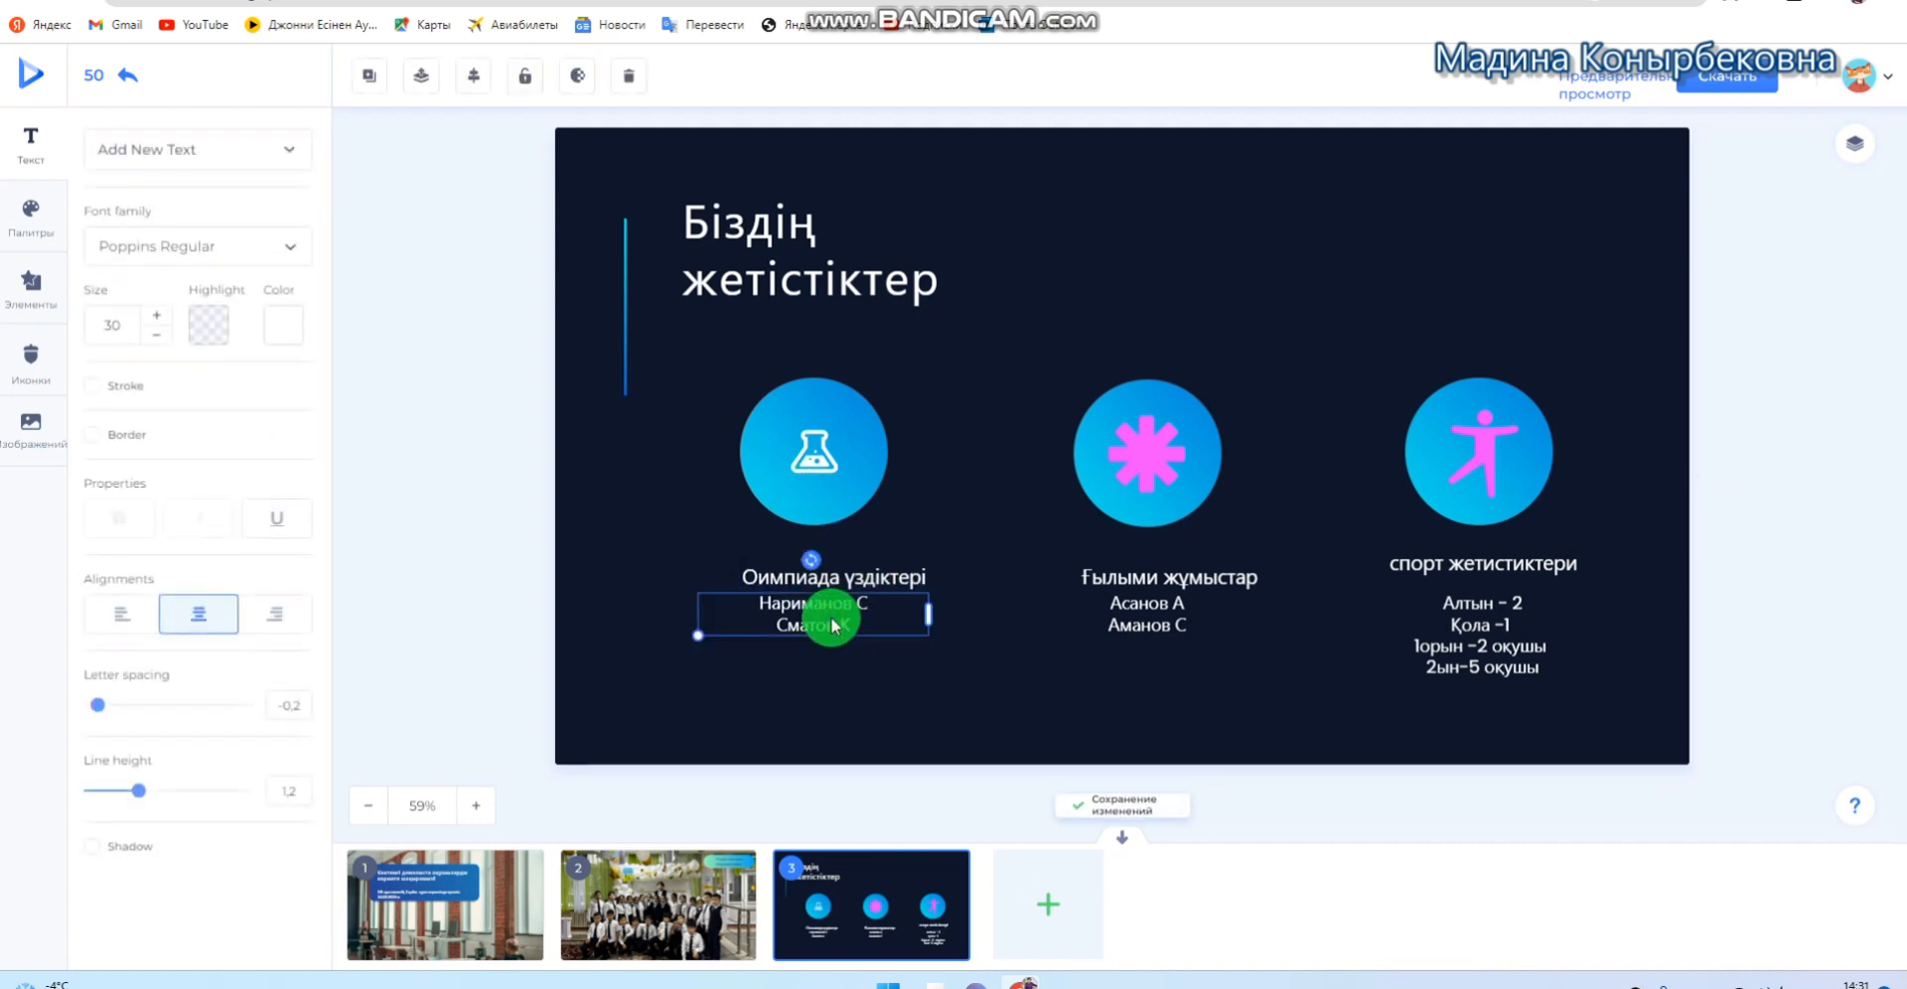
left_click_drag(900, 624, 900, 650)
left_click(1779, 435)
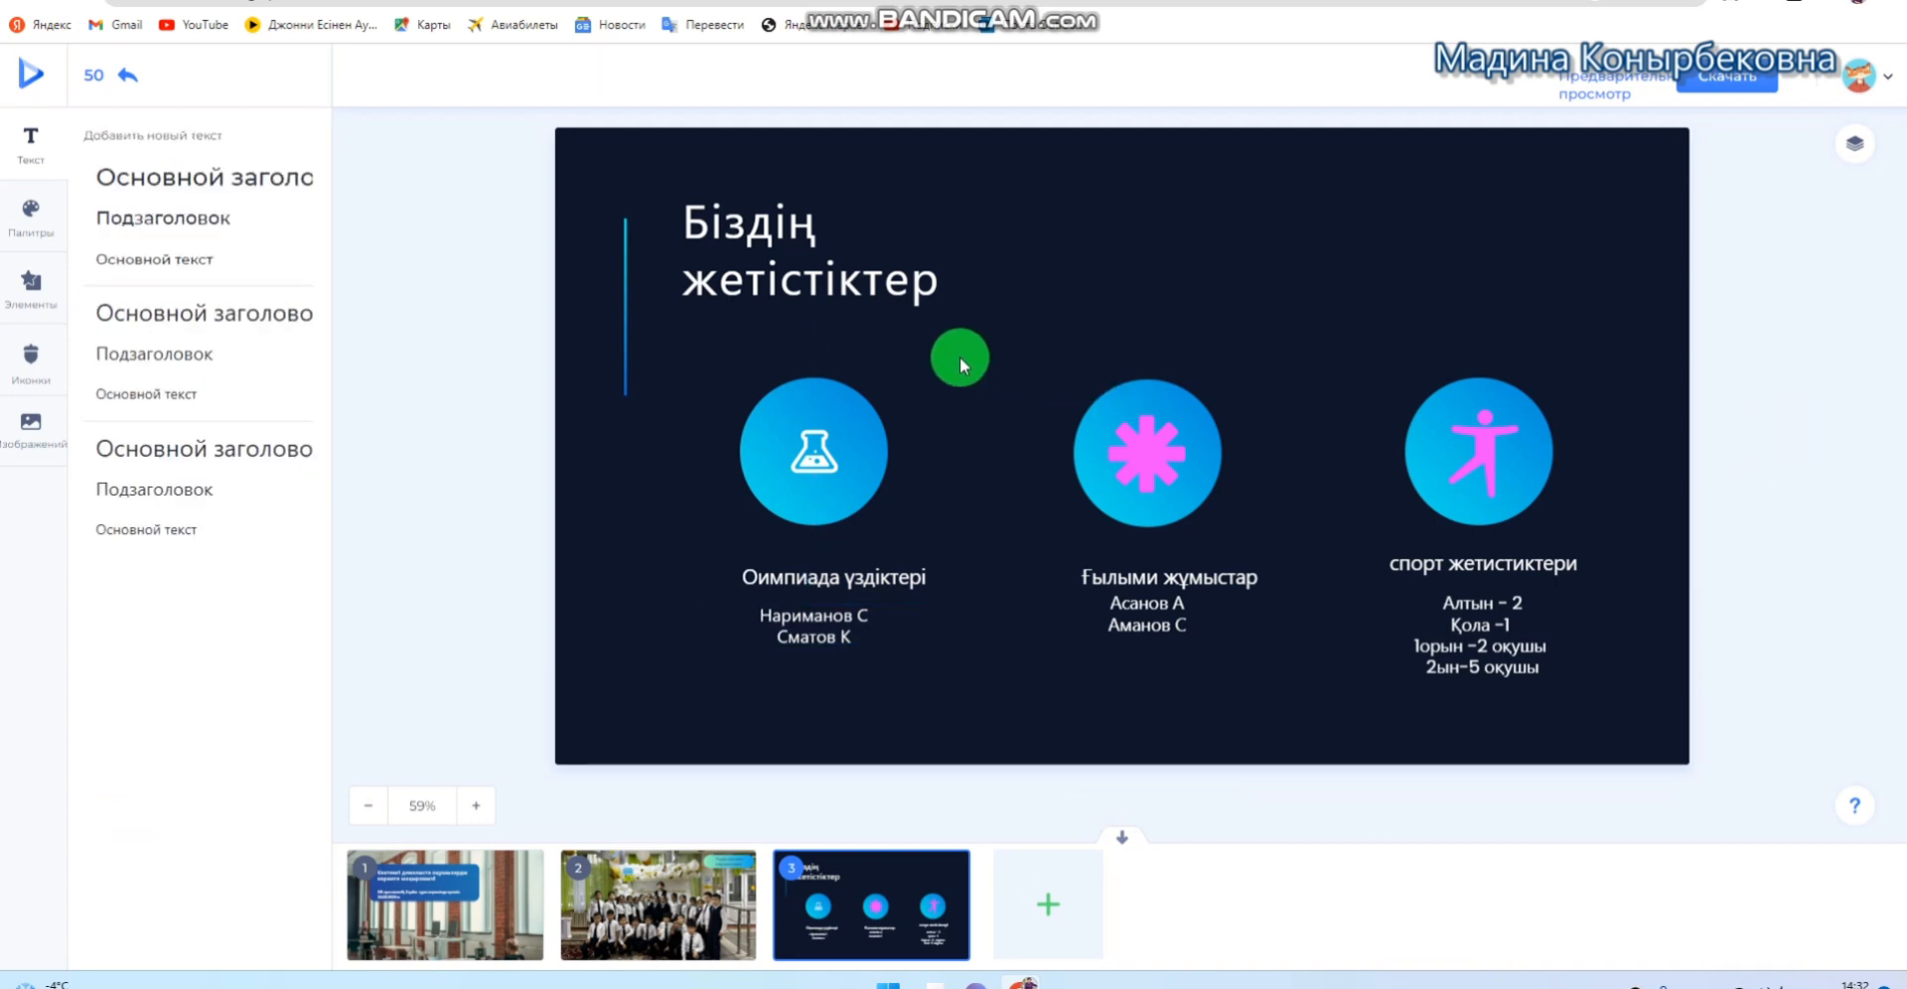
Try centring the text of slide 3's title and restore its left alignment
left_click(822, 298)
mouse_move(985, 249)
left_mouse_down()
mouse_move(1065, 255)
mouse_move(989, 263)
left_mouse_up()
left_click(438, 644)
left_click(758, 286)
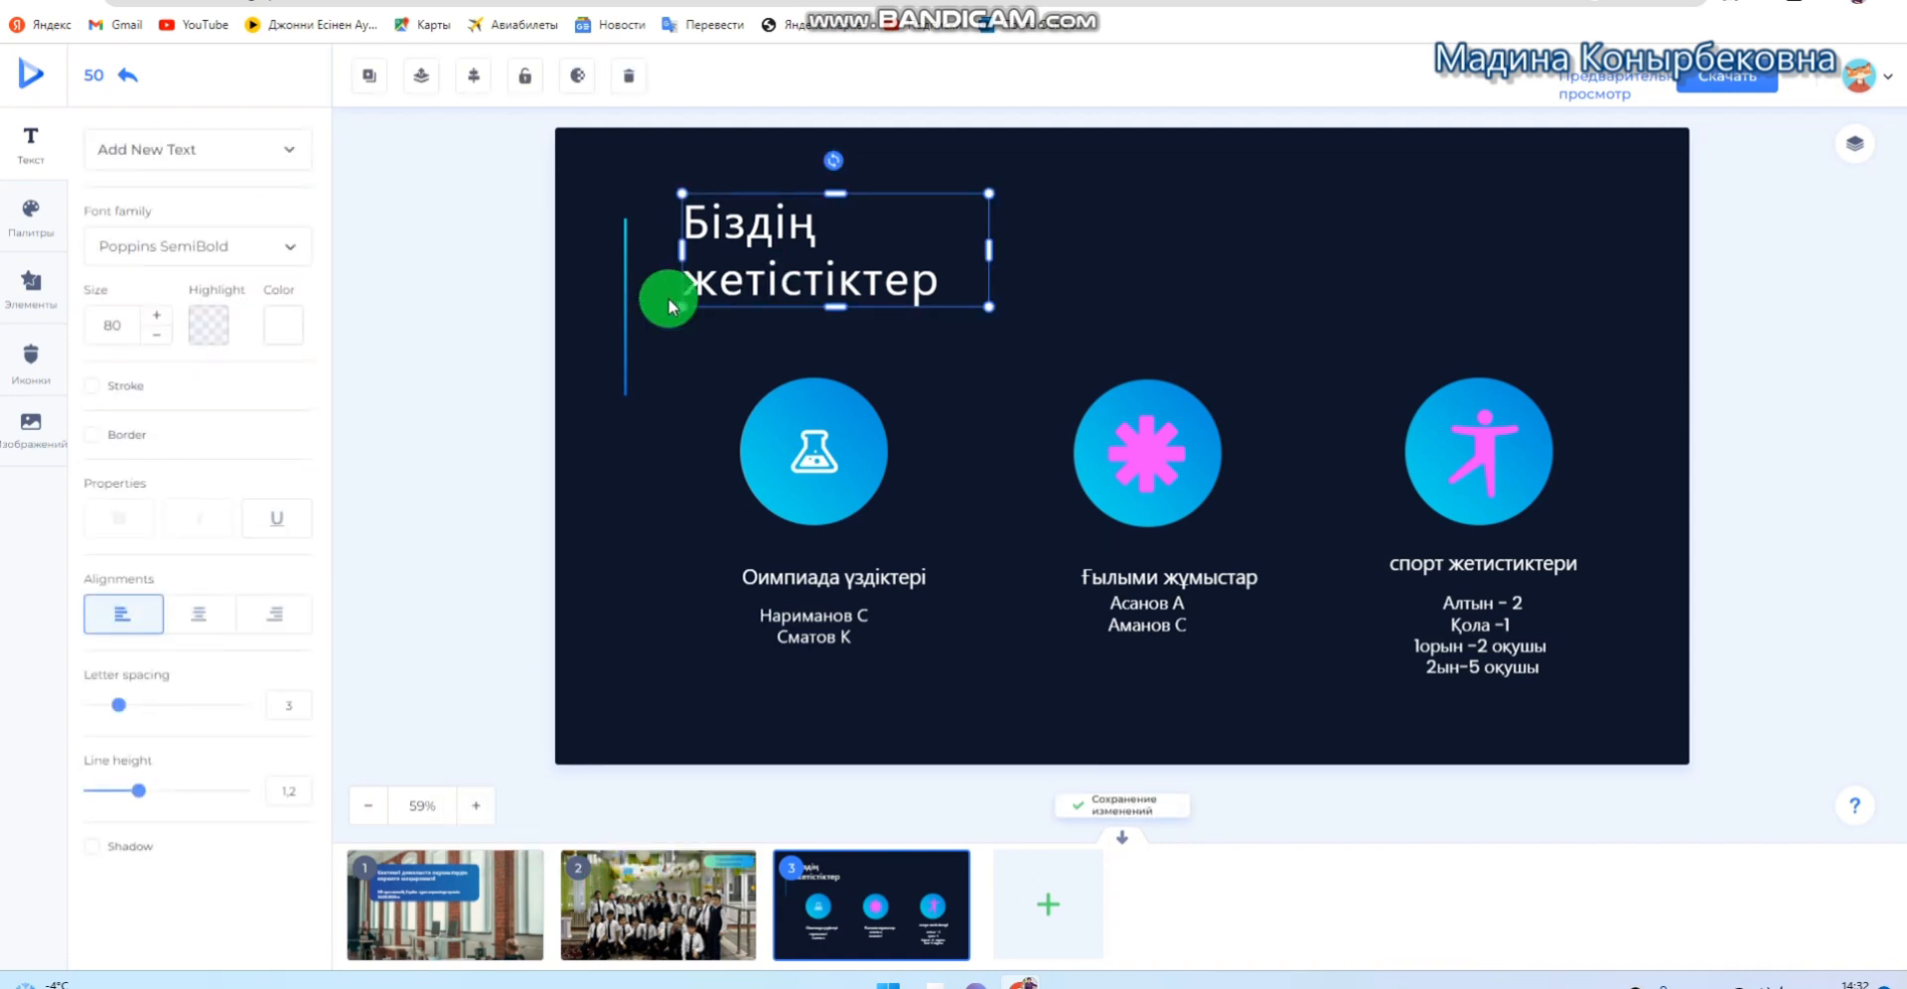
left_click(209, 616)
left_click(144, 616)
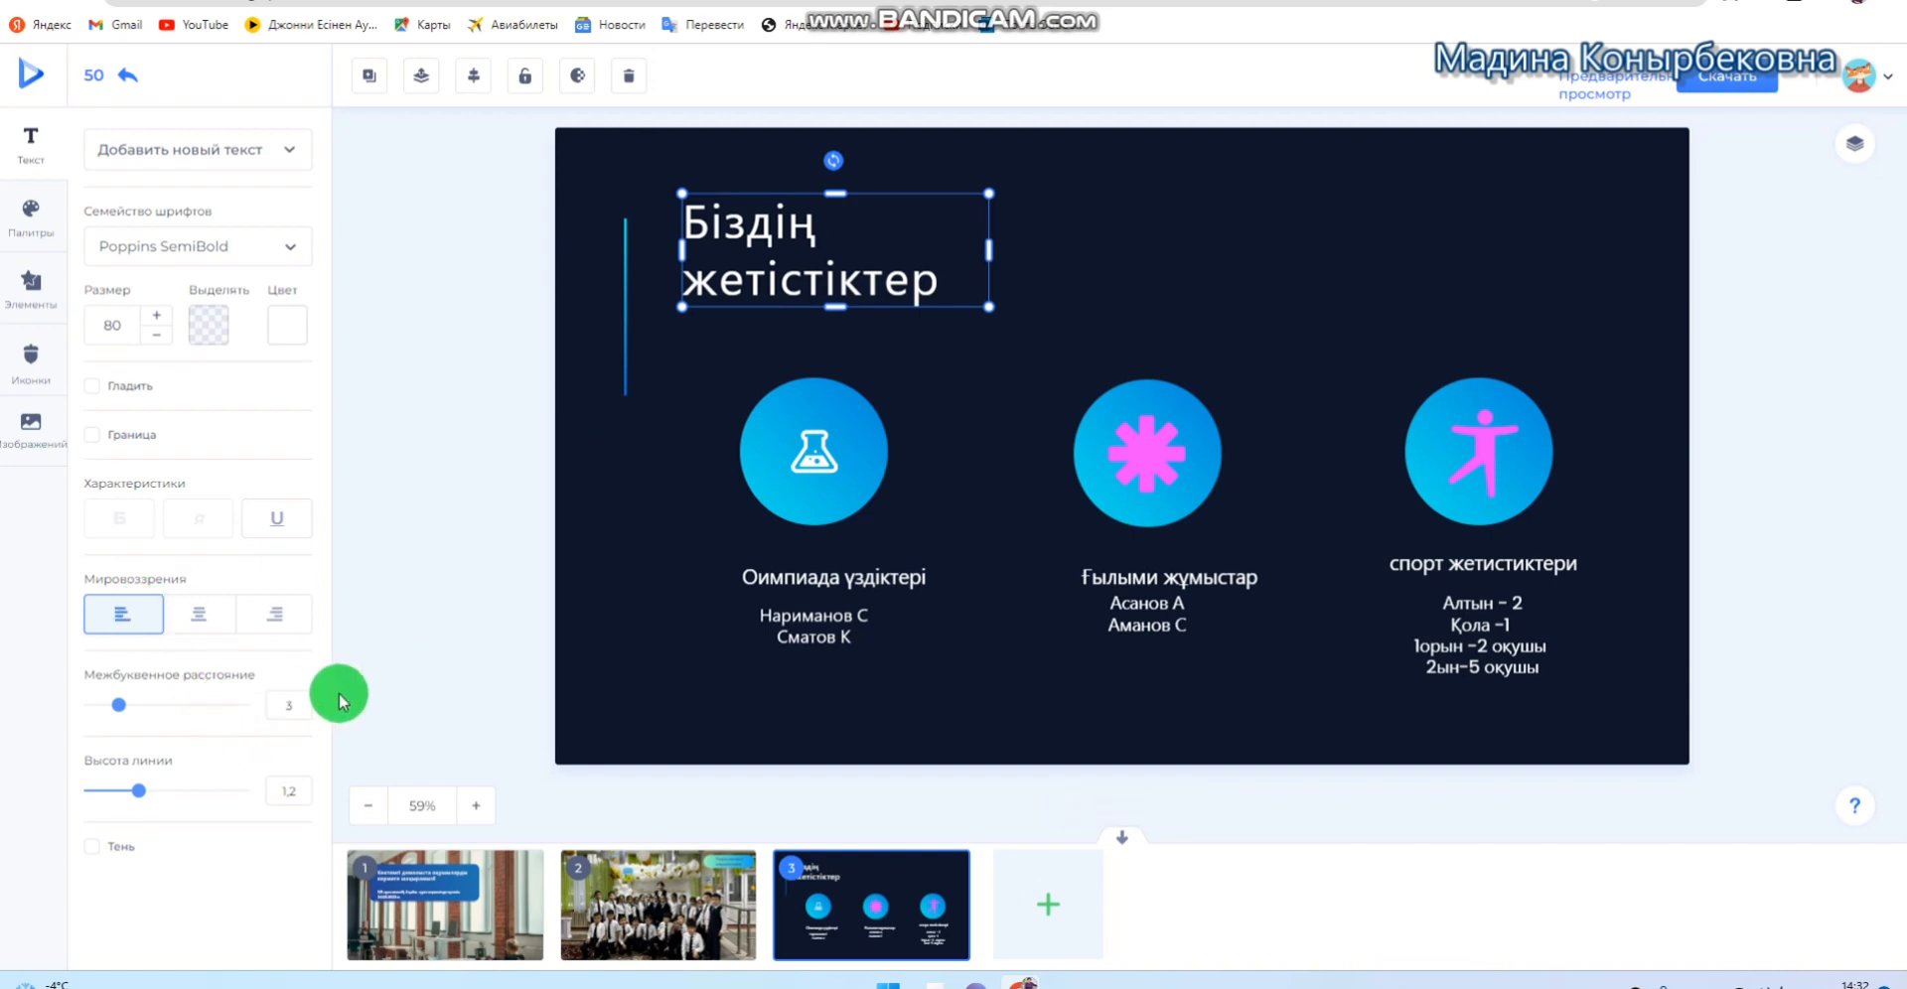
left_click(431, 640)
Check the finished slides and start the full-screen preview from slide 1
left_click(468, 883)
left_click(609, 900)
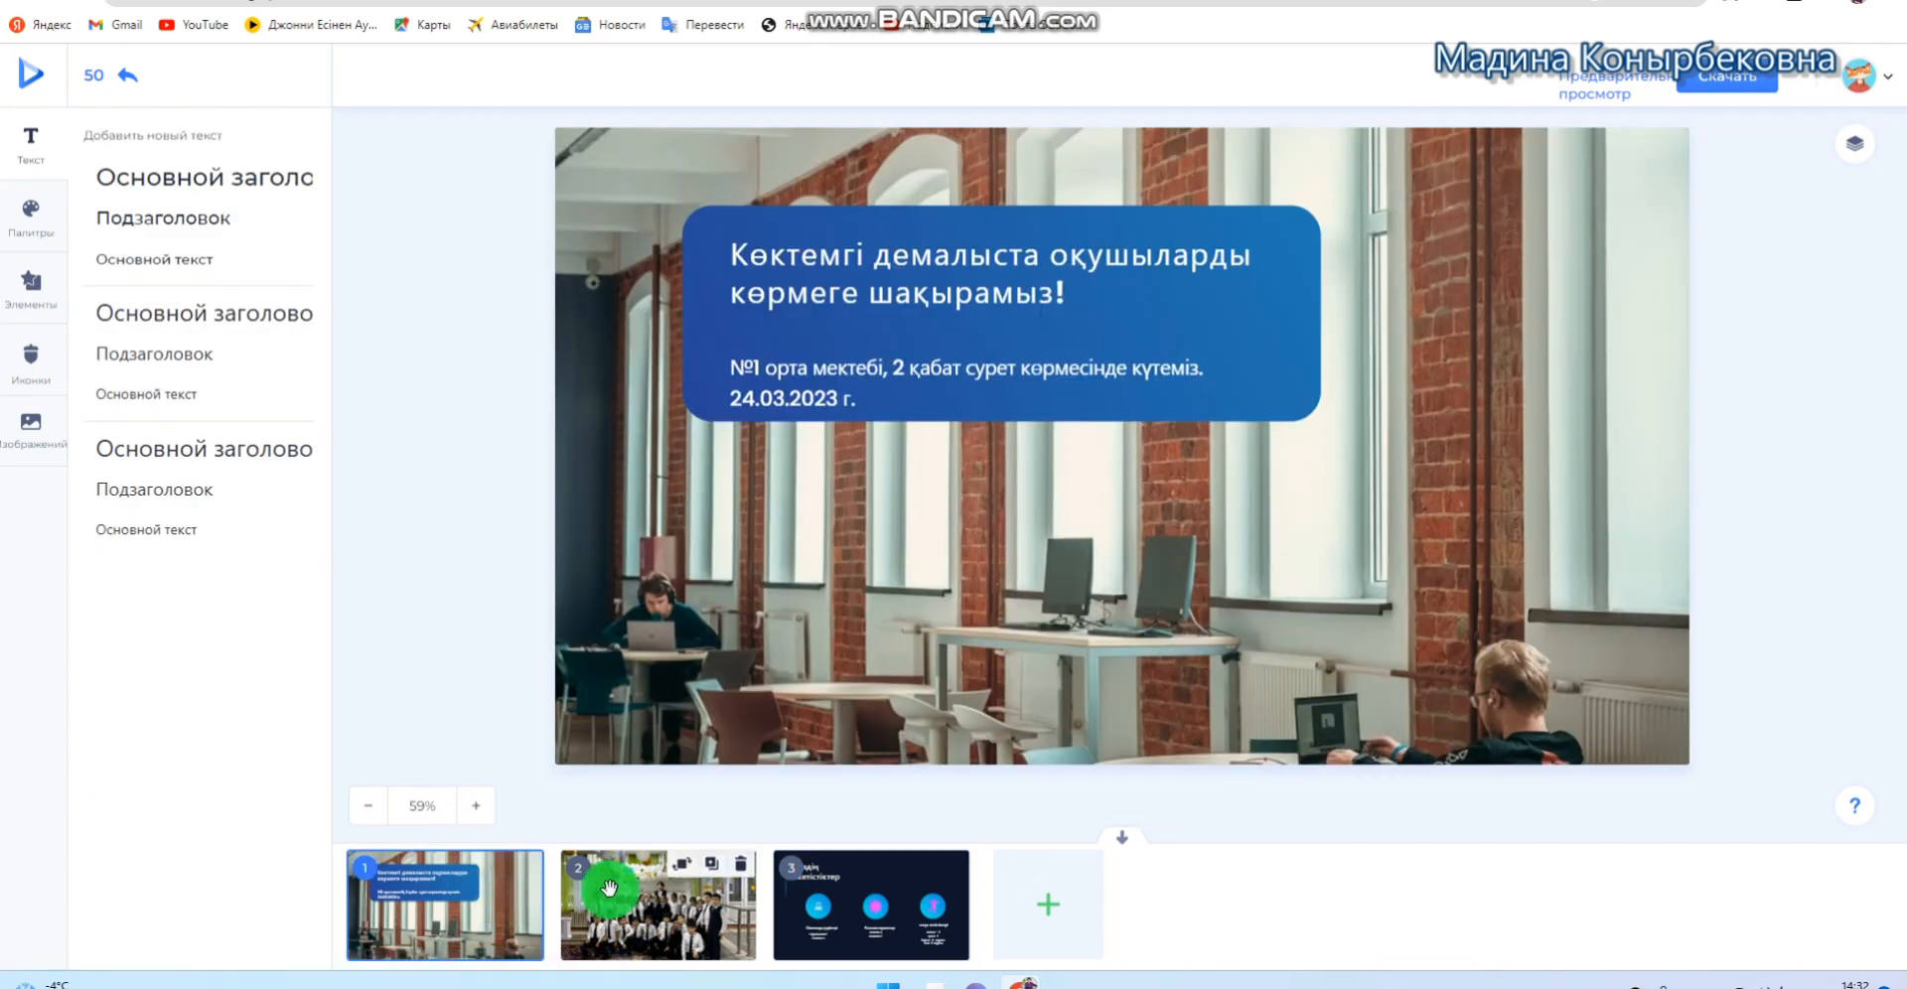
left_click(823, 910)
left_click(418, 932)
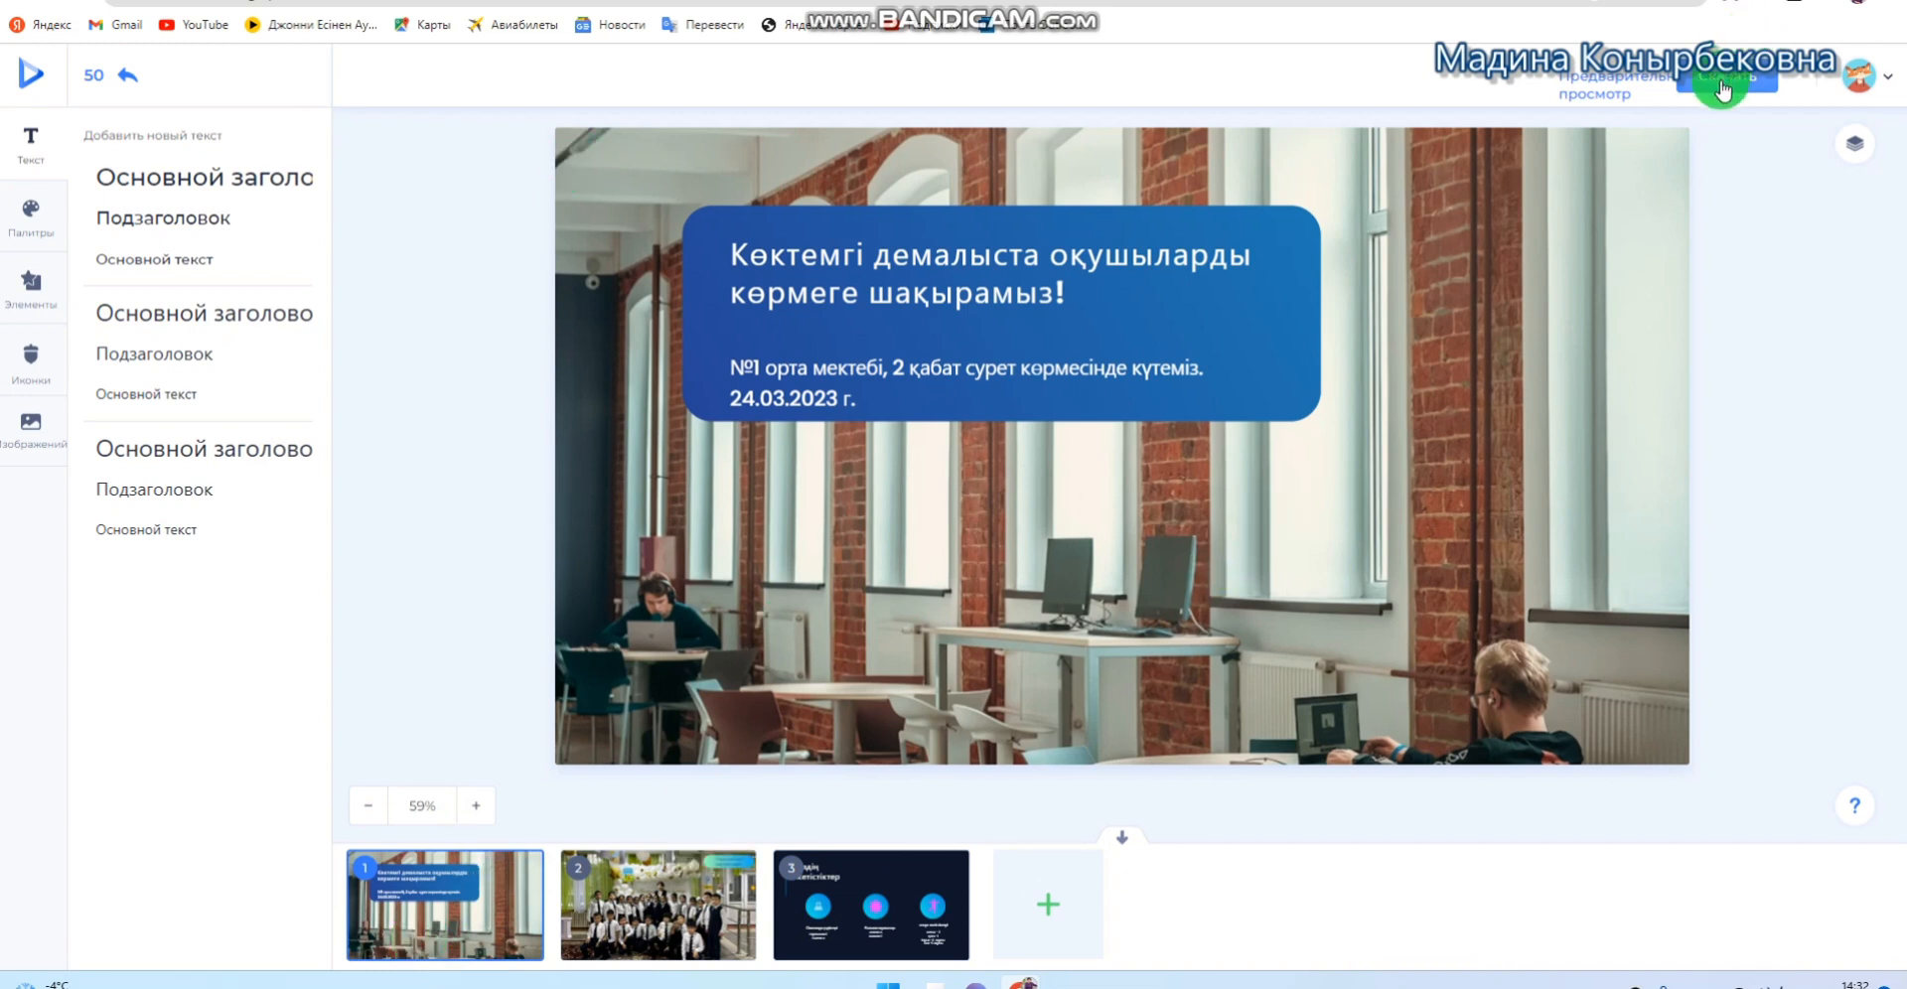
left_click(1619, 87)
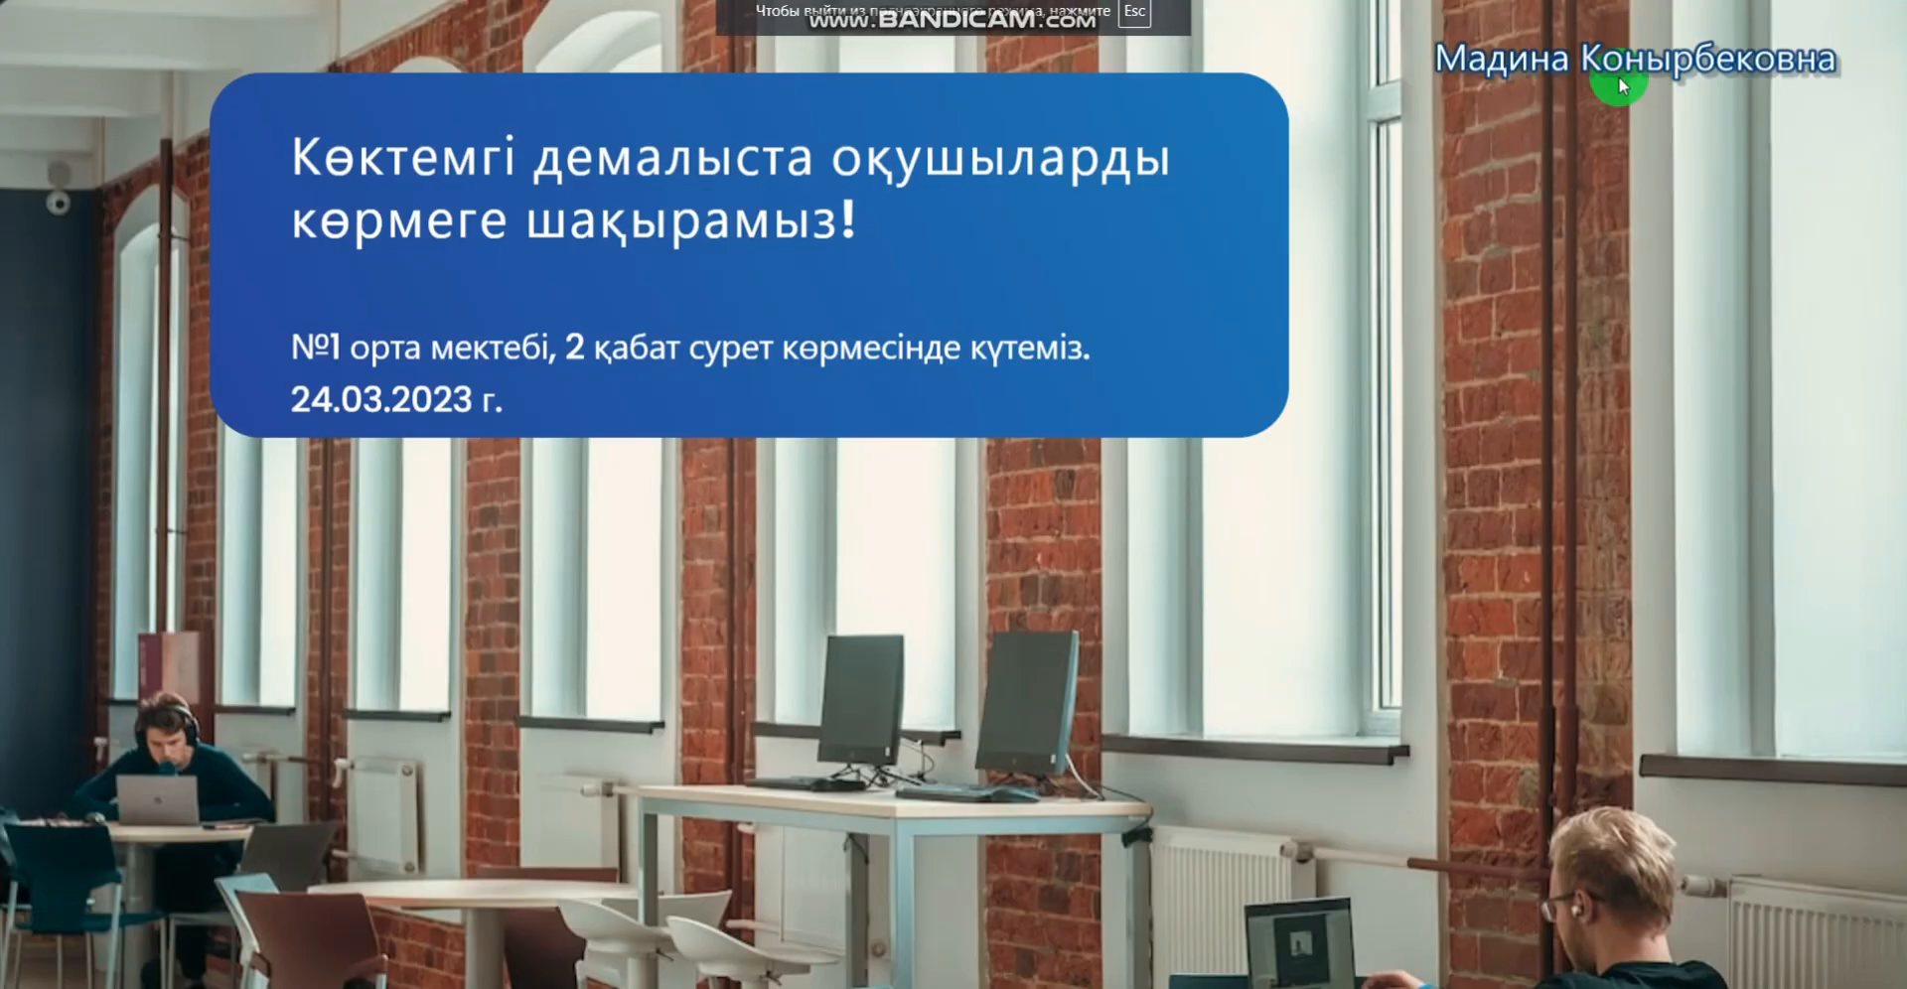